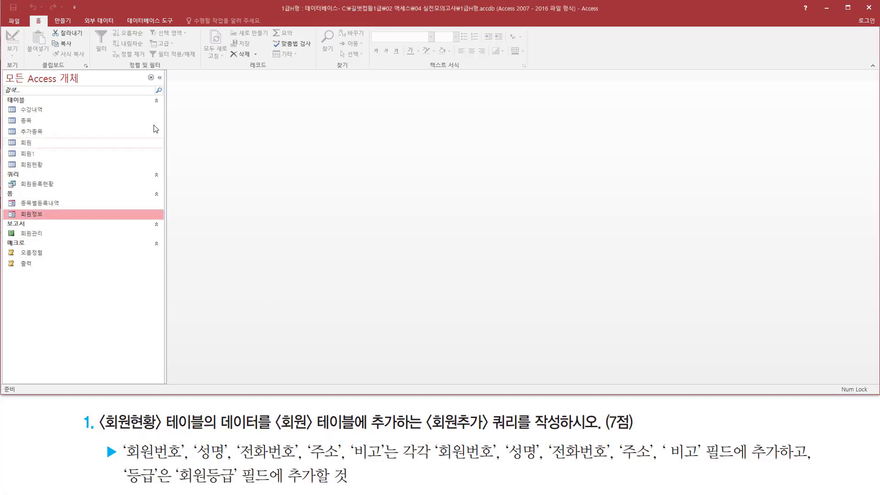
# Step: Open the 회원현황 table and review its records and field names
pyautogui.doubleClick(34, 166)
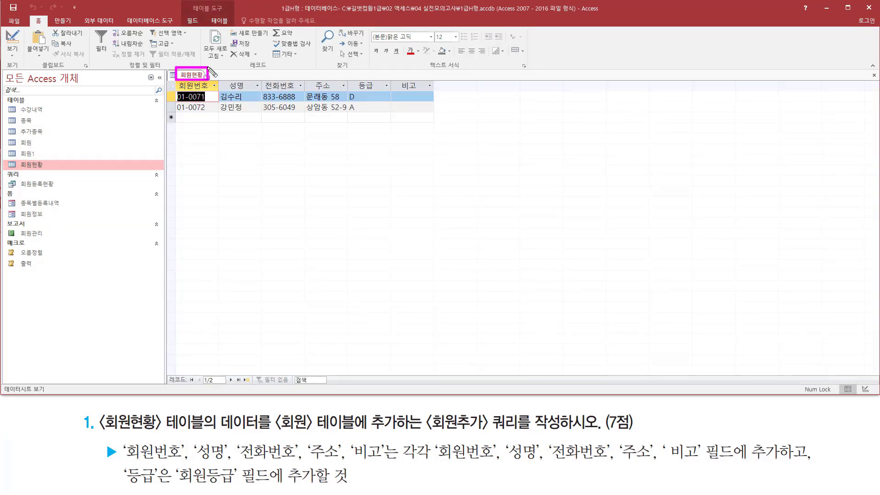
pyautogui.moveTo(173, 91)
pyautogui.mouseDown()
pyautogui.moveTo(395, 120)
pyautogui.moveTo(443, 115)
pyautogui.mouseUp()
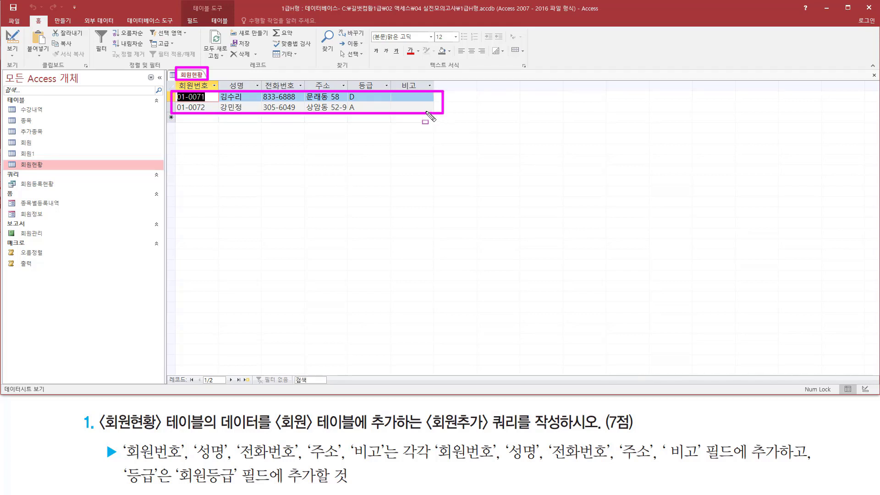
pyautogui.press('Escape')
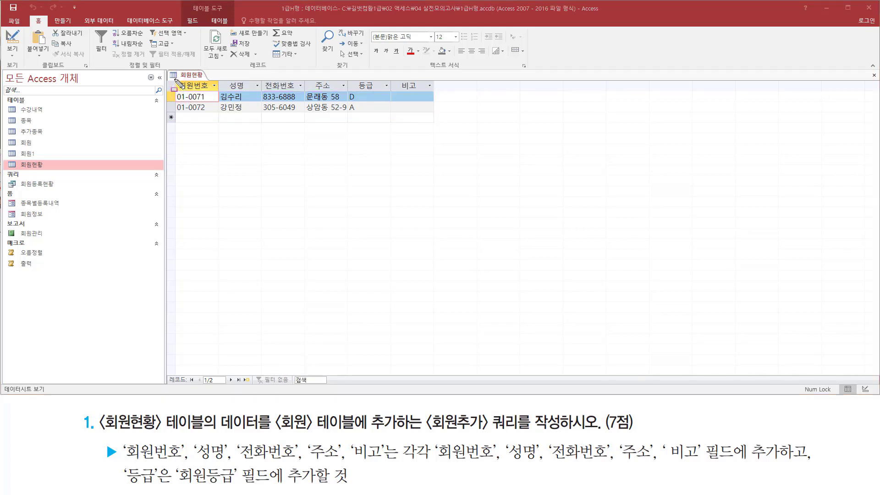
pyautogui.moveTo(174, 78)
pyautogui.mouseDown()
pyautogui.moveTo(201, 91)
pyautogui.moveTo(433, 95)
pyautogui.mouseUp()
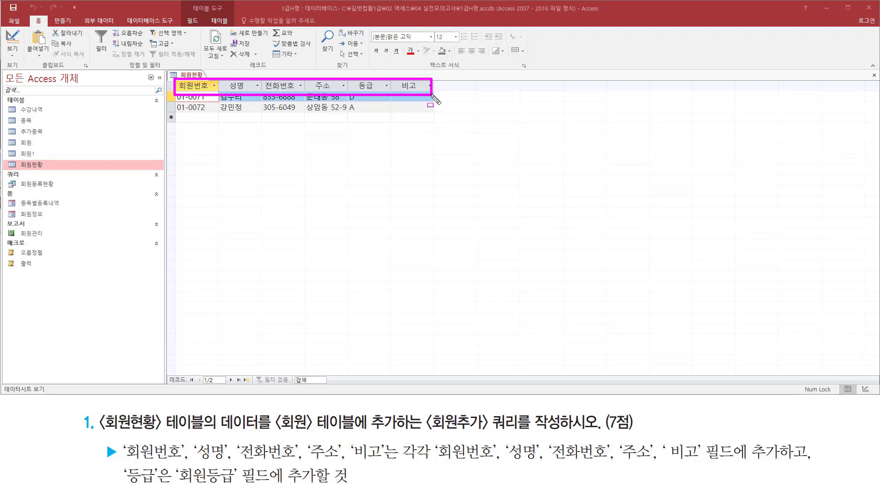
# Step: Open the 회원 table and examine its last records, record count and field names
pyautogui.moveTo(11, 137); pyautogui.dragTo(50, 148)
pyautogui.press('Escape')
pyautogui.doubleClick(26, 143)
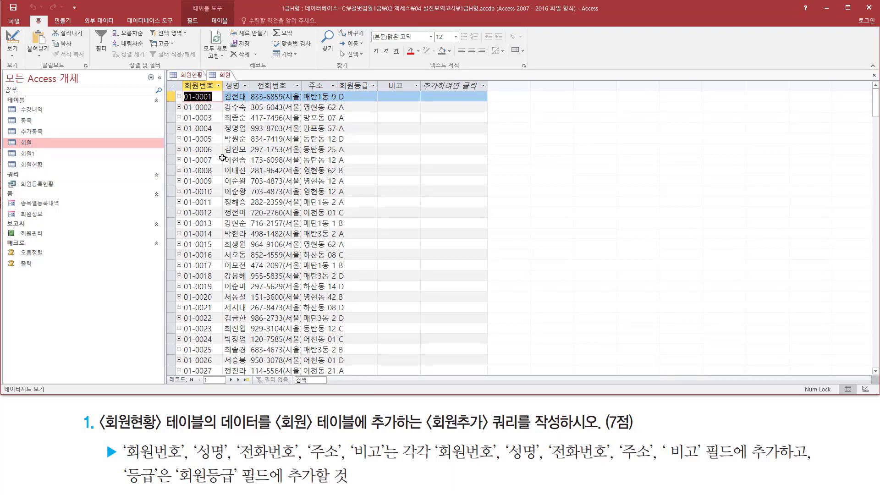
pyautogui.scroll(-19, 222, 158)
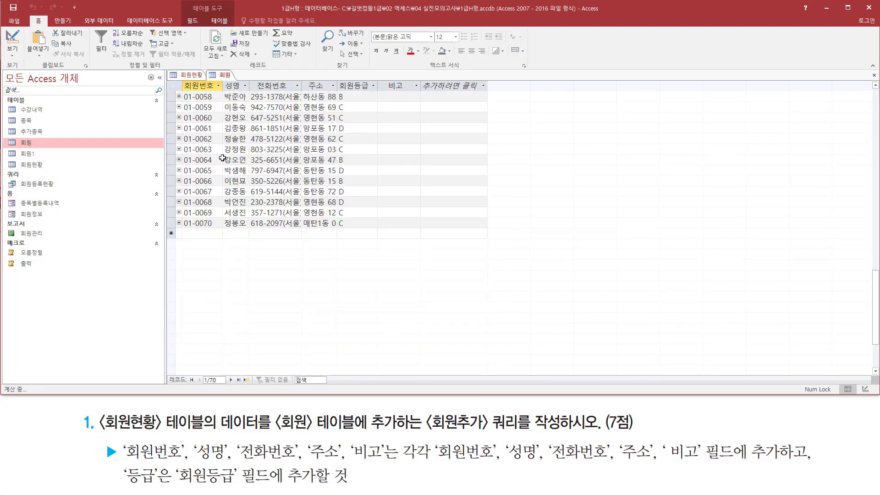
pyautogui.scroll(2, 223, 159)
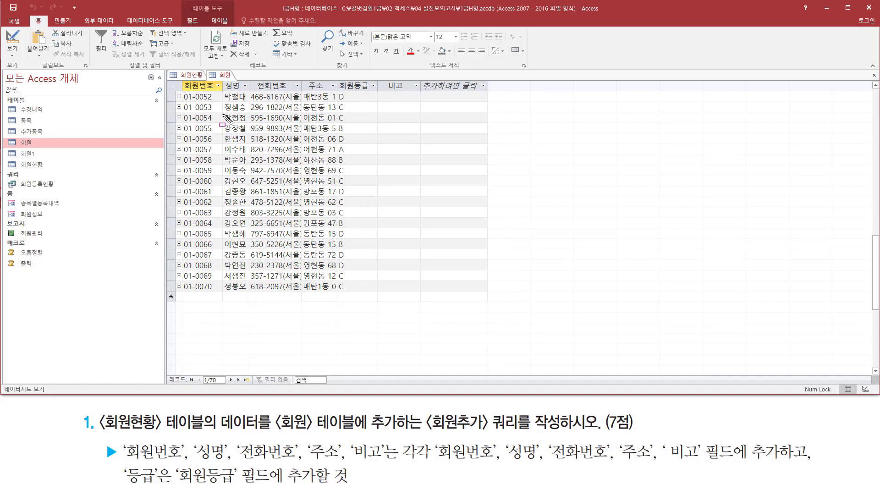
pyautogui.moveTo(206, 68); pyautogui.dragTo(239, 82)
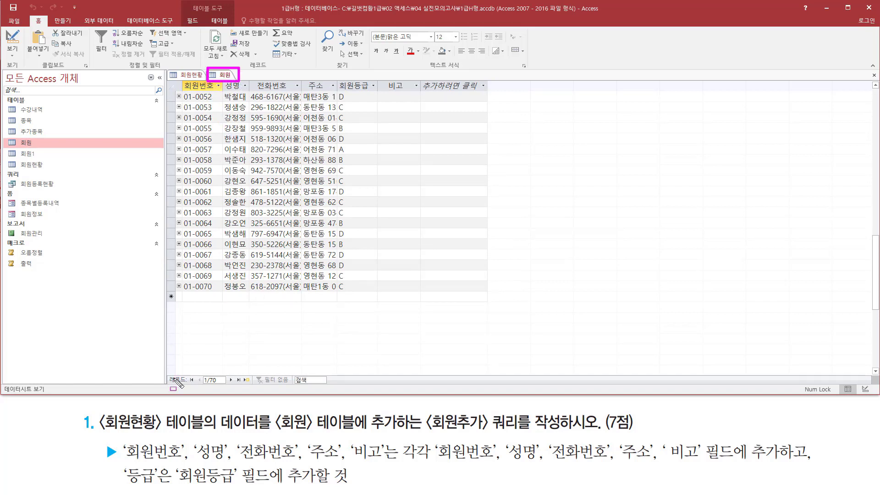
pyautogui.moveTo(165, 366); pyautogui.dragTo(248, 388)
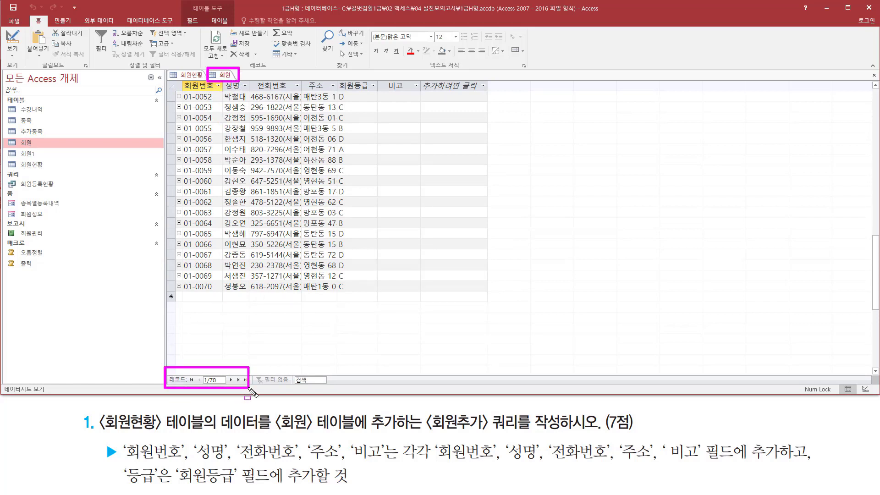
pyautogui.moveTo(180, 93)
pyautogui.mouseDown()
pyautogui.moveTo(413, 96)
pyautogui.moveTo(422, 82)
pyautogui.mouseUp()
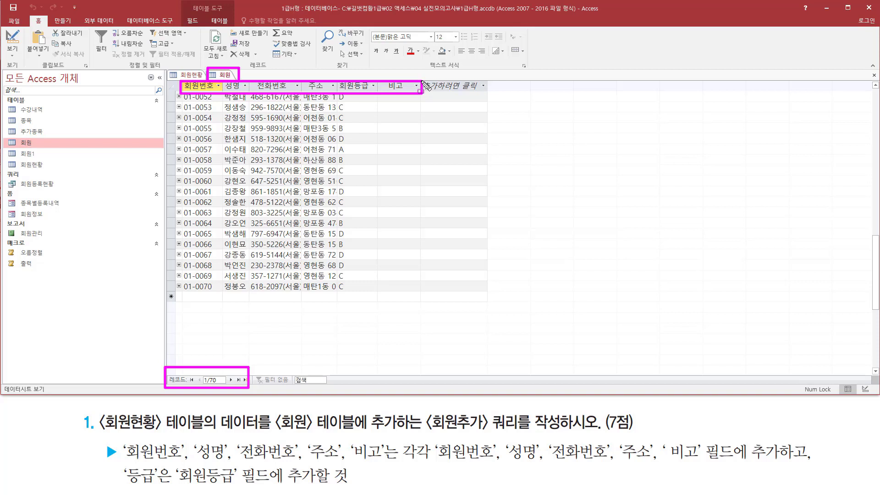
# Step: Compare the 회원현황 records to append with the 회원 table's existing records and its 회원등급 field
pyautogui.click(190, 75)
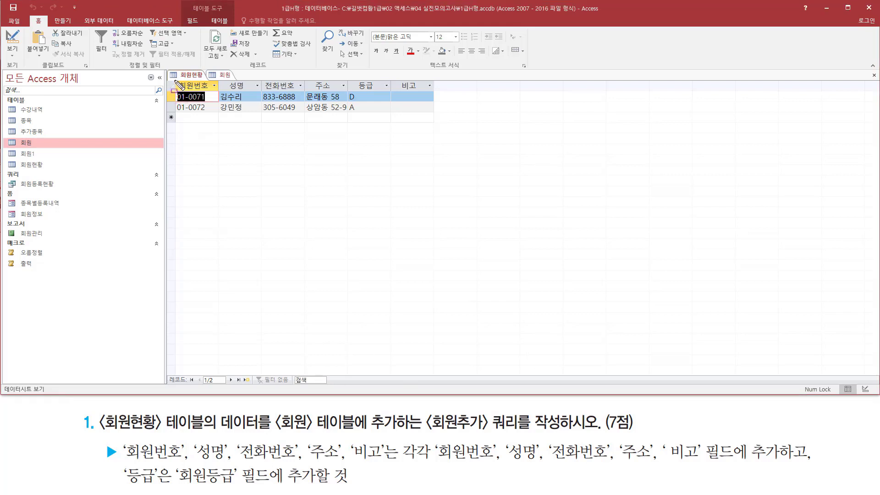
pyautogui.moveTo(173, 80)
pyautogui.mouseDown()
pyautogui.moveTo(294, 108)
pyautogui.moveTo(386, 121)
pyautogui.moveTo(397, 113)
pyautogui.mouseUp()
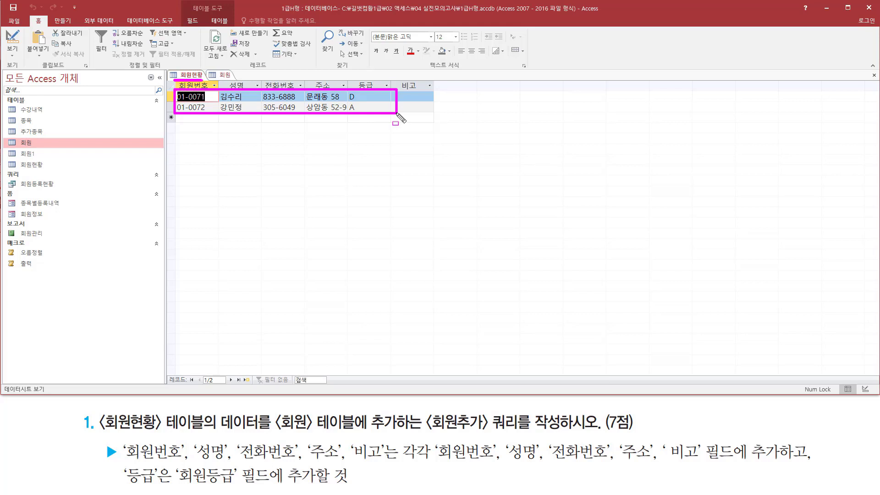
pyautogui.click(225, 75)
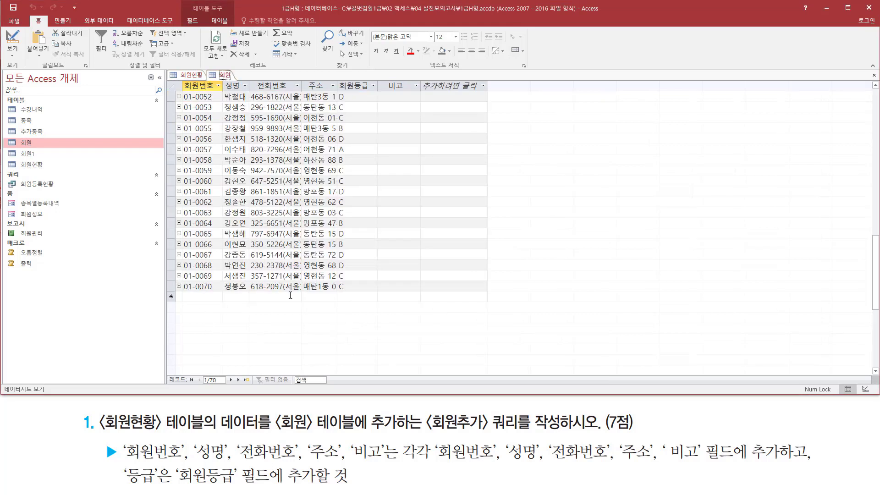
pyautogui.moveTo(206, 65); pyautogui.dragTo(240, 82)
pyautogui.moveTo(167, 373); pyautogui.dragTo(263, 391)
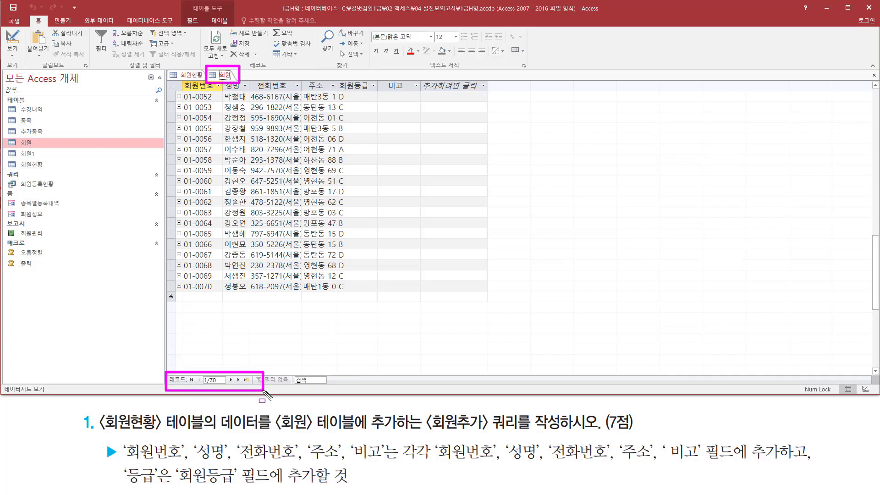
pyautogui.moveTo(120, 460); pyautogui.dragTo(817, 465)
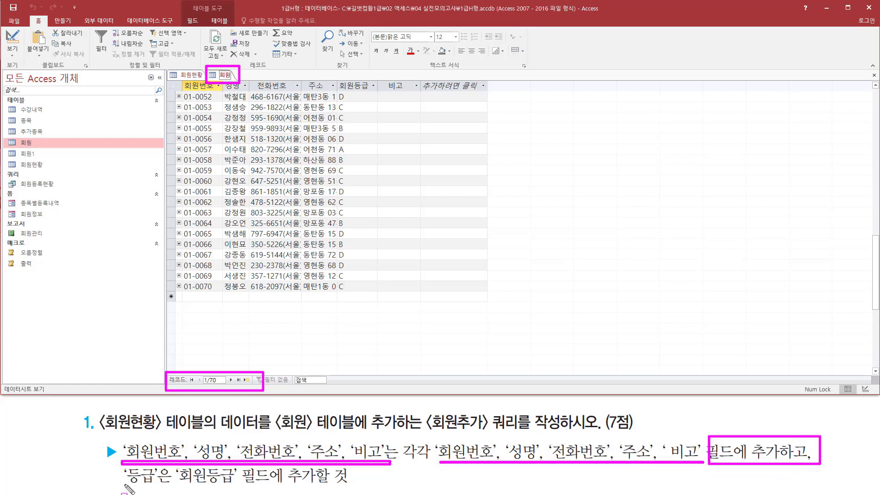
pyautogui.moveTo(125, 487); pyautogui.dragTo(329, 489)
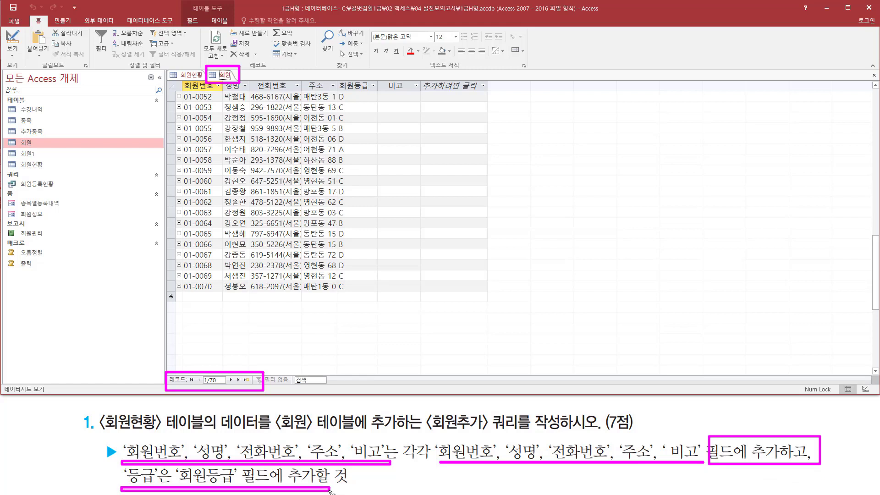
pyautogui.moveTo(335, 78); pyautogui.dragTo(377, 295)
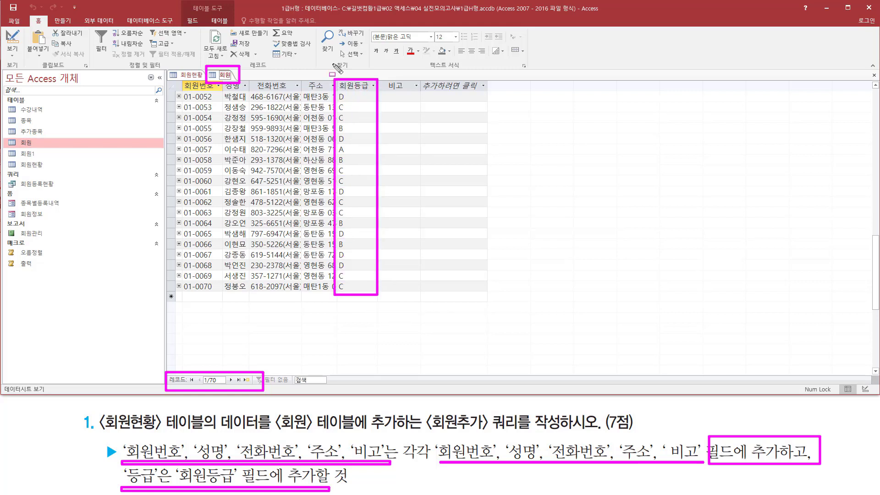
pyautogui.press('Escape')
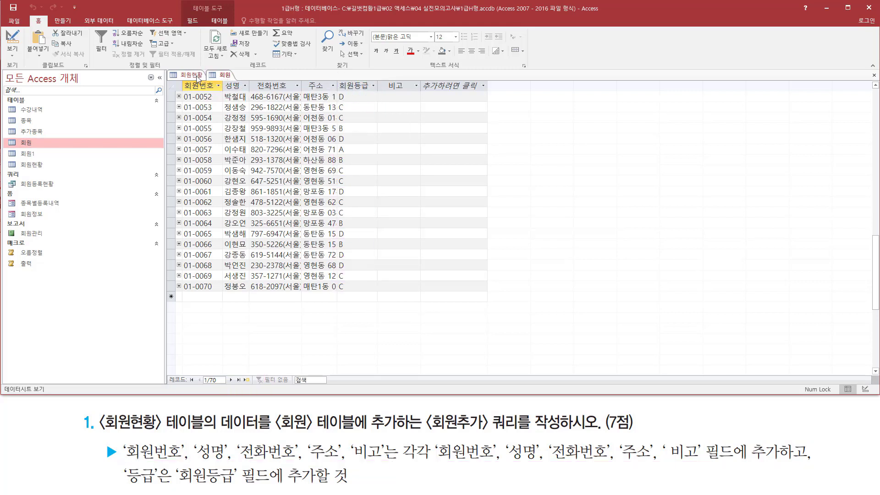
# Step: Check the 등급 field in the 회원현황 table against the field mapping required by the task
pyautogui.click(192, 75)
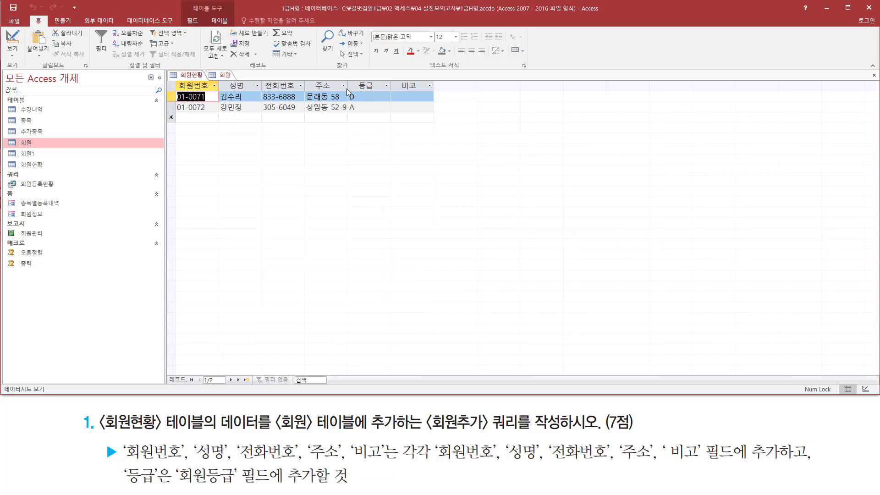
pyautogui.moveTo(345, 77)
pyautogui.mouseDown()
pyautogui.moveTo(391, 94)
pyautogui.moveTo(364, 121)
pyautogui.moveTo(361, 112)
pyautogui.mouseUp()
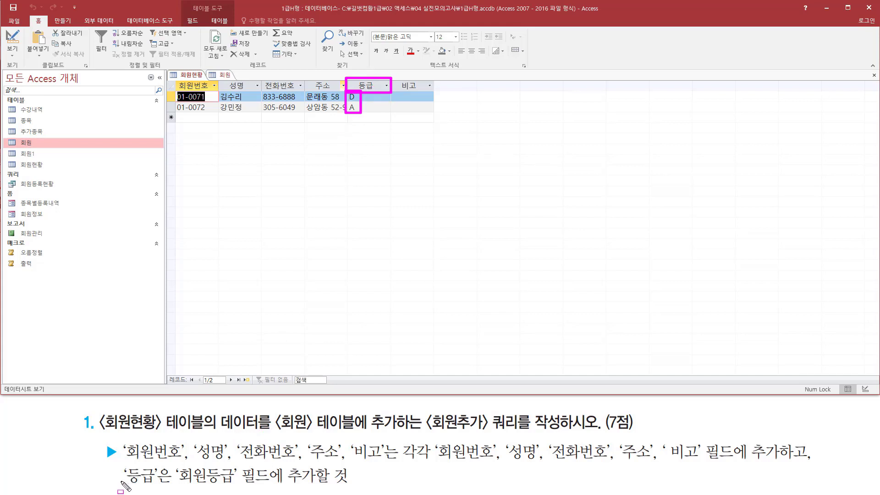
pyautogui.moveTo(122, 482); pyautogui.dragTo(242, 488)
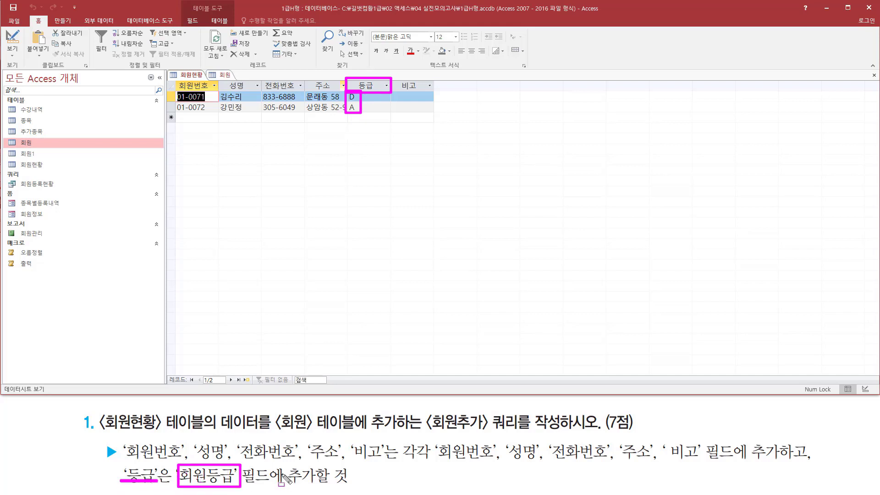
pyautogui.moveTo(122, 432)
pyautogui.mouseDown()
pyautogui.moveTo(132, 475)
pyautogui.moveTo(395, 460)
pyautogui.mouseUp()
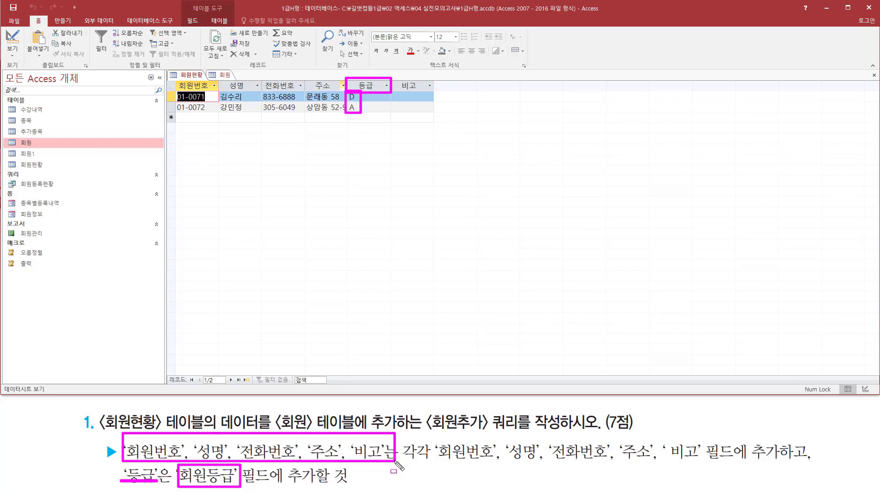
pyautogui.moveTo(430, 437); pyautogui.dragTo(710, 463)
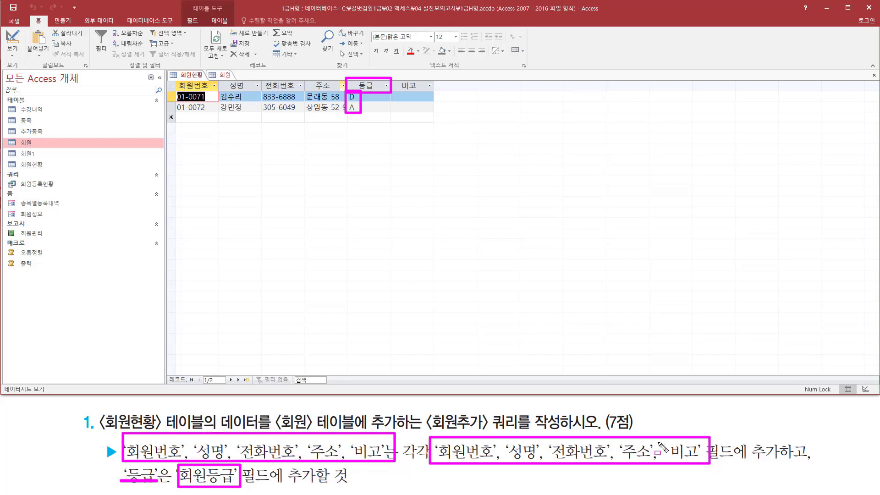
pyautogui.press('Escape')
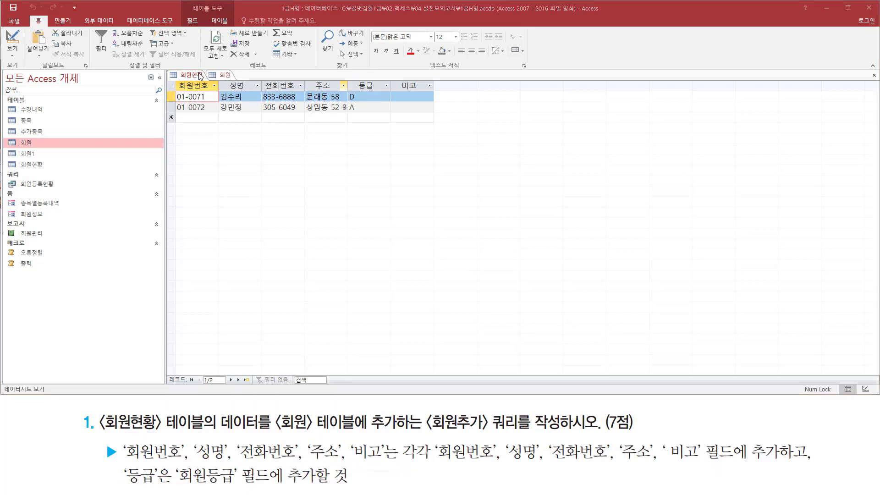
# Step: Close the 회원현황 and 회원 tables
pyautogui.rightClick(199, 76)
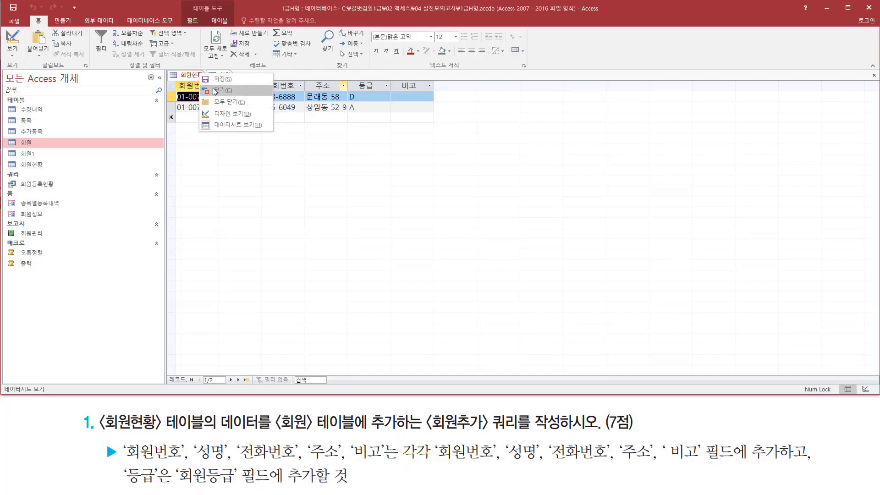
pyautogui.click(215, 90)
pyautogui.rightClick(185, 78)
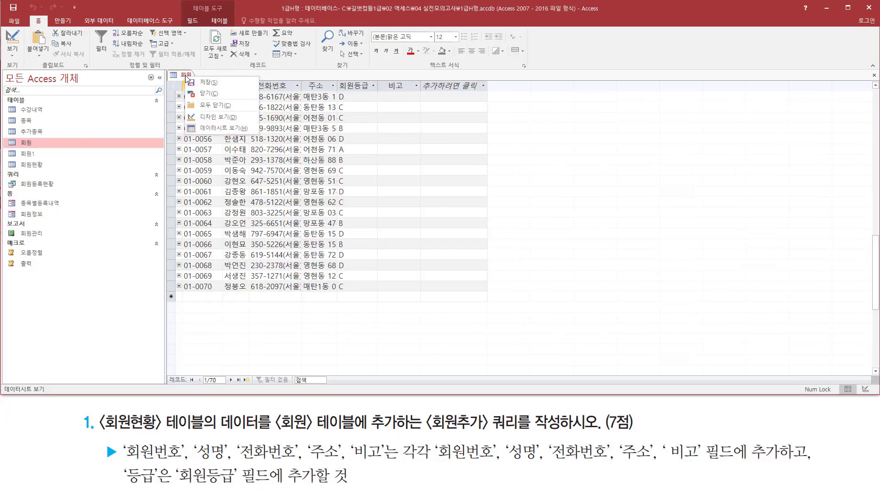
pyautogui.click(203, 94)
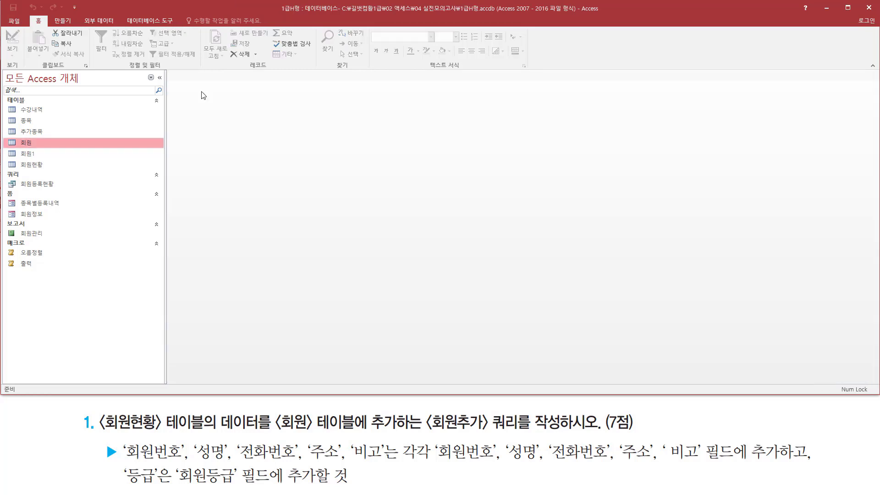
# Step: Create a new query in design view with the 회원현황 table as its only source
pyautogui.click(63, 21)
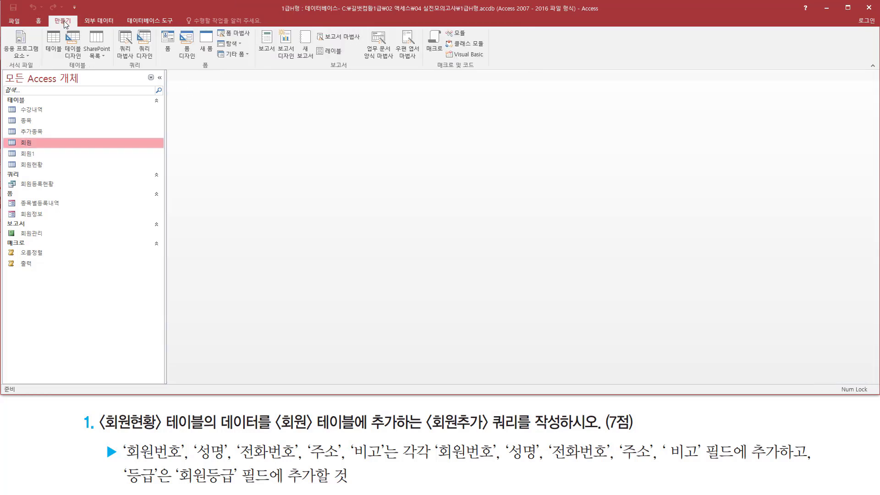
pyautogui.click(151, 48)
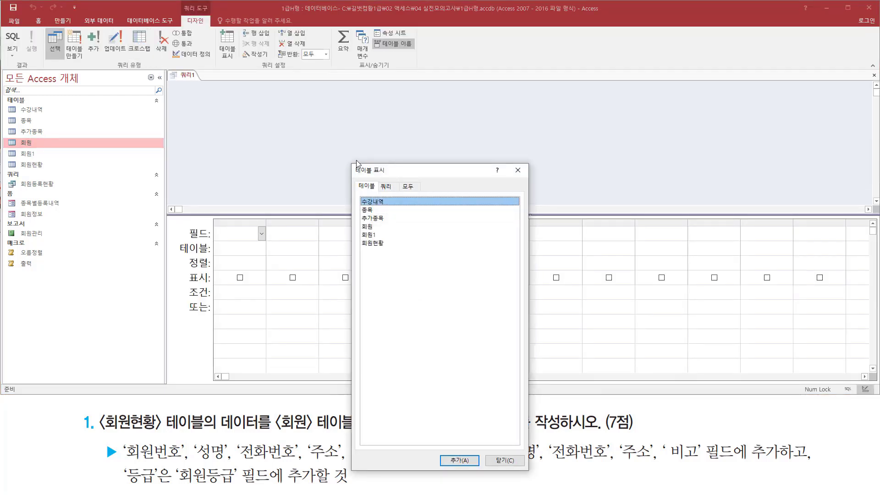
pyautogui.moveTo(354, 159)
pyautogui.mouseDown()
pyautogui.moveTo(356, 188)
pyautogui.moveTo(556, 275)
pyautogui.moveTo(534, 268)
pyautogui.mouseUp()
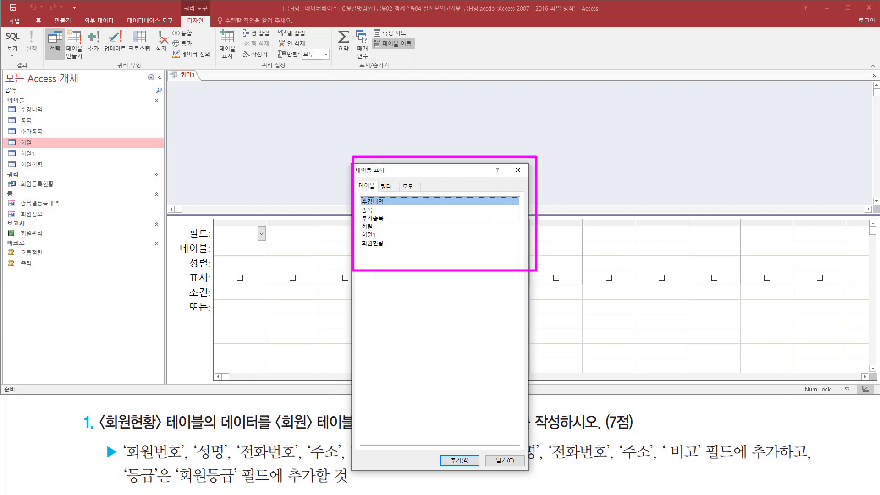
pyautogui.moveTo(98, 431)
pyautogui.mouseDown()
pyautogui.moveTo(264, 430)
pyautogui.moveTo(265, 408)
pyautogui.mouseUp()
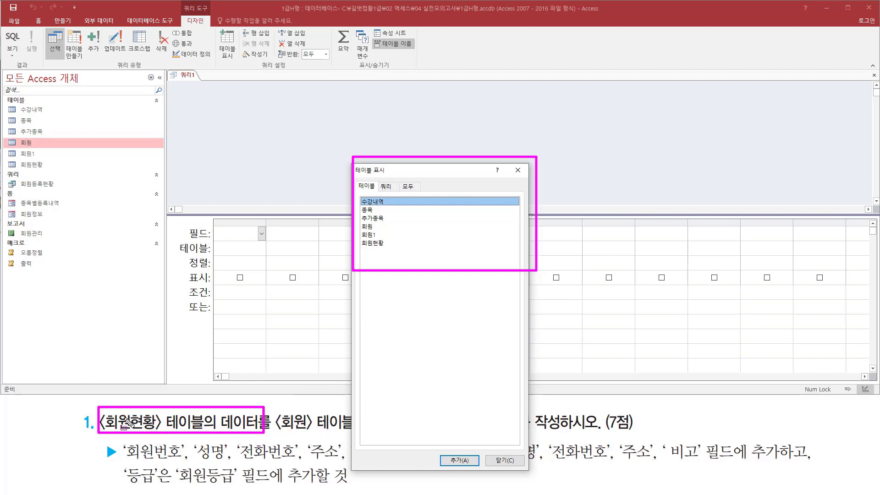
pyautogui.moveTo(354, 249)
pyautogui.mouseDown()
pyautogui.moveTo(387, 249)
pyautogui.moveTo(389, 239)
pyautogui.mouseUp()
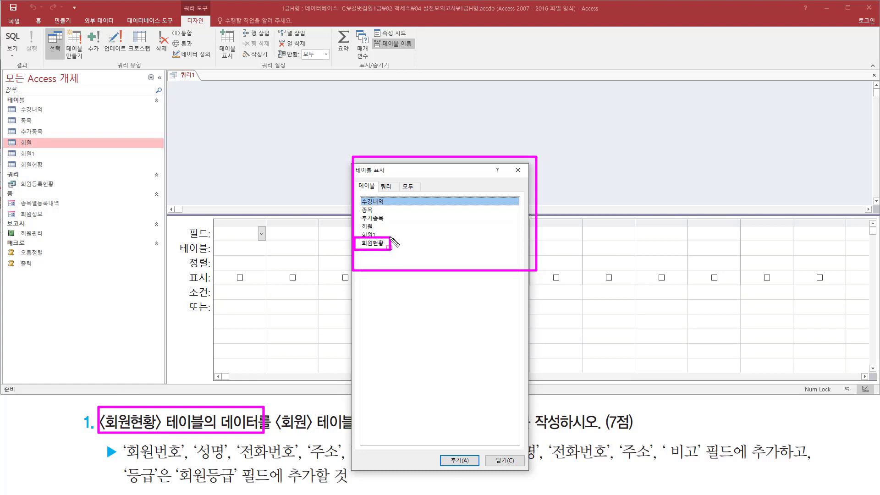
pyautogui.press('Escape')
pyautogui.doubleClick(390, 250)
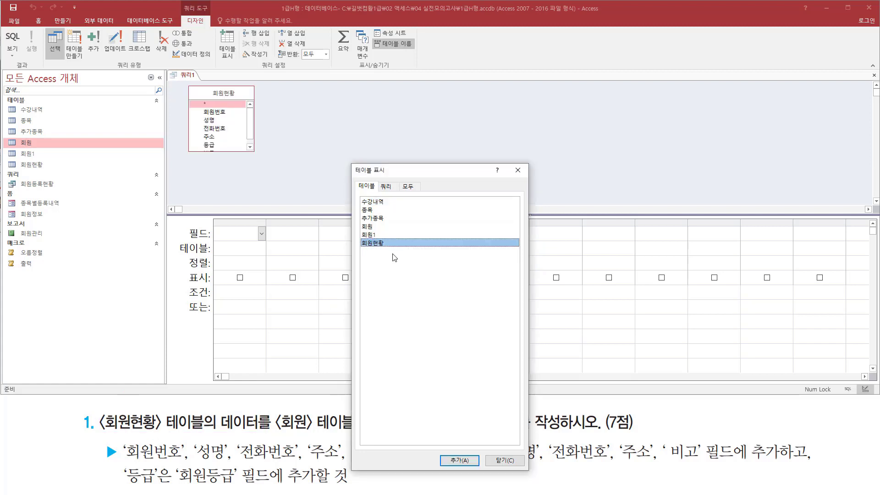
pyautogui.hotkey('ctrl', 'shift', 'd')
pyautogui.moveTo(512, 162); pyautogui.dragTo(525, 176)
pyautogui.press('Escape')
pyautogui.click(518, 170)
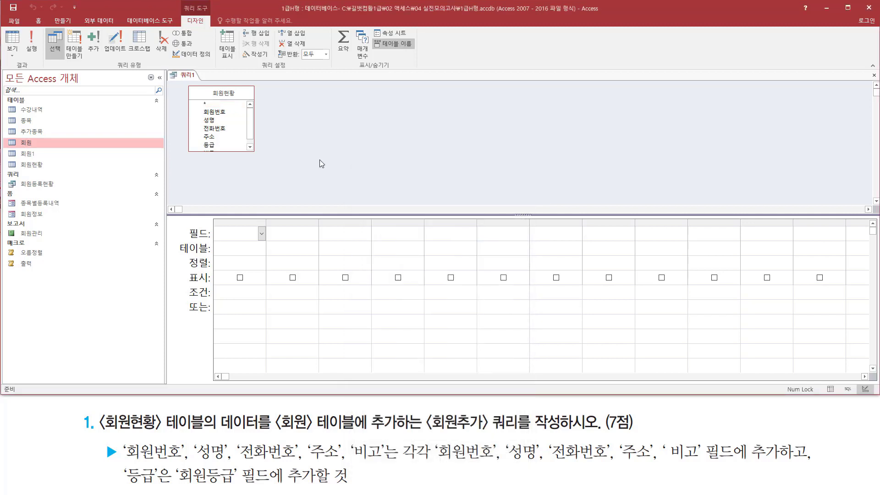
pyautogui.hotkey('ctrl', 'shift', 'd')
pyautogui.moveTo(273, 431); pyautogui.dragTo(417, 430)
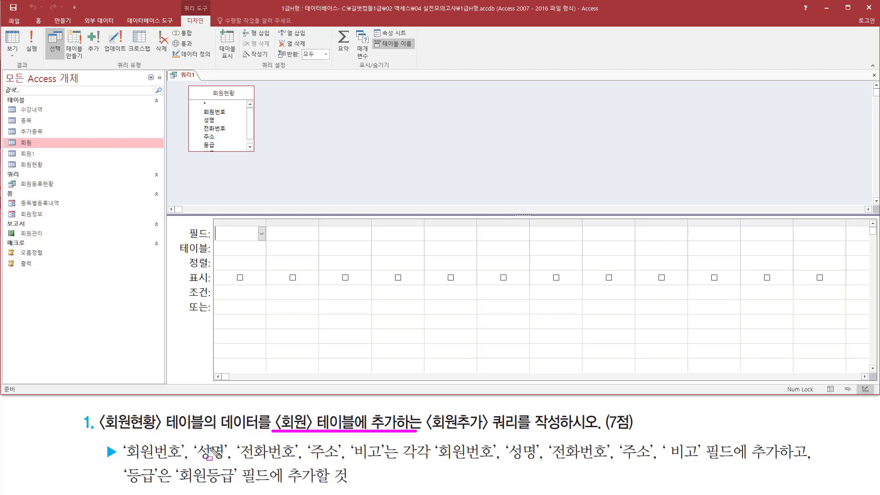
# Step: Add the 회원번호, 성명, 전화번호, 주소, 등급 and 비고 fields of 회원현황 to the query design grid
pyautogui.moveTo(117, 462); pyautogui.dragTo(399, 461)
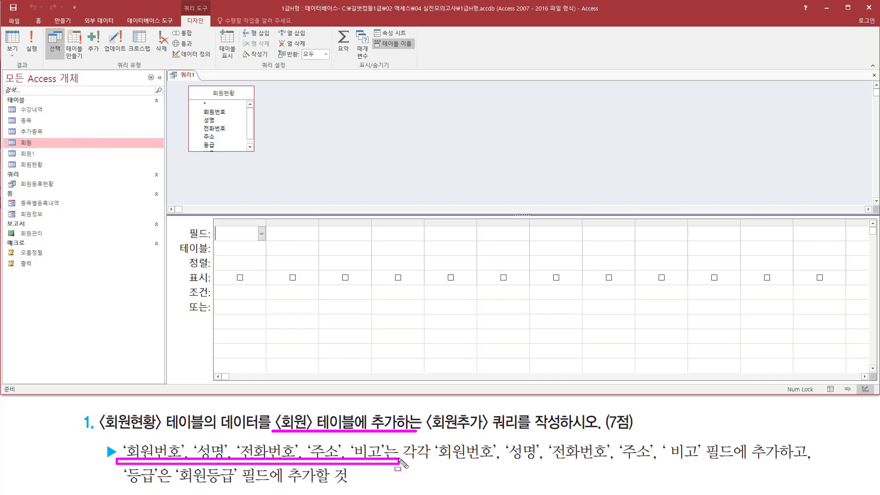
pyautogui.press('Escape')
pyautogui.click(222, 113)
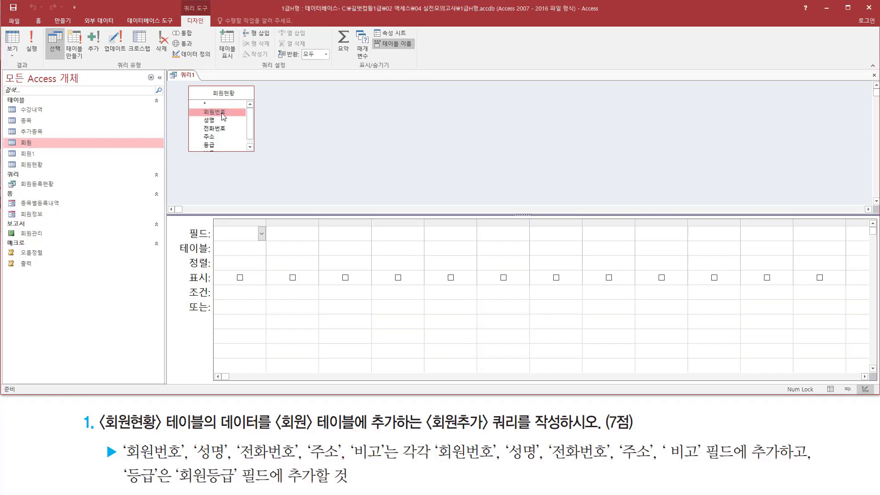
pyautogui.doubleClick(222, 113)
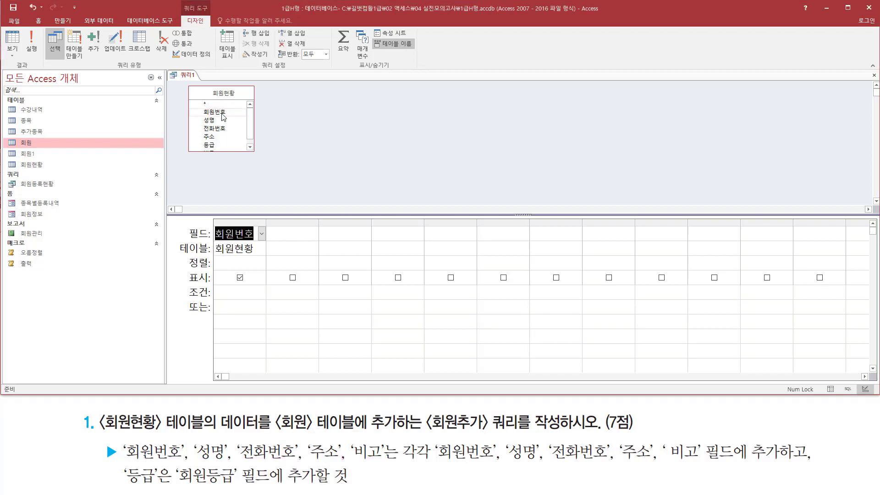
pyautogui.click(220, 122)
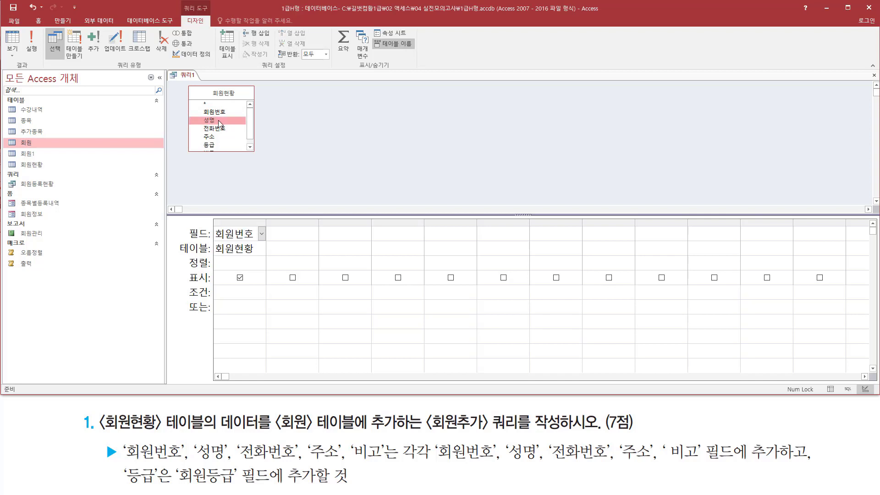
pyautogui.doubleClick(220, 122)
pyautogui.click(222, 129)
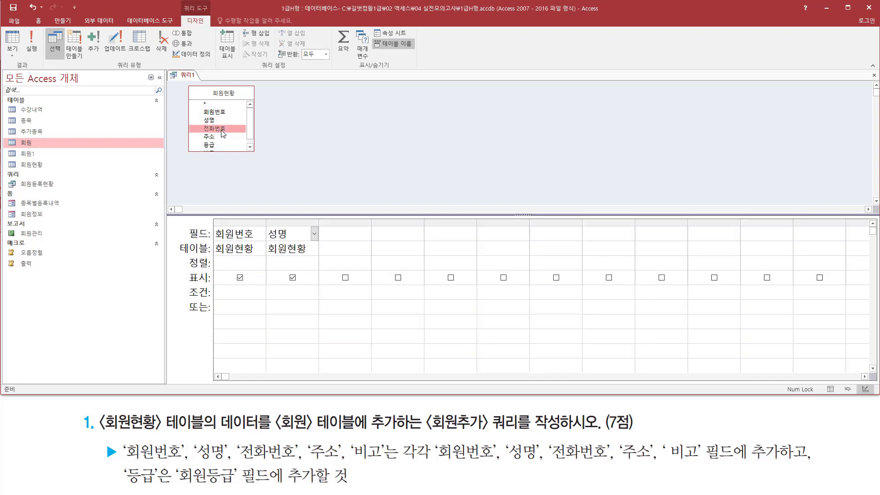
pyautogui.doubleClick(222, 129)
pyautogui.click(222, 137)
pyautogui.doubleClick(222, 138)
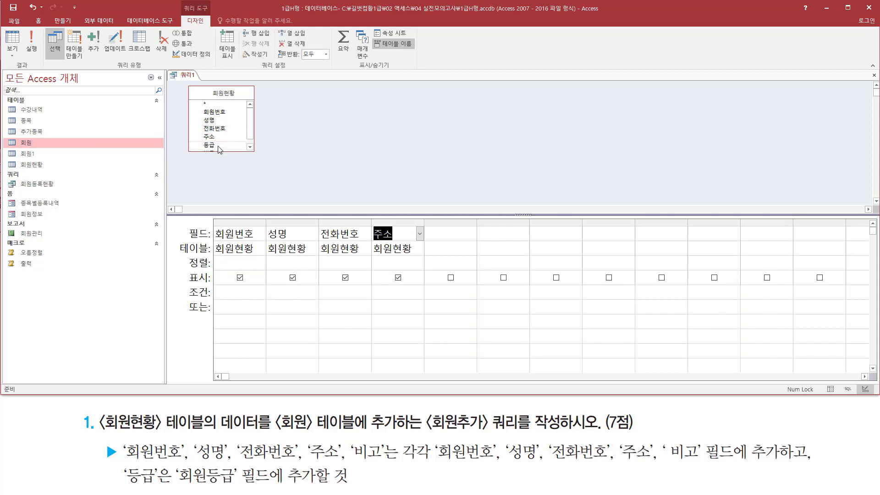
pyautogui.click(218, 146)
pyautogui.doubleClick(218, 146)
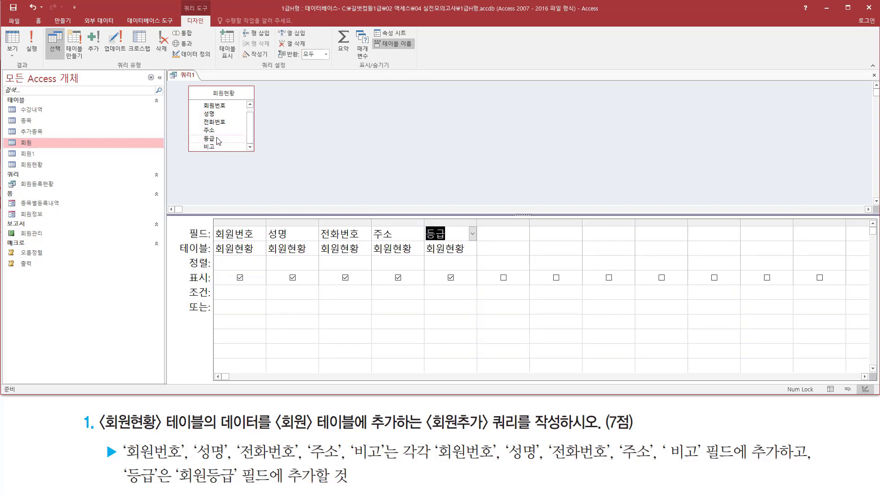
pyautogui.click(217, 145)
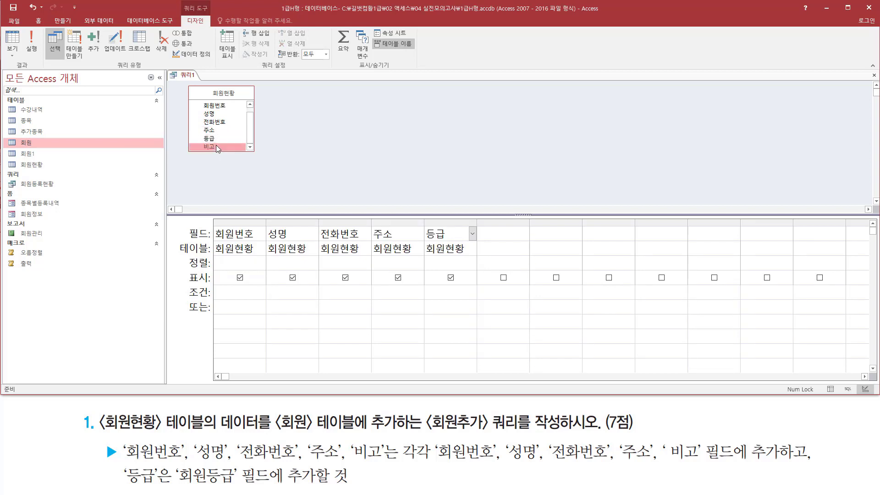
pyautogui.doubleClick(216, 146)
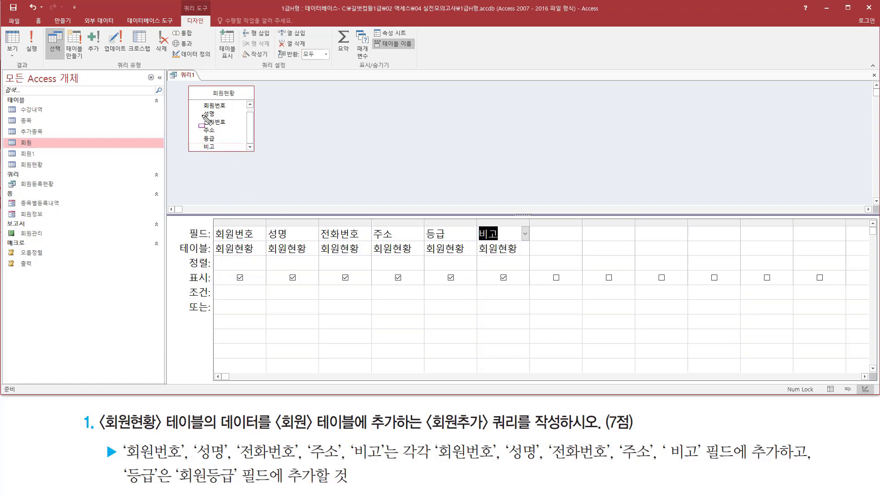
# Step: Change the query type from a select query to an append query
pyautogui.moveTo(209, 221)
pyautogui.mouseDown()
pyautogui.moveTo(215, 243)
pyautogui.moveTo(515, 273)
pyautogui.moveTo(533, 259)
pyautogui.mouseUp()
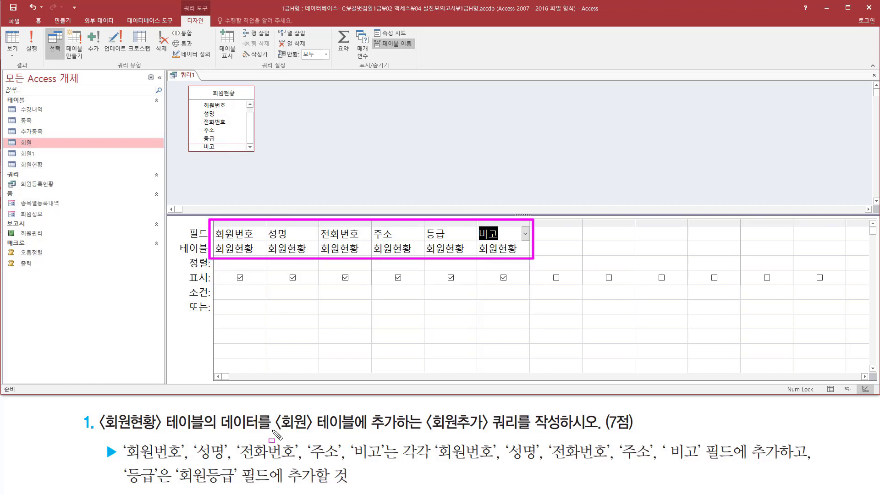
pyautogui.moveTo(272, 429); pyautogui.dragTo(406, 429)
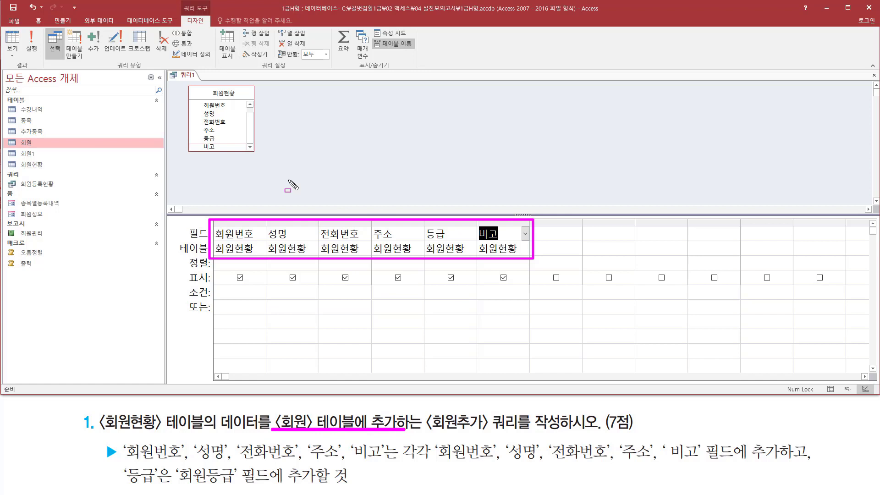
pyautogui.moveTo(42, 27)
pyautogui.mouseDown()
pyautogui.moveTo(50, 68)
pyautogui.moveTo(221, 72)
pyautogui.mouseUp()
pyautogui.moveTo(85, 27); pyautogui.dragTo(97, 54)
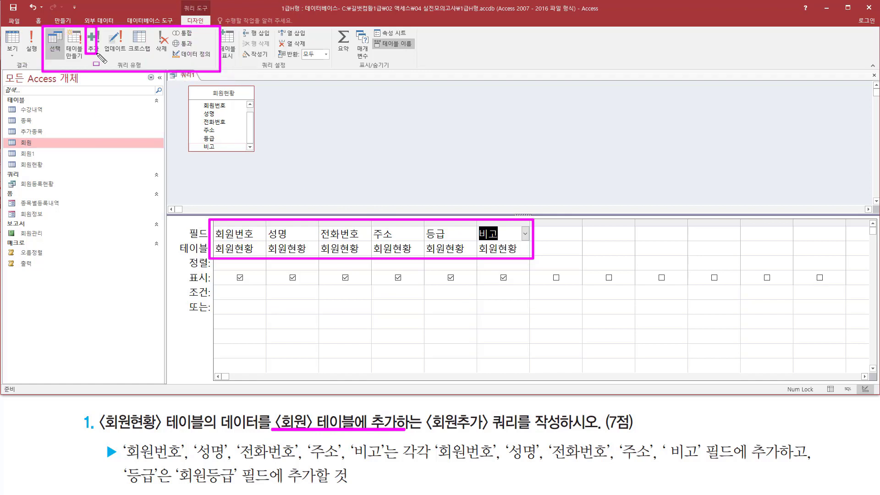
pyautogui.press('Escape')
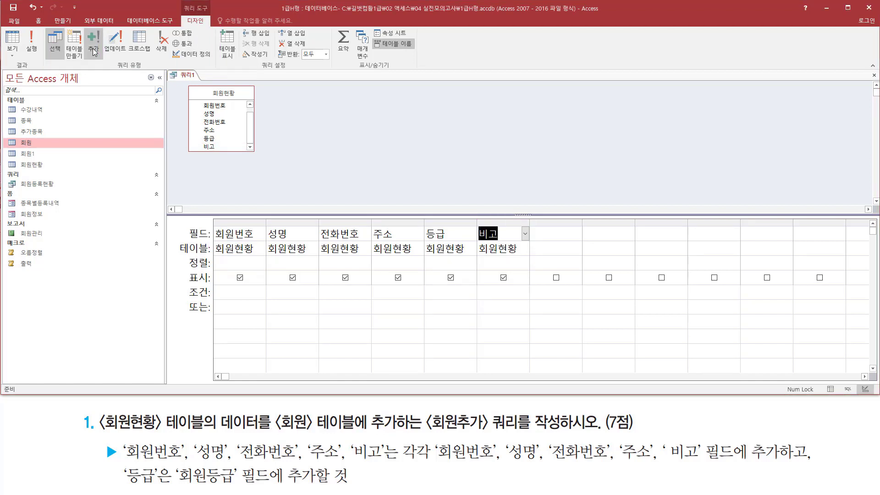
pyautogui.click(94, 52)
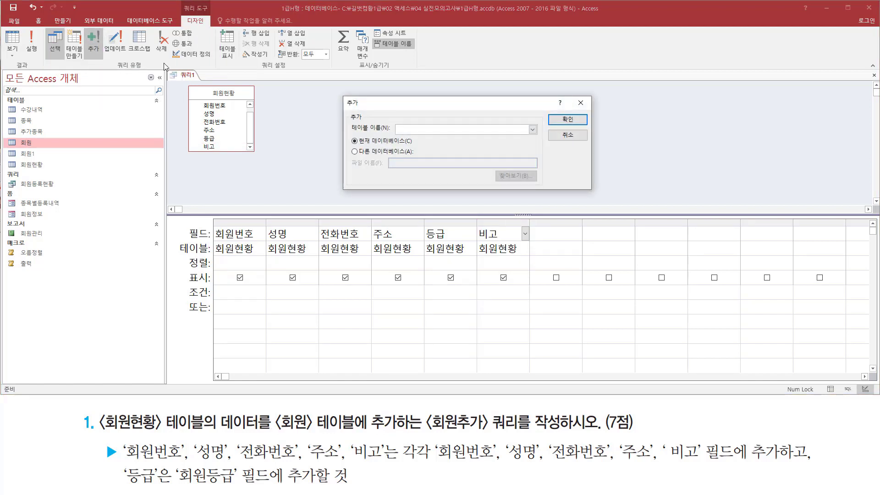
# Step: Set the 회원 table in the current database as the destination for the appended records
pyautogui.moveTo(343, 95)
pyautogui.mouseDown()
pyautogui.moveTo(368, 146)
pyautogui.moveTo(596, 189)
pyautogui.mouseUp()
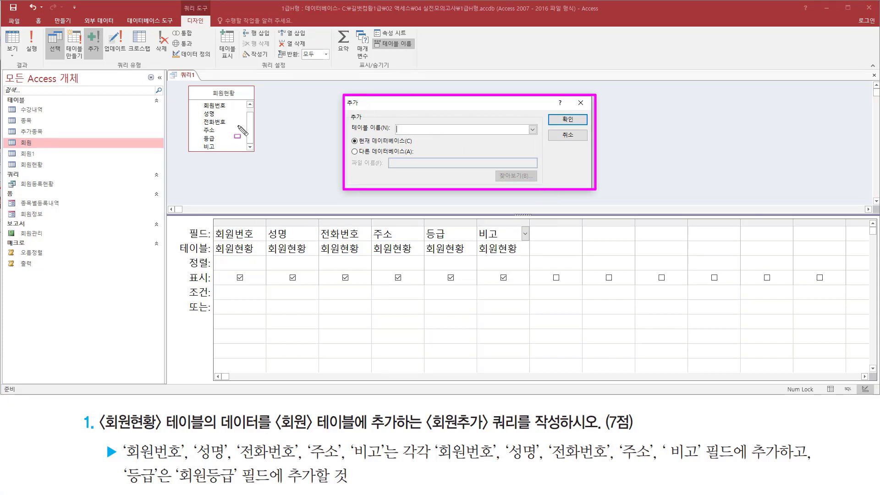
pyautogui.moveTo(207, 86); pyautogui.dragTo(246, 99)
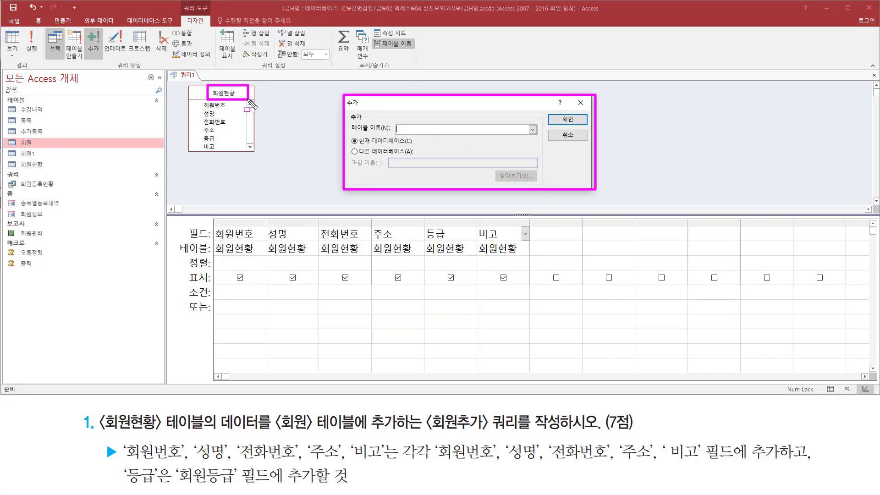
pyautogui.moveTo(210, 219)
pyautogui.mouseDown()
pyautogui.moveTo(301, 264)
pyautogui.moveTo(530, 260)
pyautogui.mouseUp()
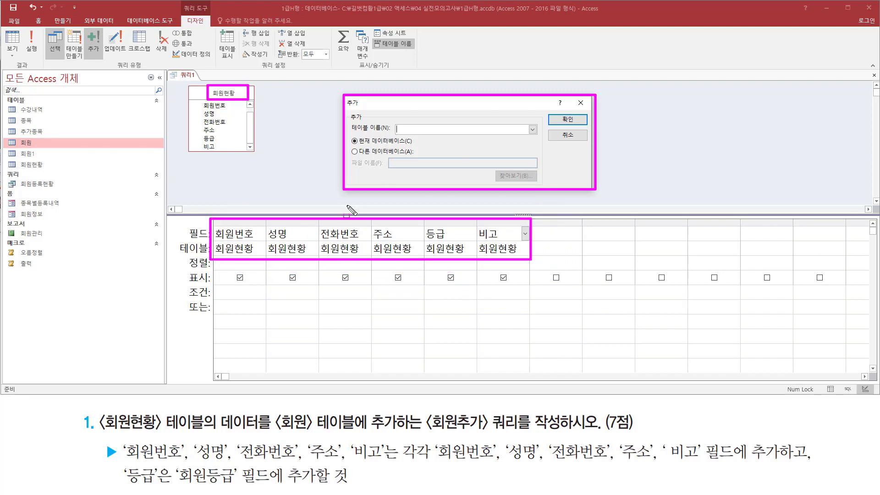
pyautogui.moveTo(274, 407)
pyautogui.mouseDown()
pyautogui.moveTo(339, 430)
pyautogui.moveTo(405, 435)
pyautogui.mouseUp()
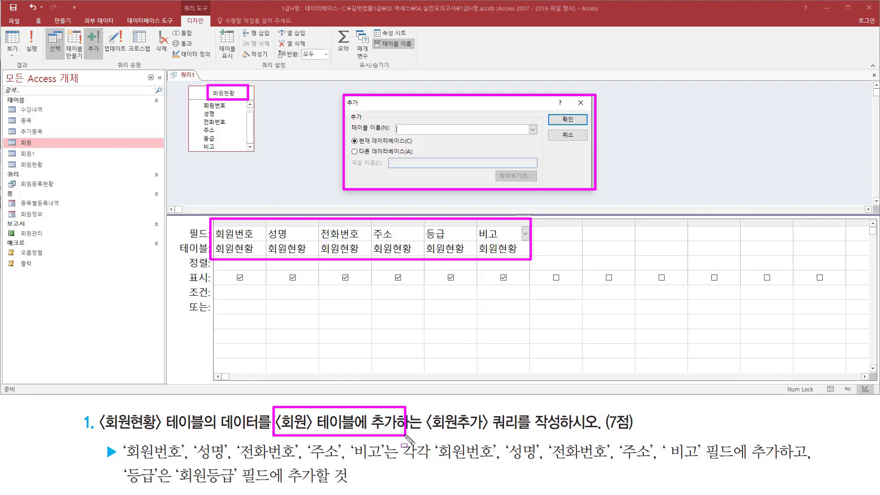
pyautogui.press('Escape')
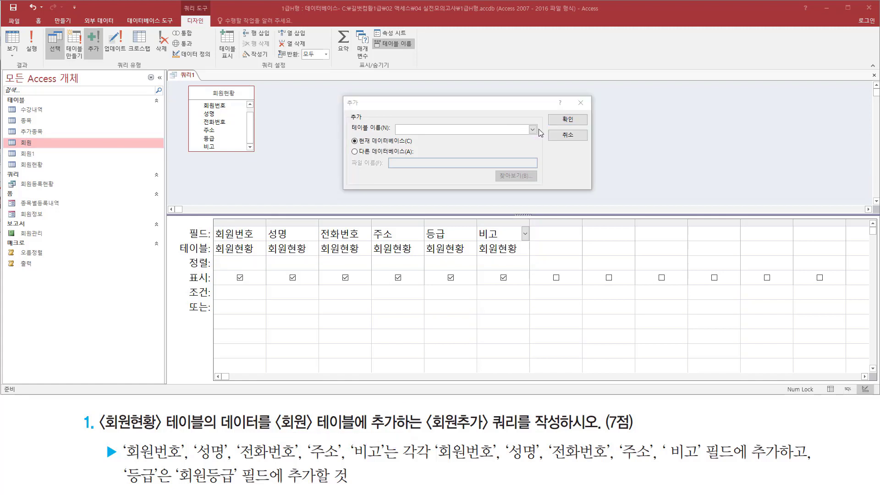
pyautogui.click(532, 130)
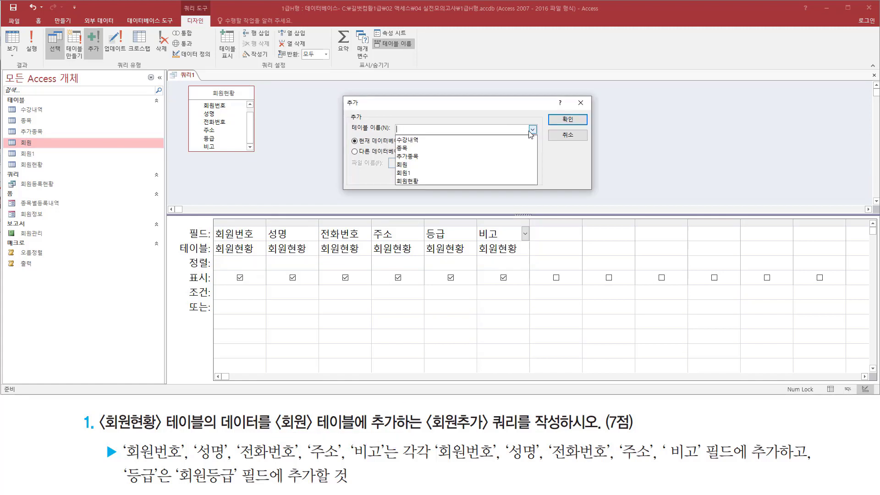
pyautogui.click(461, 164)
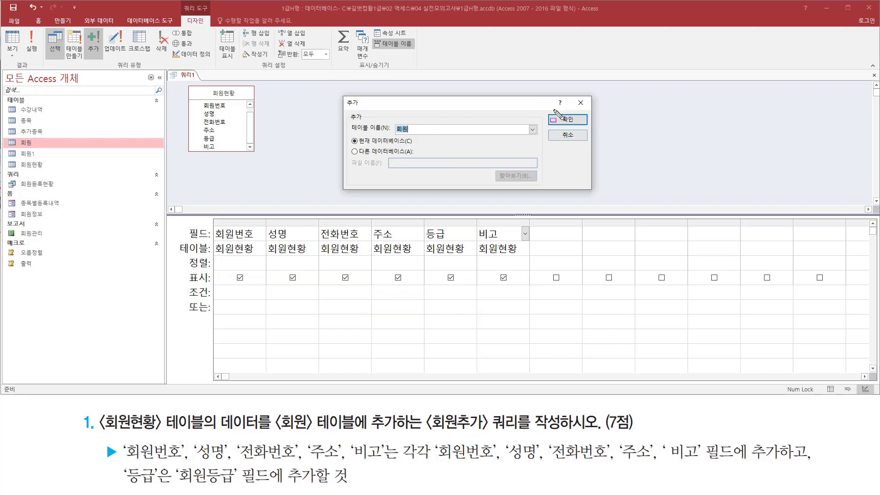
pyautogui.moveTo(547, 109); pyautogui.dragTo(587, 126)
pyautogui.press('Escape')
pyautogui.click(568, 120)
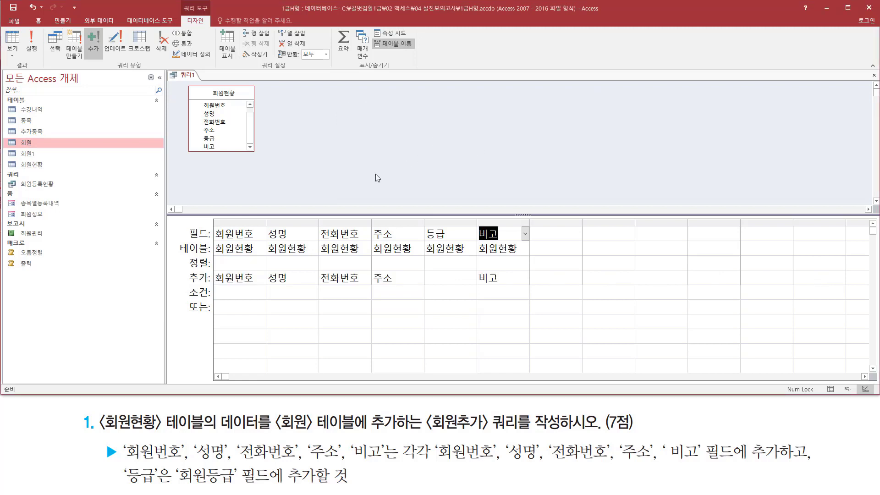
# Step: Map the 등급 column to the 회원등급 field of the destination table
pyautogui.moveTo(210, 270)
pyautogui.mouseDown()
pyautogui.moveTo(261, 286)
pyautogui.moveTo(538, 288)
pyautogui.mouseUp()
pyautogui.moveTo(212, 222)
pyautogui.mouseDown()
pyautogui.moveTo(303, 242)
pyautogui.moveTo(530, 250)
pyautogui.moveTo(530, 222)
pyautogui.mouseUp()
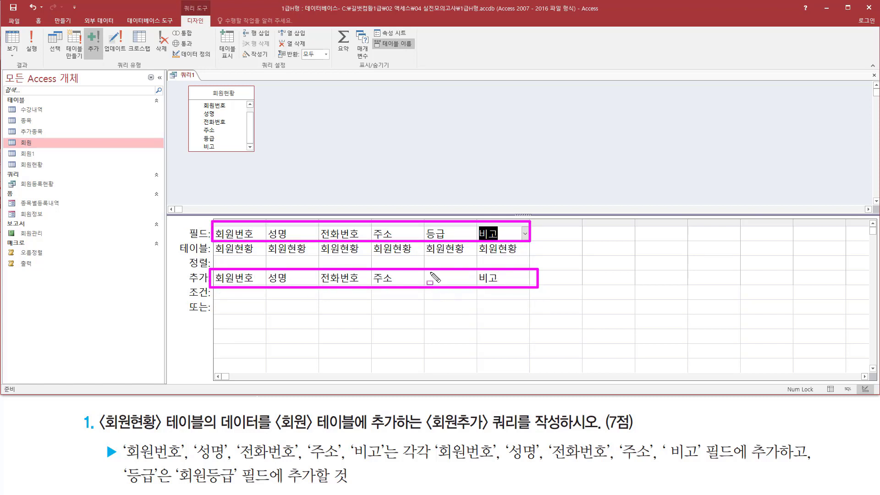
pyautogui.moveTo(430, 272); pyautogui.dragTo(472, 283)
pyautogui.press('Escape')
pyautogui.hotkey('ctrl', 'shift', 'd')
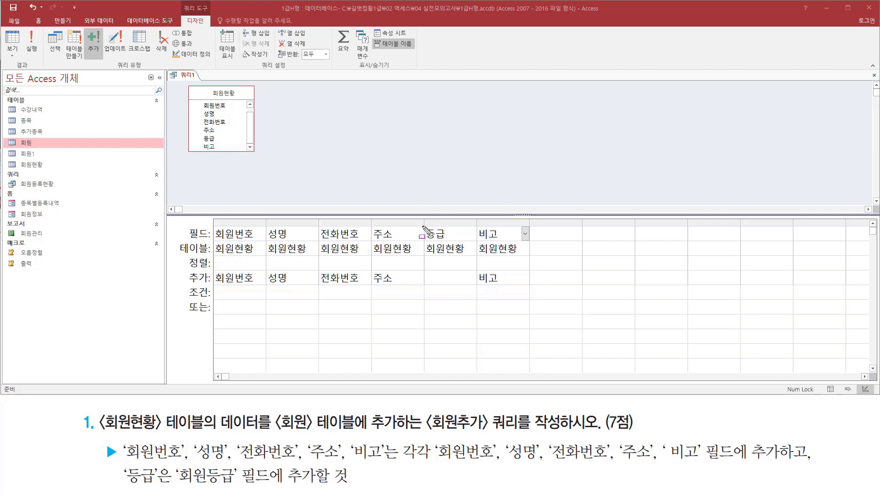
pyautogui.moveTo(423, 225); pyautogui.dragTo(451, 240)
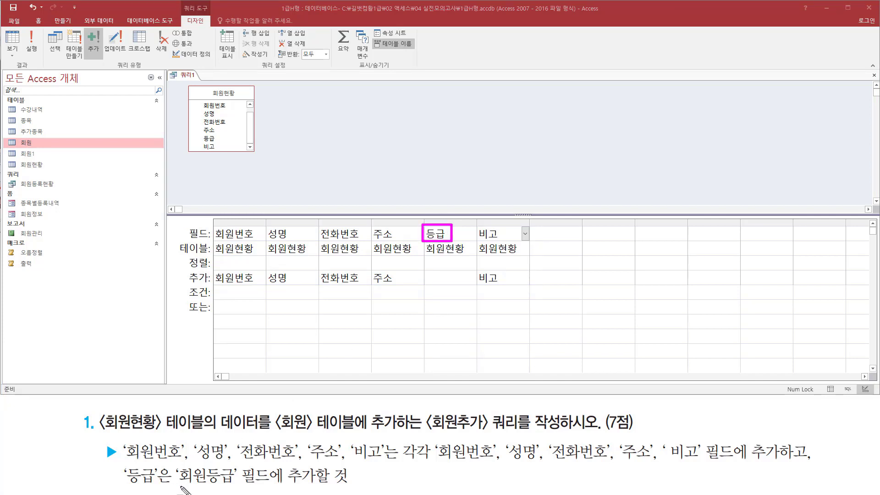
pyautogui.moveTo(181, 487)
pyautogui.mouseDown()
pyautogui.moveTo(240, 486)
pyautogui.moveTo(240, 466)
pyautogui.mouseUp()
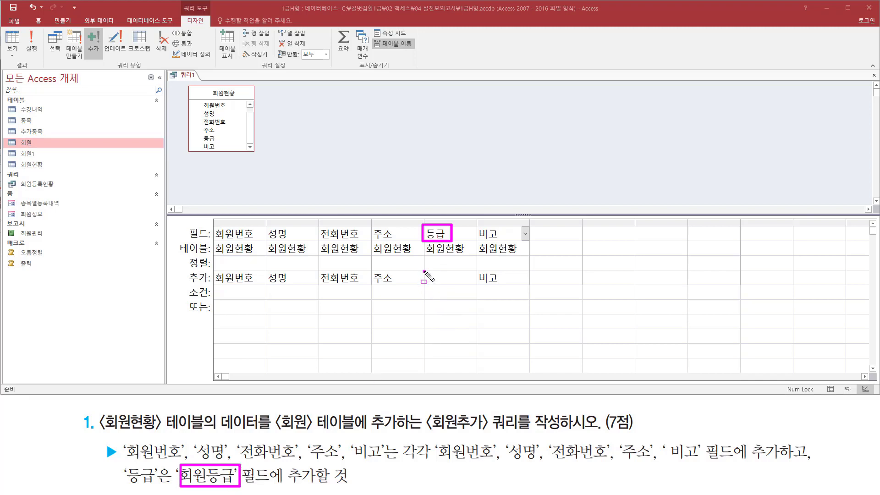
pyautogui.moveTo(424, 271); pyautogui.dragTo(473, 284)
pyautogui.press('Escape')
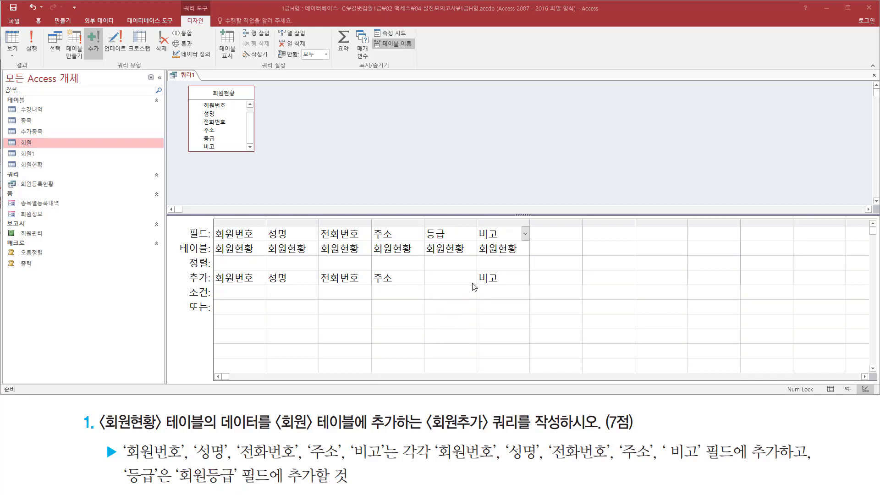
pyautogui.click(472, 278)
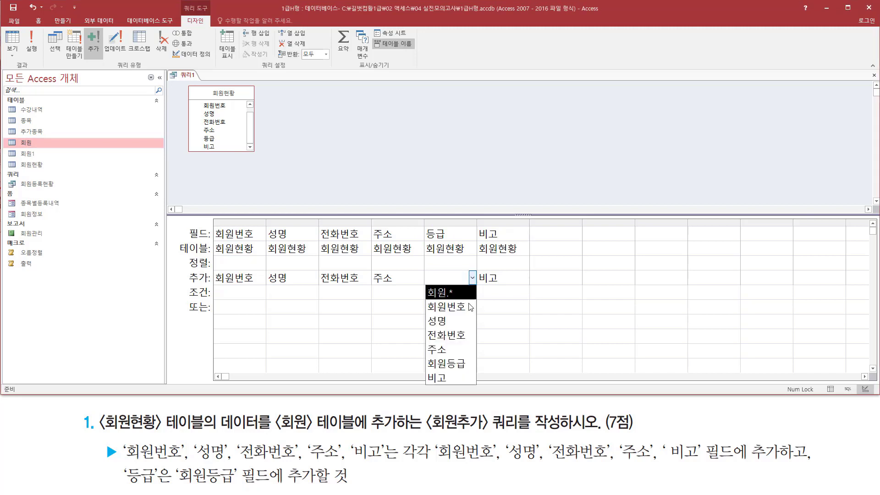
pyautogui.click(452, 367)
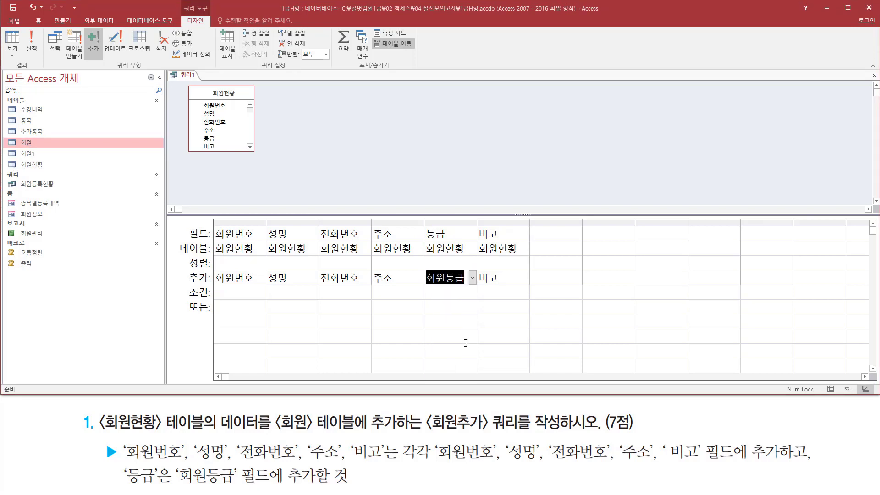
# Step: Run the append query and accept adding the 회원현황 rows to the 회원 table
pyautogui.moveTo(422, 219); pyautogui.dragTo(475, 288)
pyautogui.moveTo(22, 26); pyautogui.dragTo(41, 61)
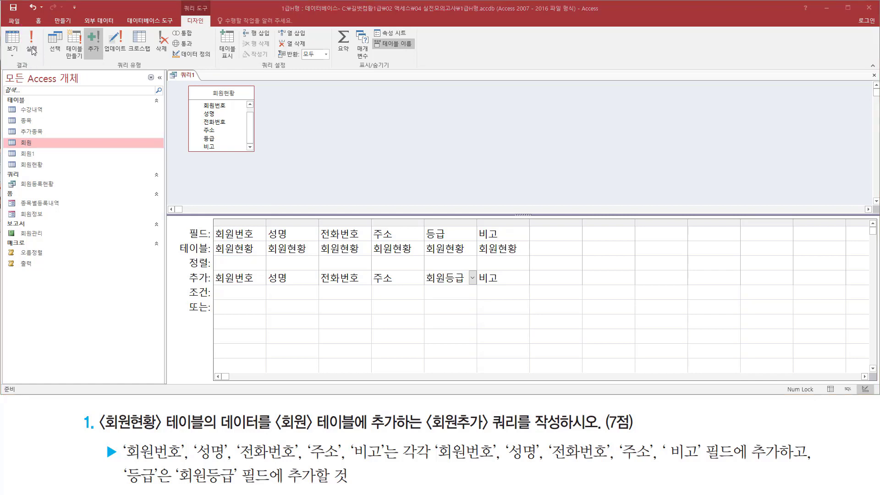
pyautogui.click(32, 50)
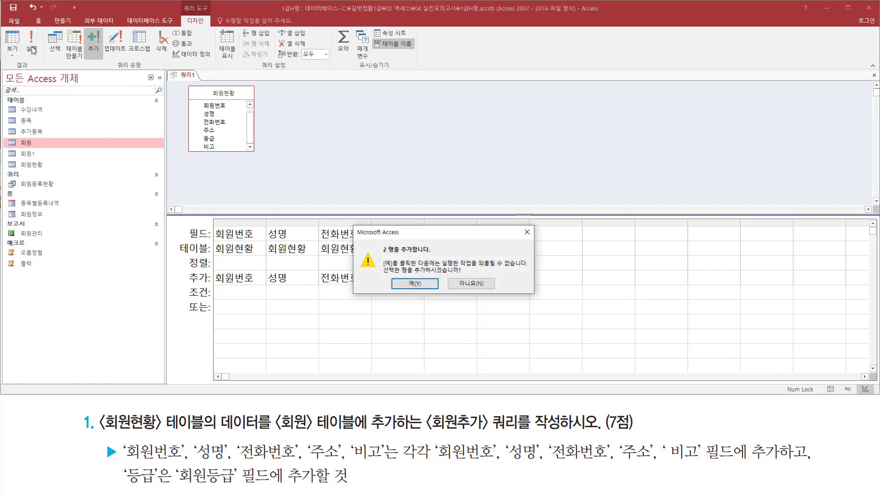
pyautogui.moveTo(378, 242); pyautogui.dragTo(445, 256)
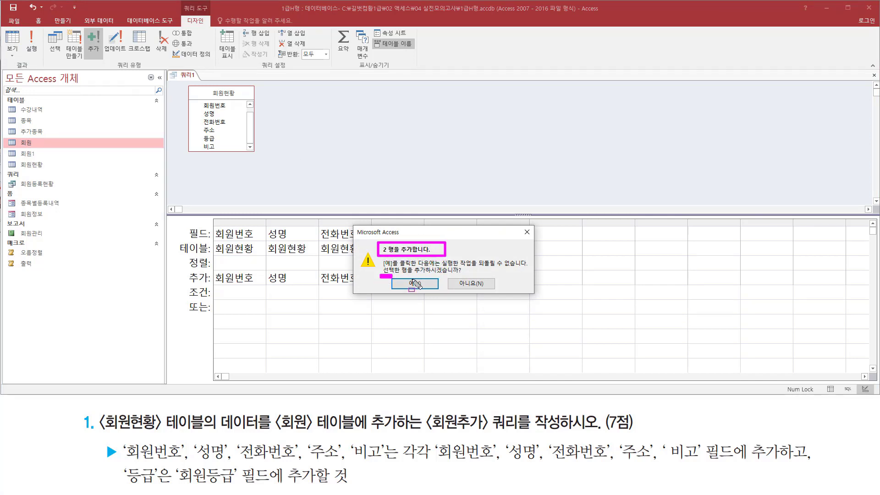
pyautogui.moveTo(380, 273); pyautogui.dragTo(472, 273)
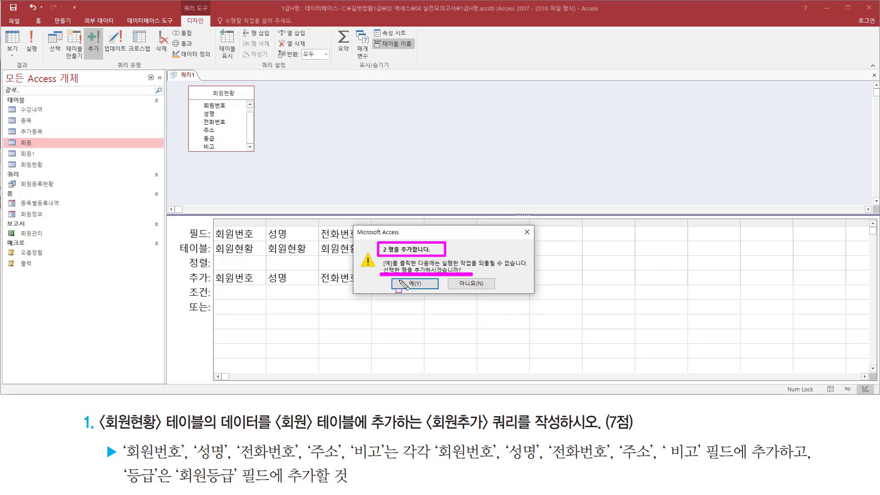
pyautogui.moveTo(396, 277)
pyautogui.mouseDown()
pyautogui.moveTo(407, 290)
pyautogui.moveTo(433, 292)
pyautogui.mouseUp()
pyautogui.press('Escape')
pyautogui.click(421, 285)
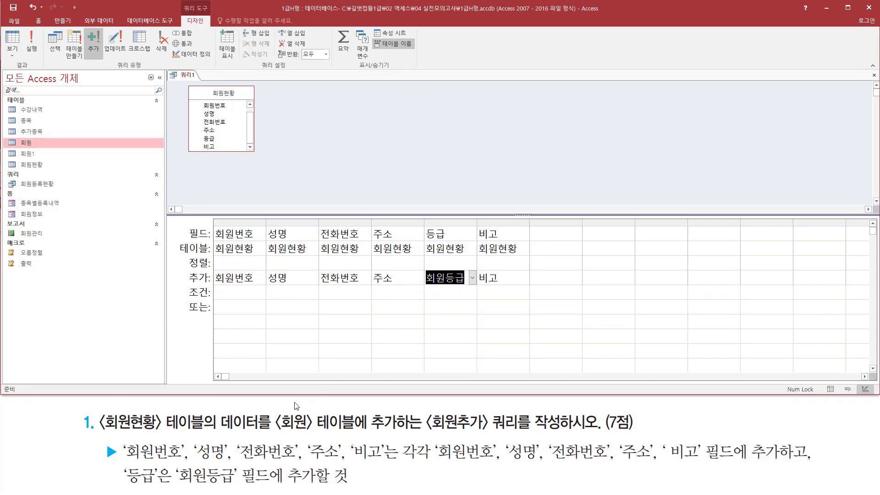
pyautogui.moveTo(103, 434)
pyautogui.mouseDown()
pyautogui.moveTo(405, 424)
pyautogui.moveTo(425, 432)
pyautogui.mouseUp()
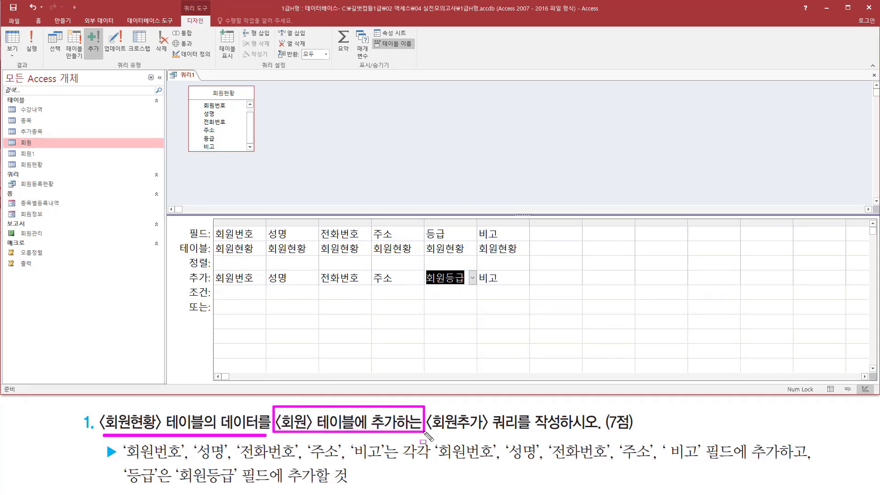
# Step: Close the append query and save it under the name 회원추가
pyautogui.press('Escape')
pyautogui.rightClick(184, 78)
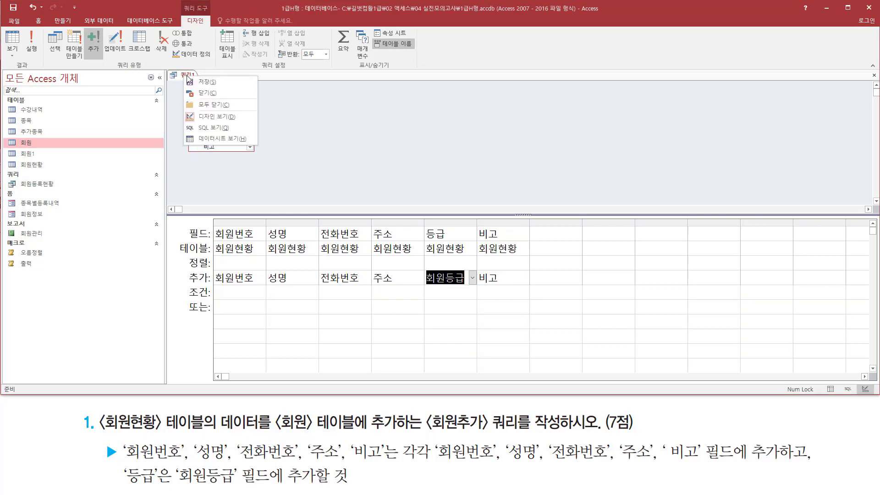
pyautogui.click(202, 93)
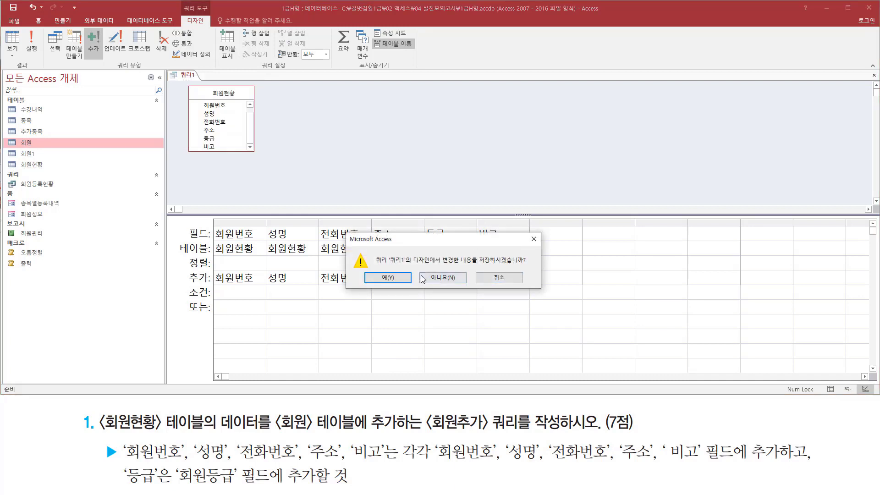
pyautogui.moveTo(372, 272); pyautogui.dragTo(409, 287)
pyautogui.press('Escape')
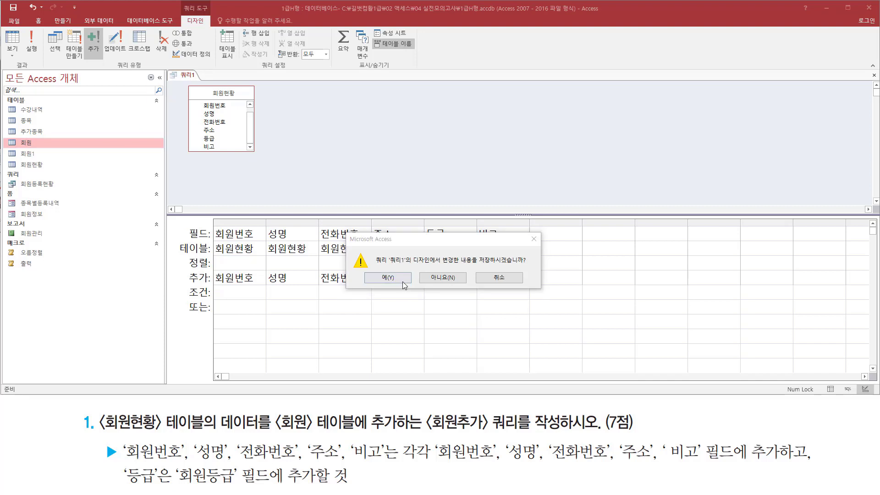
pyautogui.click(392, 275)
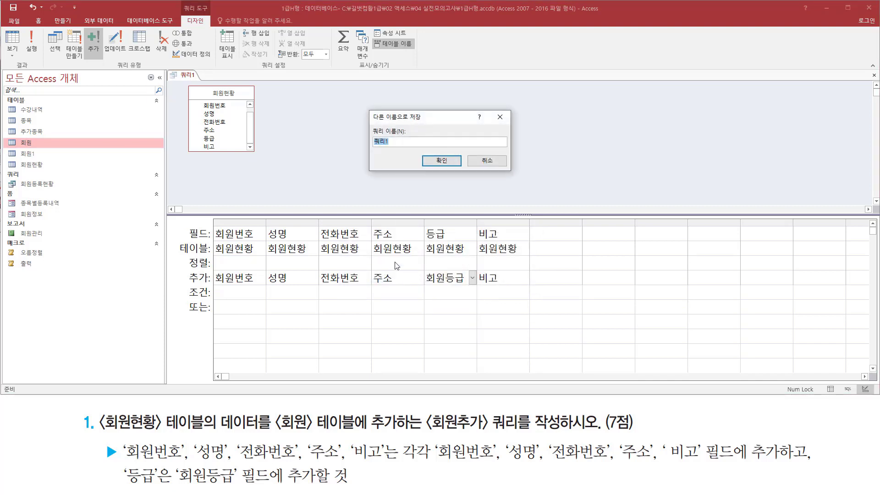
pyautogui.moveTo(366, 124); pyautogui.dragTo(415, 150)
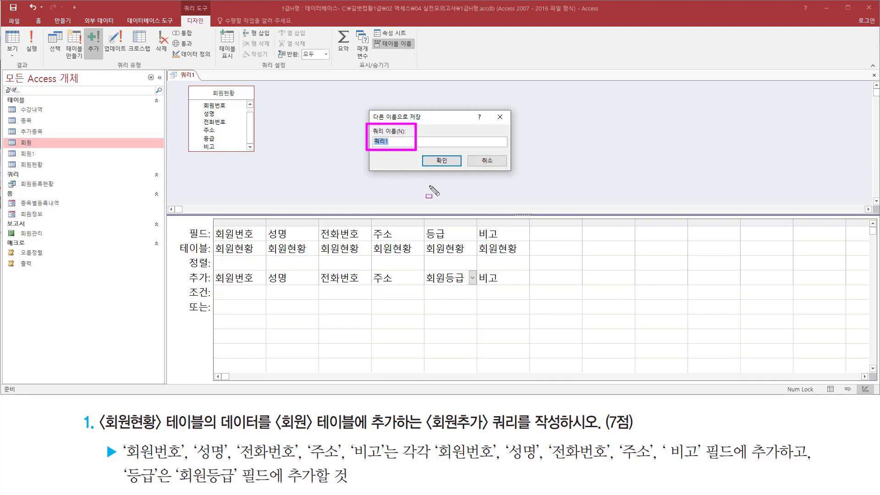
pyautogui.moveTo(422, 431); pyautogui.dragTo(537, 431)
pyautogui.press('Escape')
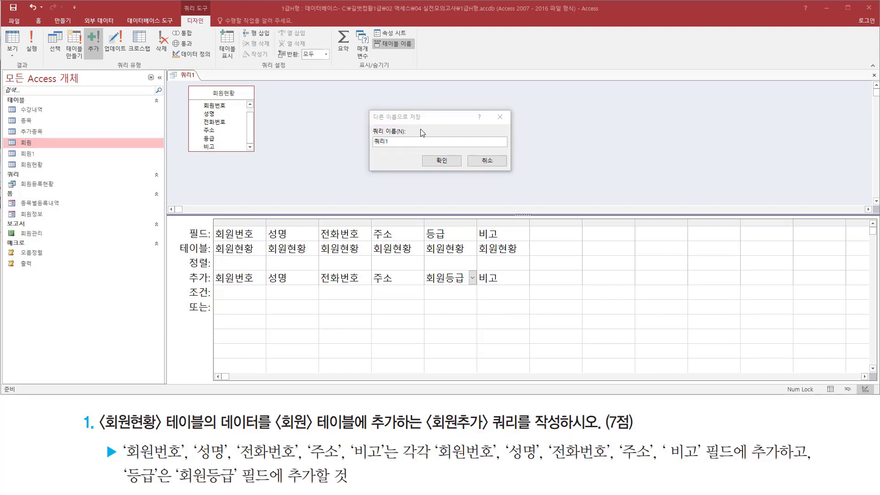
pyautogui.write('회원추가')
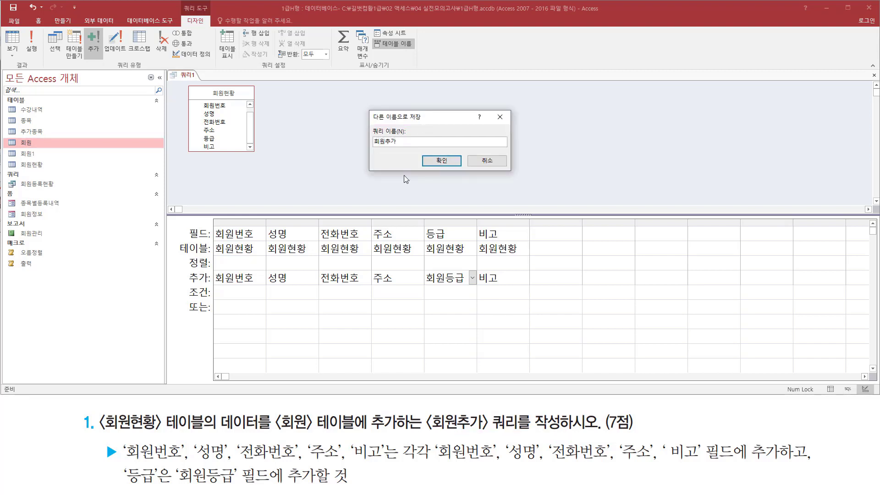
pyautogui.click(405, 141)
pyautogui.click(441, 160)
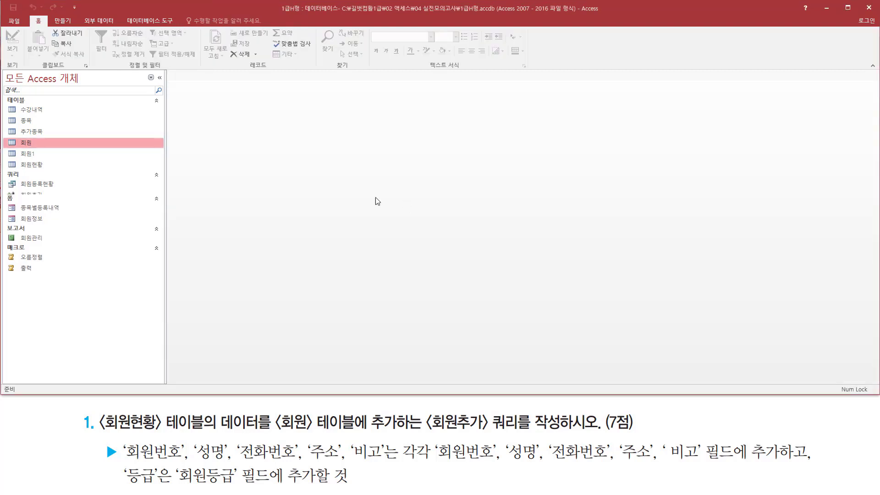
pyautogui.moveTo(92, 164); pyautogui.dragTo(47, 202)
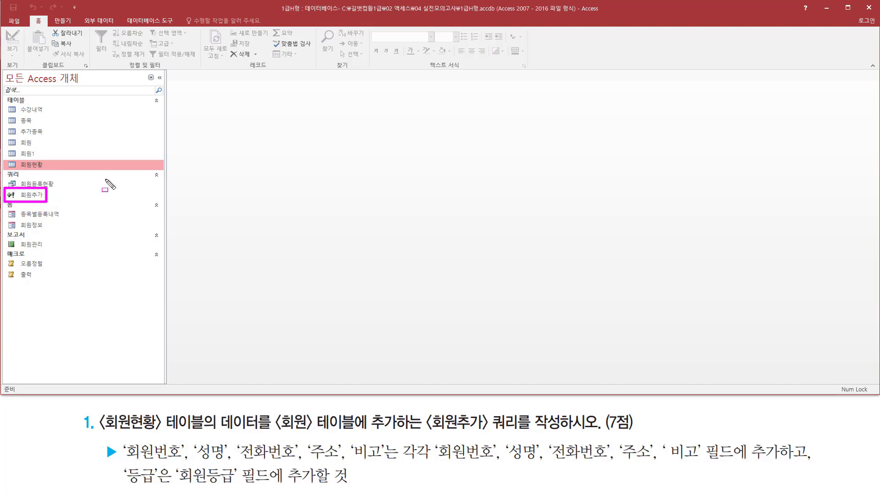
pyautogui.press('Escape')
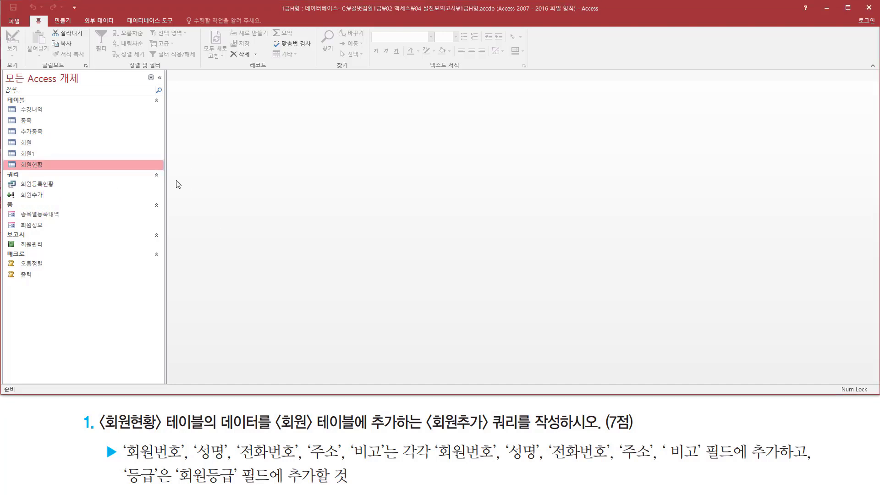
# Step: Open the 회원 table, check the appended records at its end and the record count, and close the table
pyautogui.click(46, 143)
pyautogui.moveTo(4, 135); pyautogui.dragTo(55, 151)
pyautogui.press('Escape')
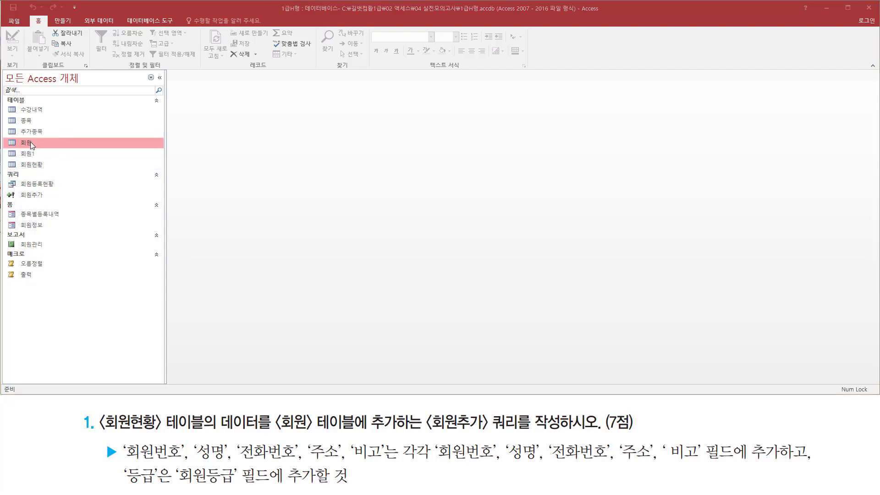
pyautogui.doubleClick(31, 142)
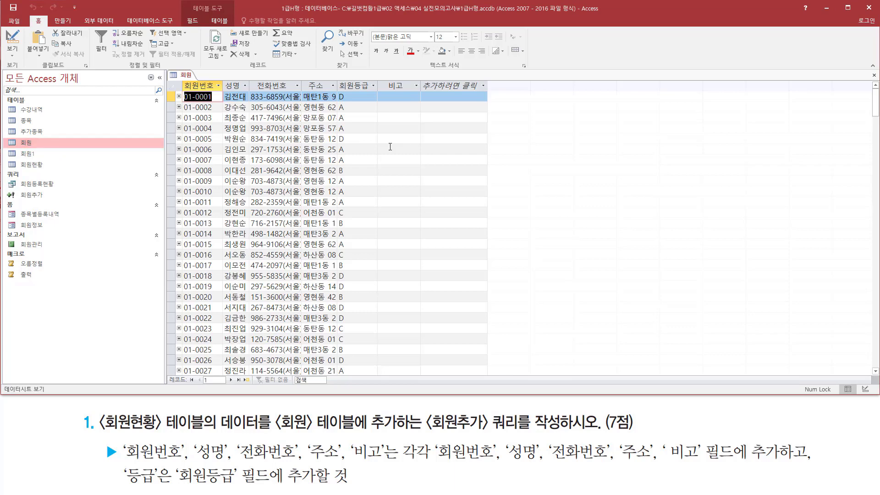
pyautogui.scroll(-18, 390, 146)
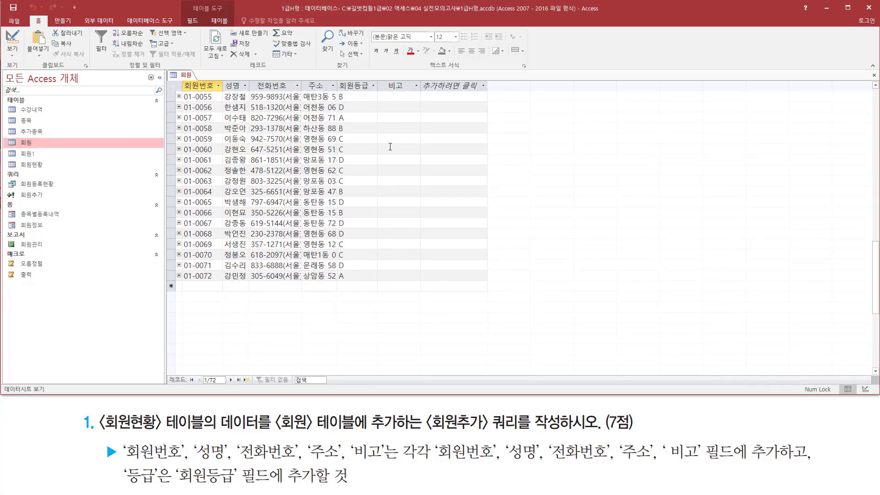
pyautogui.moveTo(173, 260)
pyautogui.mouseDown()
pyautogui.moveTo(191, 273)
pyautogui.moveTo(389, 283)
pyautogui.mouseUp()
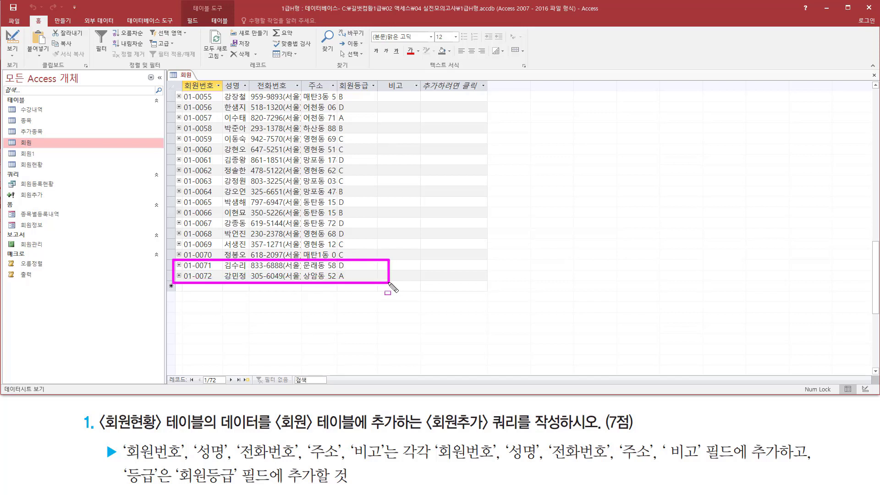
pyautogui.moveTo(166, 371); pyautogui.dragTo(234, 388)
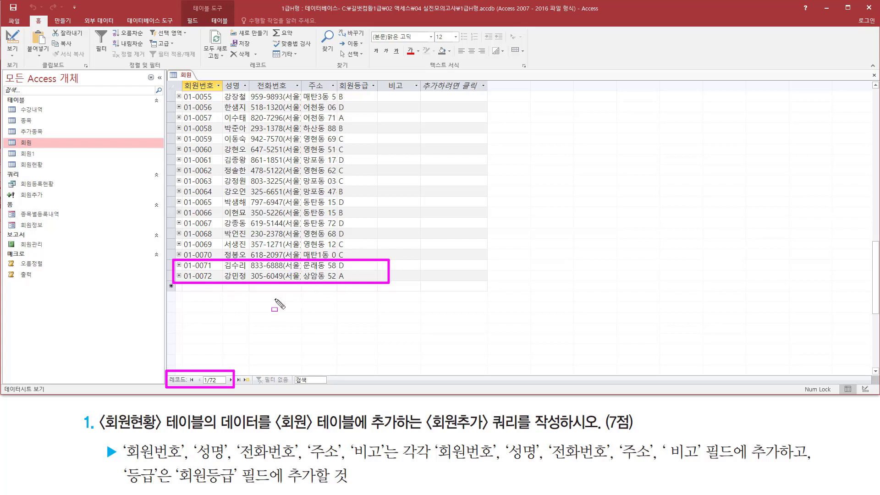
pyautogui.rightClick(185, 74)
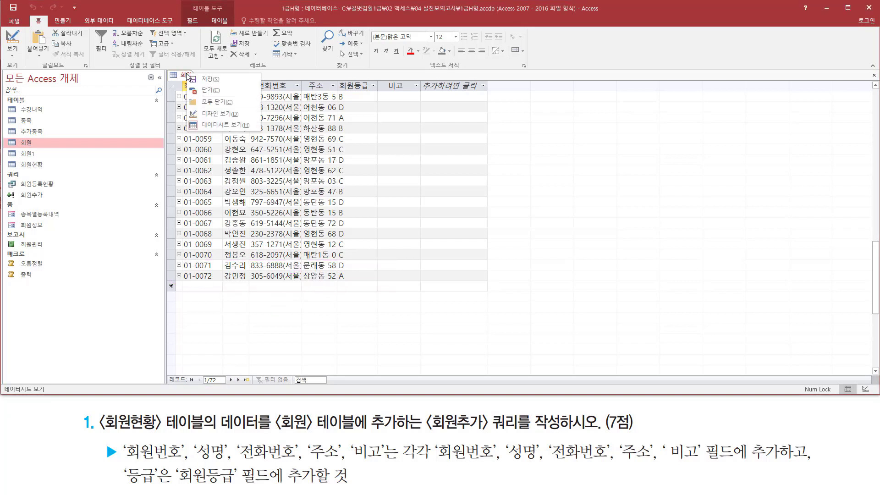
pyautogui.click(230, 90)
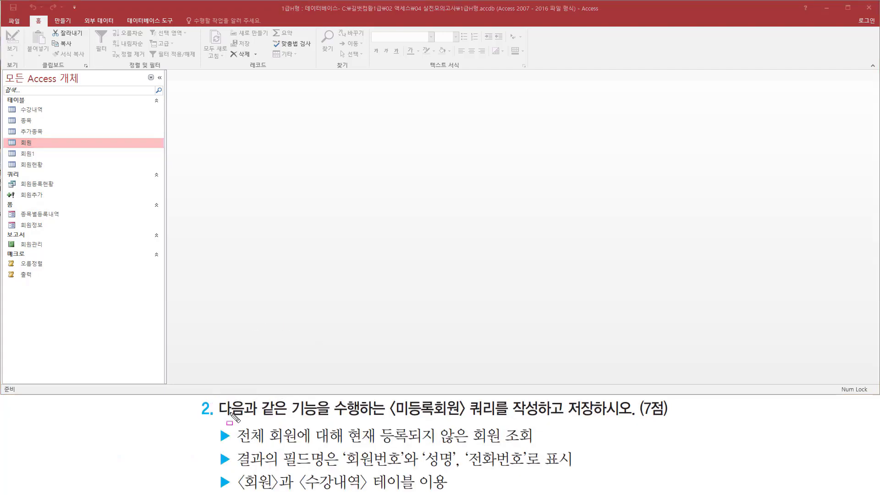
pyautogui.moveTo(220, 418); pyautogui.dragTo(635, 418)
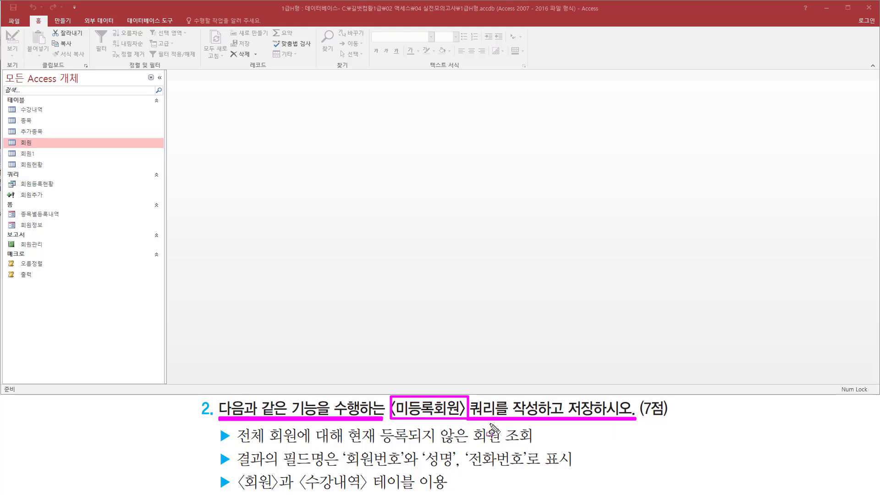
pyautogui.moveTo(235, 445); pyautogui.dragTo(541, 446)
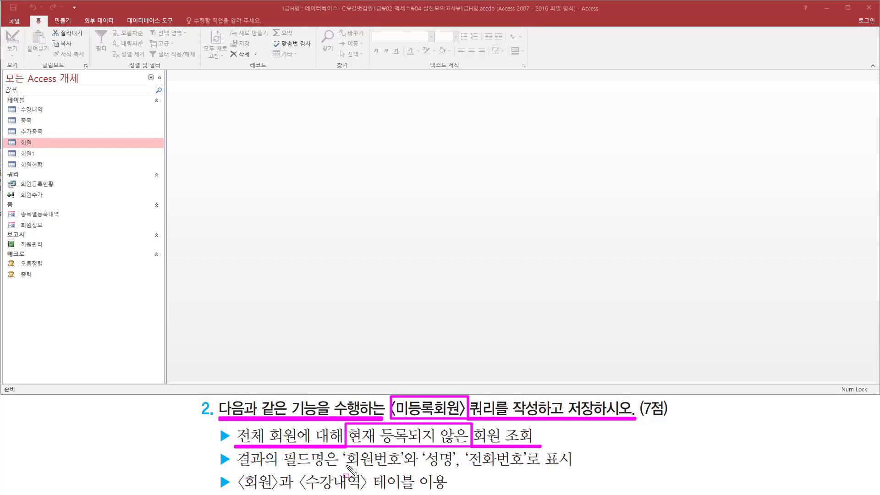
pyautogui.moveTo(343, 466); pyautogui.dragTo(525, 467)
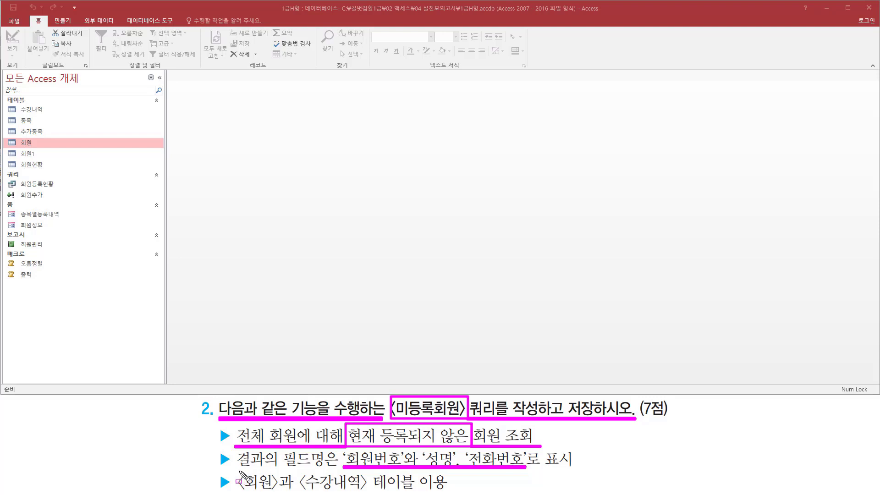
pyautogui.moveTo(238, 470); pyautogui.dragTo(461, 491)
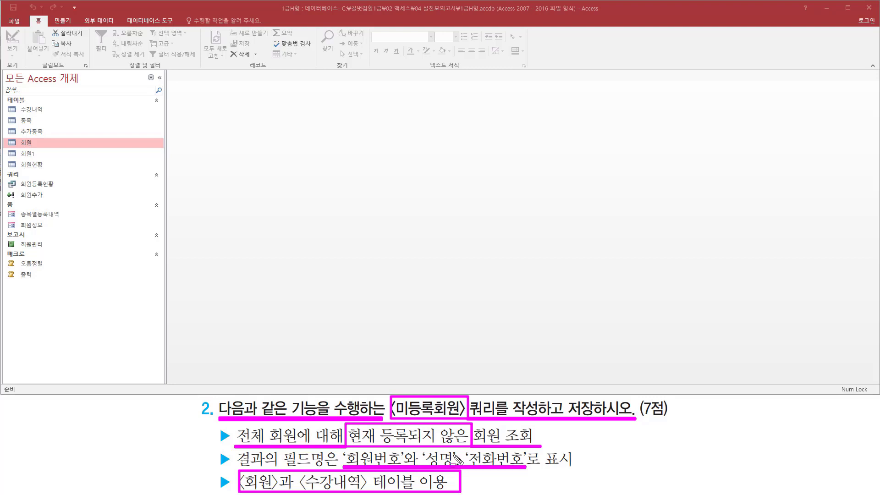
pyautogui.press('Escape')
pyautogui.moveTo(389, 418); pyautogui.dragTo(460, 418)
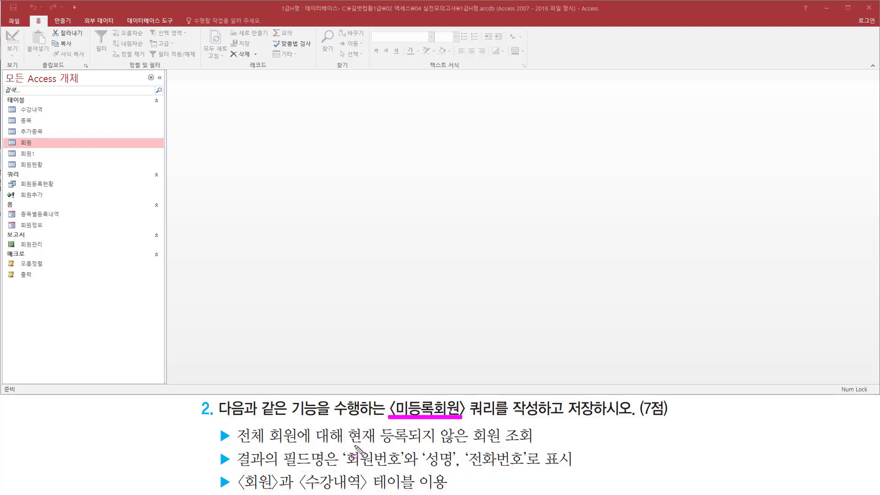
pyautogui.moveTo(346, 445)
pyautogui.mouseDown()
pyautogui.moveTo(538, 446)
pyautogui.moveTo(543, 427)
pyautogui.mouseUp()
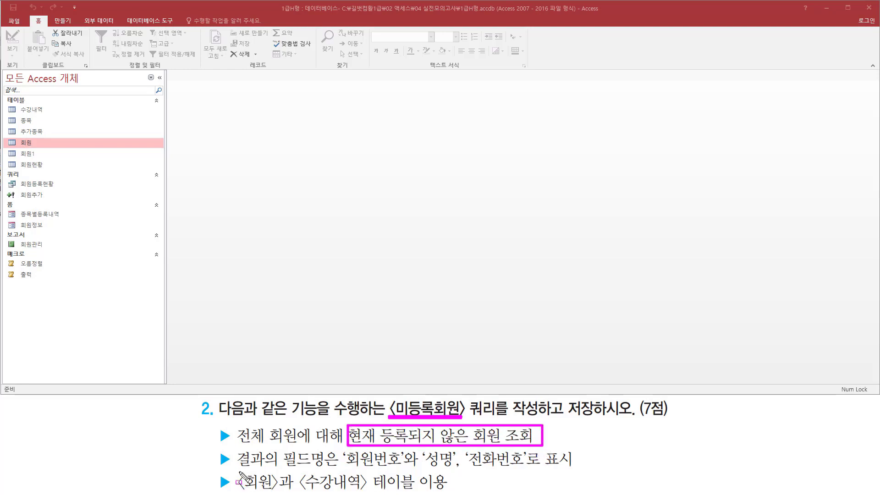
pyautogui.moveTo(239, 485)
pyautogui.mouseDown()
pyautogui.moveTo(239, 471)
pyautogui.moveTo(278, 476)
pyautogui.moveTo(280, 491)
pyautogui.mouseUp()
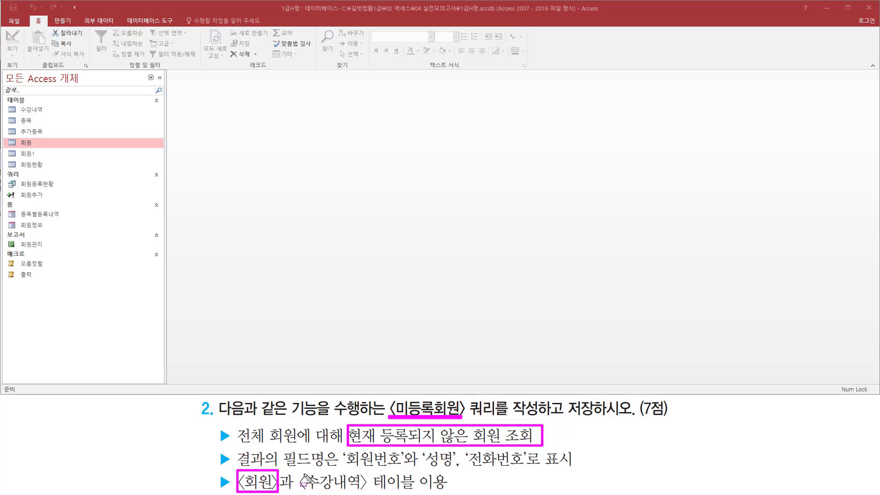
pyautogui.moveTo(302, 470)
pyautogui.mouseDown()
pyautogui.moveTo(304, 489)
pyautogui.moveTo(375, 489)
pyautogui.moveTo(368, 491)
pyautogui.mouseUp()
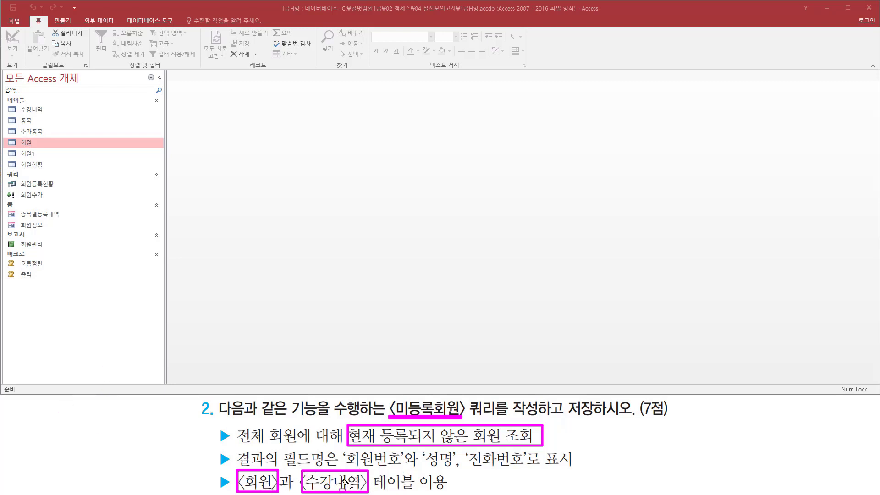
pyautogui.press('Escape')
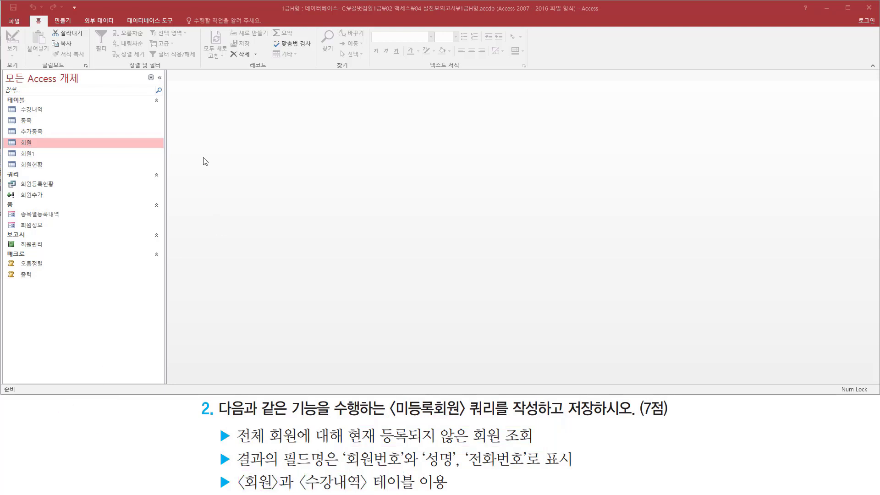
# Step: Open the 회원 table in datasheet view and check its total number of records
pyautogui.doubleClick(31, 142)
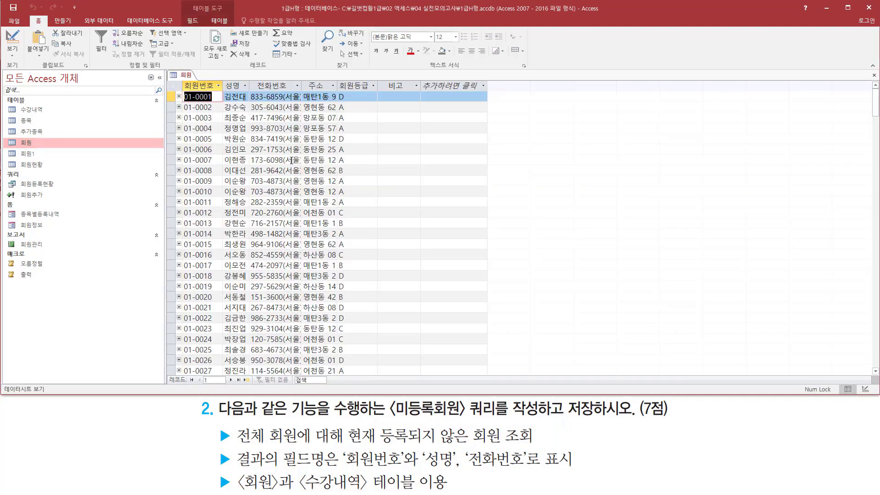
pyautogui.hotkey('ctrl', '2')
pyautogui.moveTo(164, 374)
pyautogui.mouseDown()
pyautogui.moveTo(186, 385)
pyautogui.moveTo(341, 395)
pyautogui.mouseUp()
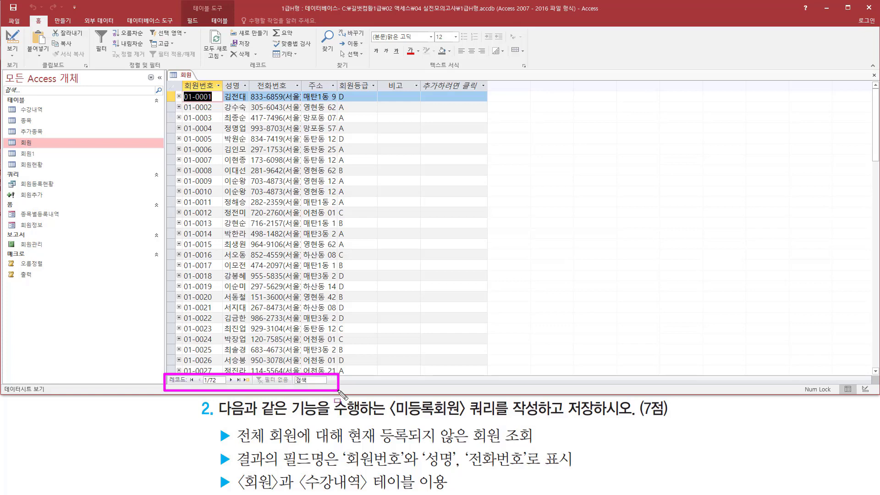
pyautogui.press('Escape')
# Step: Open the 수강내역 table alongside the 회원 table and examine its record count and fields
pyautogui.click(42, 109)
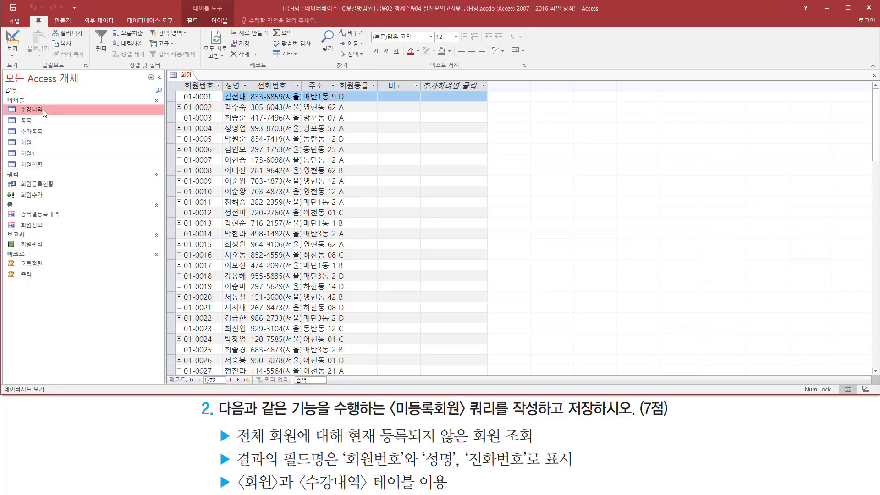
pyautogui.doubleClick(43, 109)
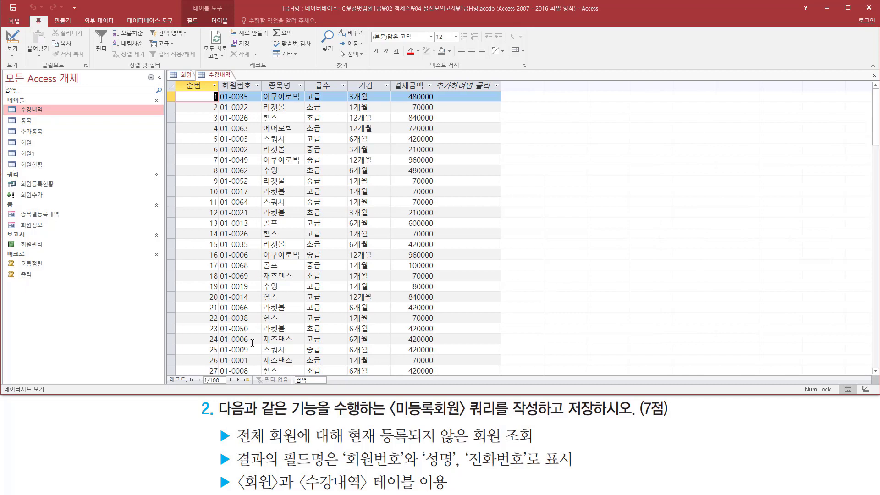
pyautogui.moveTo(165, 373); pyautogui.dragTo(266, 387)
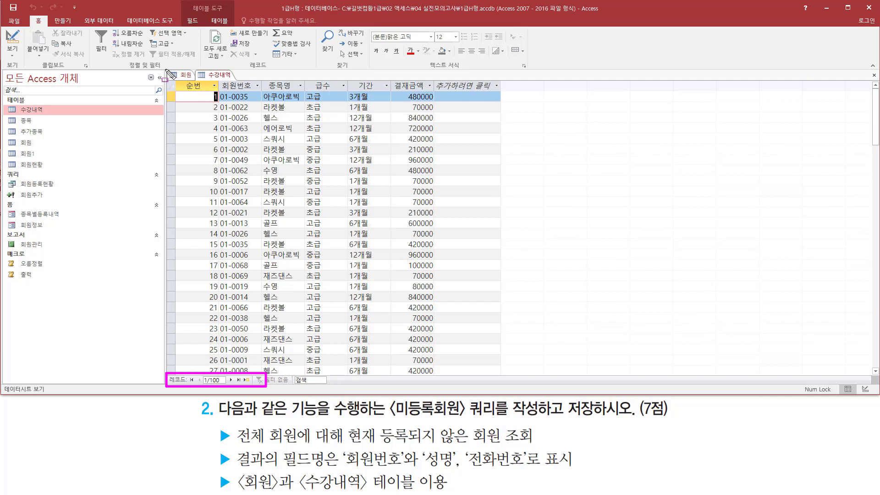
pyautogui.moveTo(165, 65)
pyautogui.mouseDown()
pyautogui.moveTo(194, 83)
pyautogui.moveTo(237, 83)
pyautogui.mouseUp()
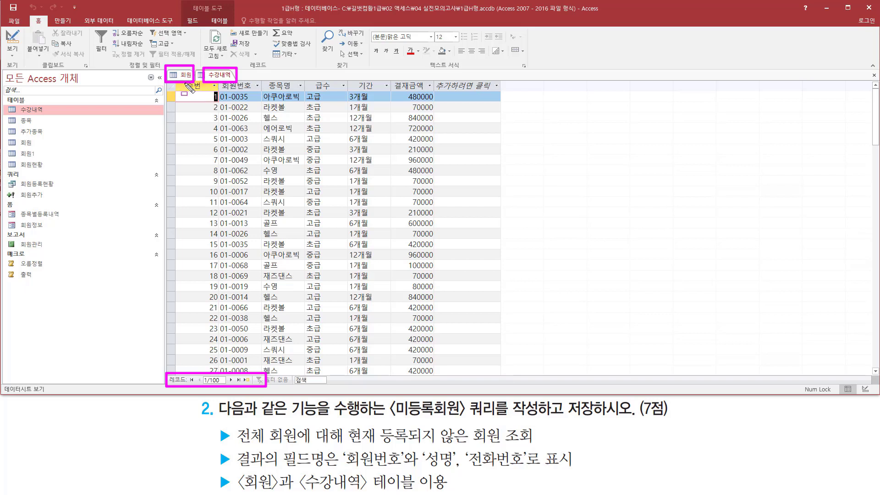
pyautogui.press('Escape')
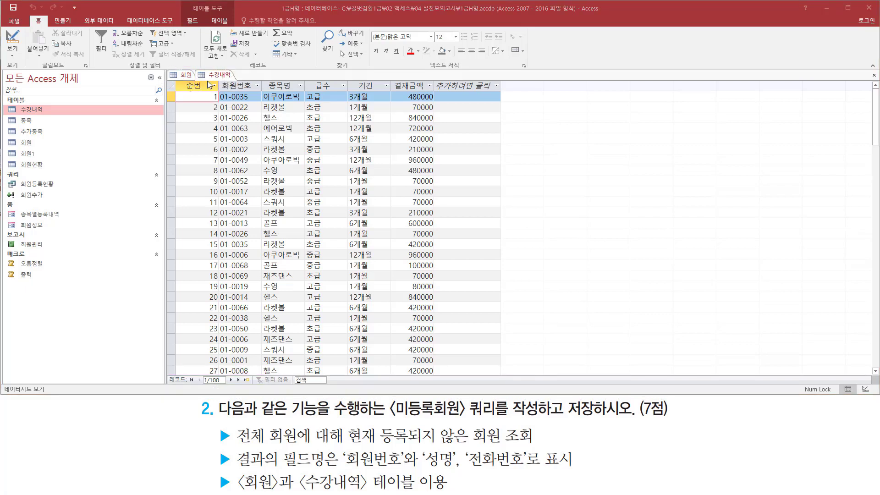
pyautogui.hotkey('ctrl', '2')
pyautogui.moveTo(183, 91); pyautogui.dragTo(427, 91)
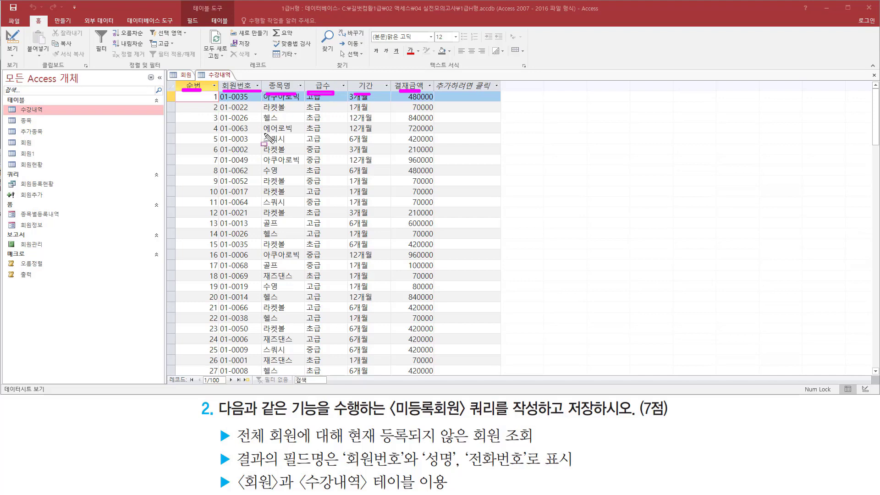
pyautogui.press('Escape')
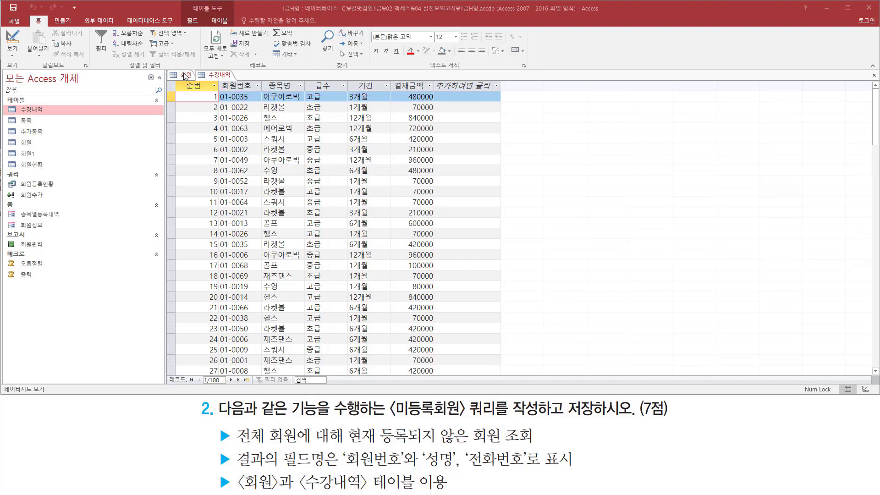
# Step: Compare the fields of the open 회원 and 수강내역 tables, looking for the 회원번호 field in each
pyautogui.click(186, 75)
pyautogui.moveTo(185, 94); pyautogui.dragTo(416, 95)
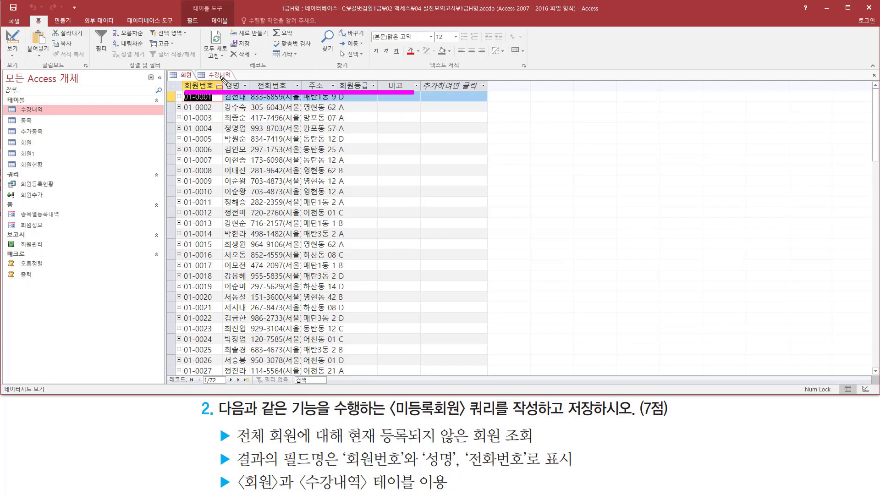
pyautogui.press('Escape')
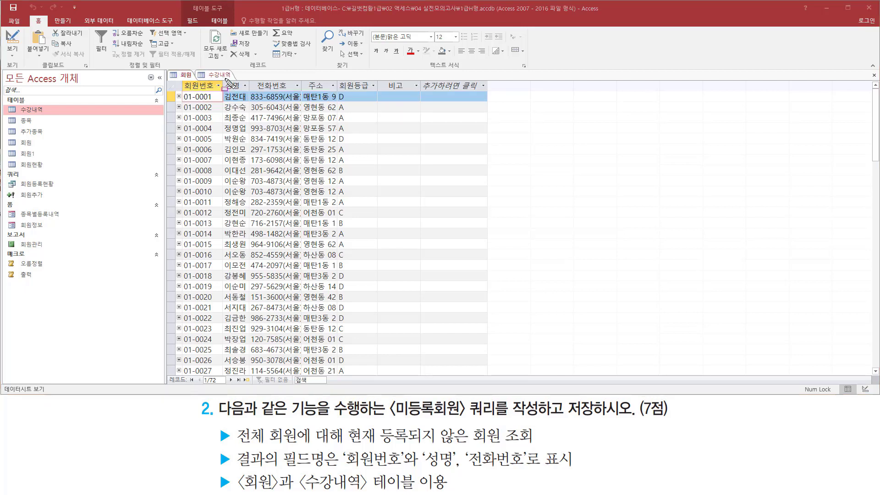
pyautogui.moveTo(224, 78)
pyautogui.mouseDown()
pyautogui.moveTo(259, 94)
pyautogui.moveTo(420, 95)
pyautogui.mouseUp()
pyautogui.press('Escape')
pyautogui.moveTo(224, 79); pyautogui.dragTo(421, 96)
pyautogui.press('Escape')
pyautogui.click(218, 76)
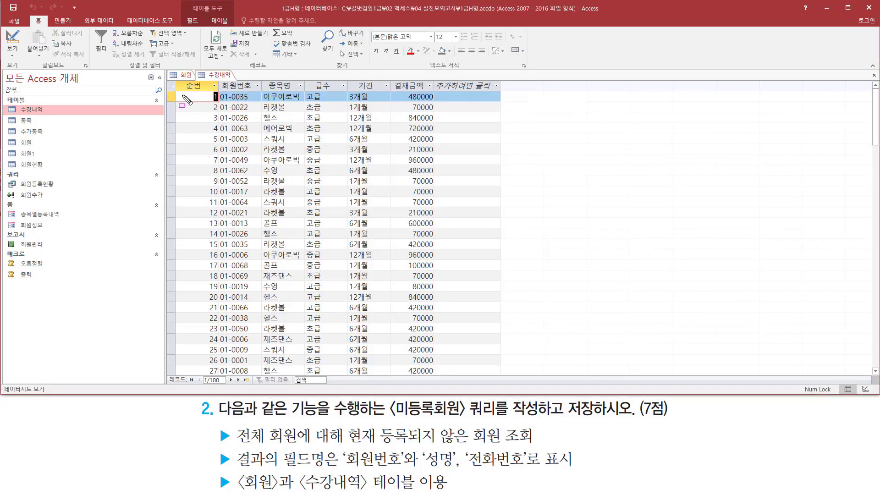
pyautogui.moveTo(218, 78); pyautogui.dragTo(263, 94)
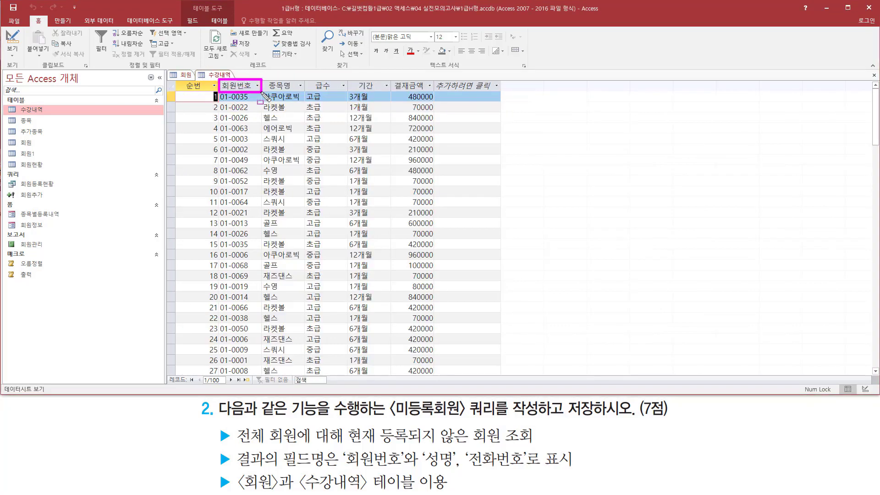
pyautogui.press('Escape')
pyautogui.click(182, 75)
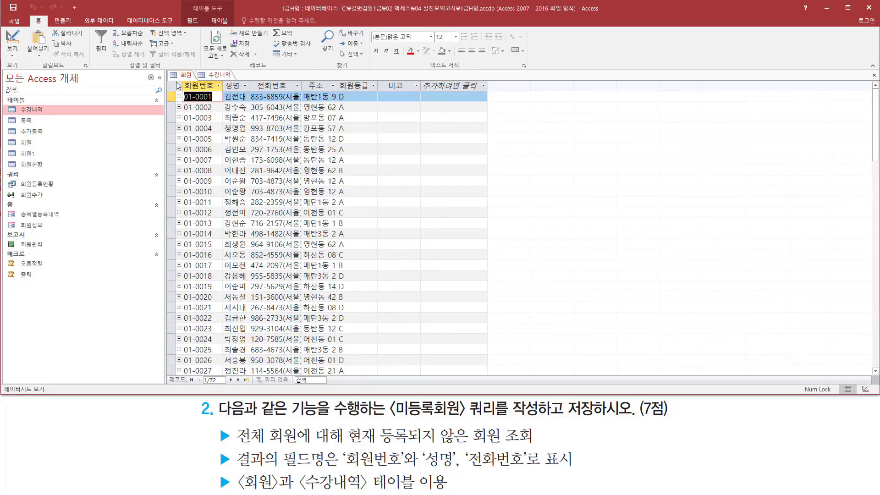
pyautogui.moveTo(180, 79); pyautogui.dragTo(219, 94)
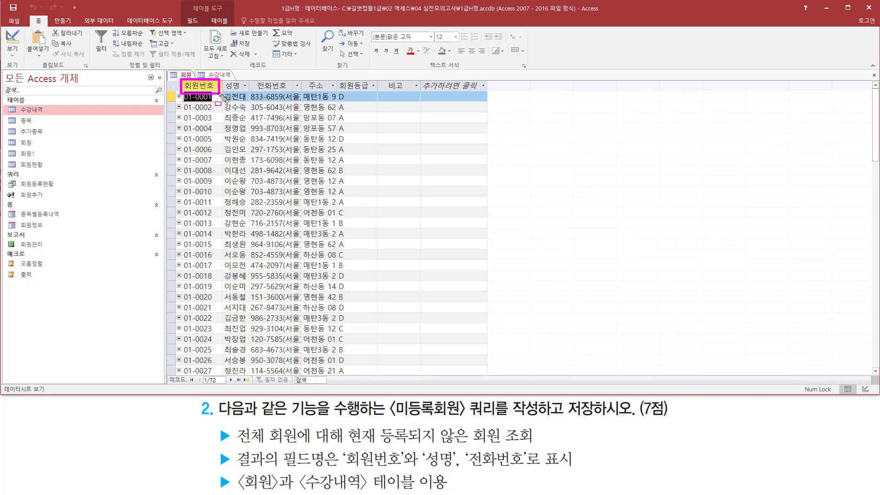
pyautogui.press('Escape')
# Step: Close the 수강내역 and 회원 tables
pyautogui.rightClick(214, 78)
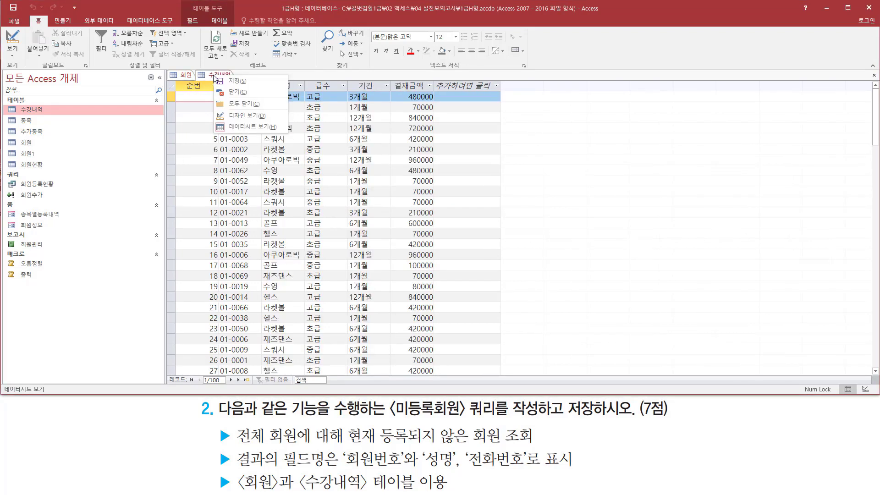
pyautogui.click(236, 91)
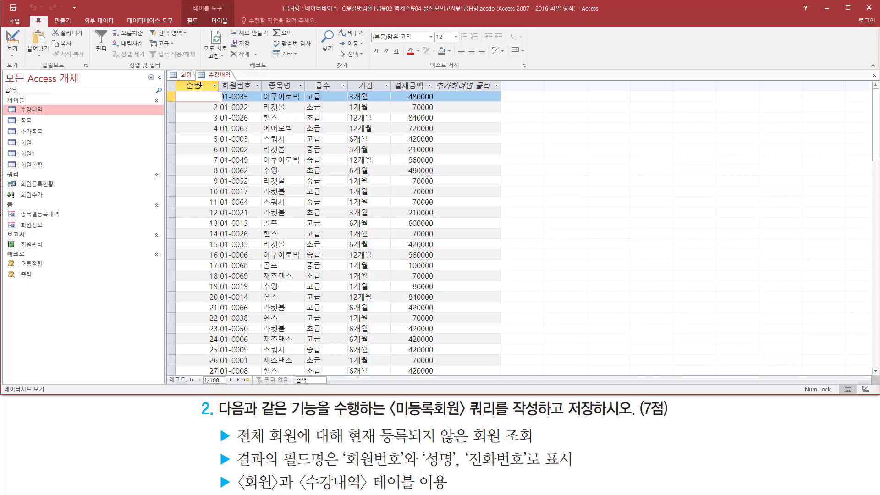
pyautogui.rightClick(184, 77)
pyautogui.click(204, 92)
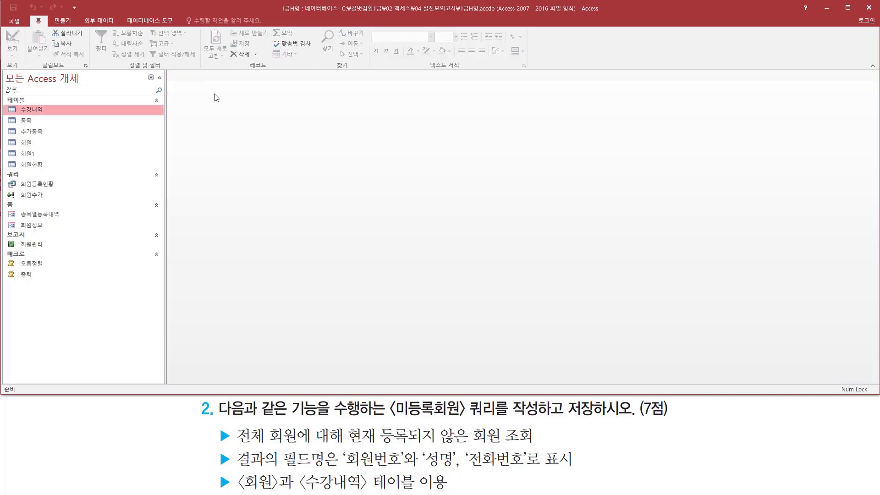
# Step: Start a new query with the 불일치 검색 쿼리 마법사 (Find Unmatched Query Wizard)
pyautogui.click(61, 21)
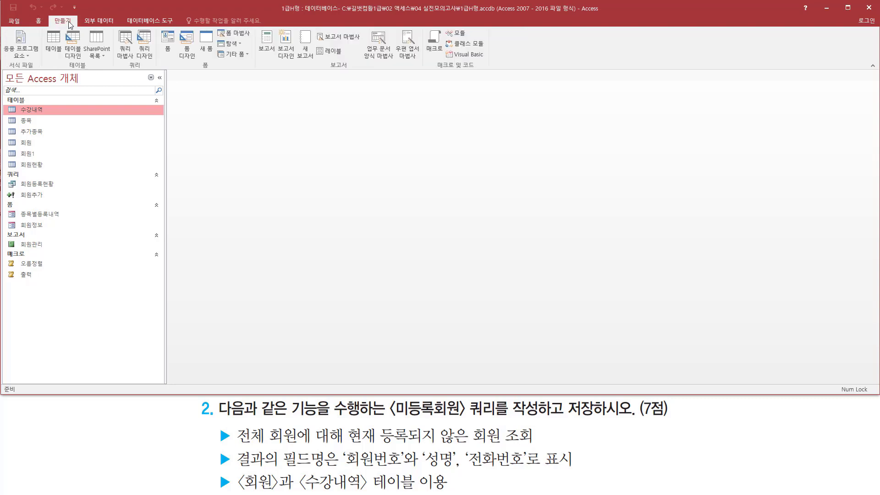
pyautogui.hotkey('ctrl', '2')
pyautogui.moveTo(50, 16); pyautogui.dragTo(138, 69)
pyautogui.press('Escape')
pyautogui.click(129, 48)
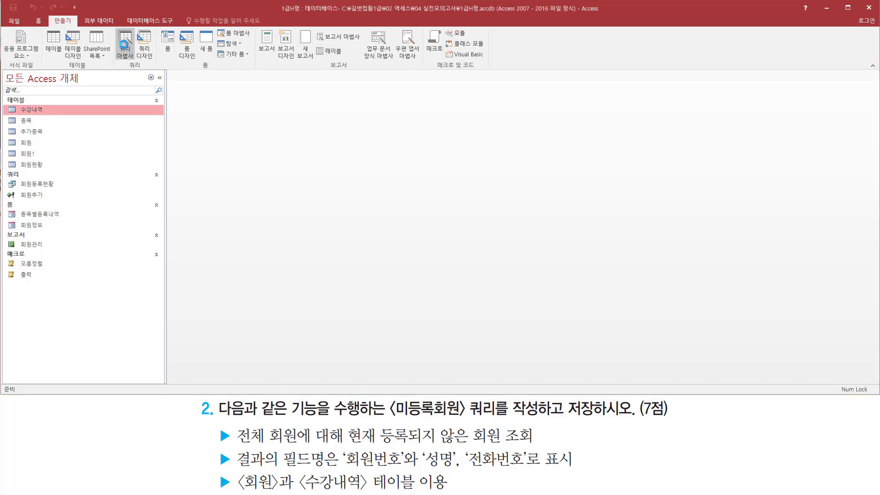
pyautogui.hotkey('ctrl', '2')
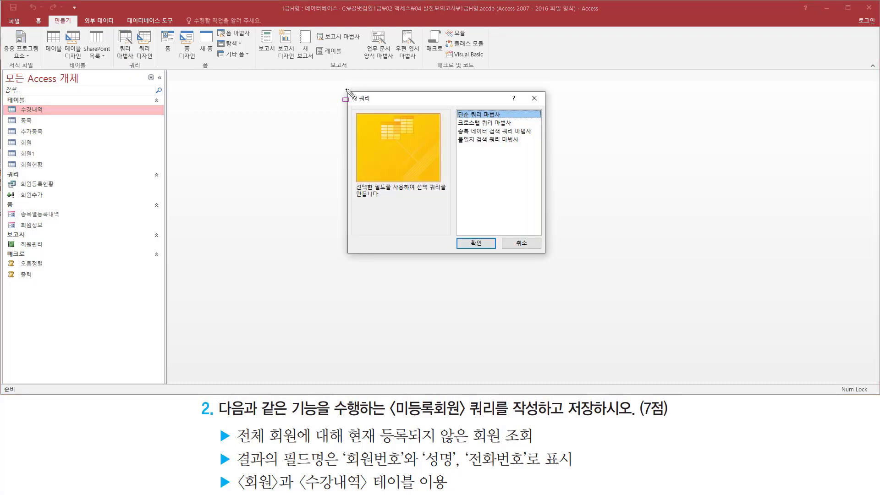
pyautogui.moveTo(345, 89)
pyautogui.mouseDown()
pyautogui.moveTo(371, 232)
pyautogui.moveTo(552, 260)
pyautogui.mouseUp()
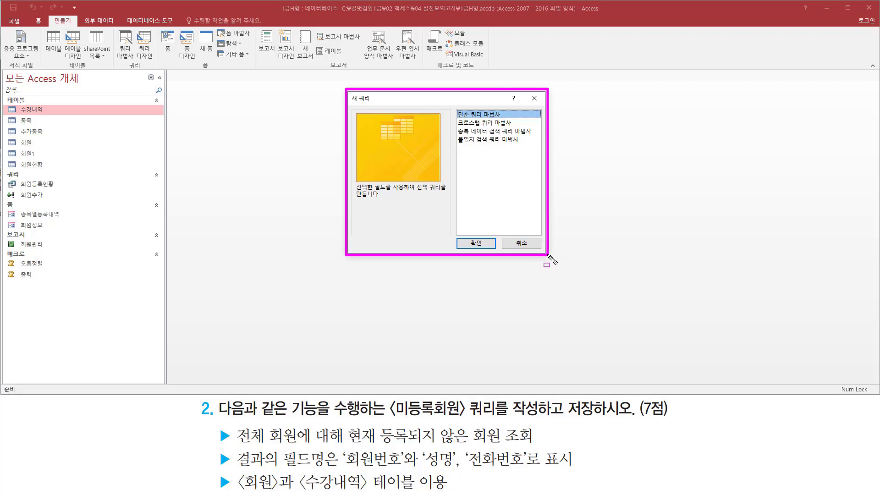
pyautogui.moveTo(457, 139)
pyautogui.mouseDown()
pyautogui.moveTo(527, 147)
pyautogui.moveTo(526, 135)
pyautogui.mouseUp()
pyautogui.press('Escape')
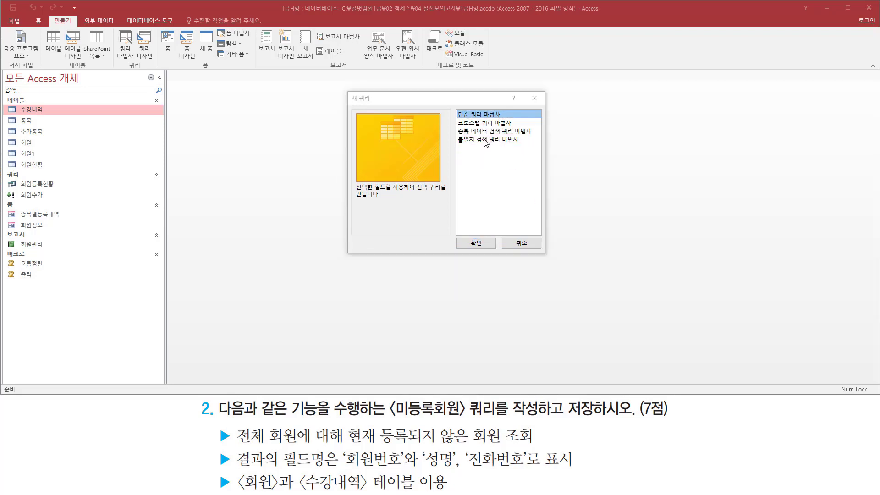
pyautogui.click(499, 140)
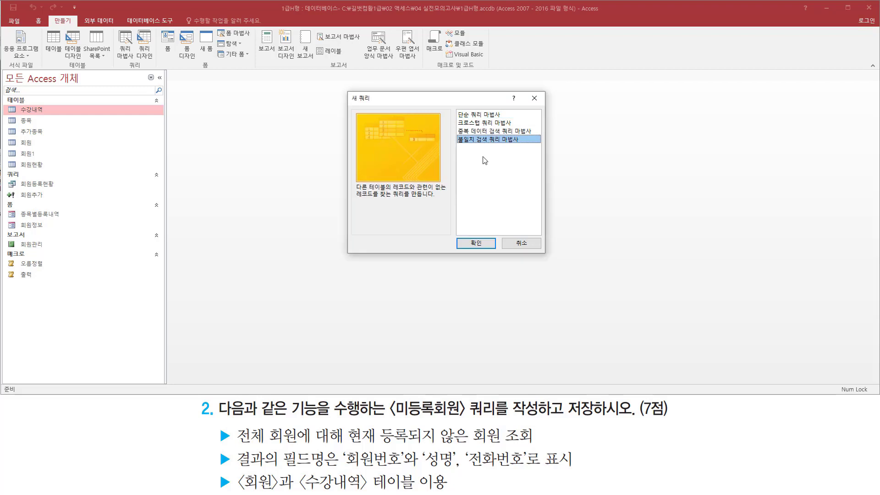
pyautogui.click(469, 243)
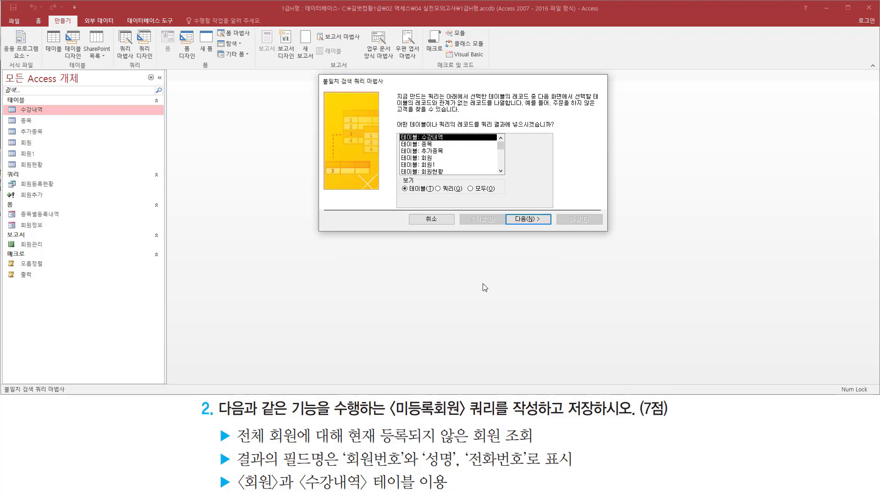
# Step: Choose the 회원 table as the source of the records in the query results and continue
pyautogui.hotkey('ctrl', 'shift', 'd')
pyautogui.moveTo(317, 72)
pyautogui.mouseDown()
pyautogui.moveTo(541, 217)
pyautogui.moveTo(612, 234)
pyautogui.mouseUp()
pyautogui.moveTo(398, 130); pyautogui.dragTo(557, 131)
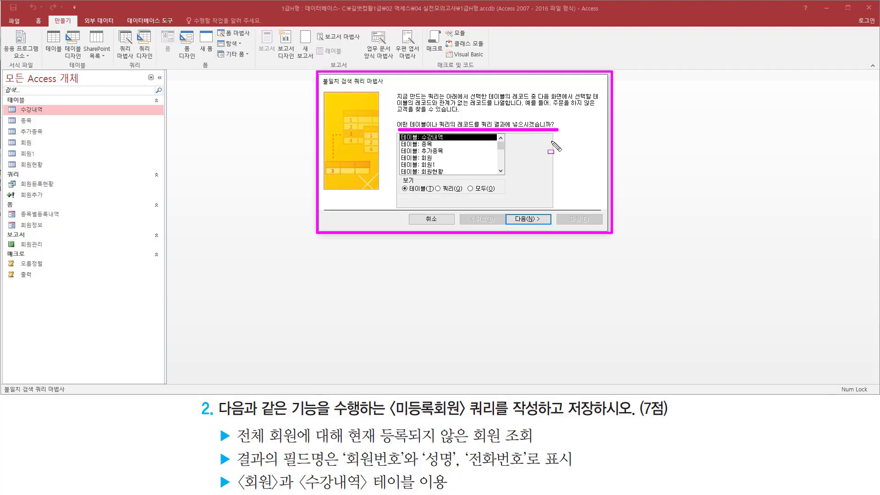
pyautogui.moveTo(352, 435); pyautogui.dragTo(540, 444)
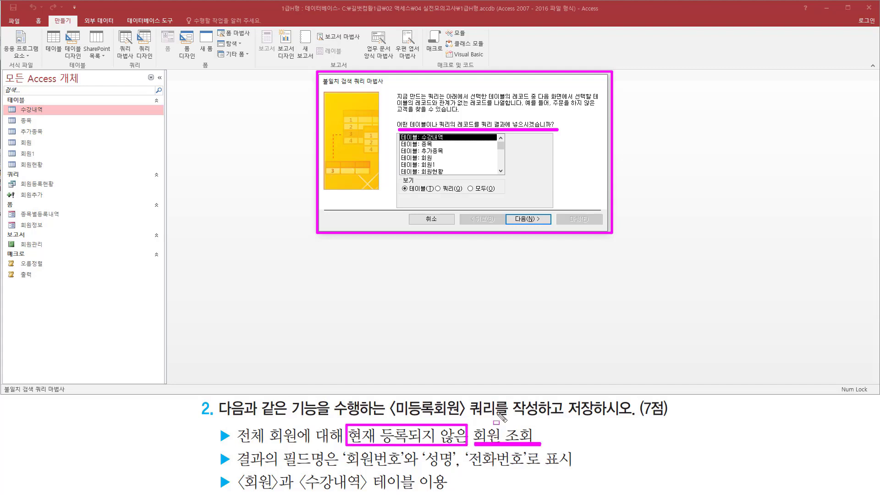
pyautogui.moveTo(399, 149); pyautogui.dragTo(443, 166)
pyautogui.press('Escape')
pyautogui.click(435, 158)
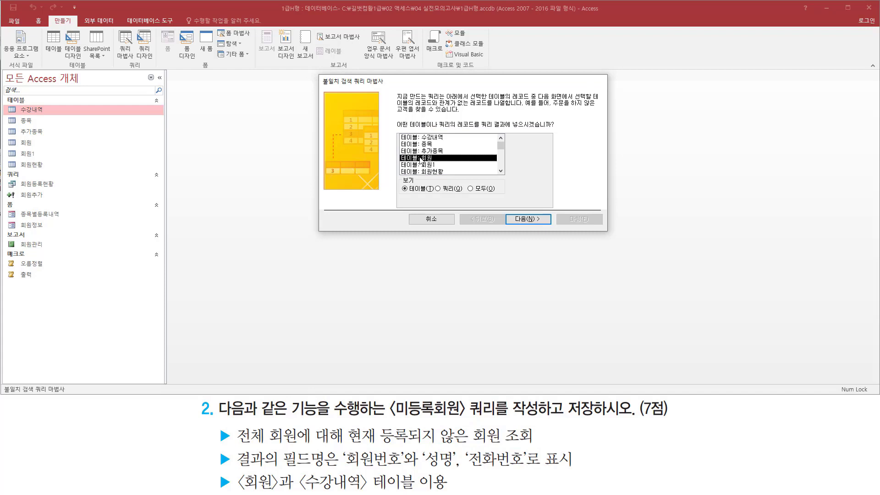
pyautogui.moveTo(398, 153)
pyautogui.mouseDown()
pyautogui.moveTo(412, 167)
pyautogui.moveTo(438, 164)
pyautogui.mouseUp()
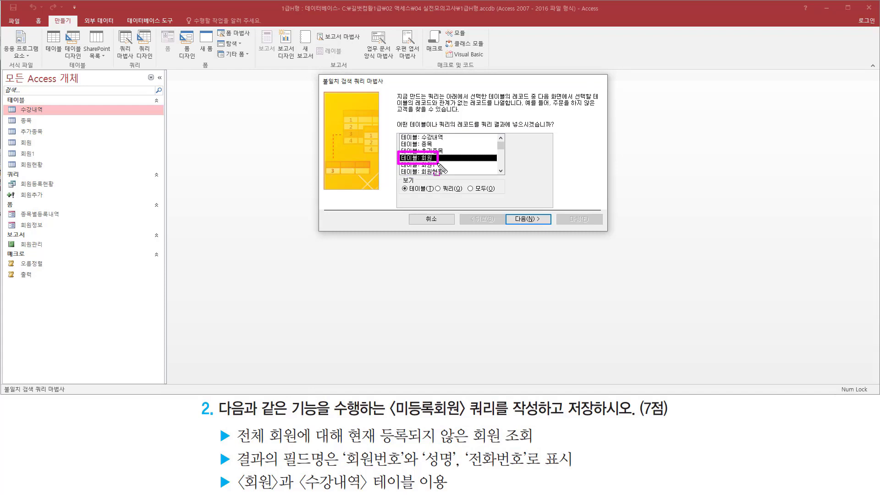
pyautogui.press('Escape')
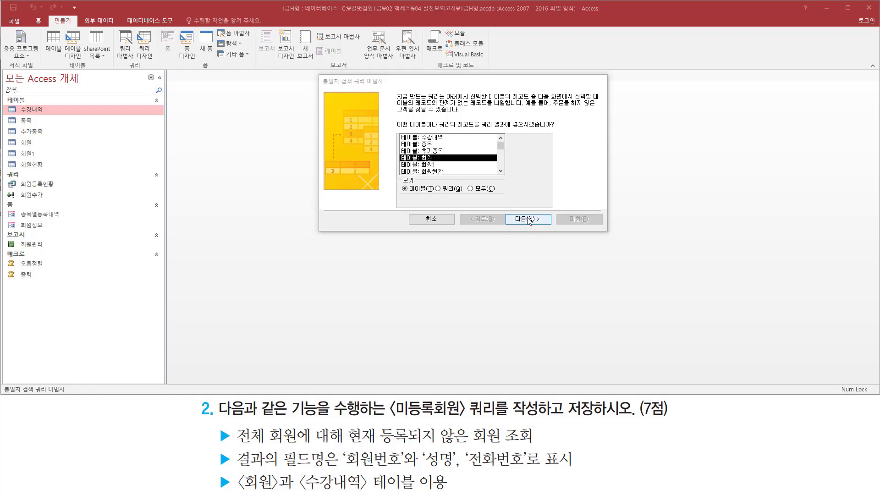
pyautogui.click(528, 219)
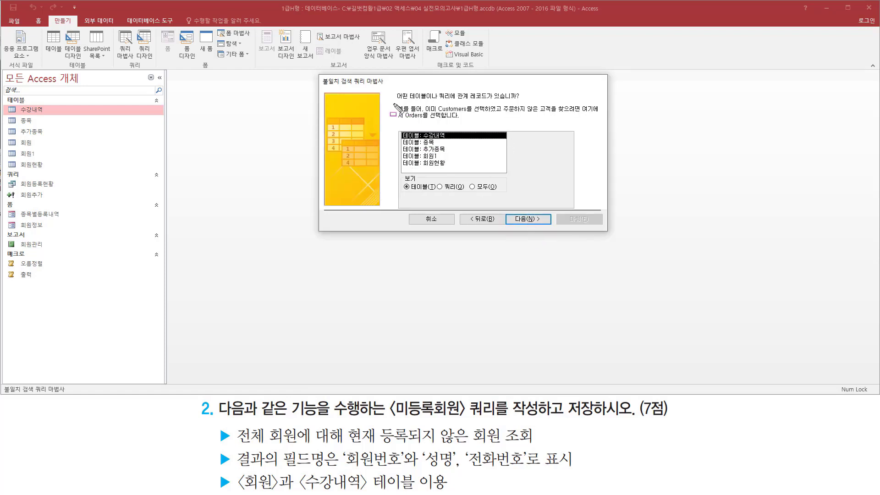
# Step: Accept 수강내역 as the table containing the related records and continue to the matching fields
pyautogui.moveTo(394, 113)
pyautogui.mouseDown()
pyautogui.moveTo(511, 109)
pyautogui.moveTo(532, 103)
pyautogui.moveTo(526, 98)
pyautogui.mouseUp()
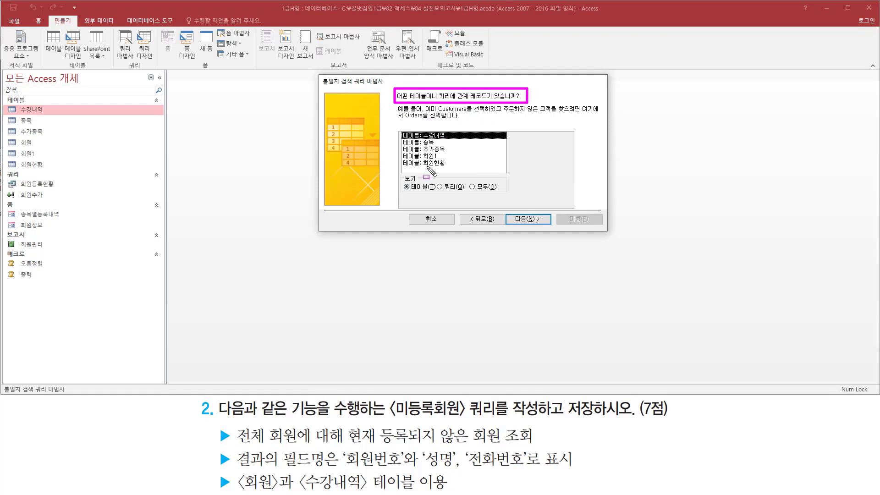
pyautogui.moveTo(238, 468)
pyautogui.mouseDown()
pyautogui.moveTo(237, 490)
pyautogui.moveTo(239, 468)
pyautogui.mouseUp()
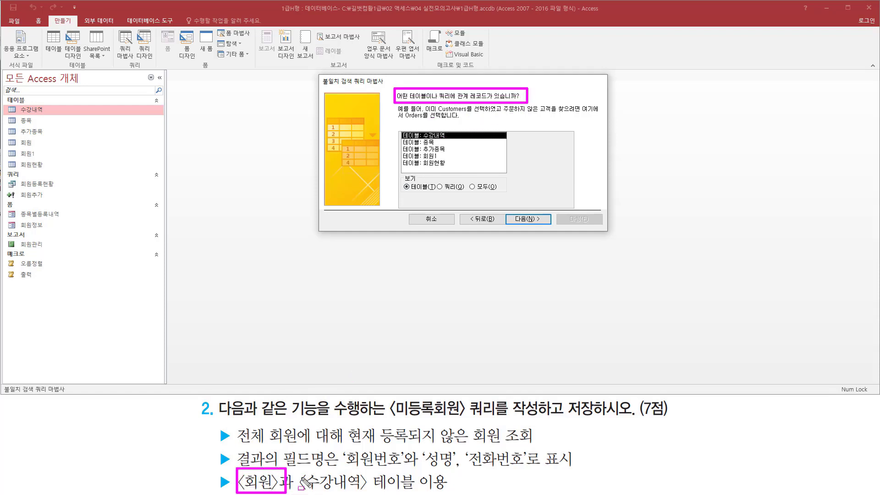
pyautogui.moveTo(298, 478)
pyautogui.mouseDown()
pyautogui.moveTo(372, 476)
pyautogui.moveTo(374, 492)
pyautogui.mouseUp()
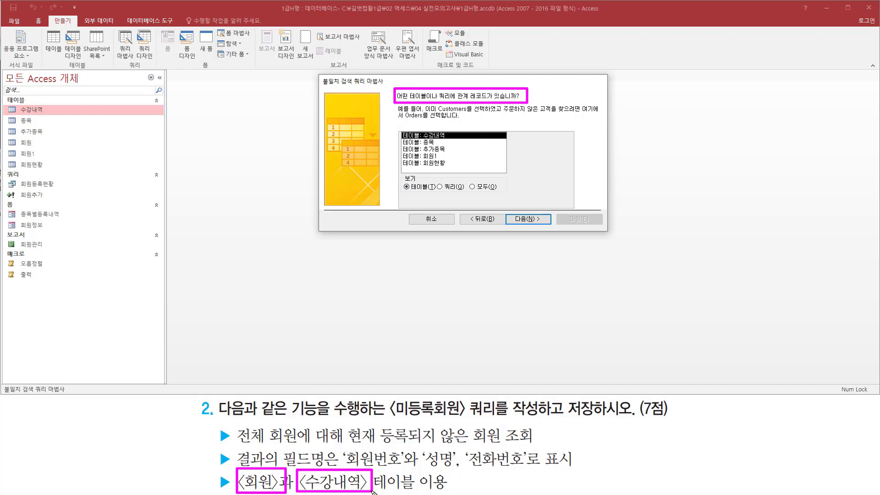
pyautogui.press('Escape')
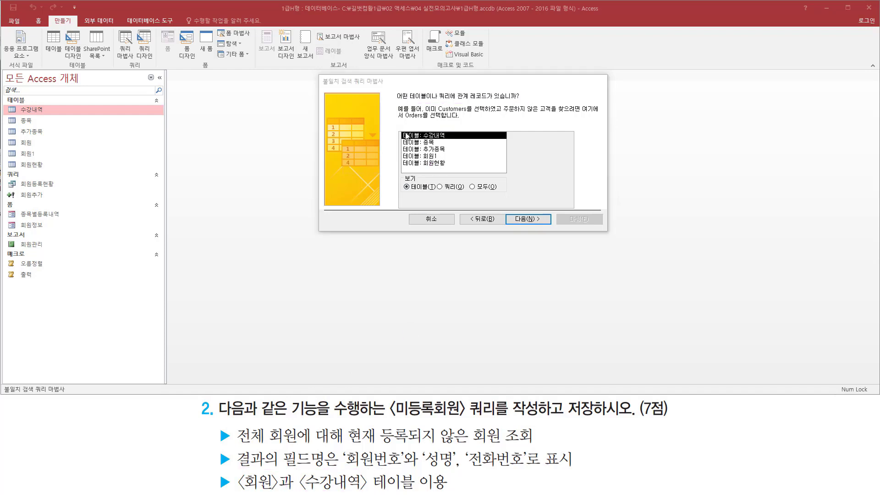
pyautogui.hotkey('ctrl', 'shift', 'd')
pyautogui.moveTo(401, 127); pyautogui.dragTo(455, 142)
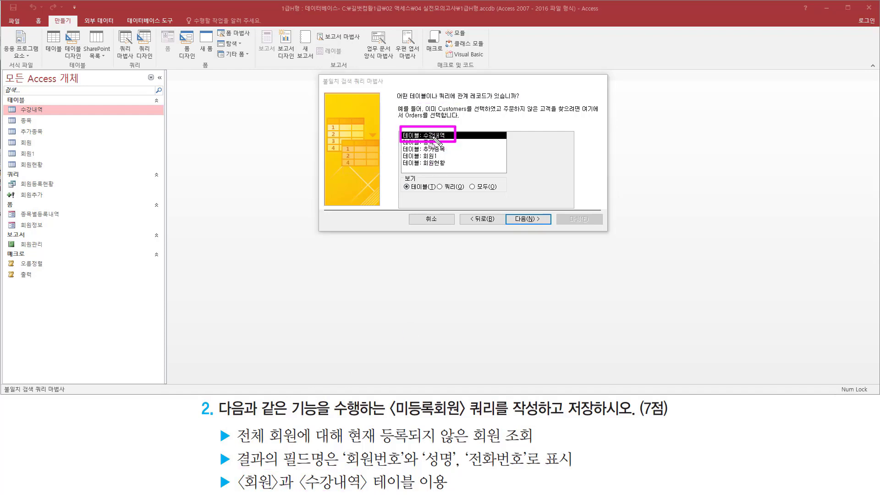
pyautogui.moveTo(506, 214); pyautogui.dragTo(549, 226)
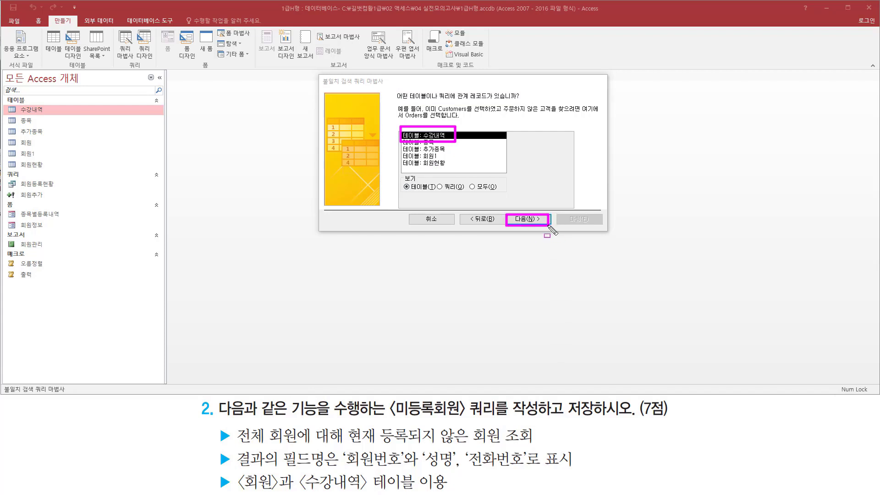
pyautogui.press('Escape')
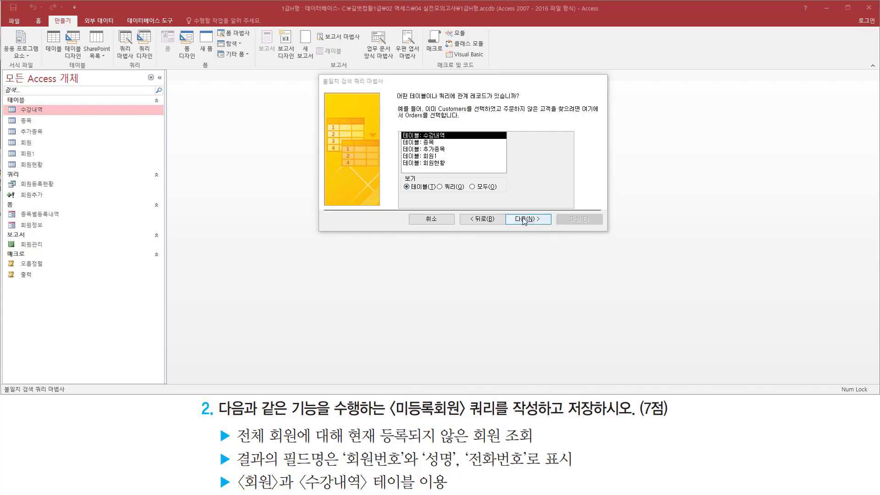
pyautogui.click(524, 220)
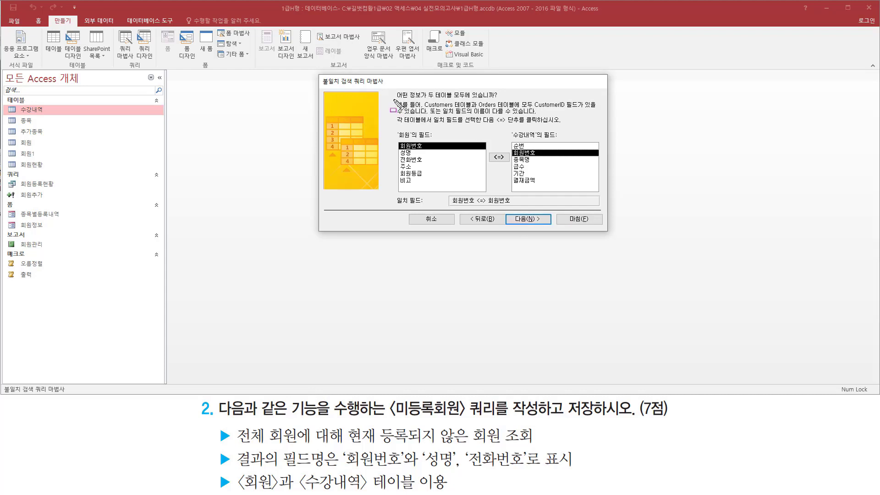
# Step: Accept 회원번호 as the matching field between the 회원 and 수강내역 tables and continue to the result fields
pyautogui.moveTo(393, 98); pyautogui.dragTo(503, 99)
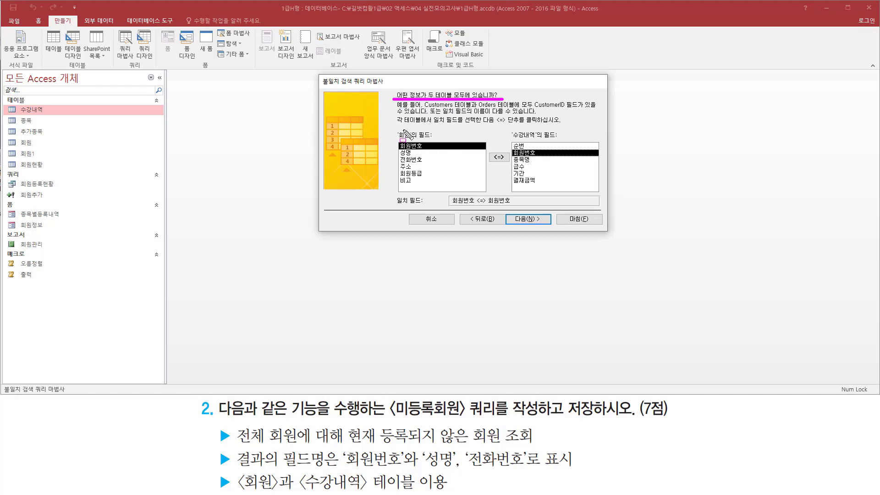
pyautogui.moveTo(394, 128); pyautogui.dragTo(435, 140)
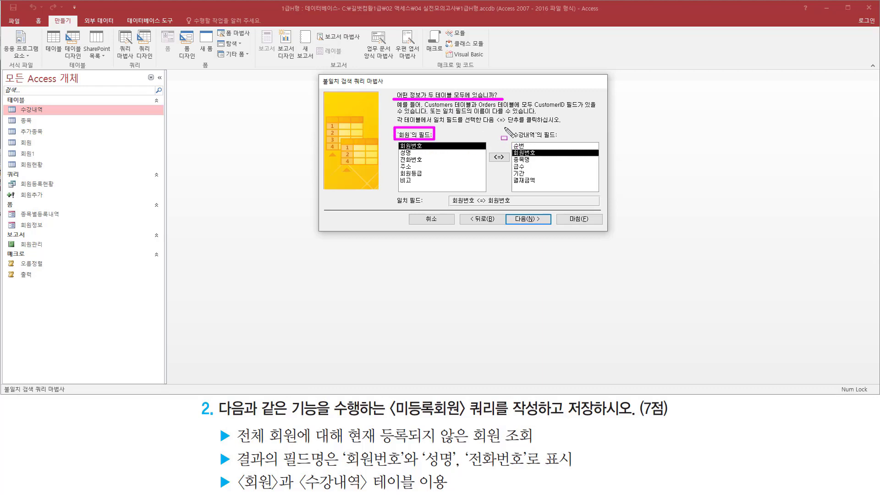
pyautogui.moveTo(506, 127)
pyautogui.mouseDown()
pyautogui.moveTo(527, 139)
pyautogui.moveTo(564, 140)
pyautogui.mouseUp()
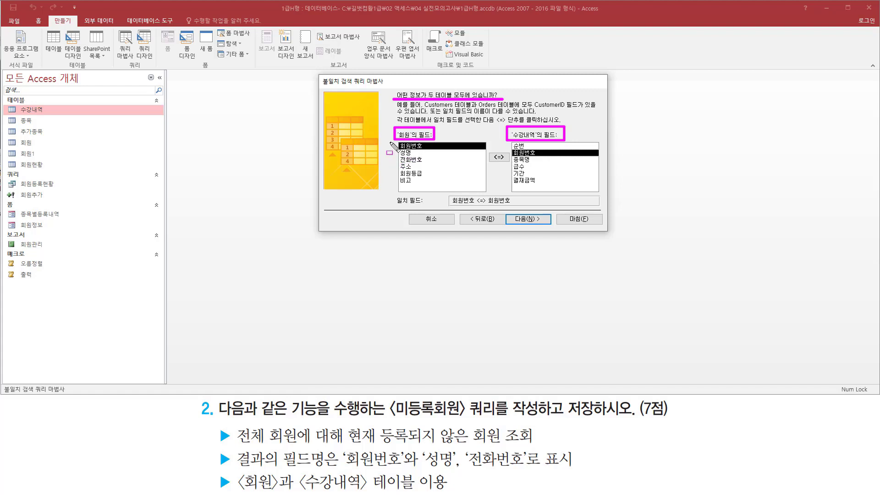
pyautogui.moveTo(390, 142)
pyautogui.mouseDown()
pyautogui.moveTo(420, 185)
pyautogui.moveTo(436, 188)
pyautogui.mouseUp()
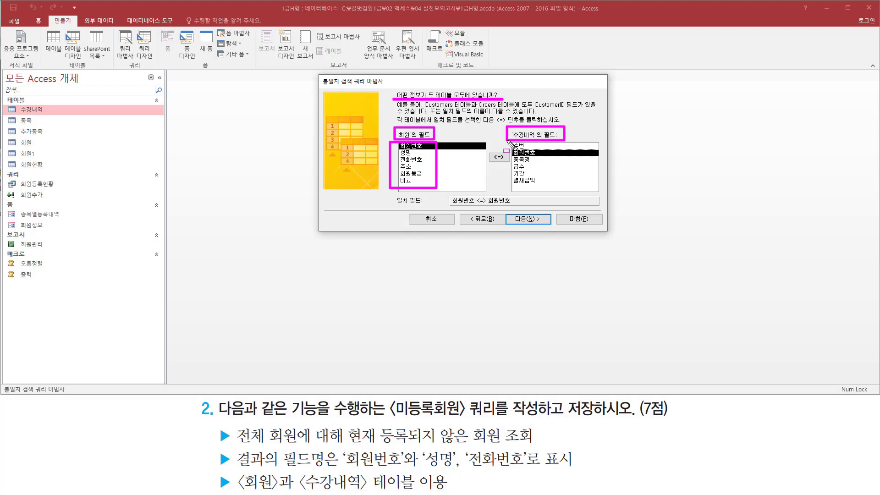
pyautogui.moveTo(509, 143)
pyautogui.mouseDown()
pyautogui.moveTo(527, 188)
pyautogui.moveTo(547, 189)
pyautogui.moveTo(548, 165)
pyautogui.moveTo(553, 191)
pyautogui.mouseUp()
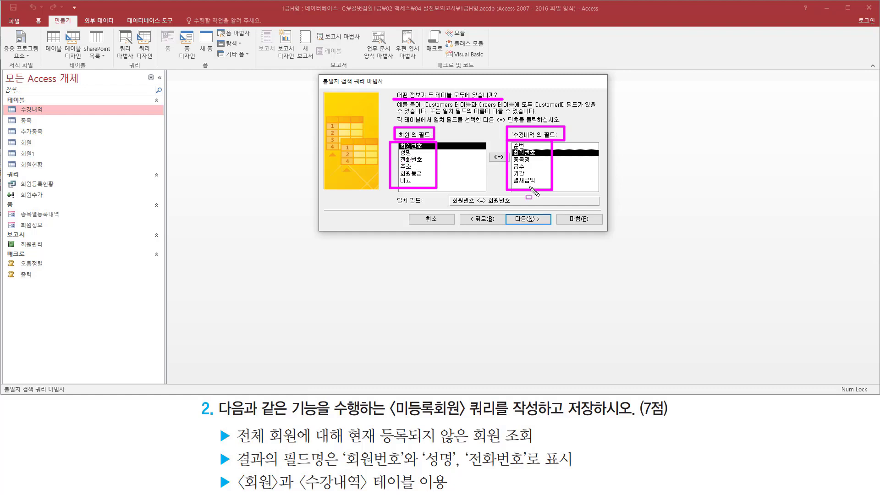
pyautogui.moveTo(504, 209); pyautogui.dragTo(555, 225)
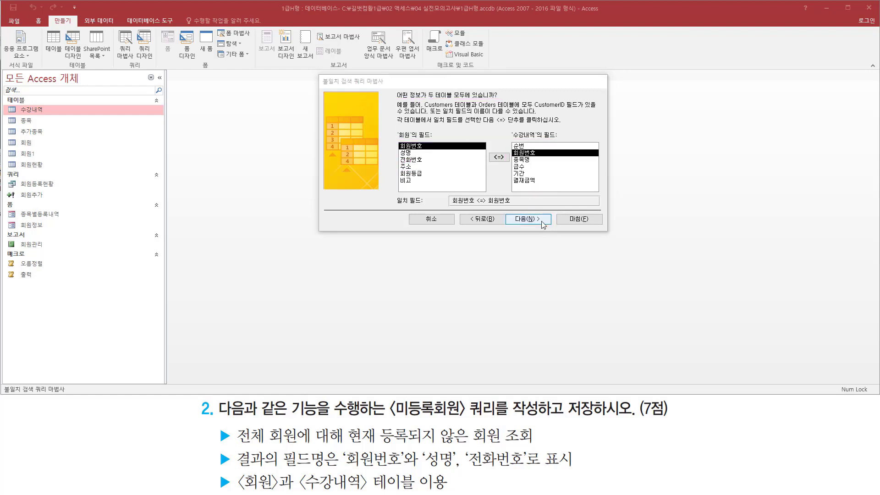
pyautogui.click(537, 220)
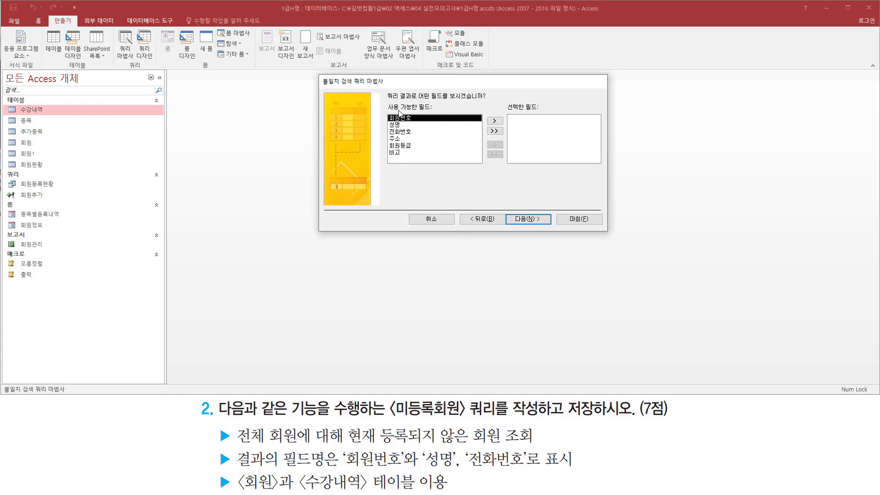
# Step: Include 회원번호, 성명 and 전화번호 as the query's result fields and continue to naming the query
pyautogui.hotkey('ctrl', '2')
pyautogui.moveTo(385, 102); pyautogui.dragTo(488, 102)
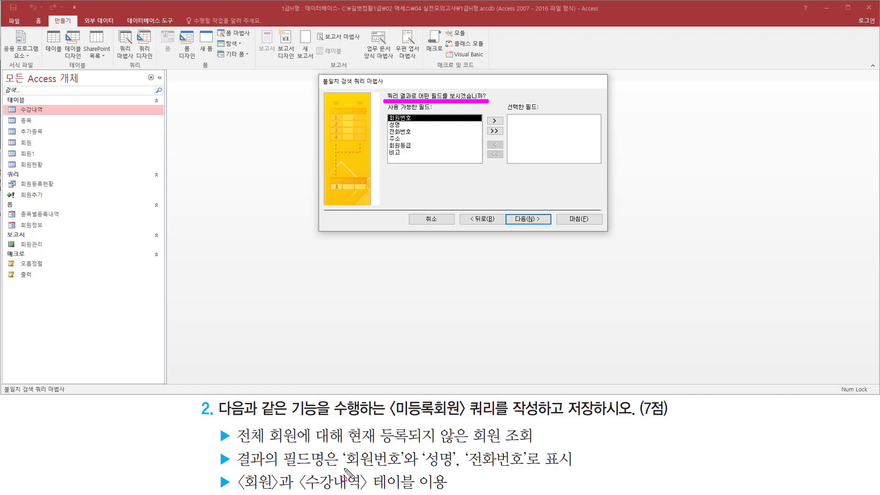
pyautogui.moveTo(345, 469); pyautogui.dragTo(521, 469)
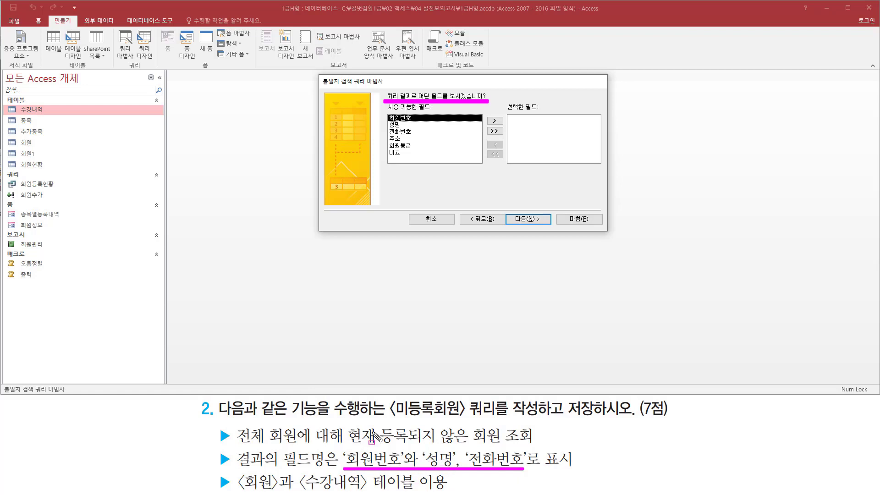
pyautogui.press('Escape')
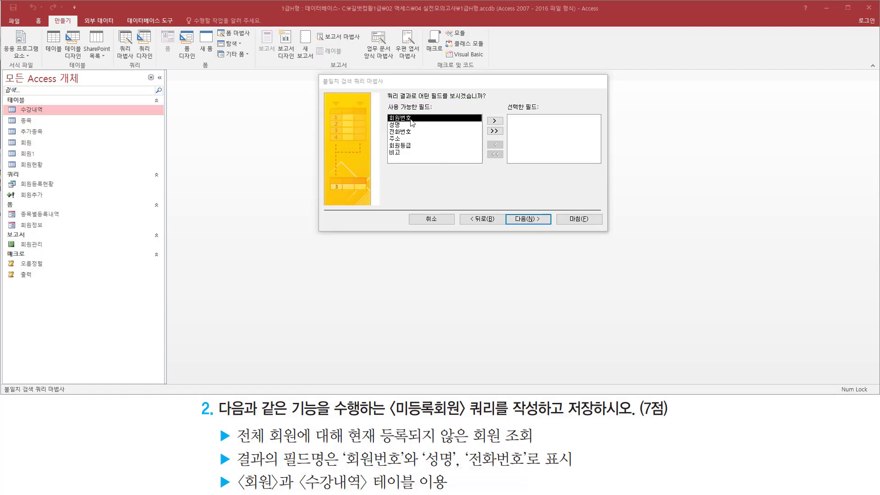
pyautogui.doubleClick(416, 118)
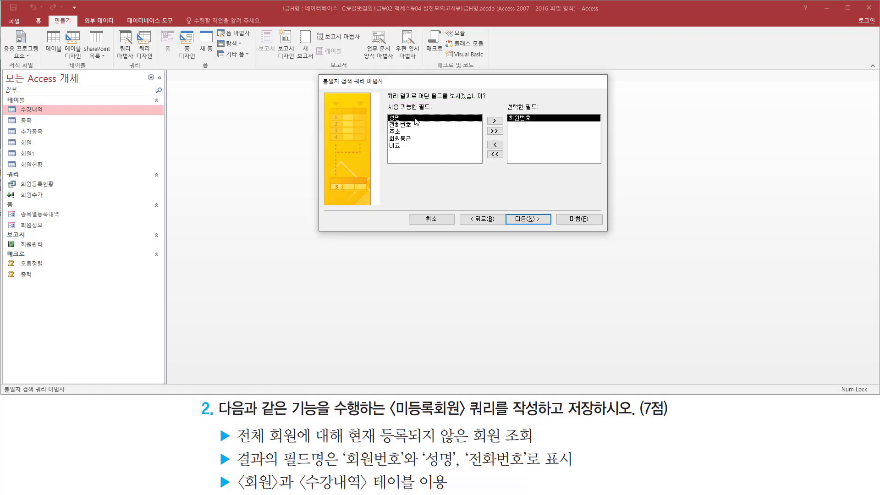
pyautogui.doubleClick(416, 118)
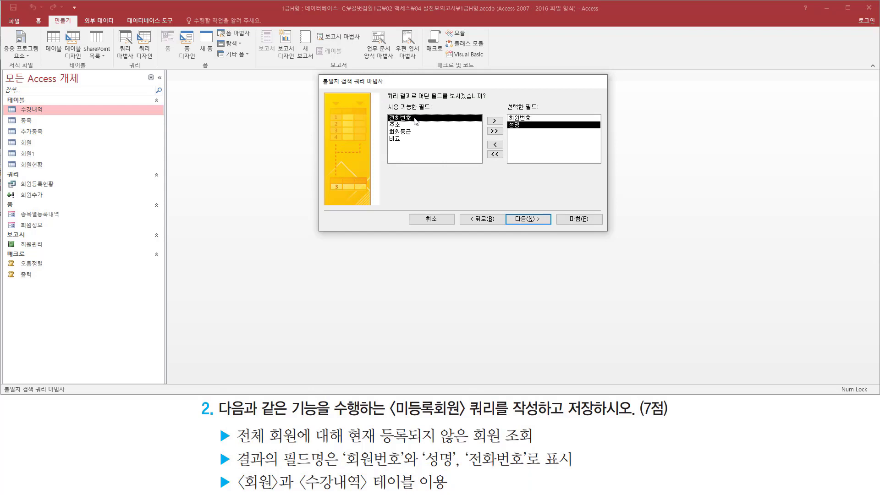
pyautogui.doubleClick(416, 119)
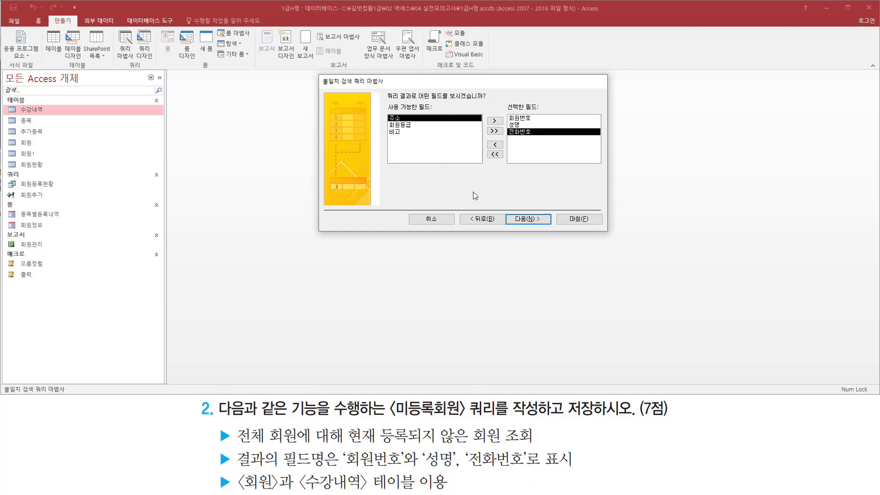
pyautogui.moveTo(501, 105)
pyautogui.mouseDown()
pyautogui.moveTo(519, 137)
pyautogui.moveTo(547, 140)
pyautogui.mouseUp()
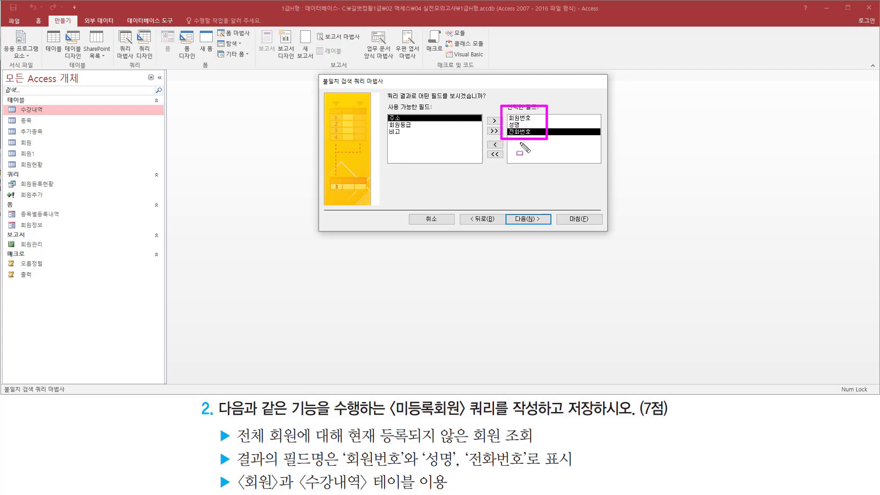
pyautogui.moveTo(506, 209); pyautogui.dragTo(552, 225)
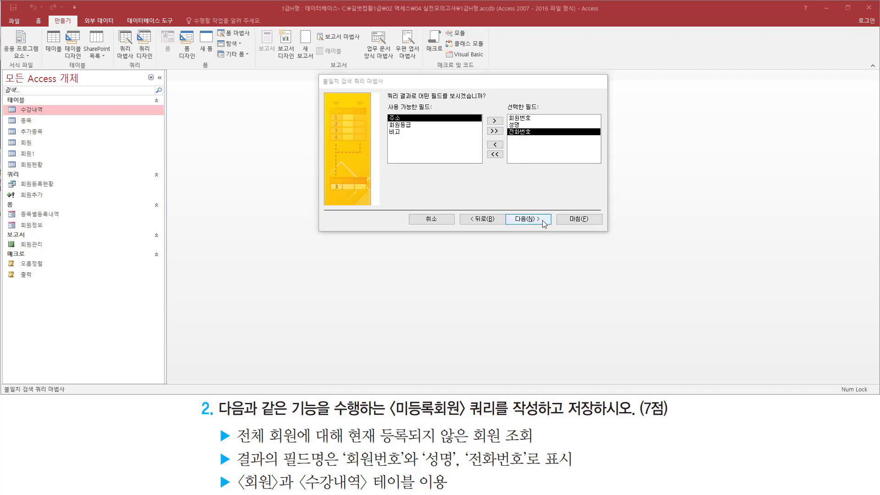
pyautogui.click(543, 219)
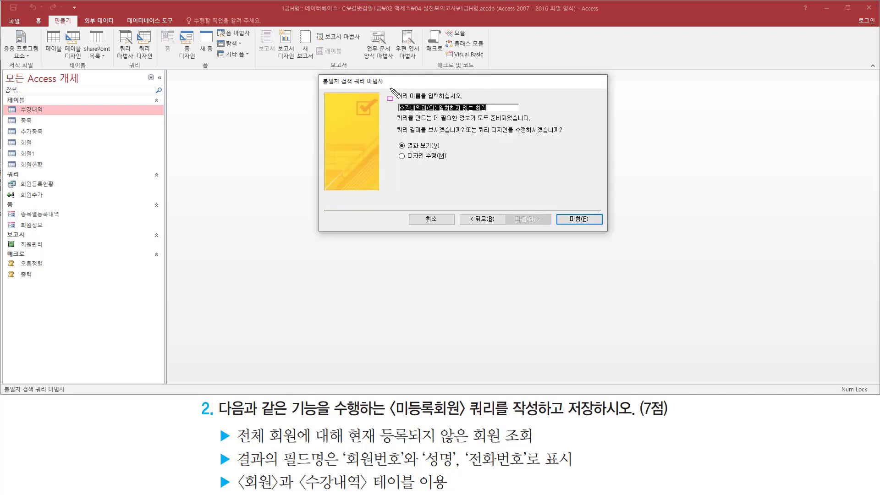
# Step: Name the query 미등록회원 and finish the wizard with the option to view the results
pyautogui.moveTo(390, 87)
pyautogui.mouseDown()
pyautogui.moveTo(480, 120)
pyautogui.moveTo(521, 128)
pyautogui.moveTo(523, 115)
pyautogui.mouseUp()
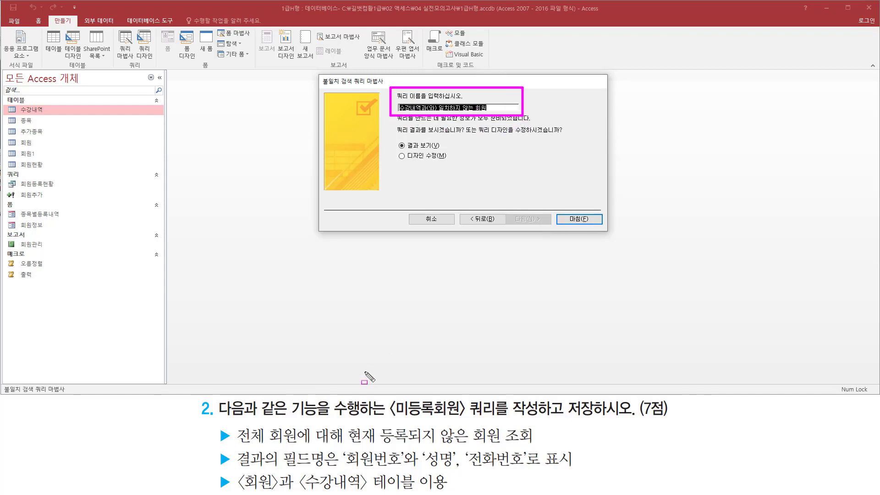
pyautogui.moveTo(388, 419); pyautogui.dragTo(517, 419)
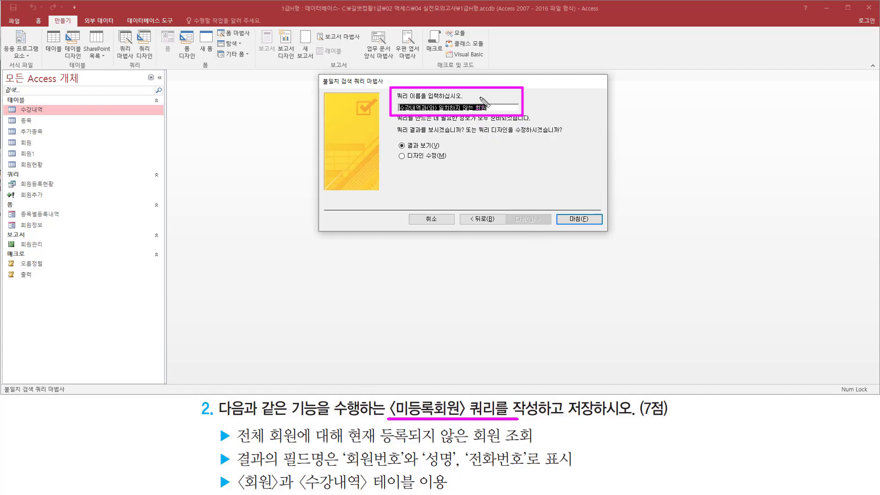
pyautogui.press('Escape')
pyautogui.write('미등록회원')
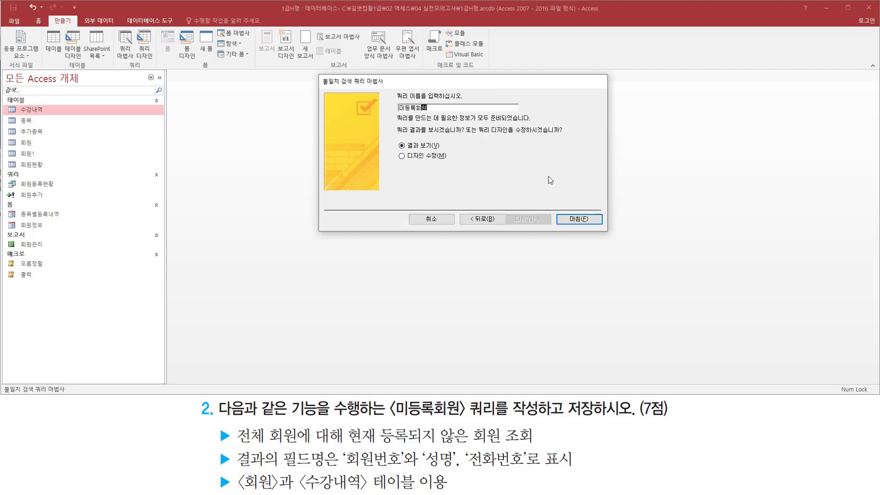
pyautogui.moveTo(559, 208); pyautogui.dragTo(605, 230)
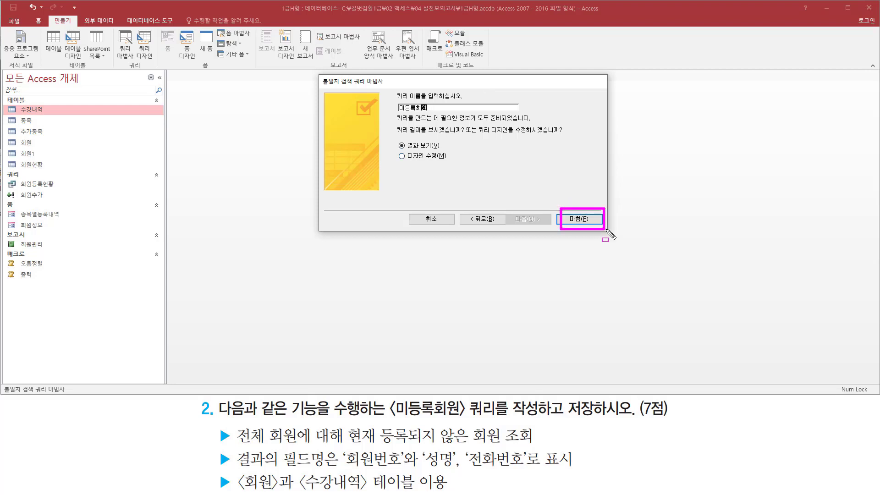
pyautogui.press('Escape')
pyautogui.click(589, 220)
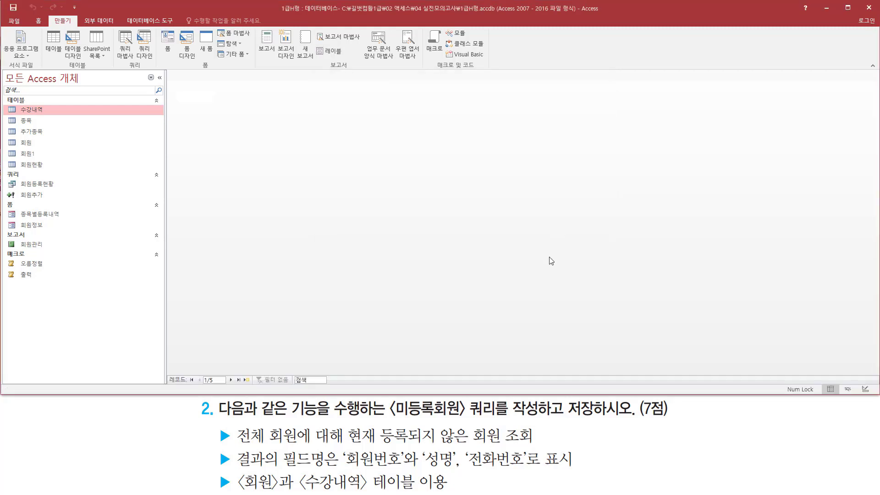
# Step: Check the records returned by the 미등록회원 query and close its datasheet
pyautogui.moveTo(164, 65); pyautogui.dragTo(306, 163)
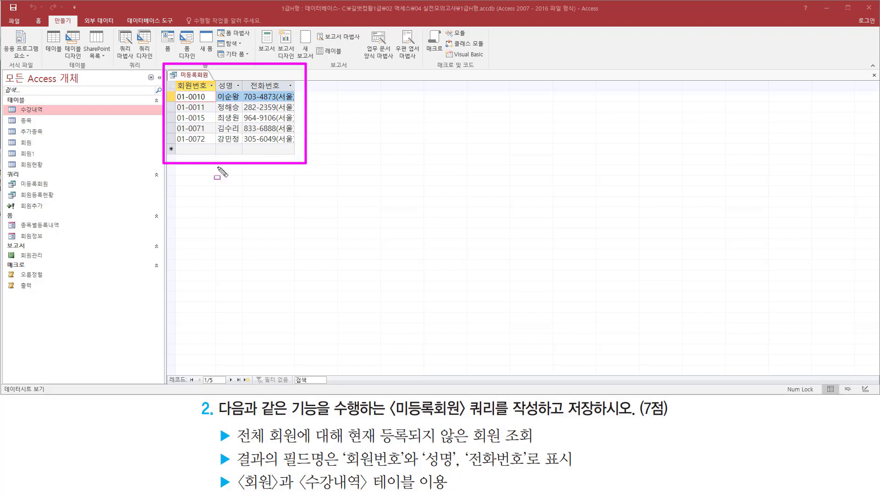
pyautogui.press('Escape')
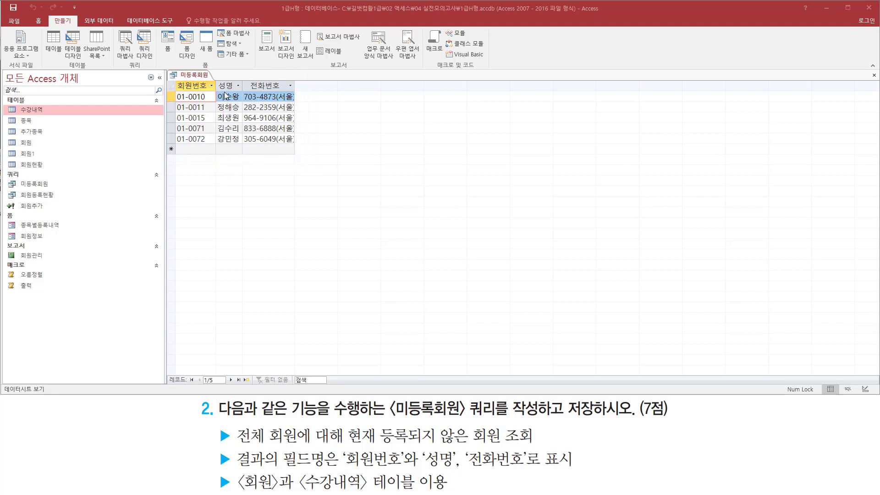
pyautogui.rightClick(187, 78)
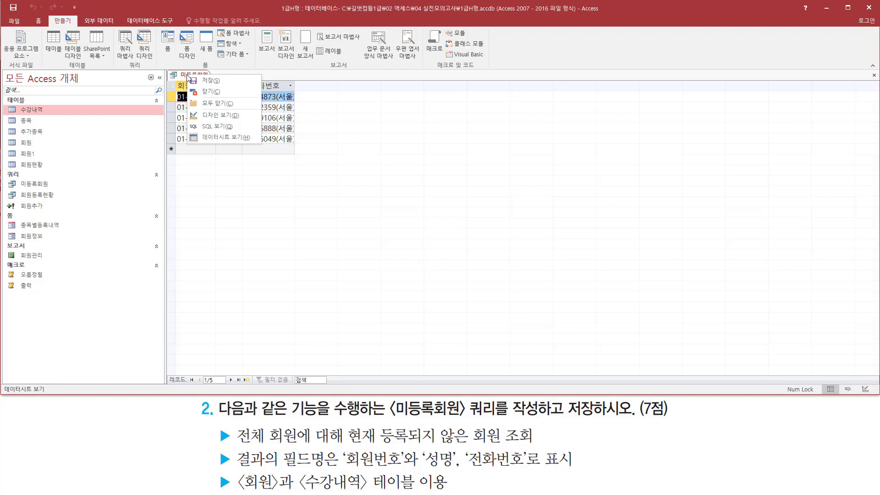
pyautogui.click(210, 92)
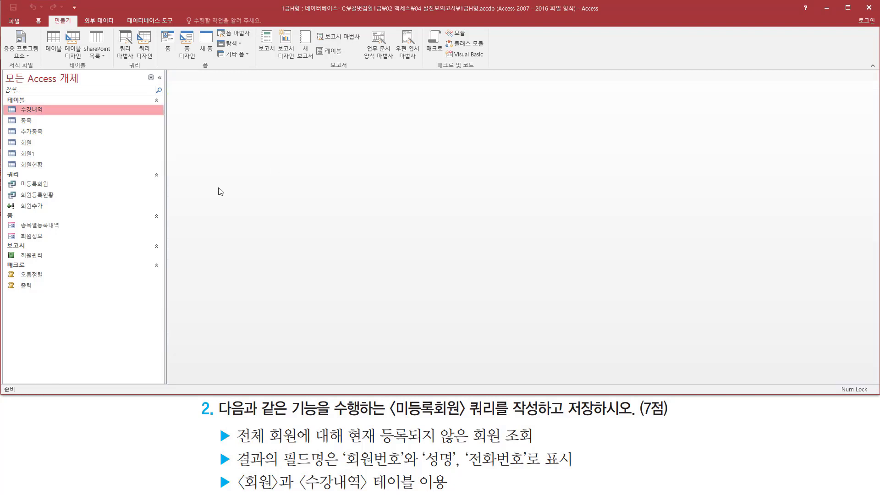
pyautogui.hotkey('ctrl', '2')
pyautogui.moveTo(3, 188)
pyautogui.mouseDown()
pyautogui.moveTo(65, 184)
pyautogui.moveTo(64, 169)
pyautogui.mouseUp()
pyautogui.press('Escape')
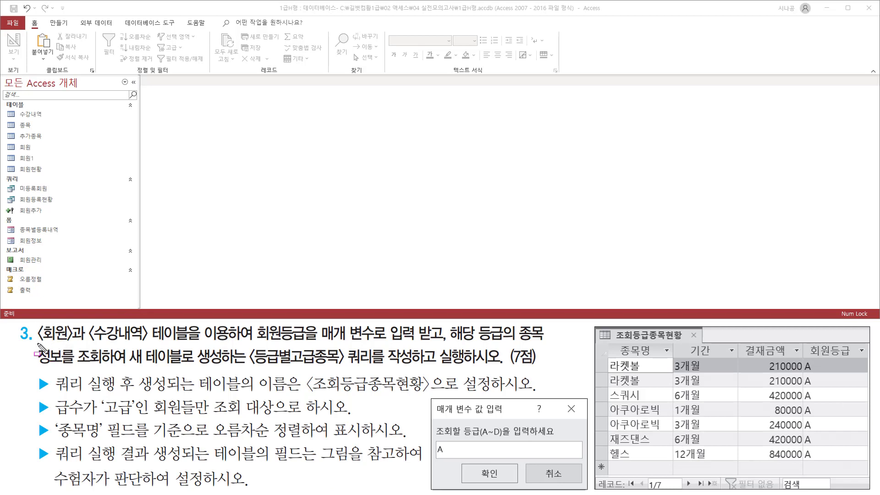
pyautogui.moveTo(37, 342); pyautogui.dragTo(441, 345)
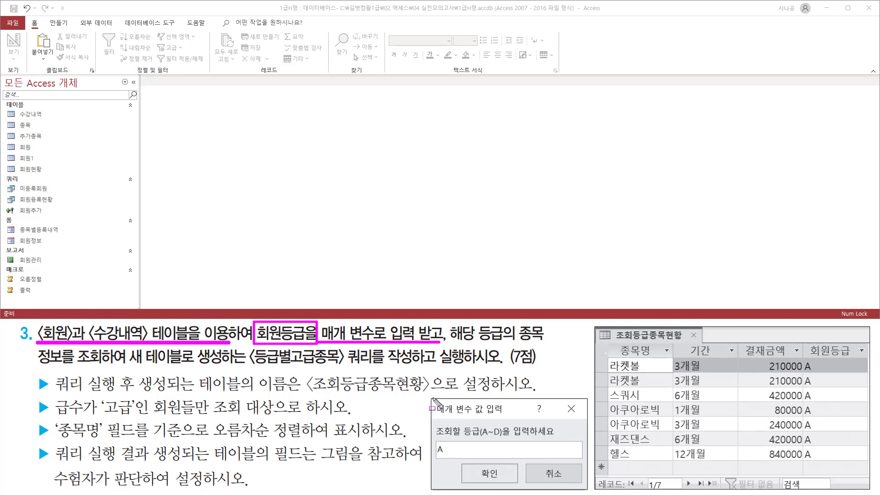
pyautogui.moveTo(432, 398); pyautogui.dragTo(588, 488)
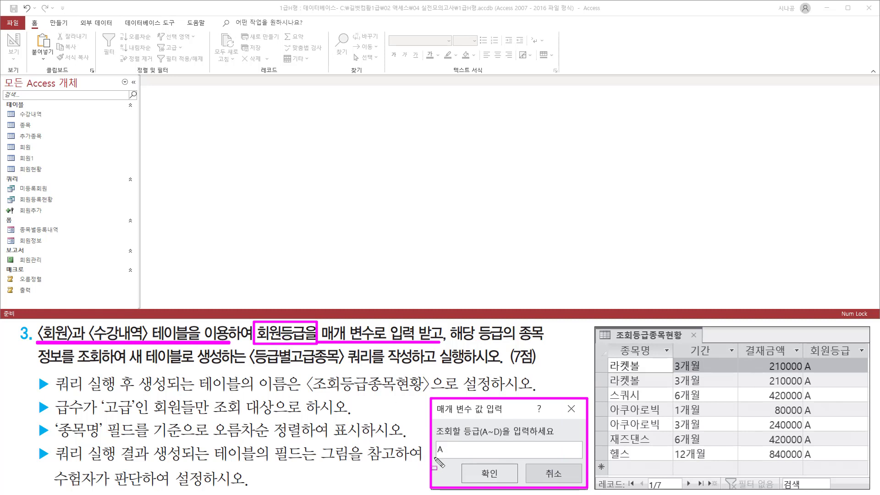
pyautogui.moveTo(433, 457); pyautogui.dragTo(451, 457)
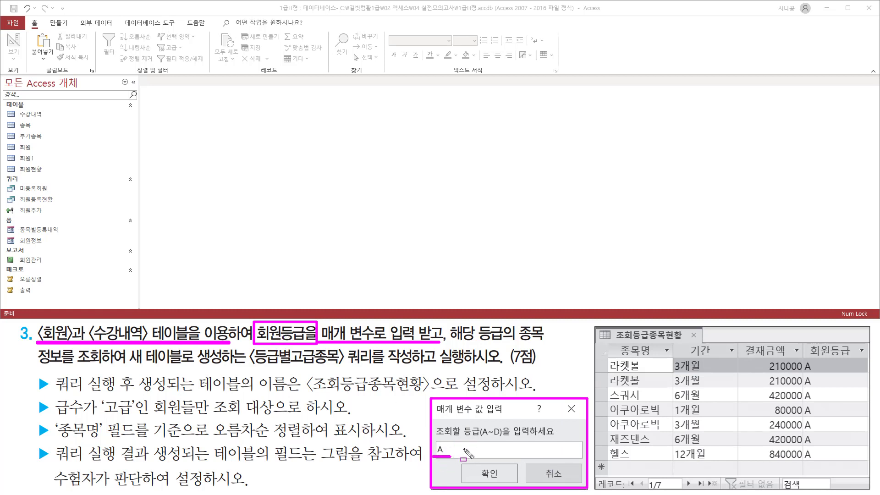
pyautogui.moveTo(449, 342); pyautogui.dragTo(540, 342)
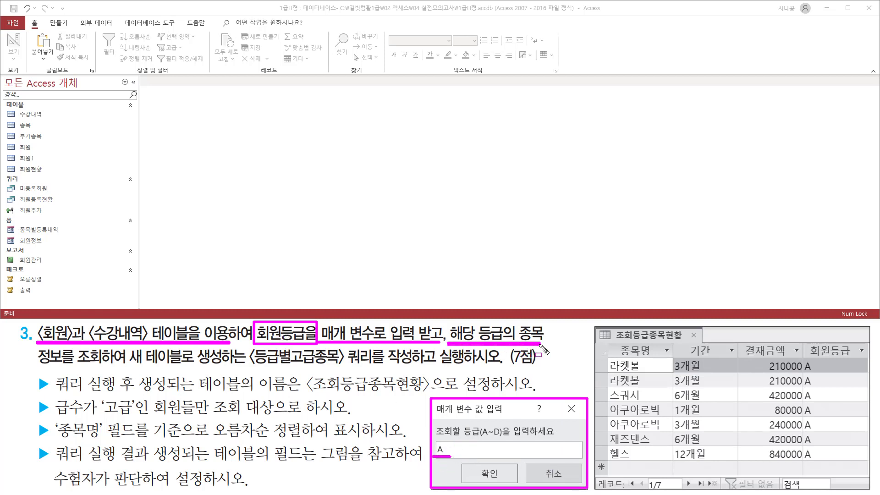
pyautogui.moveTo(40, 365)
pyautogui.mouseDown()
pyautogui.moveTo(128, 365)
pyautogui.moveTo(130, 350)
pyautogui.moveTo(133, 365)
pyautogui.moveTo(414, 366)
pyautogui.mouseUp()
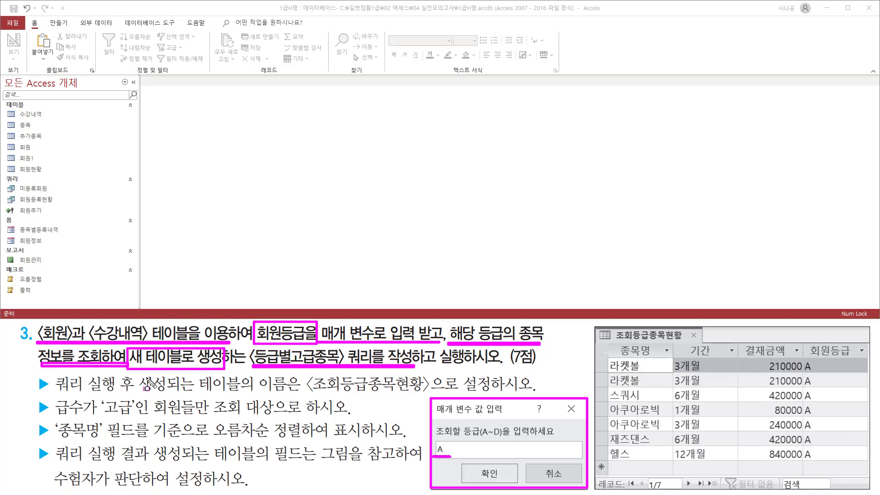
pyautogui.moveTo(56, 391); pyautogui.dragTo(130, 392)
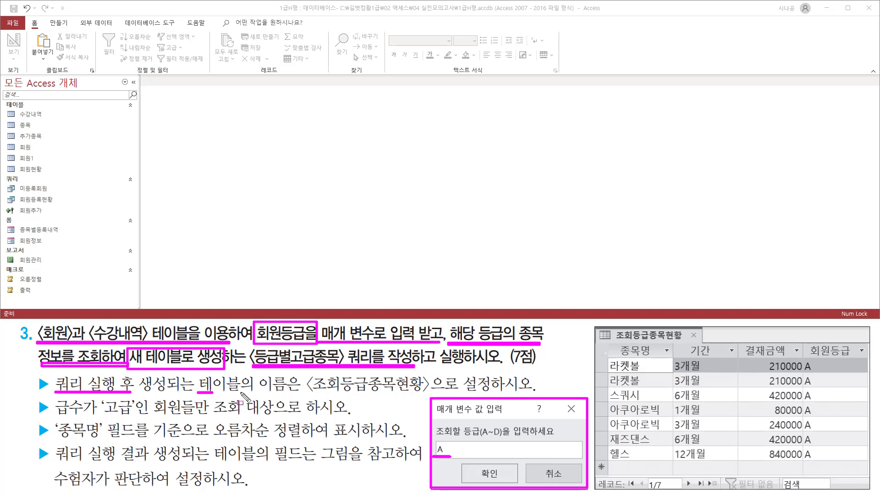
pyautogui.moveTo(198, 393); pyautogui.dragTo(428, 393)
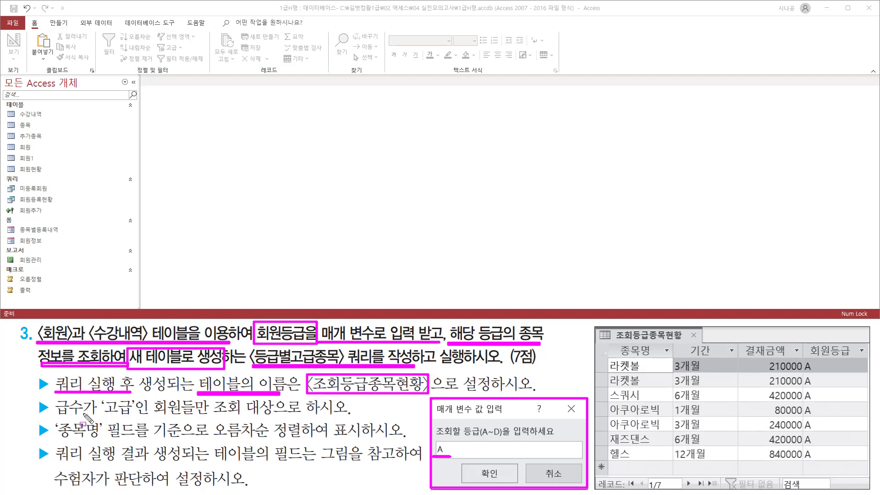
pyautogui.moveTo(53, 415); pyautogui.dragTo(274, 416)
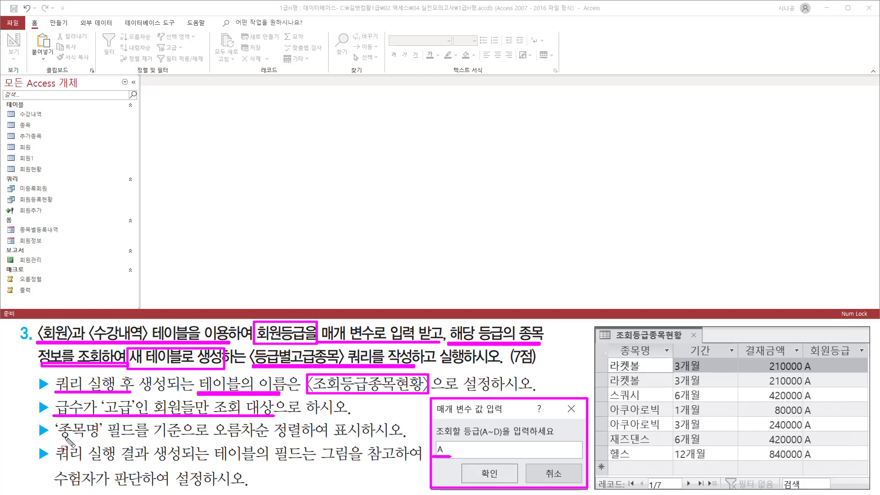
pyautogui.moveTo(56, 439); pyautogui.dragTo(141, 439)
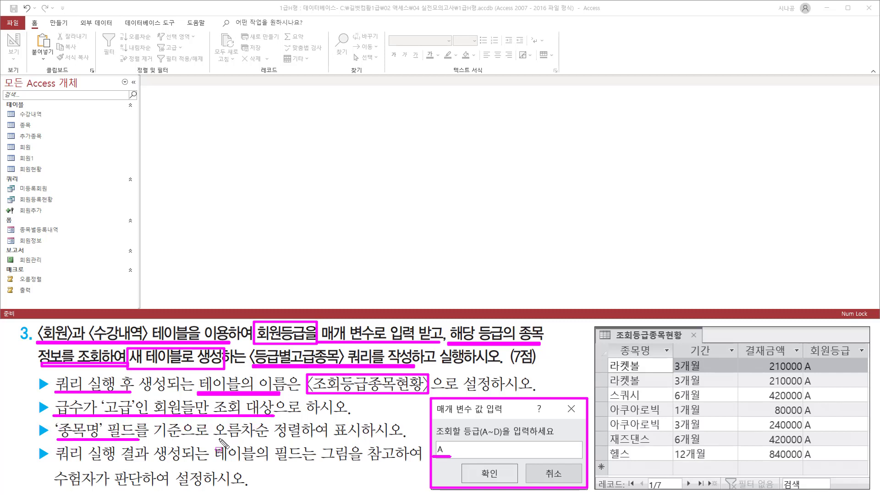
pyautogui.moveTo(215, 439); pyautogui.dragTo(316, 439)
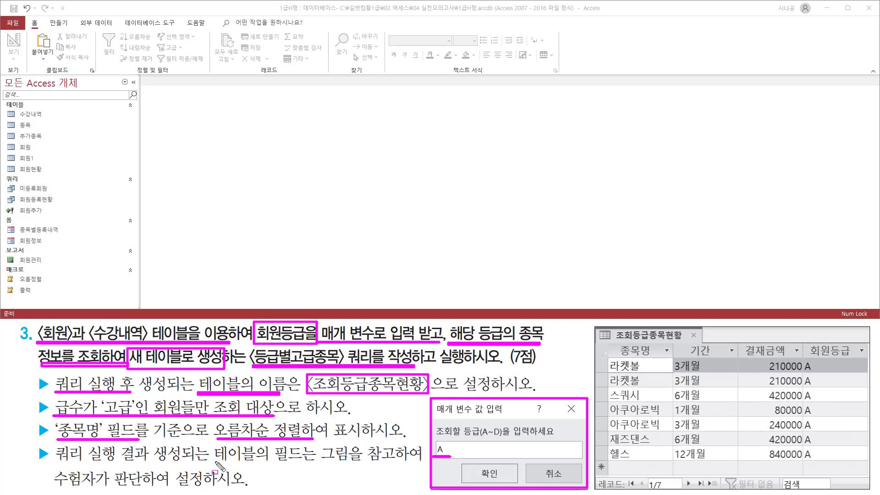
pyautogui.moveTo(215, 461); pyautogui.dragTo(315, 462)
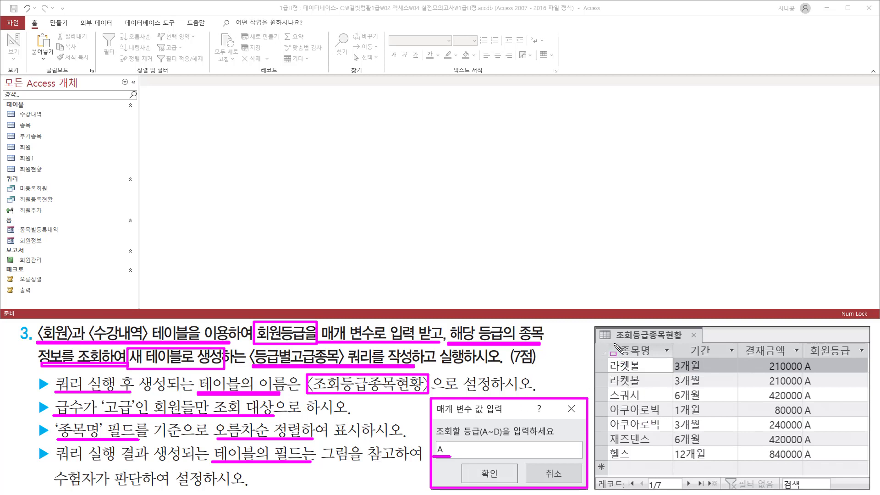
pyautogui.moveTo(614, 343)
pyautogui.mouseDown()
pyautogui.moveTo(631, 359)
pyautogui.moveTo(857, 359)
pyautogui.mouseUp()
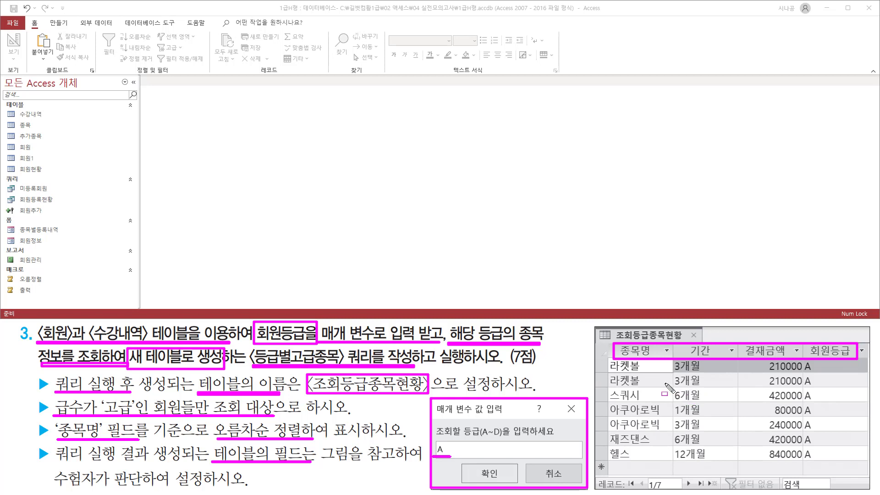
pyautogui.press('Escape')
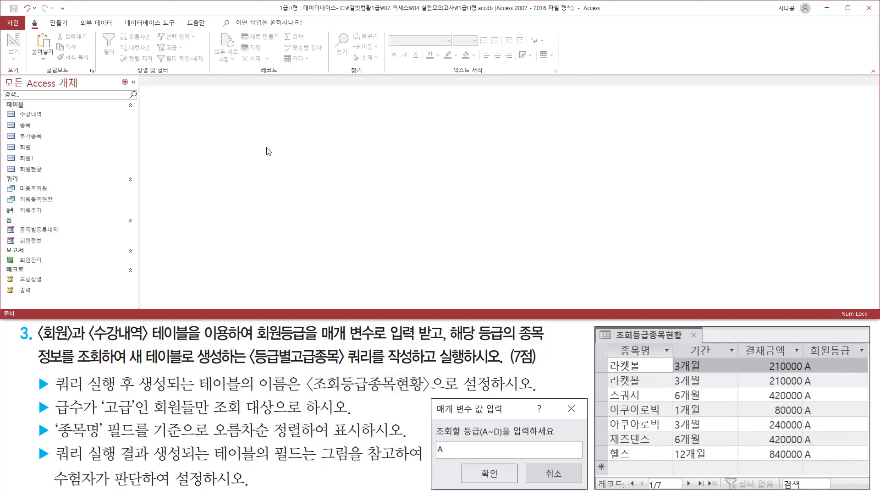
# Step: Create a new blank query in Design view
pyautogui.click(66, 27)
pyautogui.moveTo(45, 17); pyautogui.dragTo(74, 29)
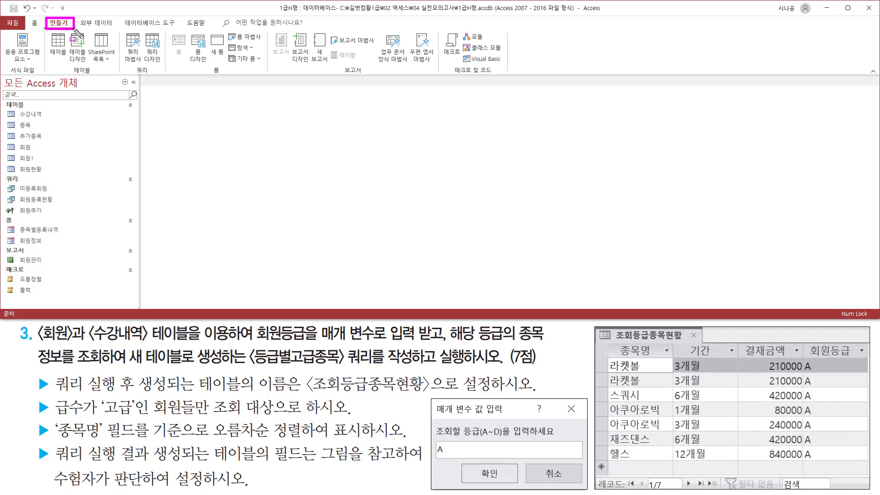
pyautogui.moveTo(131, 65); pyautogui.dragTo(151, 76)
pyautogui.press('Escape')
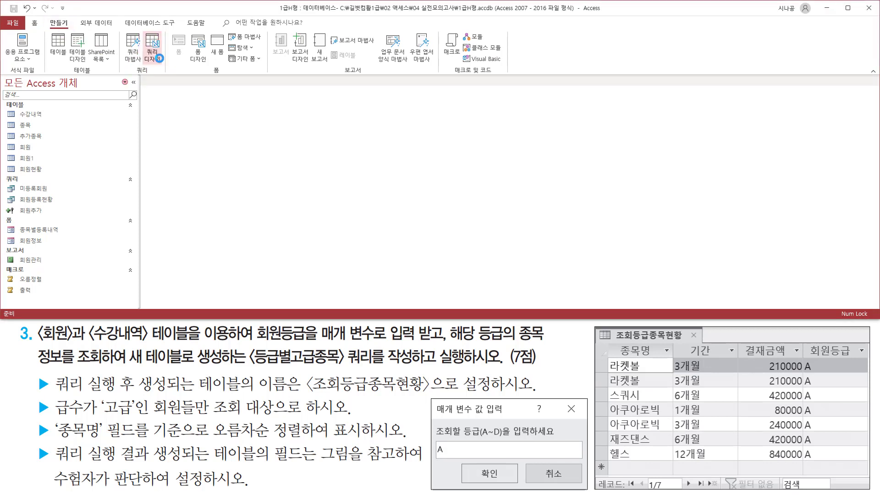
pyautogui.click(159, 58)
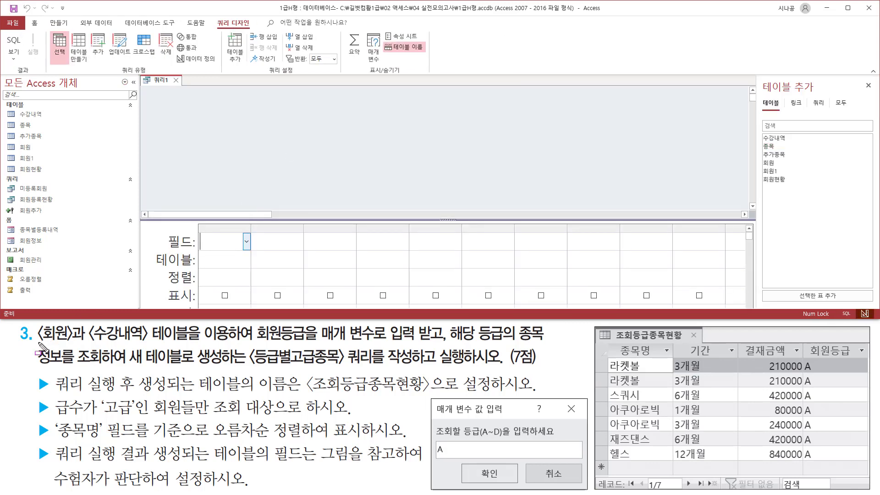
# Step: Add the 회원 and 수강내역 tables to the query design
pyautogui.moveTo(39, 342); pyautogui.dragTo(147, 342)
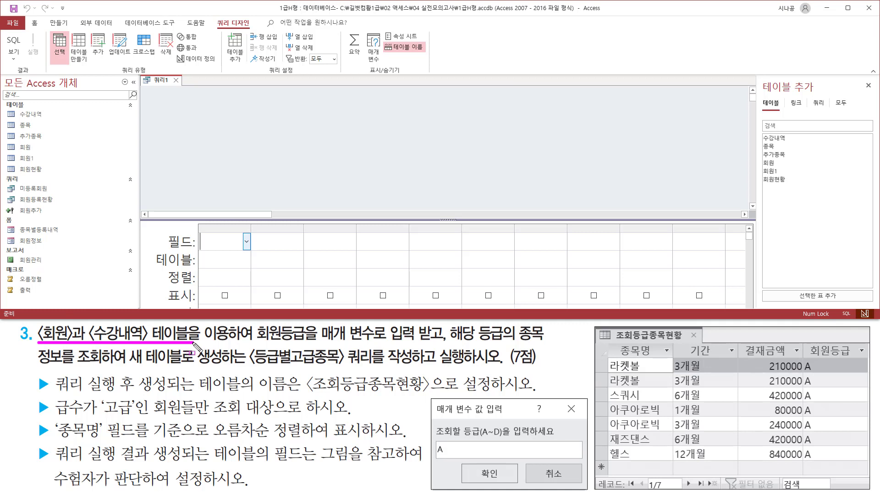
pyautogui.press('Escape')
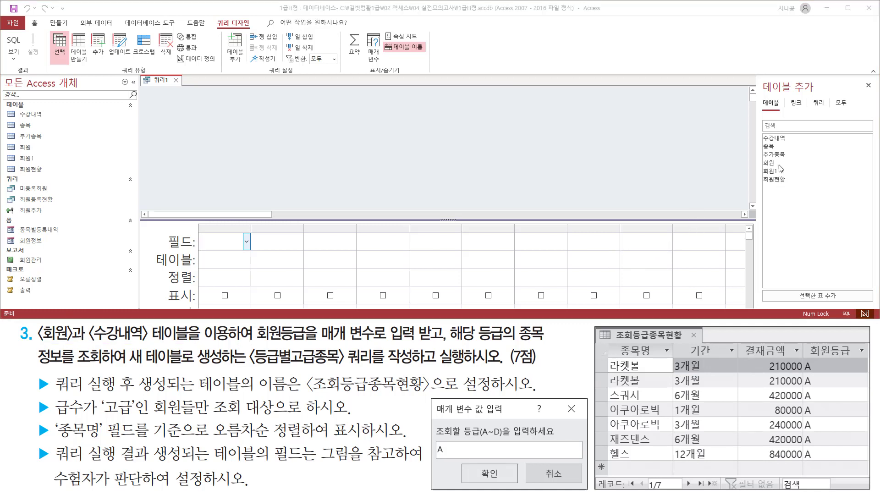
pyautogui.click(776, 163)
pyautogui.doubleClick(775, 164)
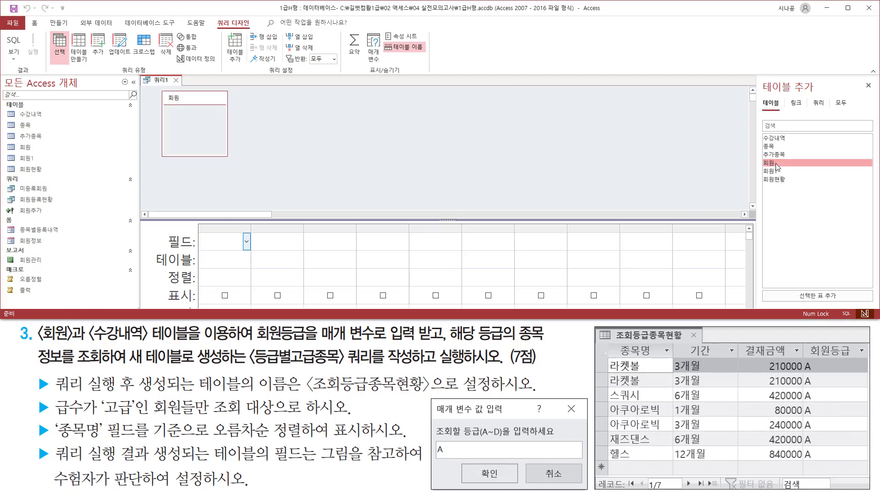
pyautogui.click(782, 138)
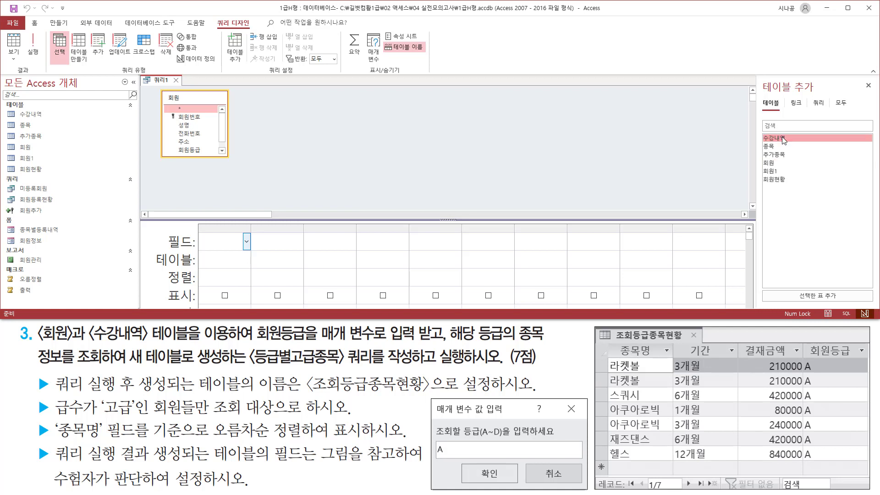
pyautogui.doubleClick(783, 139)
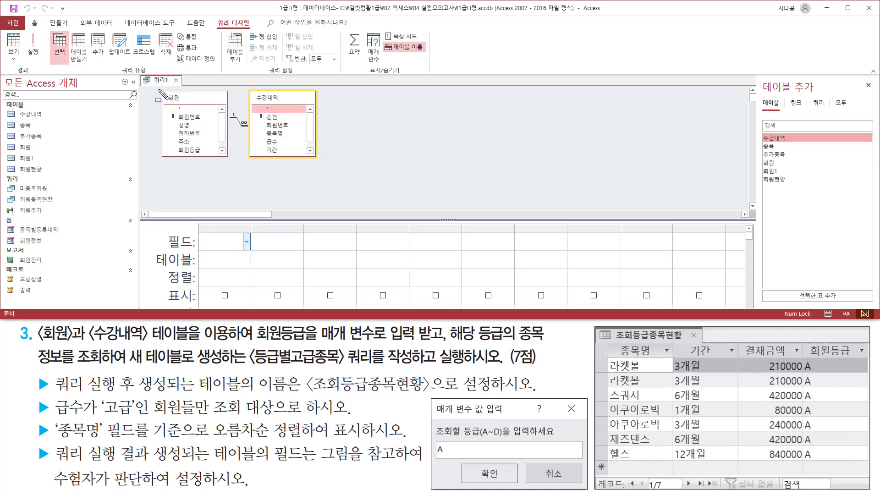
# Step: Close the list of tables to add and enlarge the design grid to expose its criteria rows
pyautogui.moveTo(159, 94)
pyautogui.mouseDown()
pyautogui.moveTo(335, 161)
pyautogui.moveTo(323, 160)
pyautogui.mouseUp()
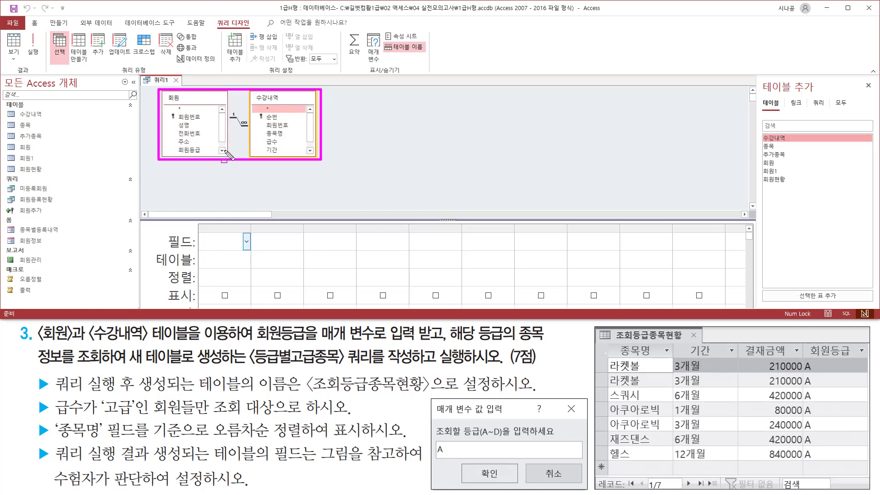
pyautogui.moveTo(762, 94); pyautogui.dragTo(875, 99)
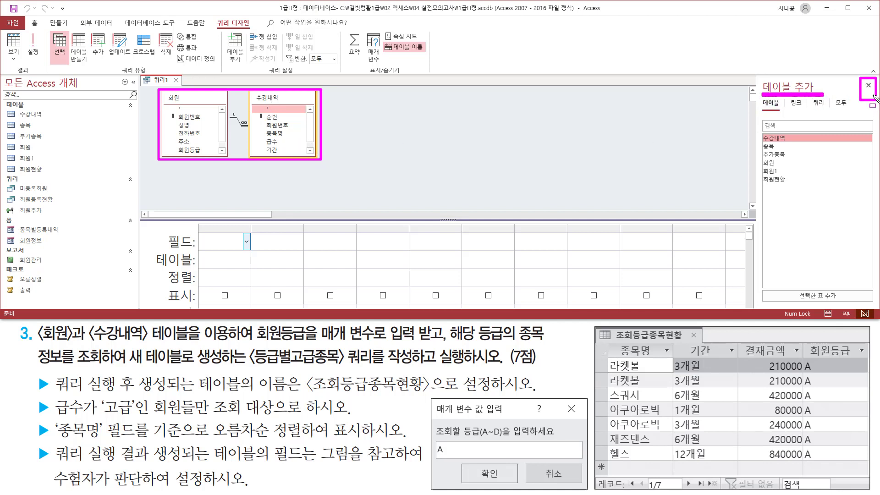
pyautogui.press('Escape')
pyautogui.click(867, 85)
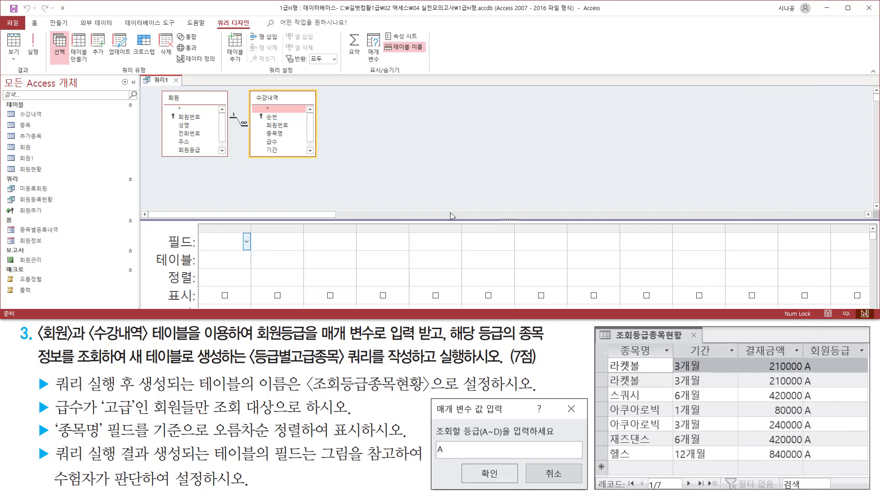
pyautogui.moveTo(447, 221); pyautogui.dragTo(453, 167)
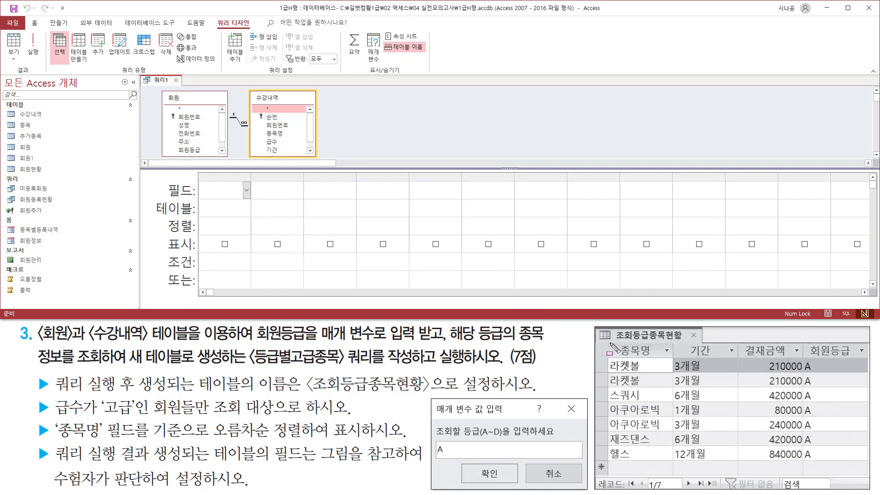
# Step: Add the 종목명 and 기간 fields from the 수강내역 table to the first two columns of the query grid
pyautogui.moveTo(605, 340); pyautogui.dragTo(657, 357)
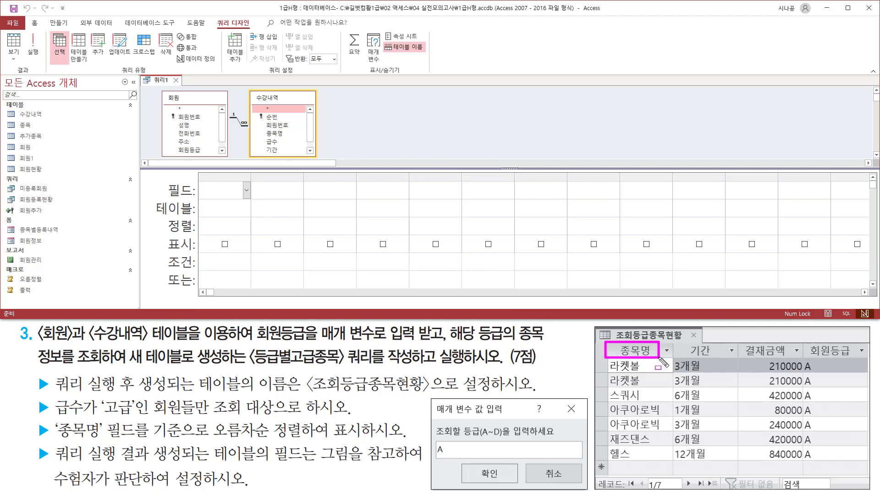
pyautogui.moveTo(263, 129); pyautogui.dragTo(293, 138)
pyautogui.press('Escape')
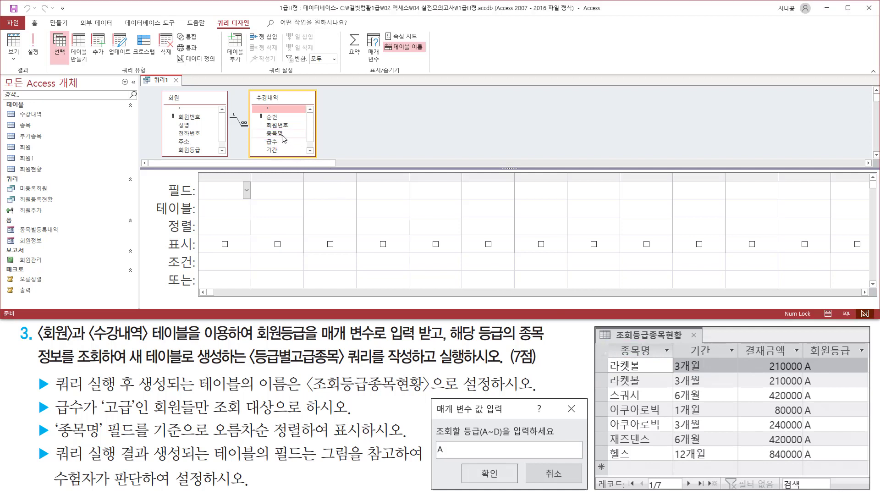
pyautogui.doubleClick(281, 134)
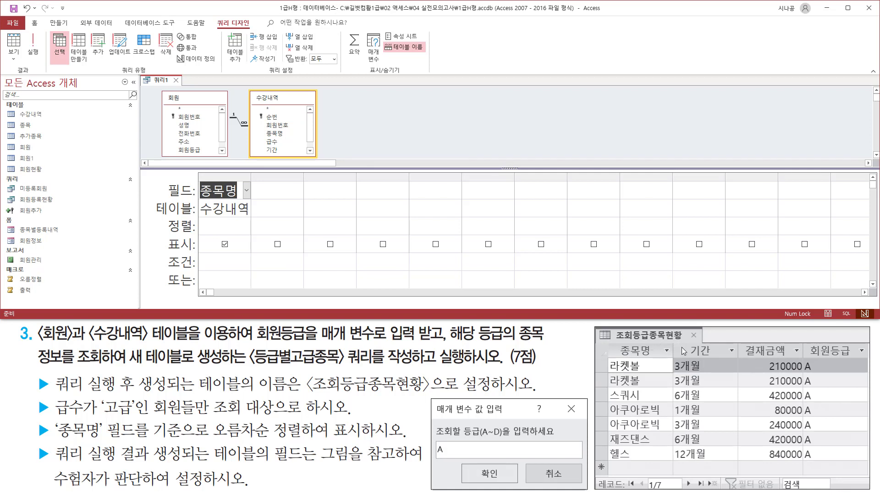
pyautogui.moveTo(679, 342); pyautogui.dragTo(720, 356)
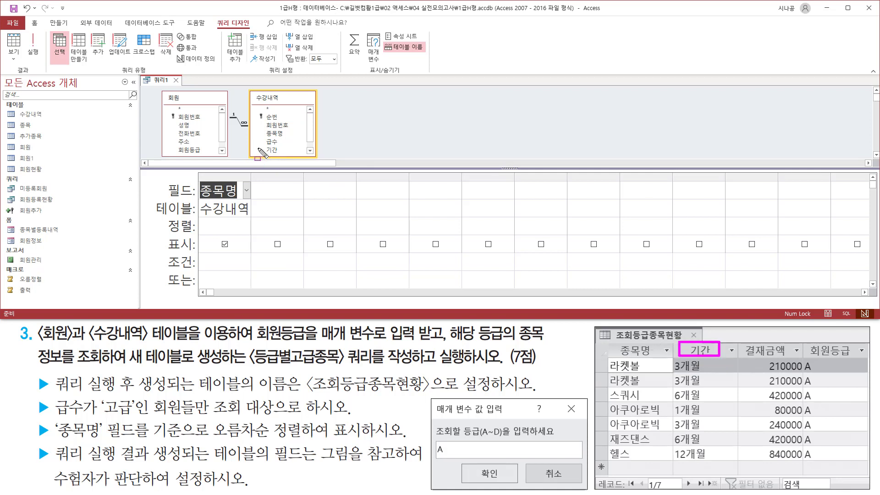
pyautogui.moveTo(262, 146); pyautogui.dragTo(287, 157)
pyautogui.press('Escape')
pyautogui.doubleClick(273, 152)
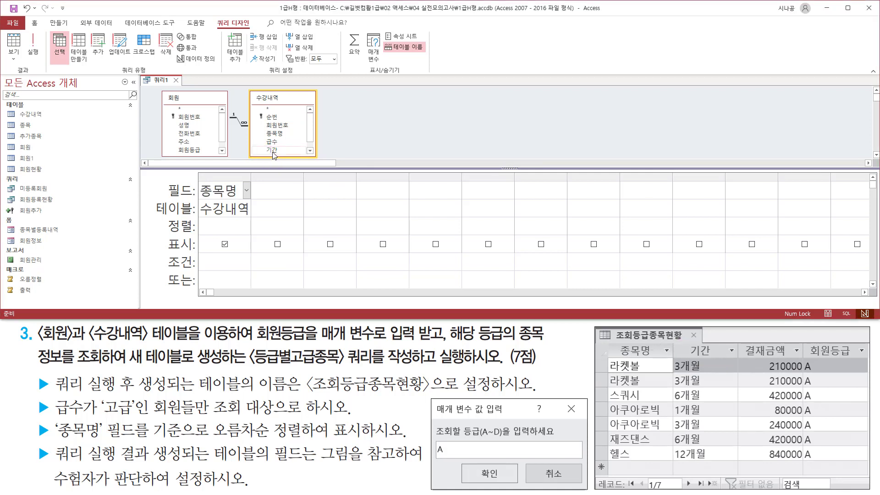
pyautogui.click(274, 152)
pyautogui.doubleClick(273, 151)
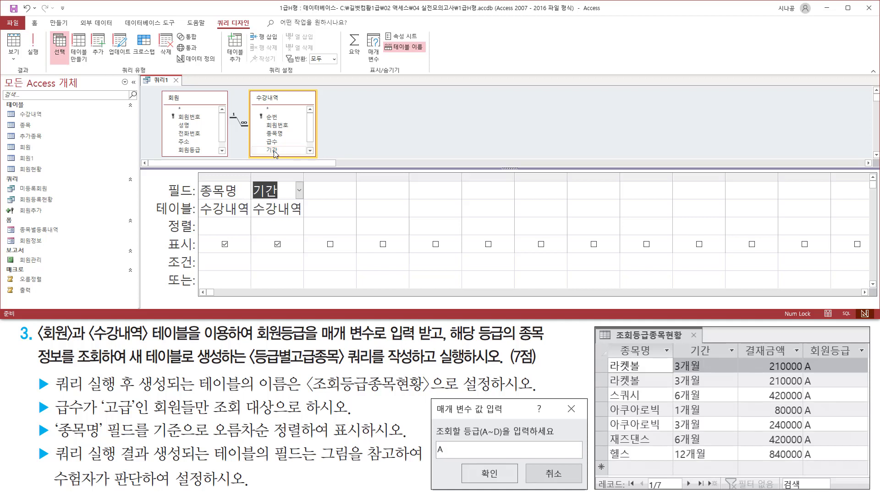
# Step: Add the 결재금액 field from the 수강내역 table to the third column of the query grid
pyautogui.moveTo(743, 341)
pyautogui.mouseDown()
pyautogui.moveTo(757, 360)
pyautogui.moveTo(792, 367)
pyautogui.mouseUp()
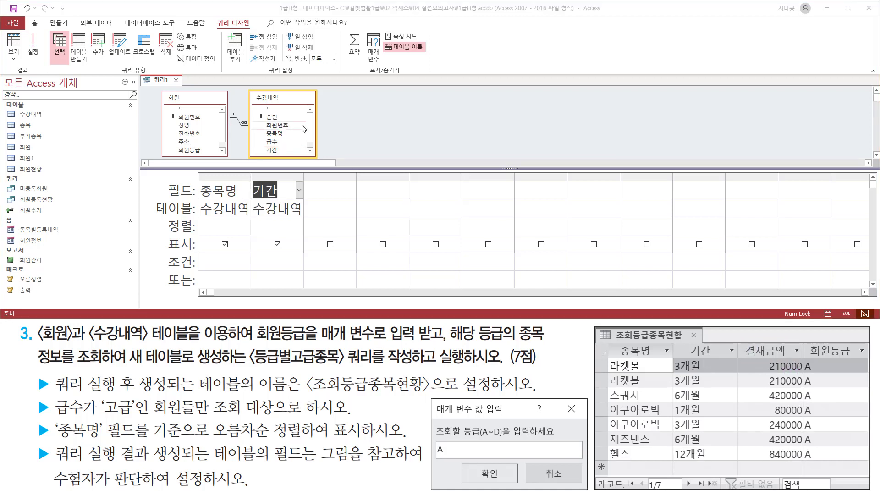
pyautogui.scroll(-1, 280, 126)
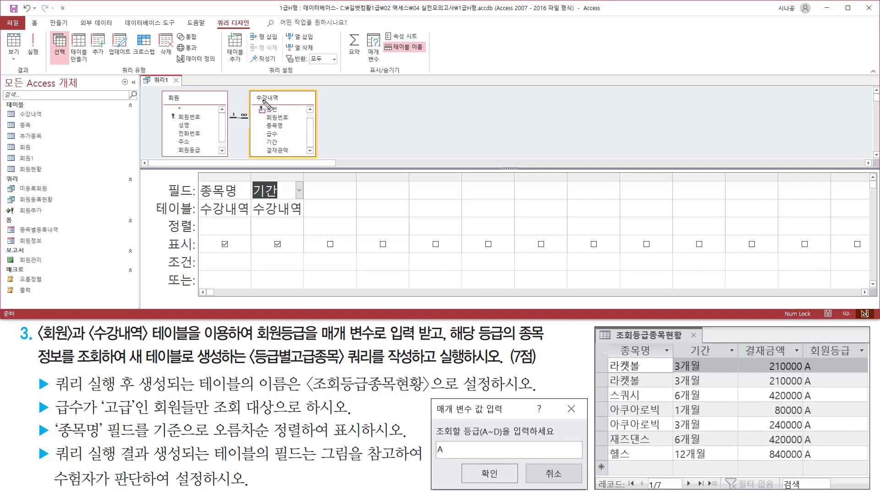
pyautogui.moveTo(251, 90); pyautogui.dragTo(284, 103)
pyautogui.moveTo(262, 143); pyautogui.dragTo(299, 156)
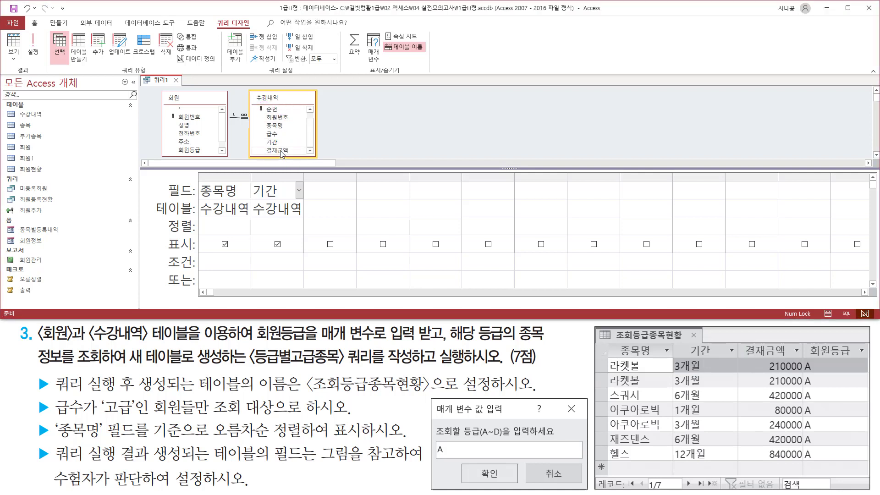
pyautogui.click(284, 151)
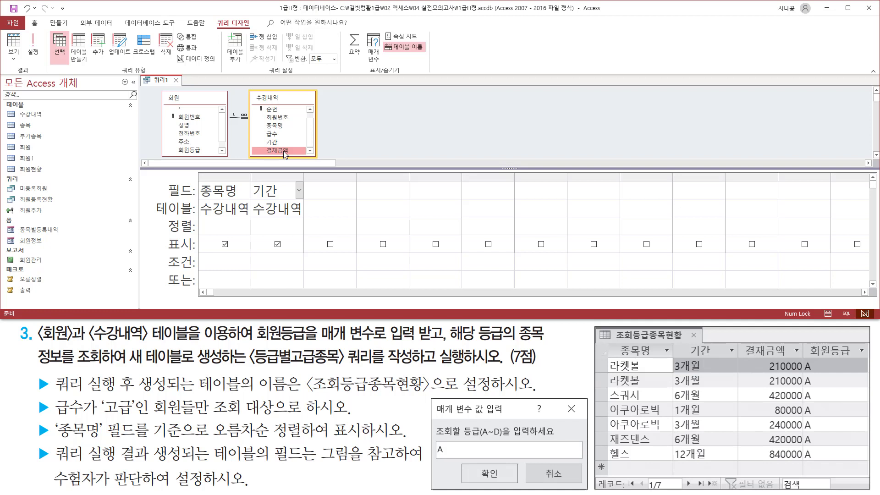
pyautogui.doubleClick(283, 152)
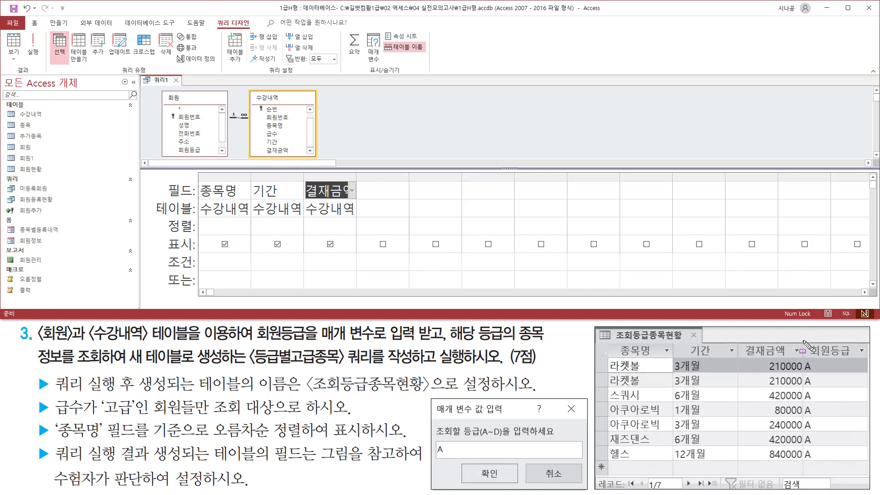
# Step: Add the 회원등급 field from the 회원 table to the fourth column of the query grid
pyautogui.moveTo(801, 339)
pyautogui.mouseDown()
pyautogui.moveTo(821, 360)
pyautogui.moveTo(854, 358)
pyautogui.mouseUp()
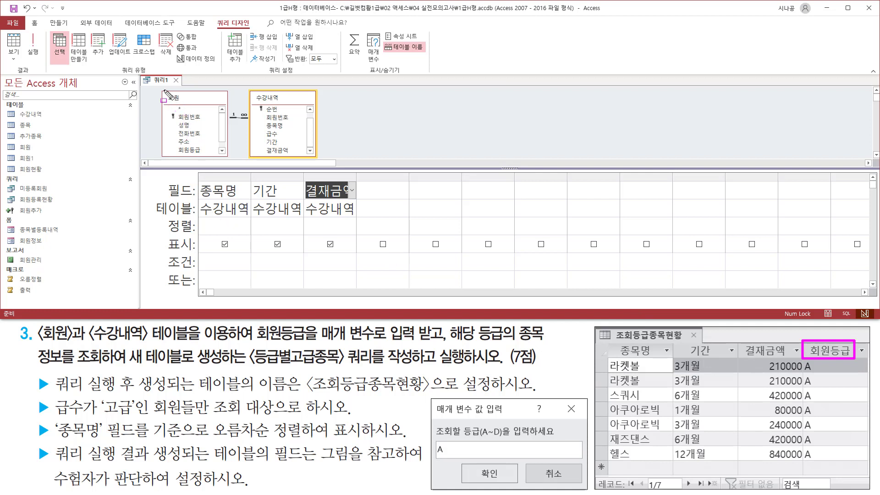
pyautogui.moveTo(165, 92); pyautogui.dragTo(191, 103)
pyautogui.moveTo(172, 146); pyautogui.dragTo(211, 156)
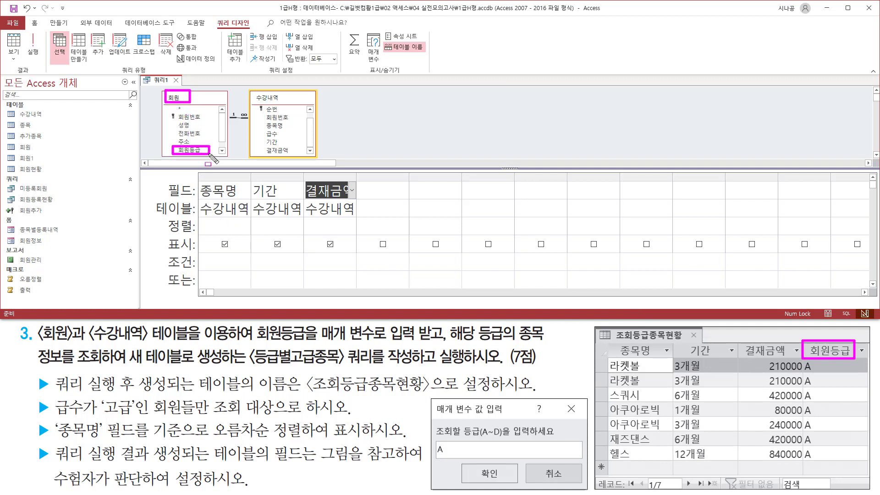
pyautogui.press('Escape')
pyautogui.click(192, 151)
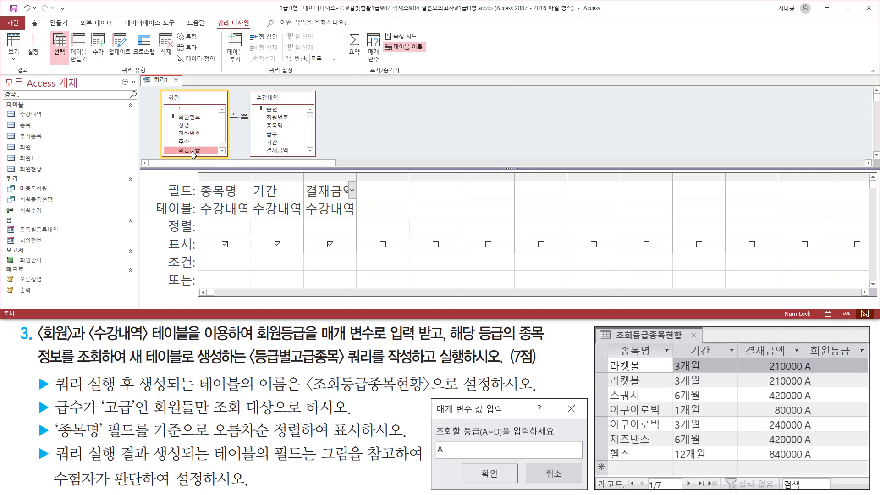
pyautogui.doubleClick(192, 150)
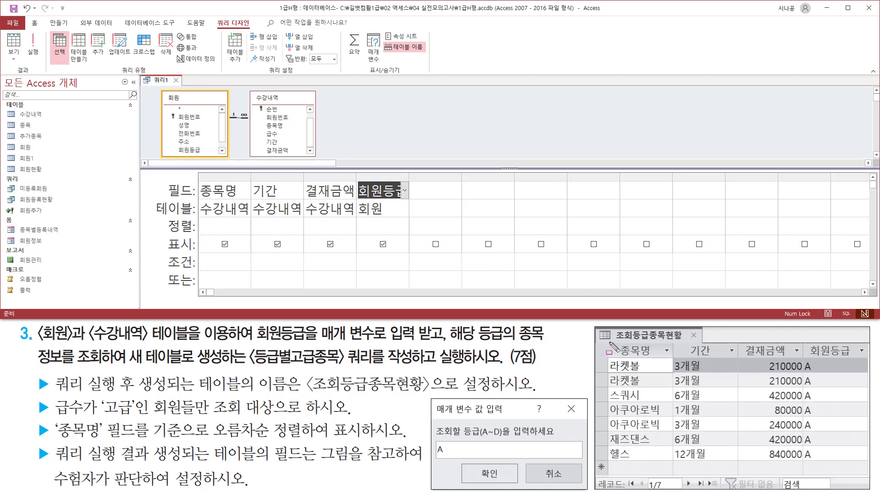
pyautogui.moveTo(610, 342)
pyautogui.mouseDown()
pyautogui.moveTo(694, 362)
pyautogui.moveTo(850, 369)
pyautogui.moveTo(866, 359)
pyautogui.mouseUp()
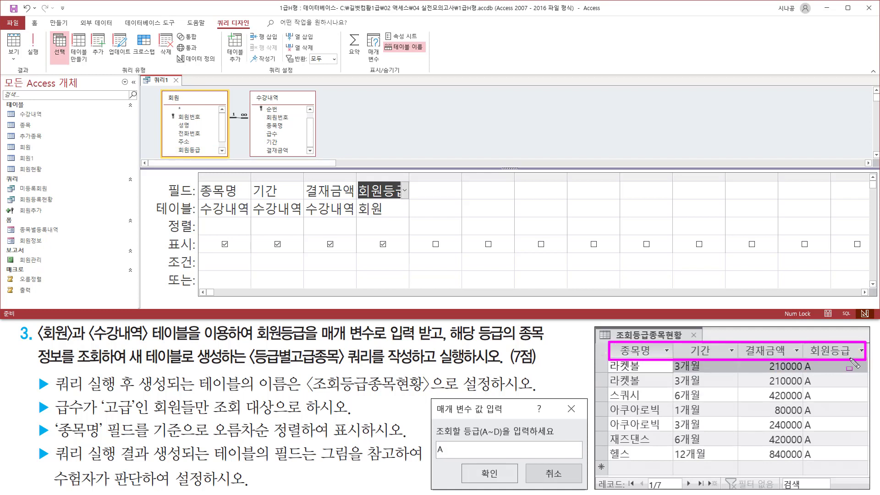
pyautogui.moveTo(196, 178)
pyautogui.mouseDown()
pyautogui.moveTo(215, 200)
pyautogui.moveTo(417, 201)
pyautogui.mouseUp()
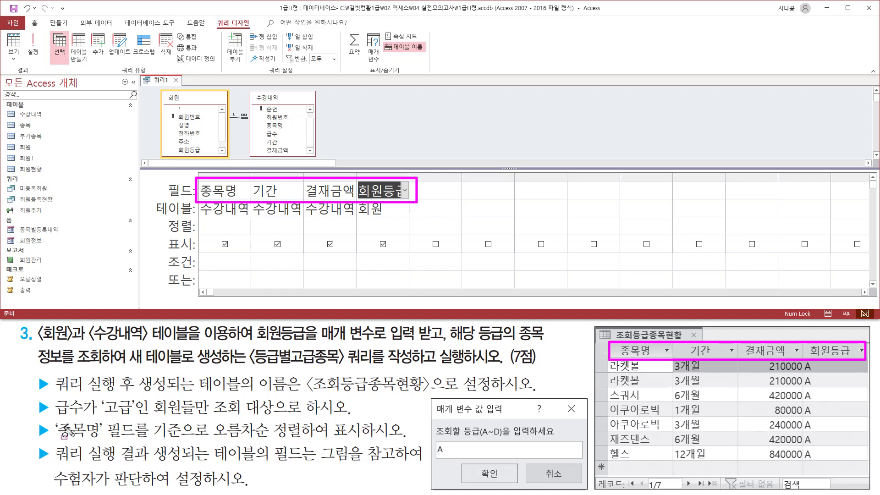
# Step: Sort the query by the 종목명 field in ascending order (오름차순)
pyautogui.moveTo(34, 422)
pyautogui.mouseDown()
pyautogui.moveTo(40, 438)
pyautogui.moveTo(131, 436)
pyautogui.mouseUp()
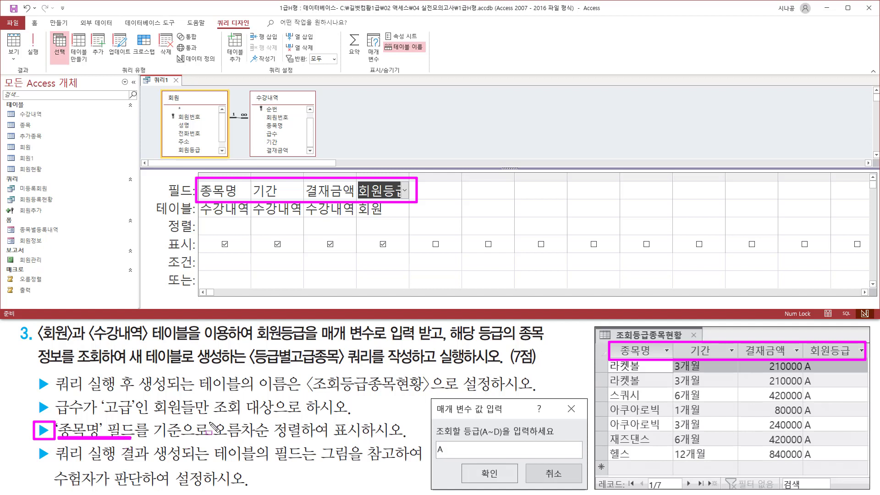
pyautogui.moveTo(209, 421)
pyautogui.mouseDown()
pyautogui.moveTo(229, 436)
pyautogui.moveTo(311, 450)
pyautogui.moveTo(304, 441)
pyautogui.mouseUp()
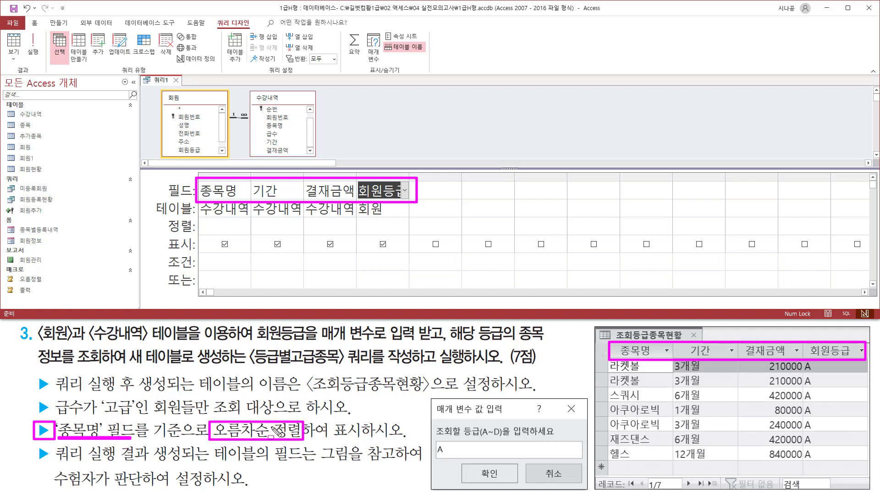
pyautogui.press('Escape')
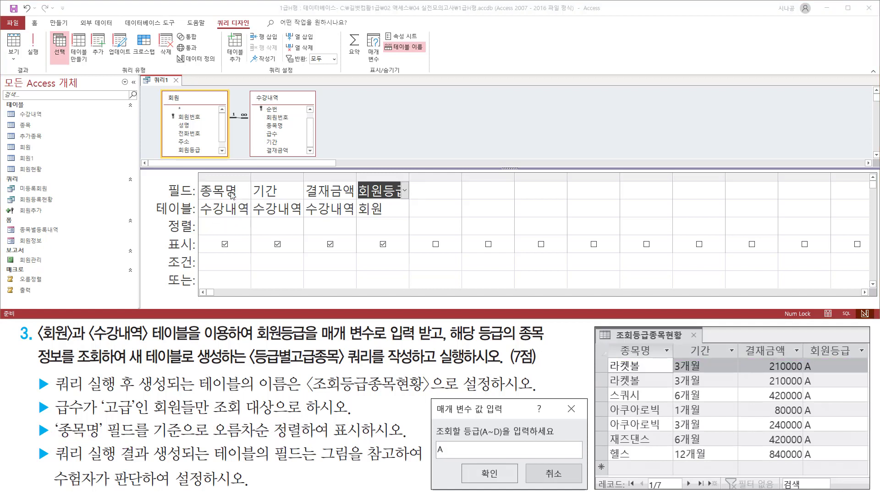
pyautogui.moveTo(197, 177); pyautogui.dragTo(252, 212)
pyautogui.moveTo(167, 216)
pyautogui.mouseDown()
pyautogui.moveTo(181, 241)
pyautogui.moveTo(204, 247)
pyautogui.moveTo(196, 236)
pyautogui.mouseUp()
pyautogui.press('Escape')
pyautogui.click(235, 226)
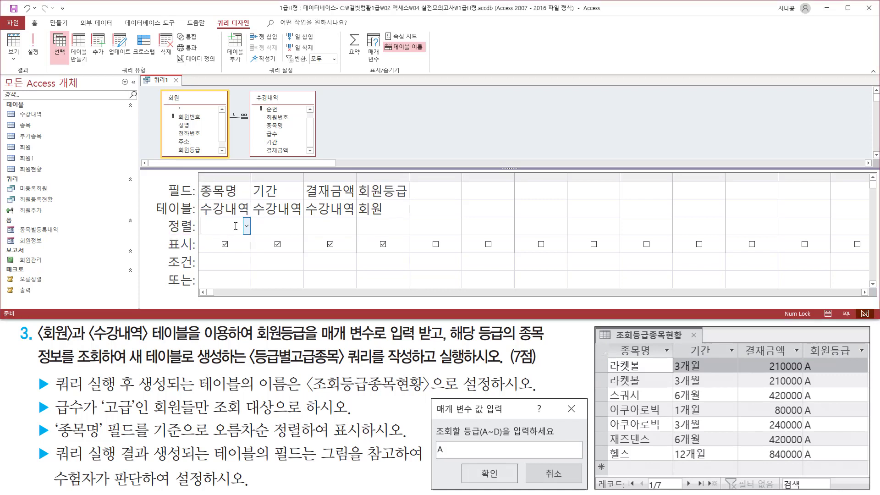
pyautogui.click(246, 227)
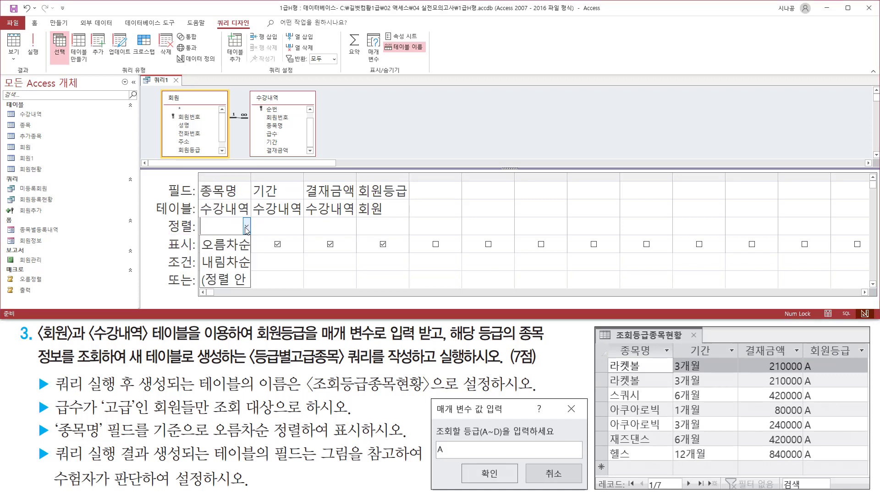
pyautogui.click(237, 249)
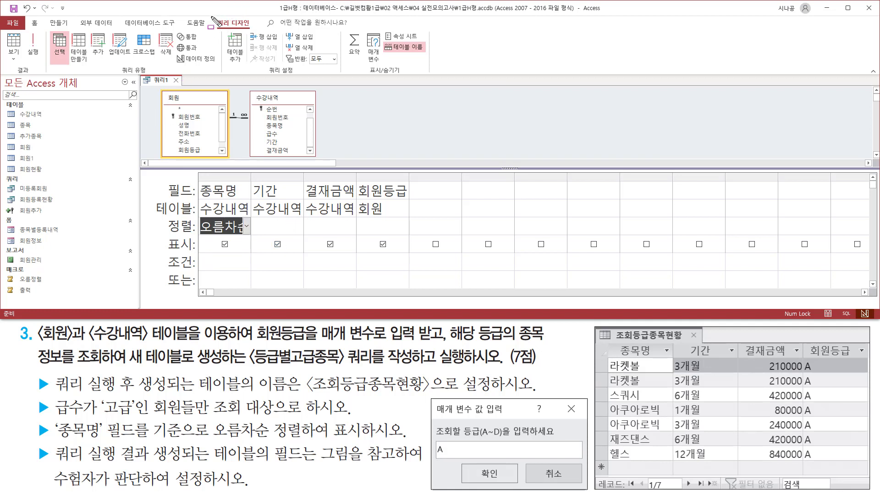
# Step: Run the query and look through the records to check the 종목명 sort order
pyautogui.moveTo(211, 16); pyautogui.dragTo(257, 32)
pyautogui.moveTo(10, 64); pyautogui.dragTo(37, 78)
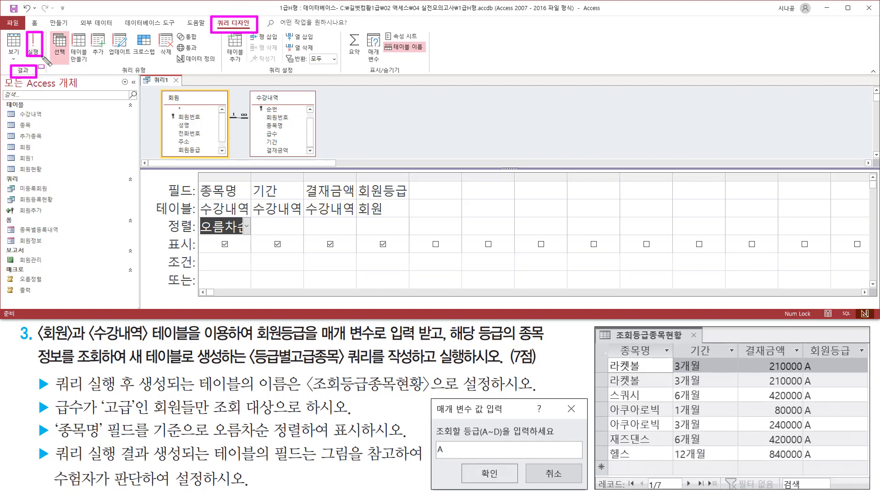
pyautogui.press('Escape')
pyautogui.click(33, 45)
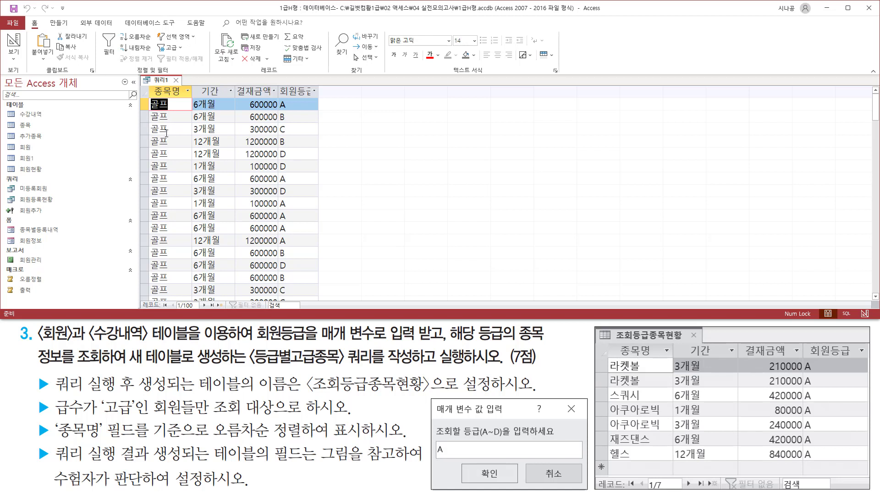
pyautogui.scroll(-5, 175, 151)
pyautogui.scroll(-10, 173, 161)
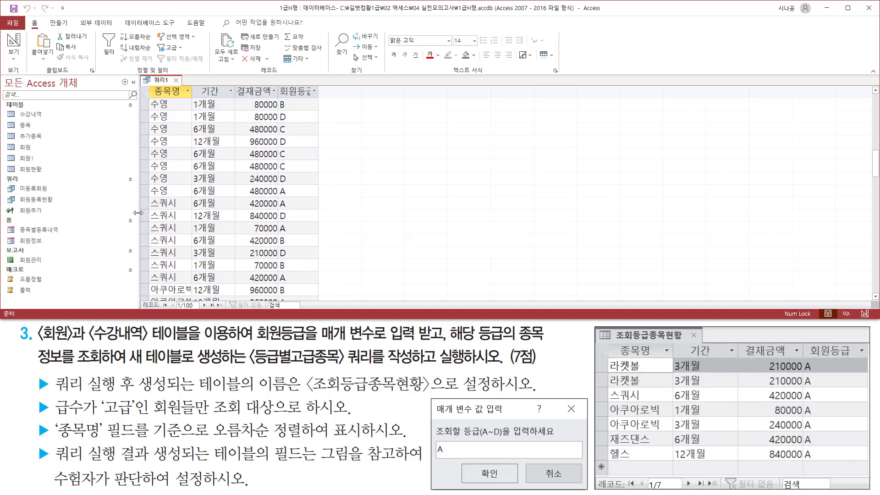
pyautogui.scroll(15, 179, 220)
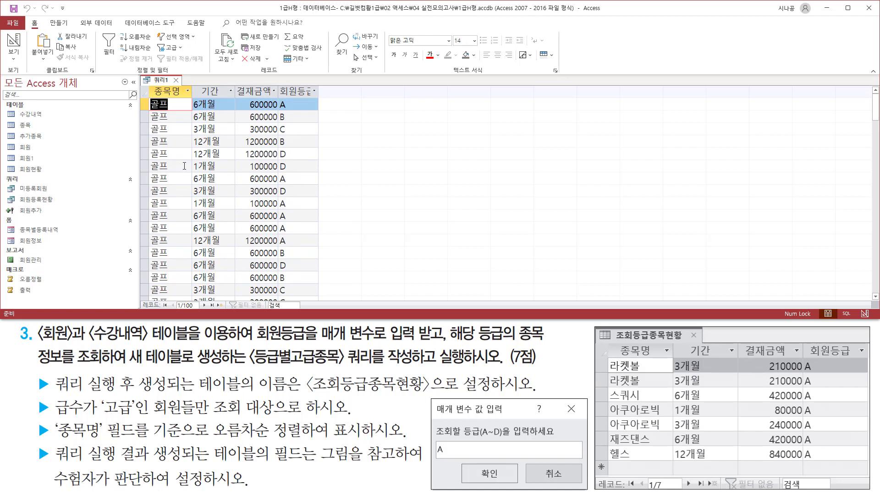
# Step: Examine the 기간, 결재금액 and 회원등급 columns of the result and compare the grades with the sample table
pyautogui.moveTo(192, 87)
pyautogui.mouseDown()
pyautogui.moveTo(196, 188)
pyautogui.moveTo(233, 279)
pyautogui.mouseUp()
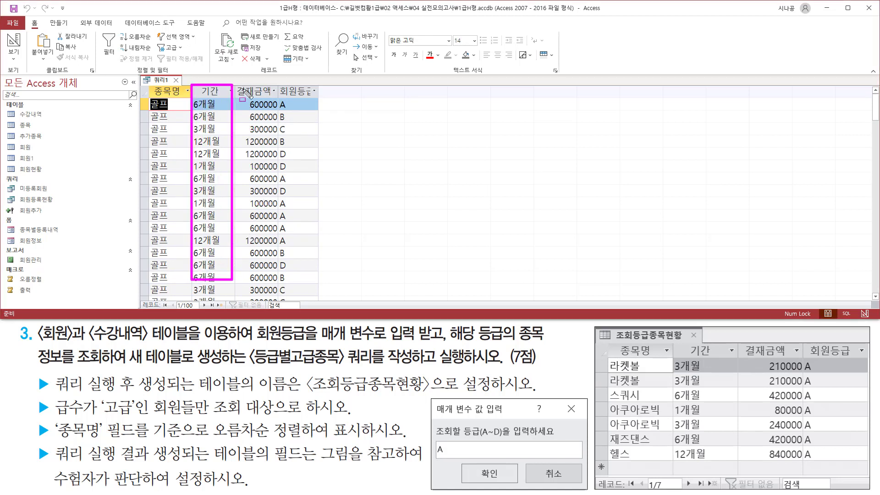
pyautogui.moveTo(235, 85)
pyautogui.mouseDown()
pyautogui.moveTo(276, 121)
pyautogui.moveTo(276, 304)
pyautogui.mouseUp()
pyautogui.press('Escape')
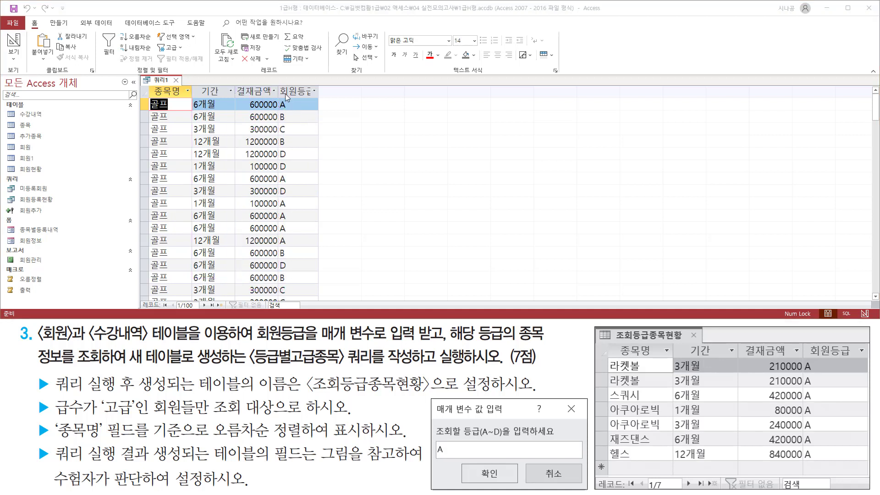
pyautogui.moveTo(277, 82); pyautogui.dragTo(322, 100)
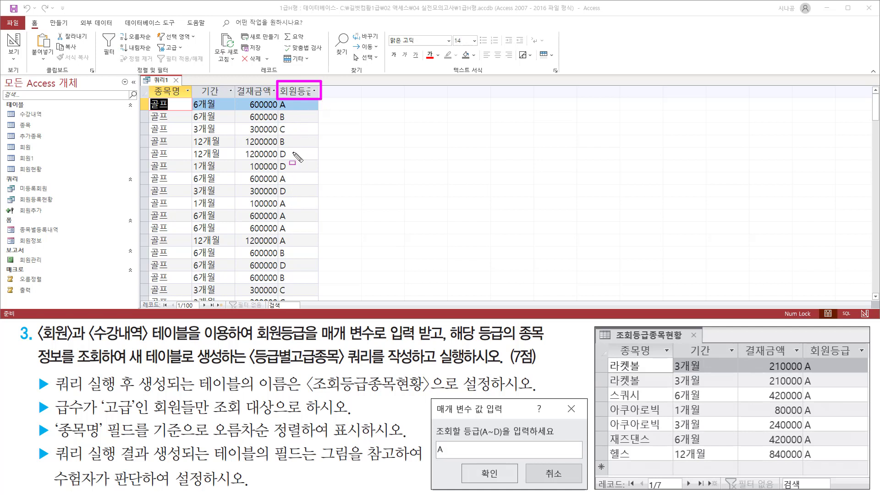
pyautogui.moveTo(277, 99)
pyautogui.mouseDown()
pyautogui.moveTo(293, 178)
pyautogui.moveTo(297, 296)
pyautogui.mouseUp()
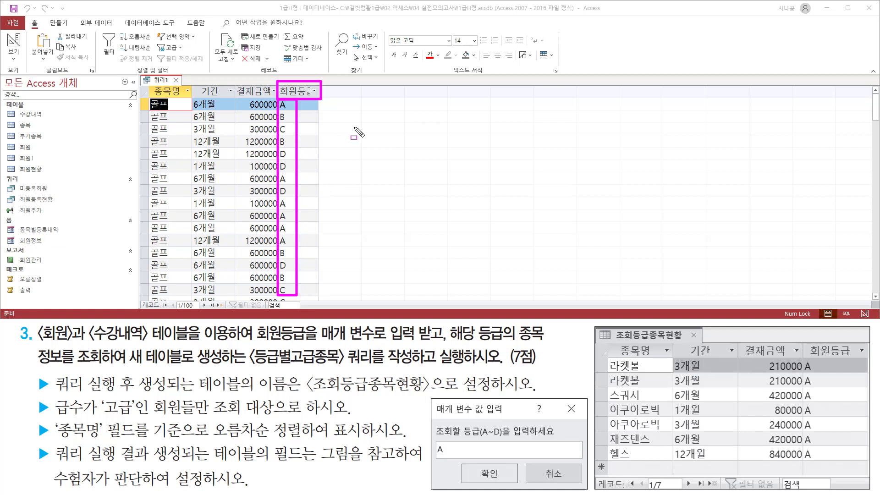
pyautogui.moveTo(430, 399); pyautogui.dragTo(588, 490)
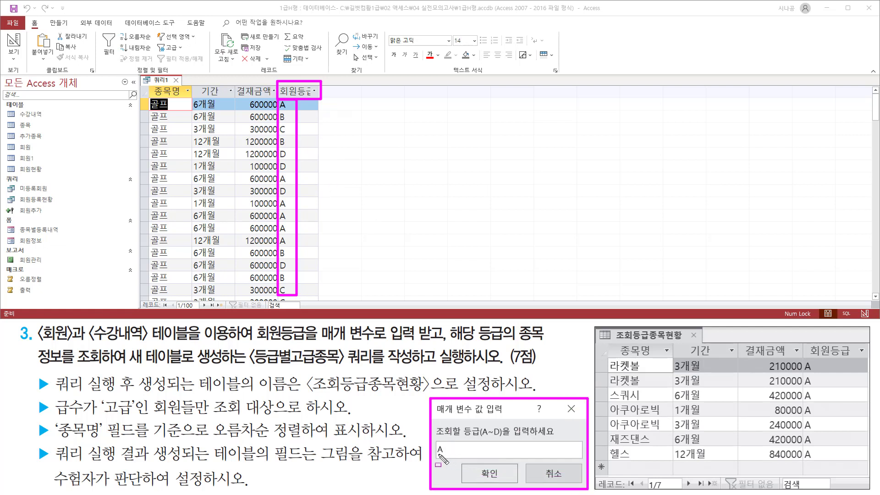
pyautogui.moveTo(437, 454); pyautogui.dragTo(446, 454)
pyautogui.moveTo(803, 360)
pyautogui.mouseDown()
pyautogui.moveTo(808, 465)
pyautogui.moveTo(819, 465)
pyautogui.mouseUp()
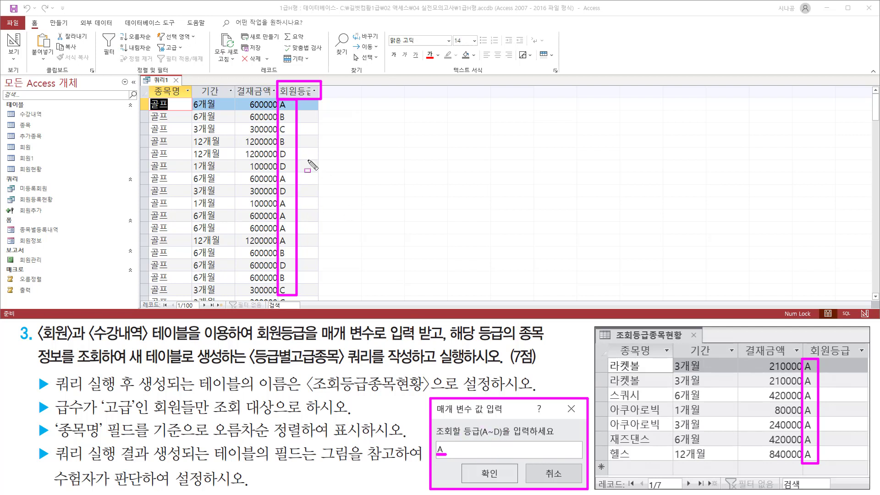
pyautogui.press('Escape')
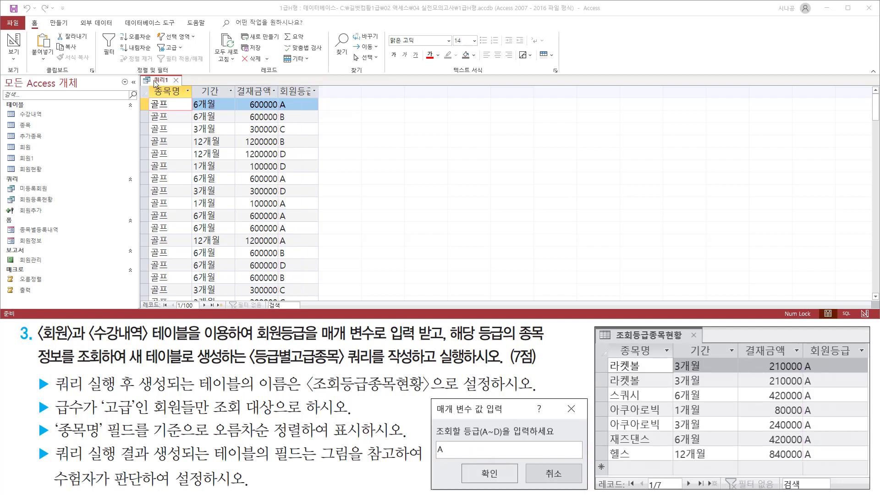
# Step: Return the query to Design view and widen the 회원등급 column in the grid
pyautogui.rightClick(159, 85)
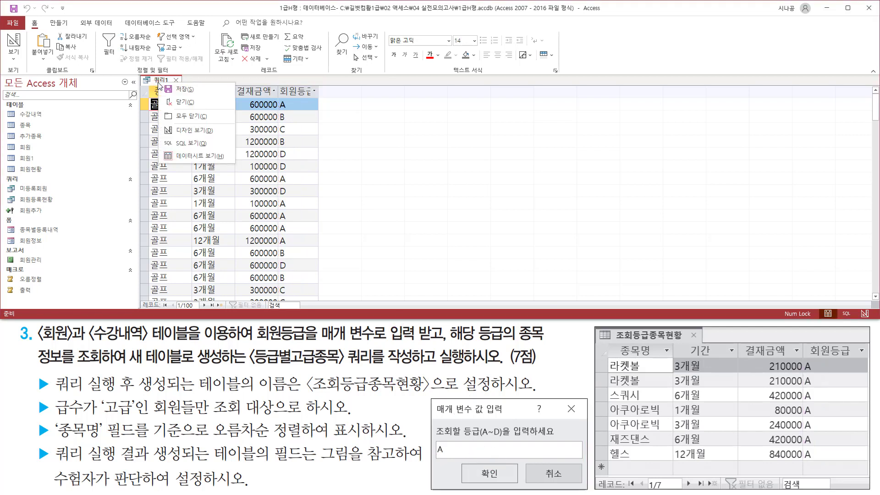
pyautogui.click(188, 131)
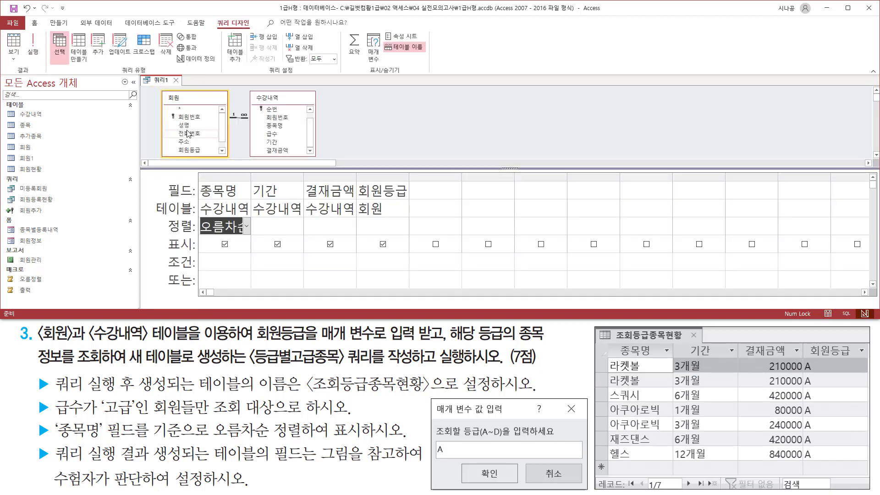
pyautogui.click(401, 192)
pyautogui.moveTo(410, 177); pyautogui.dragTo(474, 180)
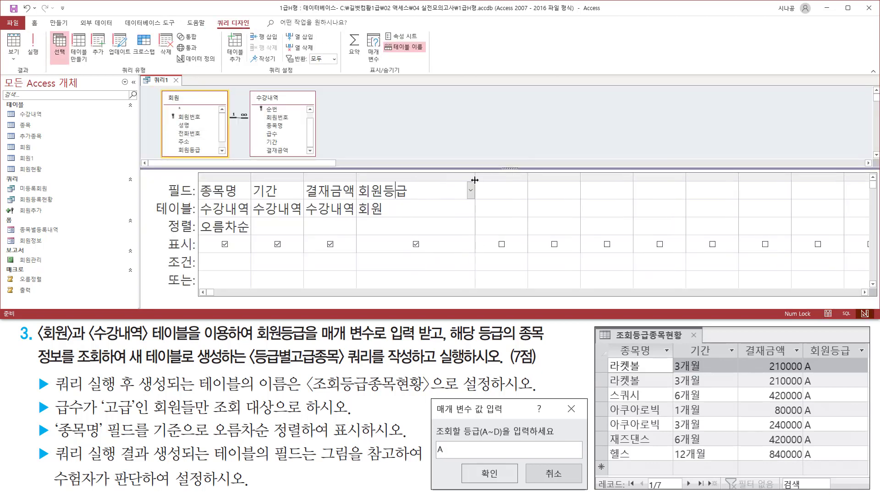
# Step: Enter the parameter criterion [조회할 등급(A~D)을 입력하세요] for the 회원등급 field
pyautogui.click(382, 261)
pyautogui.moveTo(169, 269); pyautogui.dragTo(208, 269)
pyautogui.moveTo(360, 270); pyautogui.dragTo(469, 269)
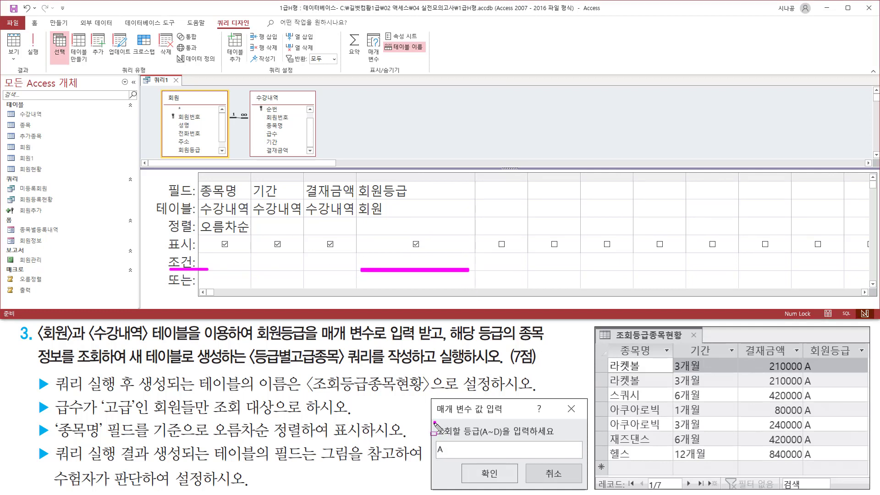
pyautogui.moveTo(435, 423)
pyautogui.mouseDown()
pyautogui.moveTo(447, 437)
pyautogui.moveTo(562, 439)
pyautogui.mouseUp()
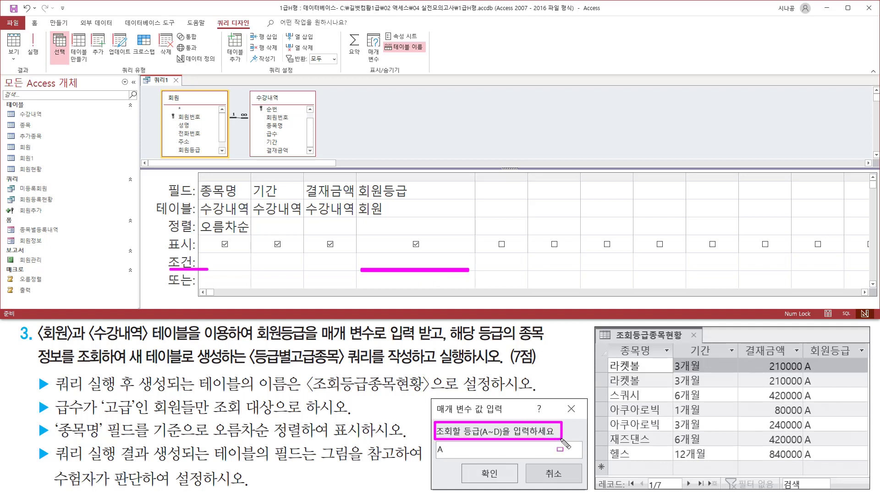
pyautogui.press('Escape')
pyautogui.click(377, 261)
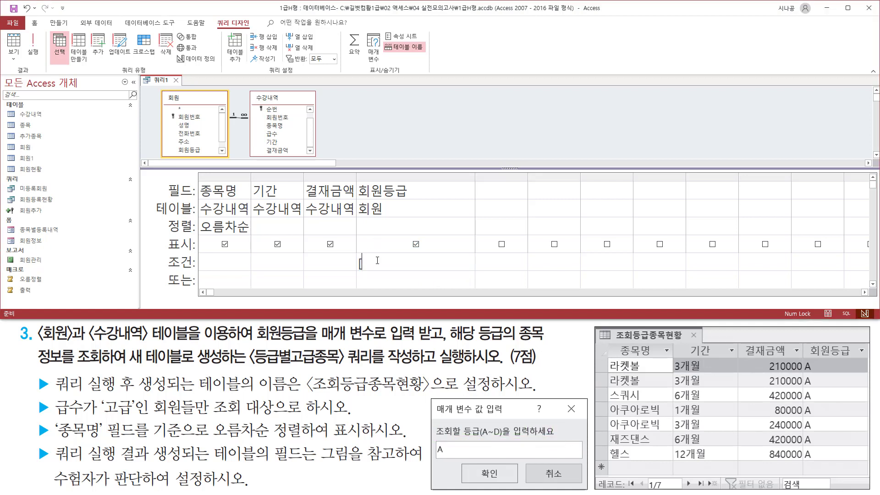
pyautogui.write('[w')
pyautogui.press('BackSpace')
pyautogui.write('조회하')
pyautogui.write('ㄹ 등급(')
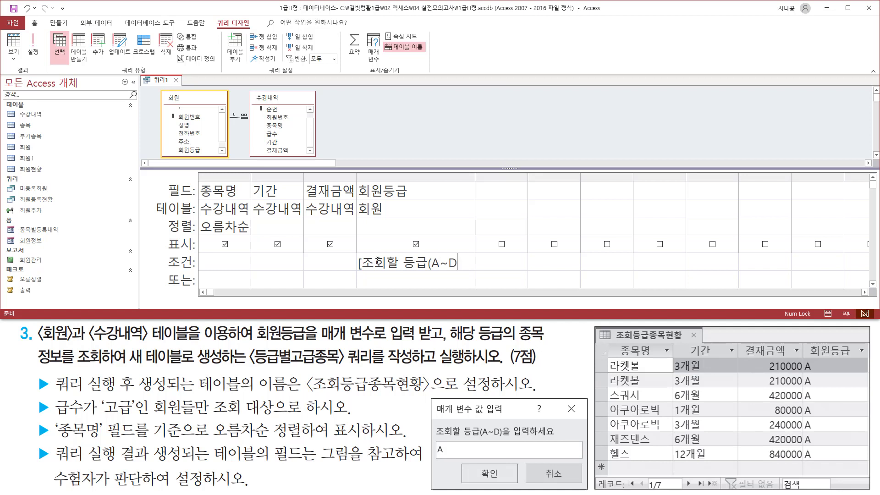
pyautogui.write('A~D)을 입력하세요')
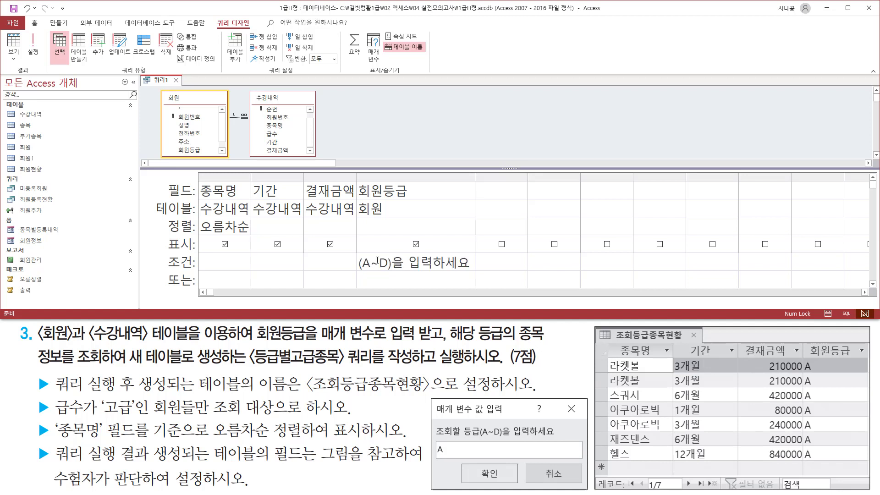
pyautogui.write(']')
# Step: Fit the 회원등급 column in the design grid to the full width of its parameter criterion
pyautogui.doubleClick(476, 178)
pyautogui.click(414, 188)
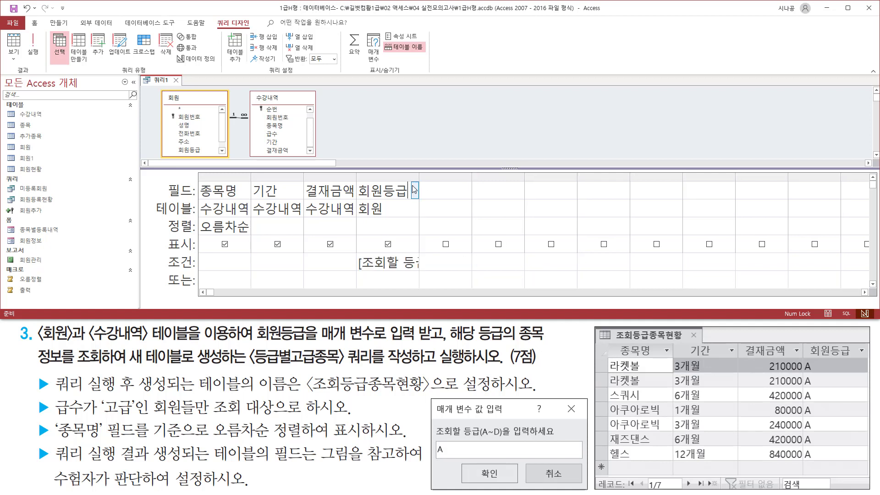
pyautogui.doubleClick(420, 177)
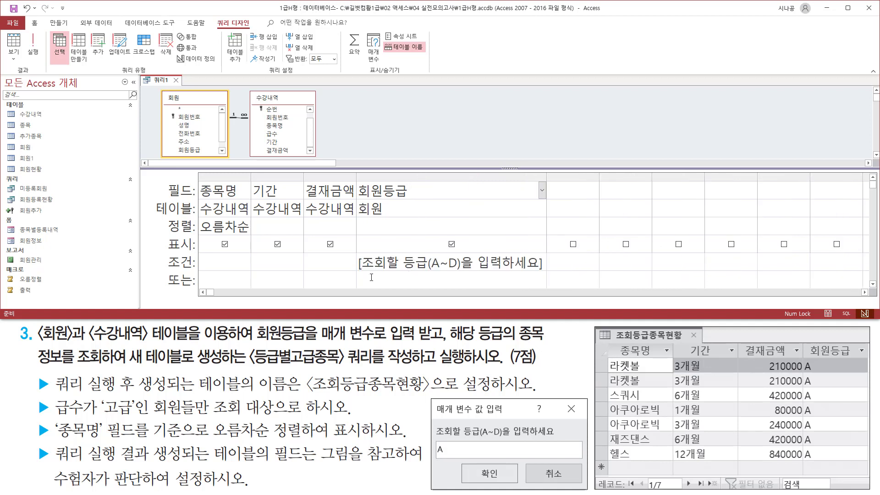
pyautogui.moveTo(356, 274); pyautogui.dragTo(546, 274)
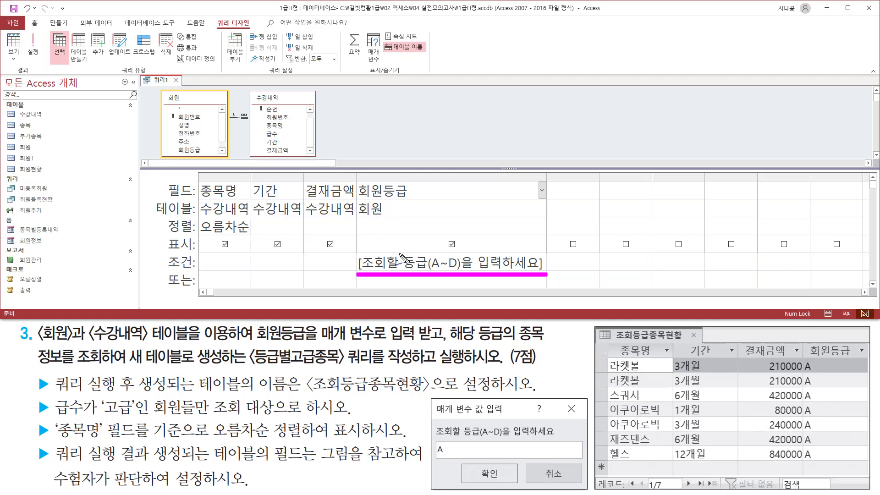
pyautogui.moveTo(399, 251); pyautogui.dragTo(416, 242)
pyautogui.moveTo(476, 253); pyautogui.dragTo(487, 243)
pyautogui.moveTo(439, 255); pyautogui.dragTo(458, 250)
pyautogui.press('Escape')
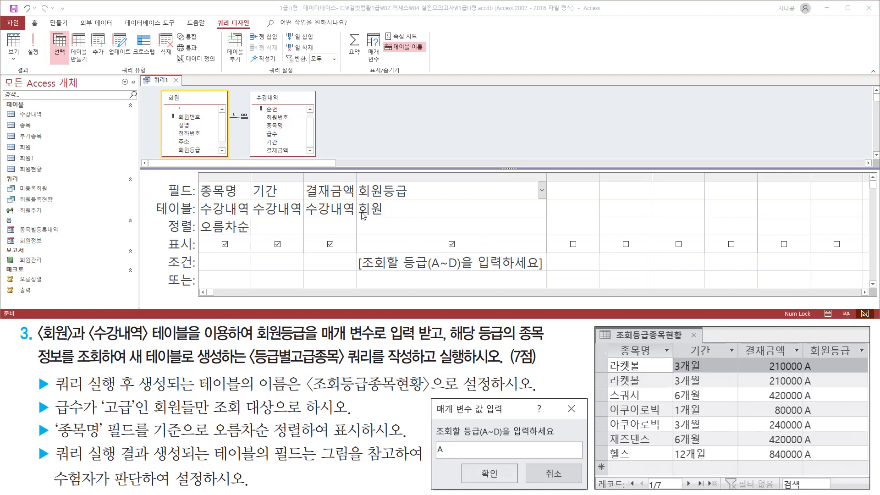
# Step: Run the query and enter A as the grade for the parameter value
pyautogui.hotkey('ctrl', '2')
pyautogui.moveTo(27, 30); pyautogui.dragTo(42, 63)
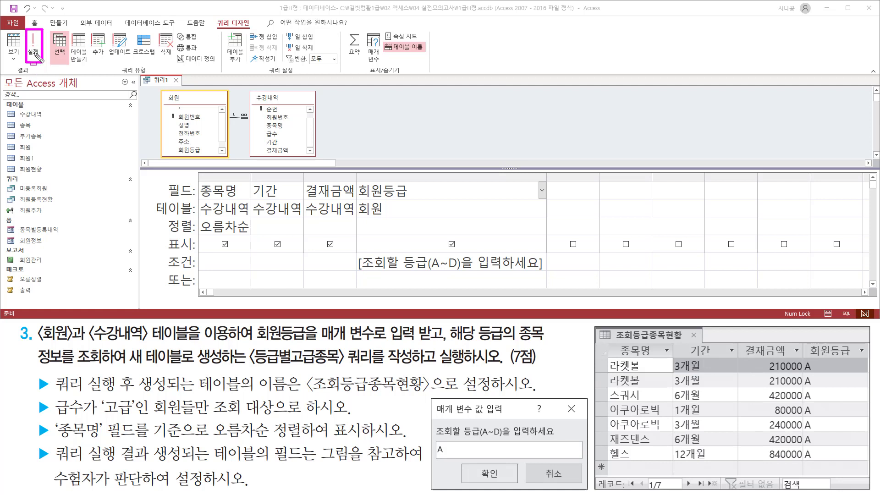
pyautogui.press('Escape')
pyautogui.click(33, 45)
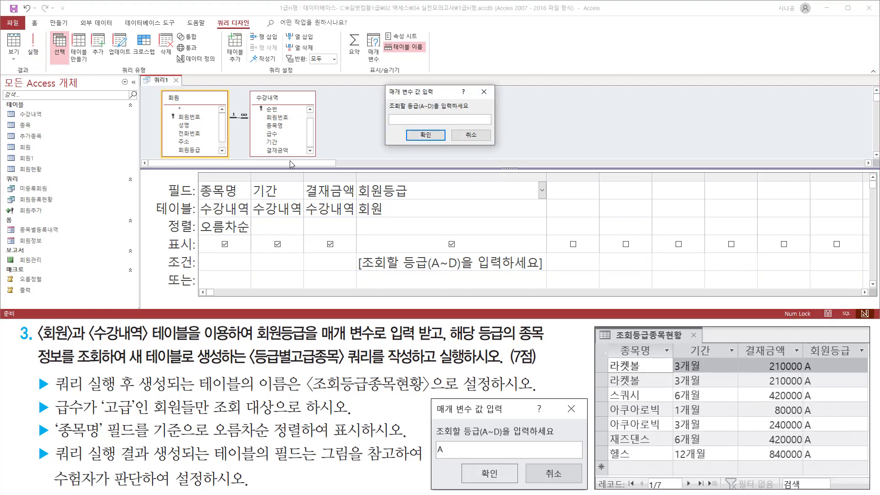
pyautogui.hotkey('ctrl', '2')
pyautogui.moveTo(387, 87); pyautogui.dragTo(495, 146)
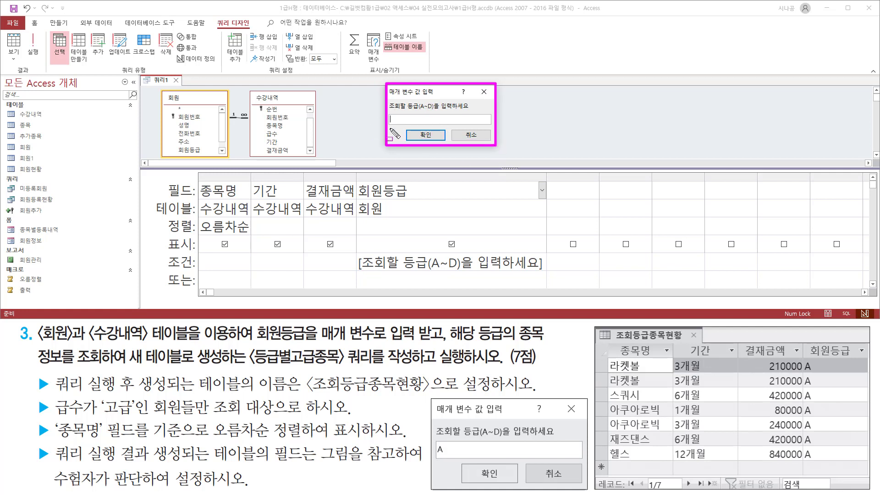
pyautogui.press('Escape')
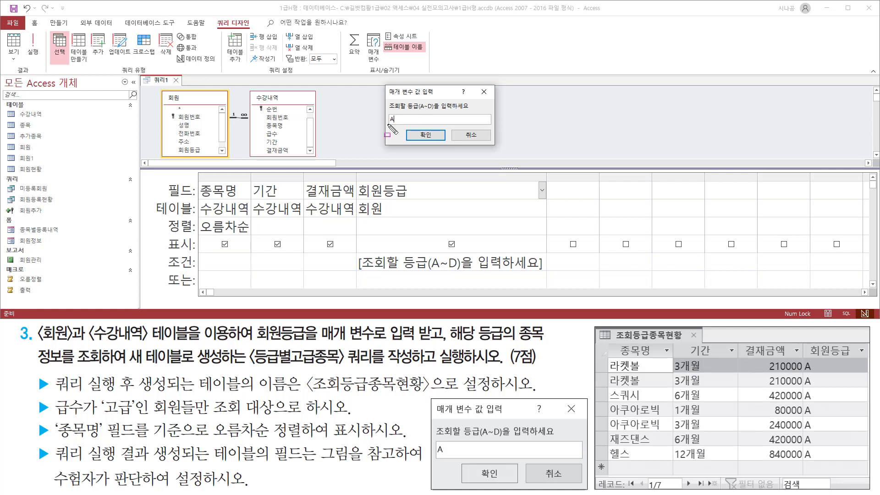
pyautogui.click(425, 135)
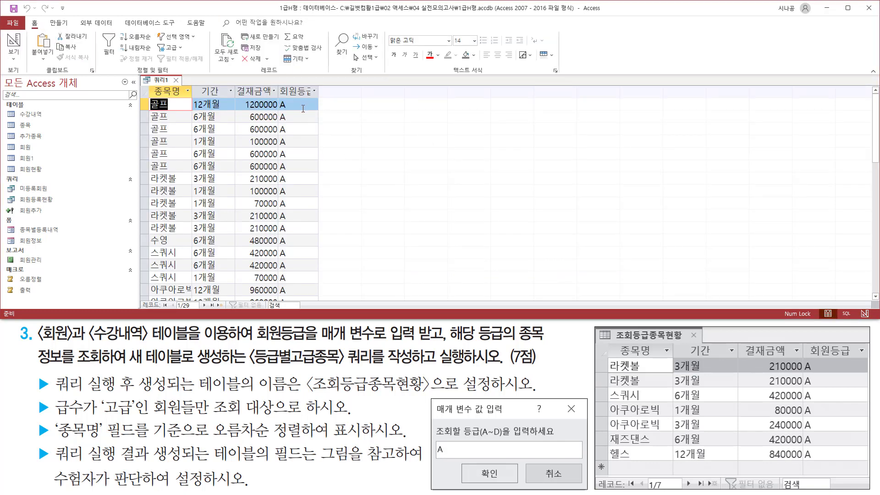
# Step: Look through all the result records to check the 회원등급 values against the entered grade
pyautogui.scroll(-7, 303, 109)
pyautogui.scroll(5, 303, 108)
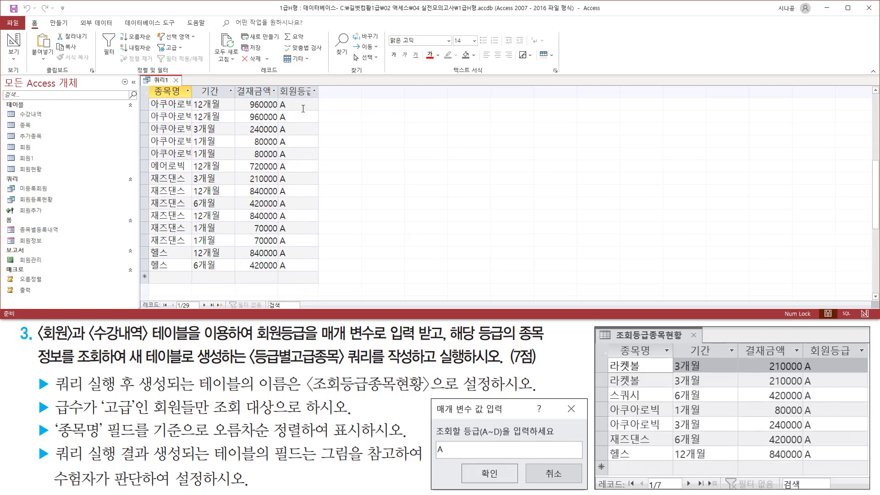
pyautogui.scroll(2, 303, 108)
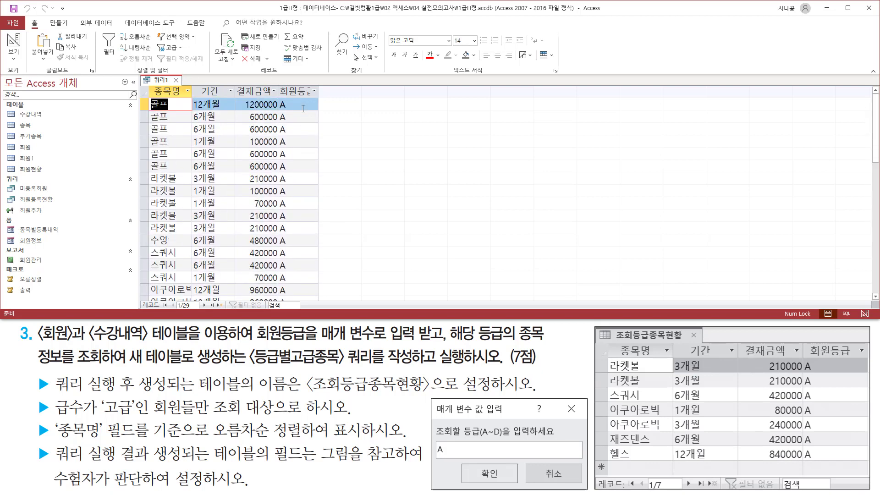
pyautogui.scroll(-5, 303, 109)
pyautogui.scroll(4, 303, 109)
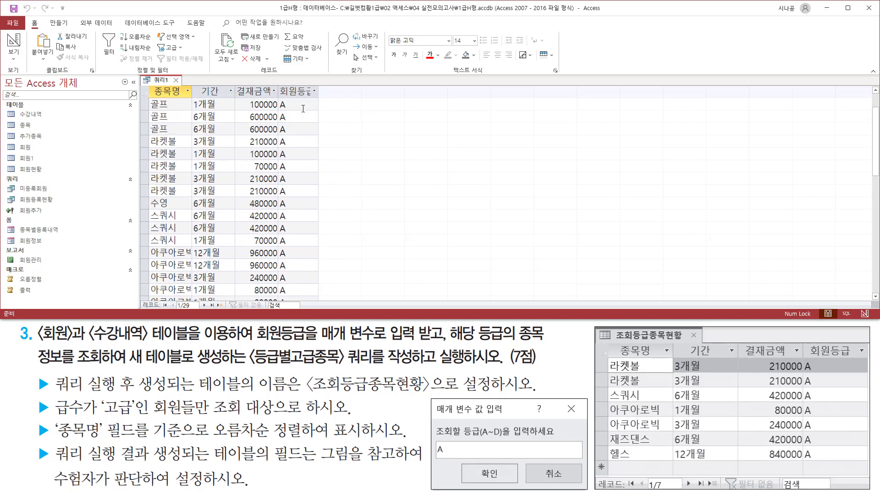
pyautogui.scroll(1, 303, 109)
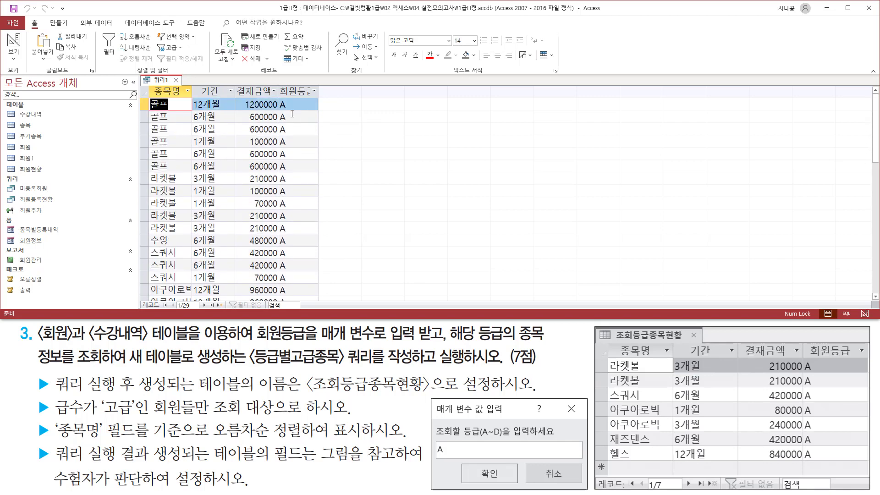
pyautogui.moveTo(31, 398)
pyautogui.mouseDown()
pyautogui.moveTo(53, 418)
pyautogui.moveTo(243, 416)
pyautogui.moveTo(362, 426)
pyautogui.moveTo(356, 418)
pyautogui.mouseUp()
pyautogui.press('Escape')
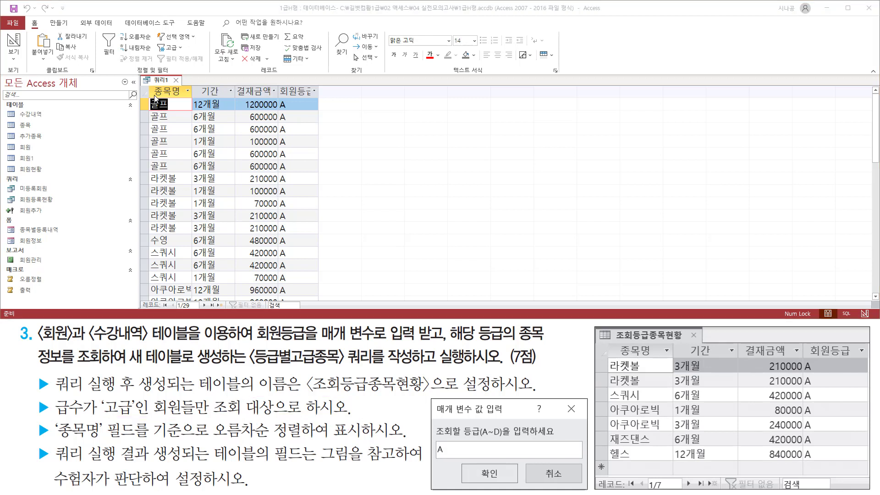
pyautogui.moveTo(148, 86)
pyautogui.mouseDown()
pyautogui.moveTo(319, 280)
pyautogui.moveTo(323, 299)
pyautogui.mouseUp()
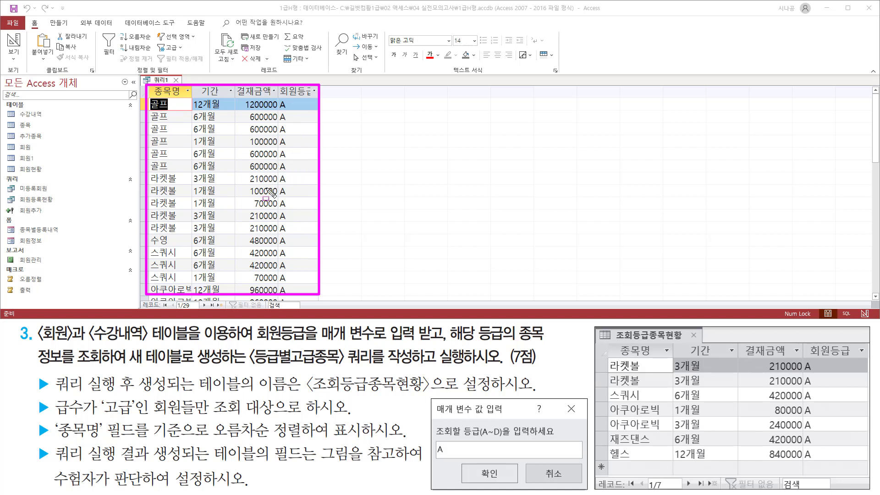
pyautogui.press('Escape')
# Step: Return the query to Design view and add the 급수 field from the 수강내역 table to the grid
pyautogui.rightClick(159, 81)
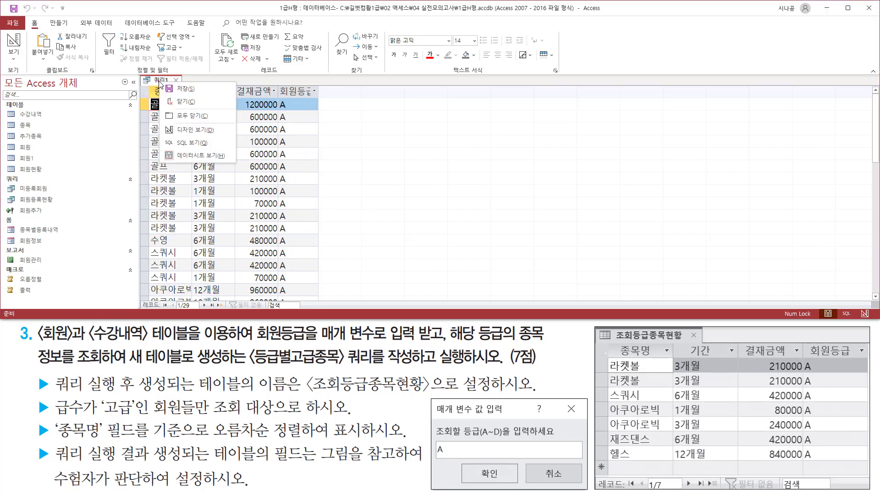
pyautogui.click(185, 131)
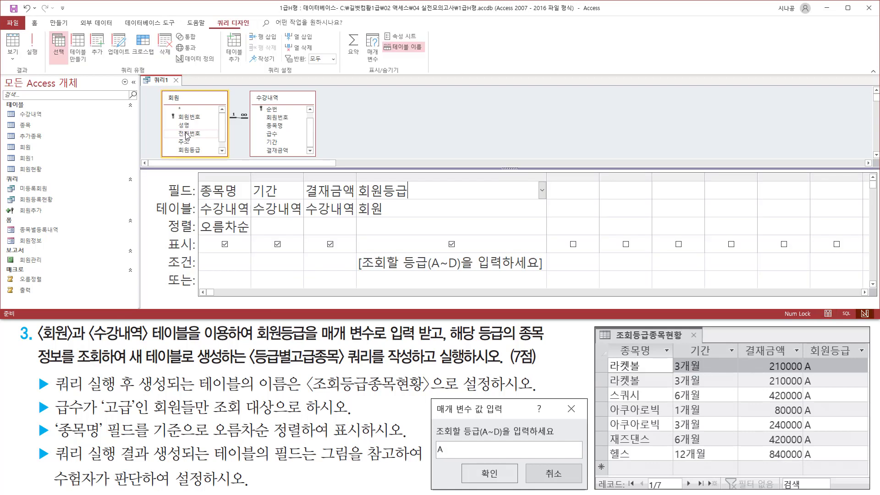
pyautogui.click(270, 135)
pyautogui.hotkey('ctrl', '2')
pyautogui.moveTo(255, 128); pyautogui.dragTo(292, 142)
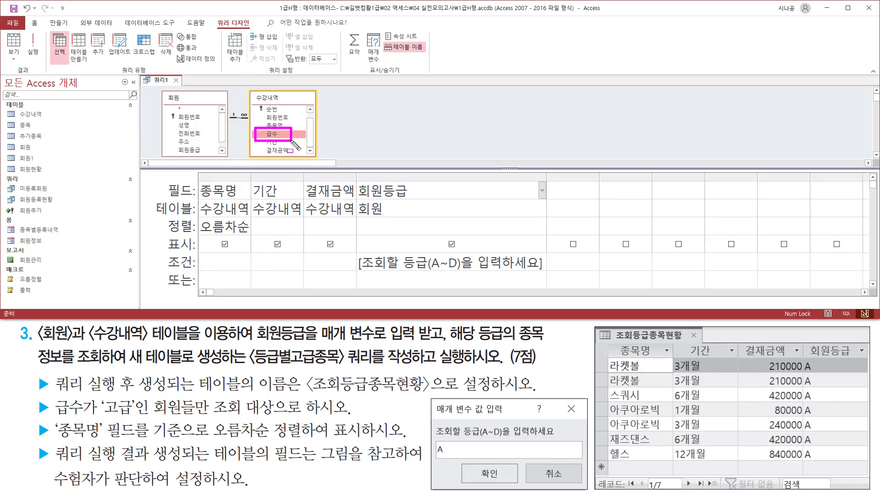
pyautogui.press('Escape')
pyautogui.doubleClick(301, 135)
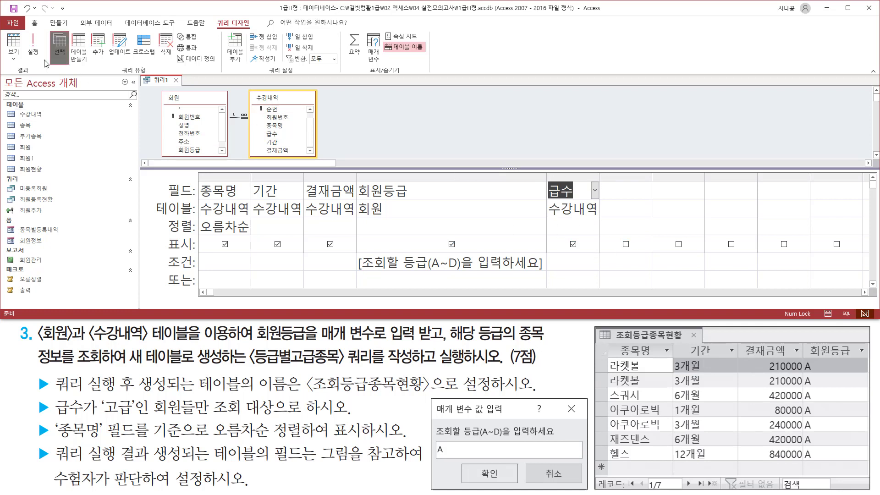
# Step: Run the query with the added 급수 field, entering A as the parameter value
pyautogui.hotkey('ctrl', '2')
pyautogui.moveTo(26, 31); pyautogui.dragTo(37, 62)
pyautogui.press('Escape')
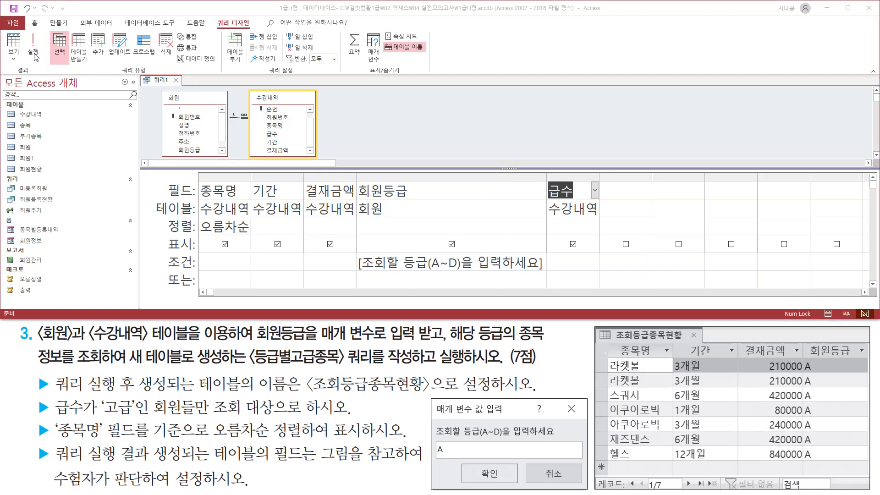
pyautogui.click(33, 46)
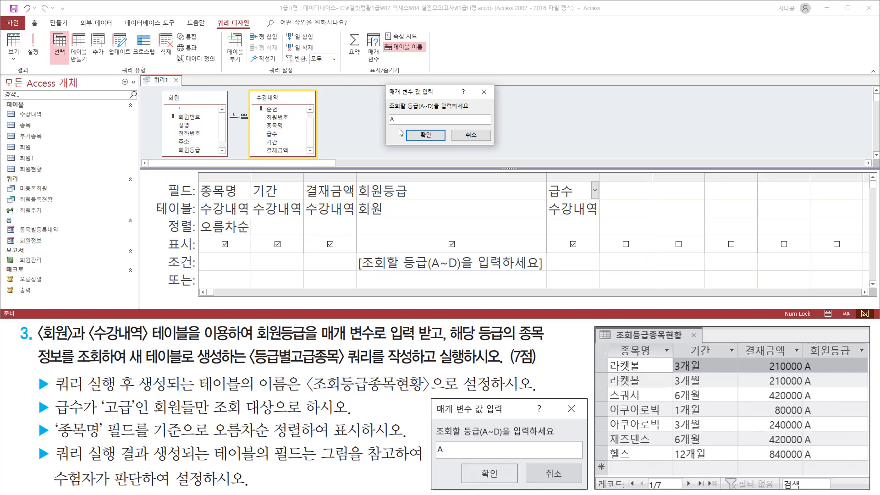
pyautogui.click(430, 137)
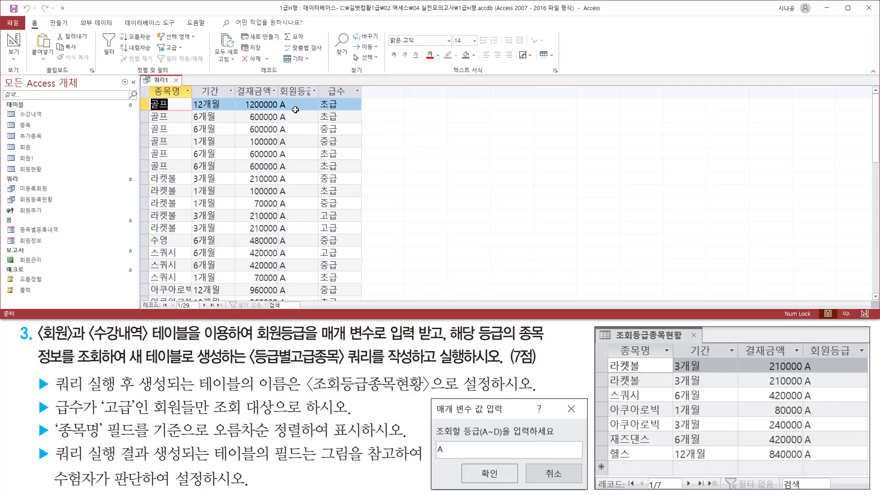
# Step: Examine the 급수 column throughout the records and compare it with the requirement for 고급 members only
pyautogui.scroll(-6, 295, 115)
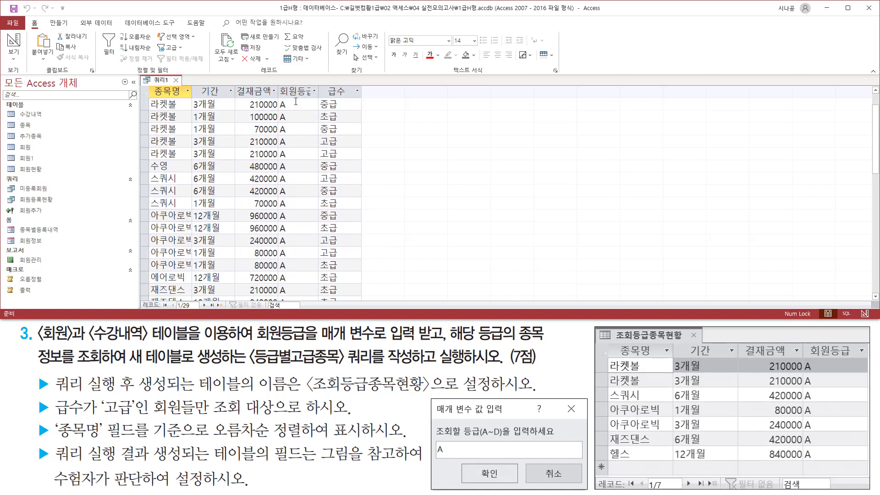
pyautogui.scroll(4, 295, 126)
pyautogui.scroll(2, 296, 127)
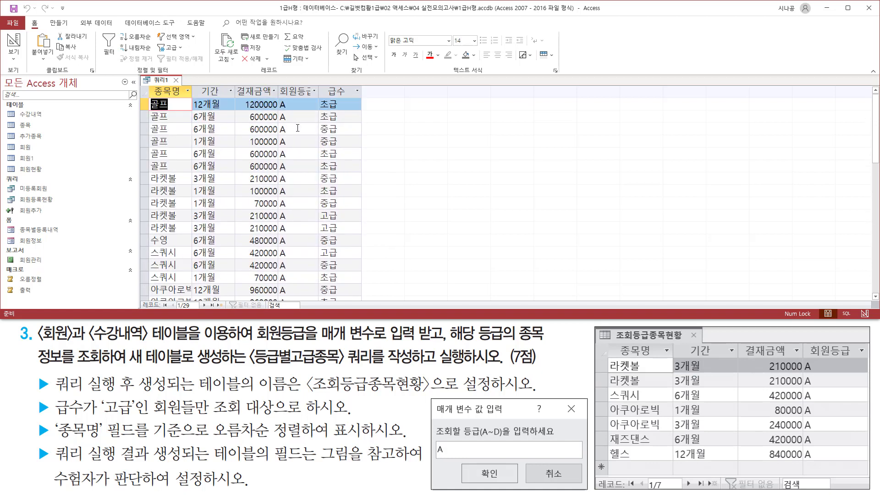
pyautogui.moveTo(318, 96)
pyautogui.mouseDown()
pyautogui.moveTo(347, 183)
pyautogui.moveTo(353, 291)
pyautogui.mouseUp()
pyautogui.press('Escape')
pyautogui.scroll(-5, 343, 159)
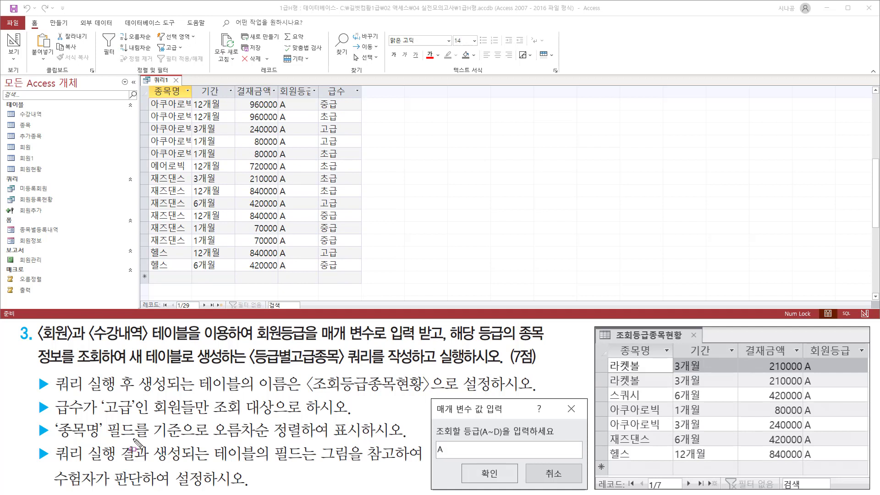
pyautogui.moveTo(47, 416); pyautogui.dragTo(285, 419)
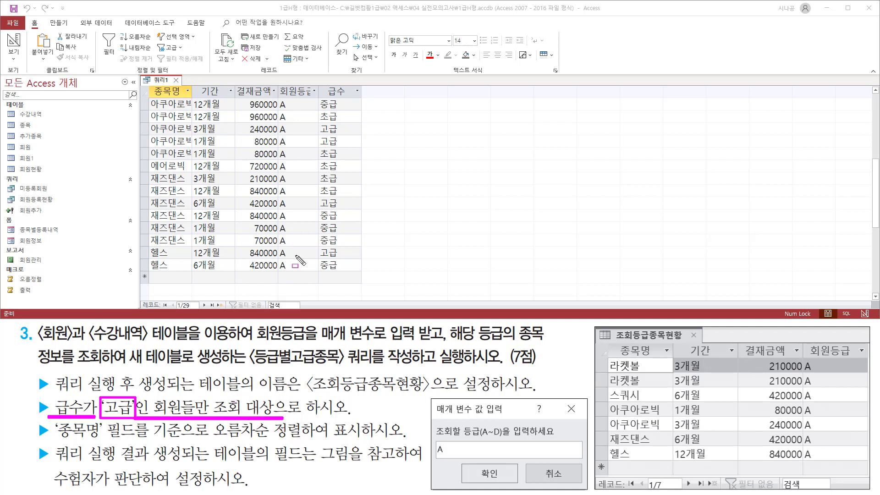
pyautogui.press('Escape')
# Step: Return the query to Design view and set the criterion of the 급수 field to "고급"
pyautogui.rightClick(159, 82)
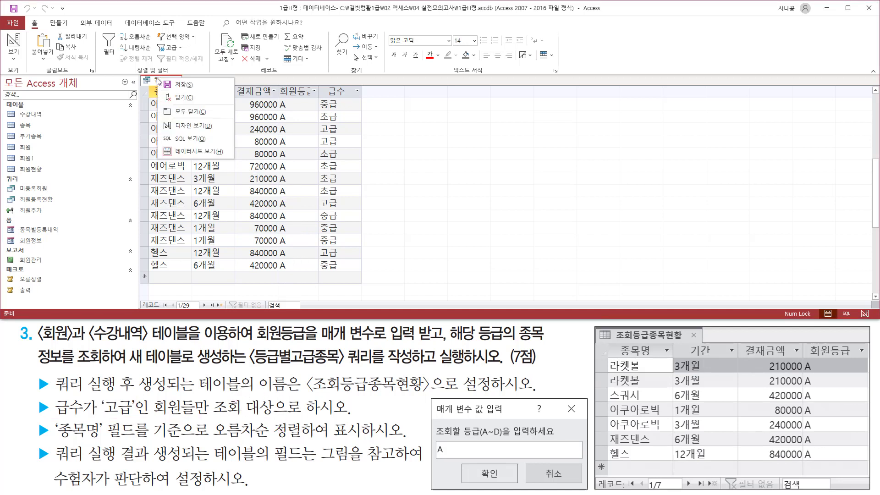
pyautogui.click(181, 126)
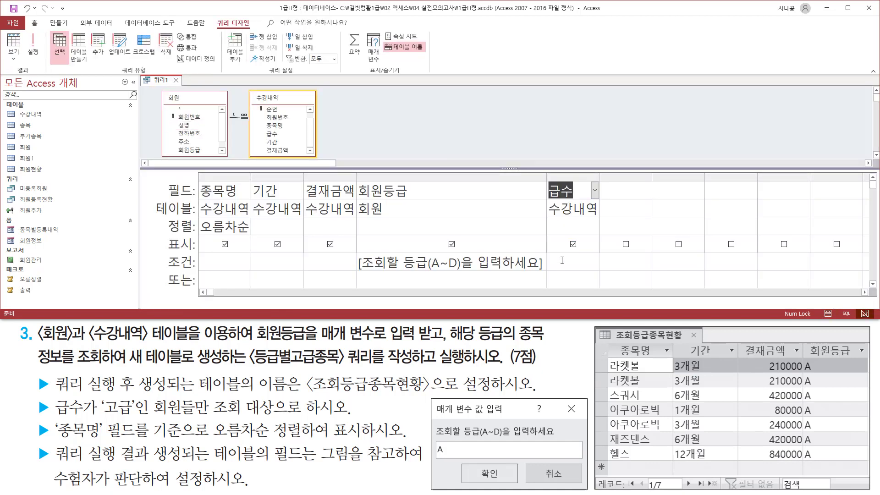
pyautogui.hotkey('ctrl', '2')
pyautogui.moveTo(546, 255); pyautogui.dragTo(594, 270)
pyautogui.press('Escape')
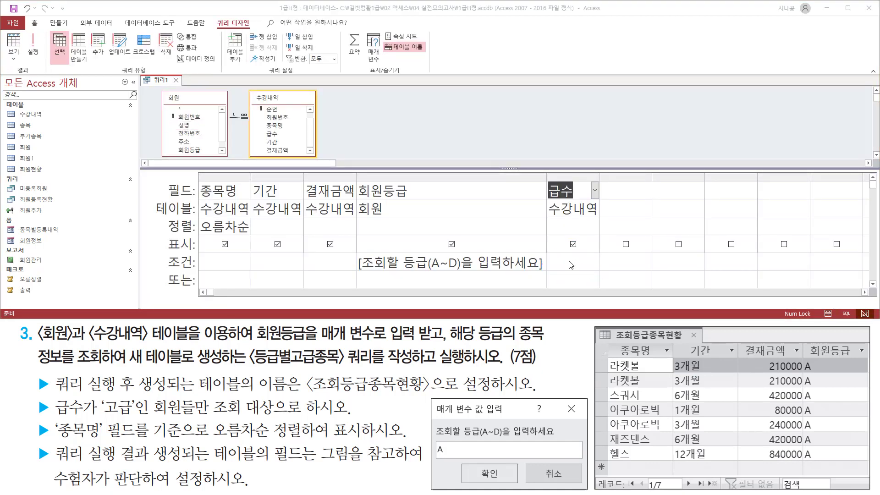
pyautogui.click(573, 263)
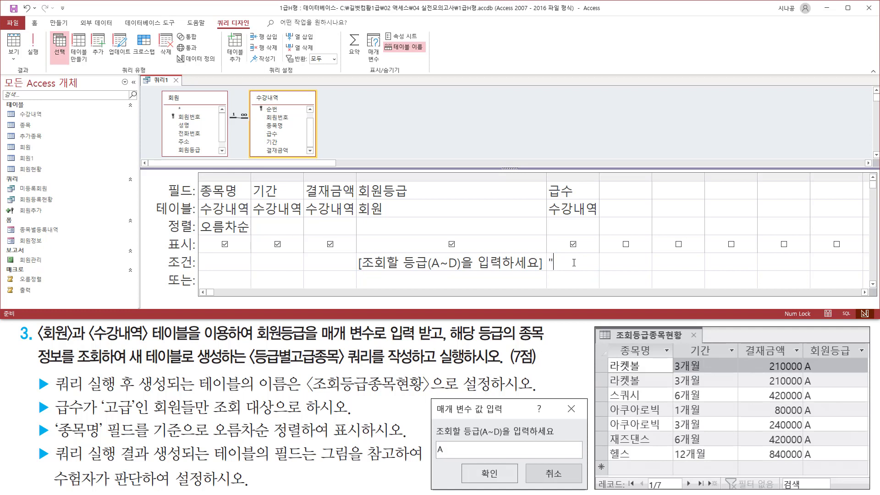
pyautogui.write('"rh')
pyautogui.press('BackSpace')
pyautogui.press('BackSpace')
pyautogui.write('고급')
pyautogui.moveTo(545, 272); pyautogui.dragTo(587, 272)
pyautogui.press('Escape')
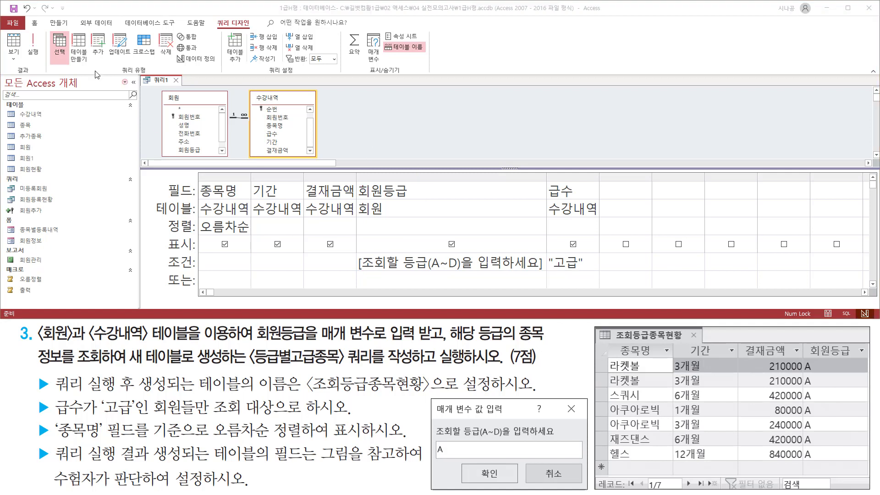
# Step: Run the query with the 고급 criterion, entering A as the 회원등급 parameter value
pyautogui.click(37, 50)
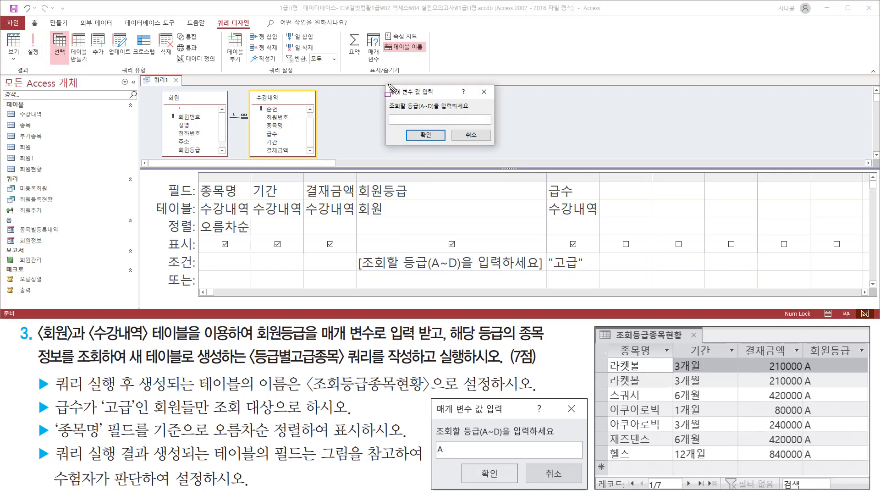
pyautogui.moveTo(386, 83)
pyautogui.mouseDown()
pyautogui.moveTo(401, 119)
pyautogui.moveTo(498, 149)
pyautogui.mouseUp()
pyautogui.press('Escape')
pyautogui.click(442, 122)
pyautogui.click(426, 135)
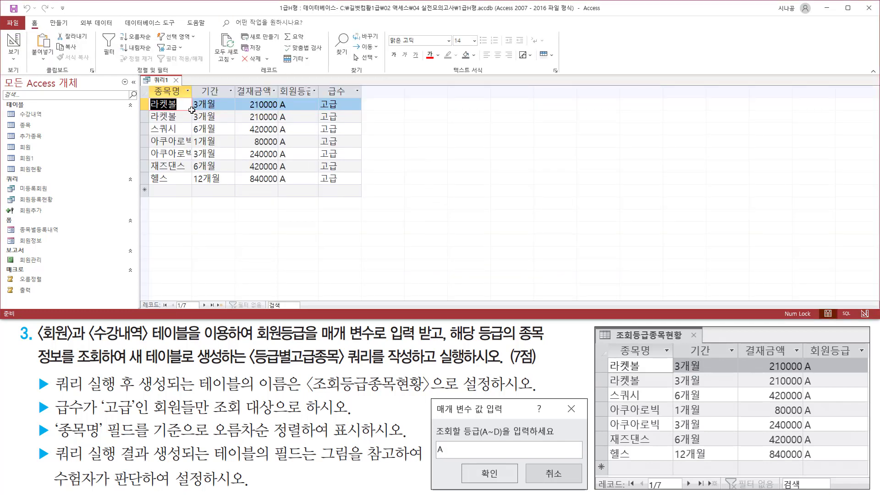
# Step: Compare the result's record count, field headings and column values with the sample 조회등급종목현황 table, and check the extra 급수 column
pyautogui.moveTo(139, 295); pyautogui.dragTo(215, 310)
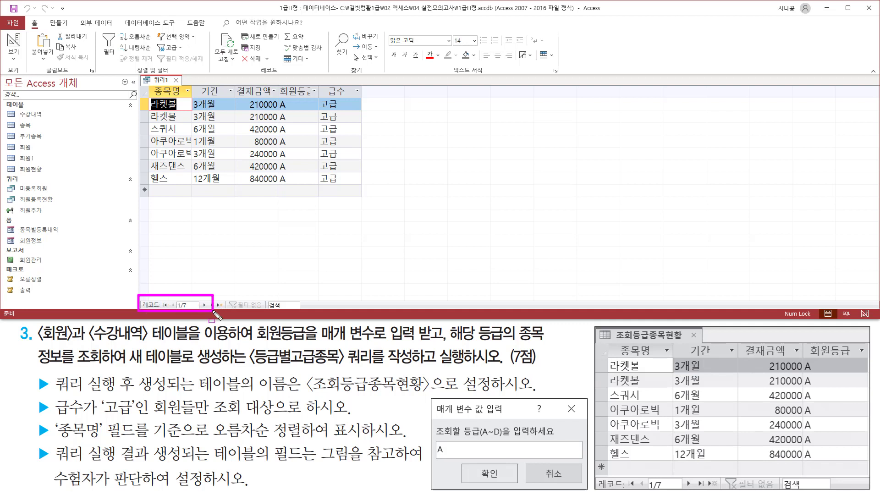
pyautogui.moveTo(594, 491)
pyautogui.mouseDown()
pyautogui.moveTo(690, 484)
pyautogui.moveTo(687, 476)
pyautogui.mouseUp()
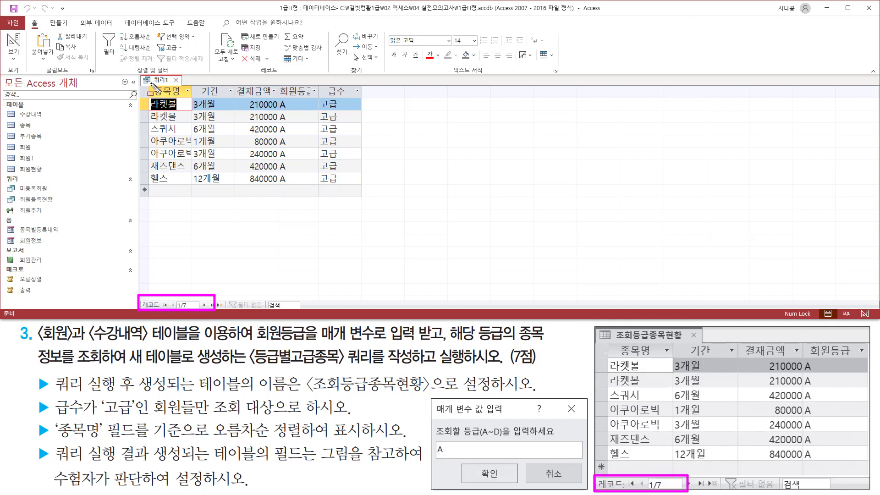
pyautogui.moveTo(151, 83)
pyautogui.mouseDown()
pyautogui.moveTo(157, 95)
pyautogui.moveTo(183, 98)
pyautogui.moveTo(322, 103)
pyautogui.mouseUp()
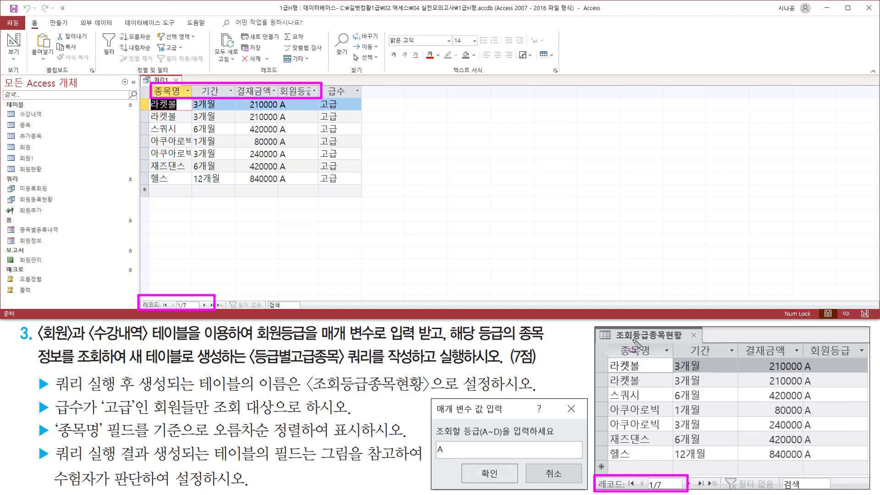
pyautogui.moveTo(612, 340)
pyautogui.mouseDown()
pyautogui.moveTo(876, 369)
pyautogui.moveTo(862, 362)
pyautogui.mouseUp()
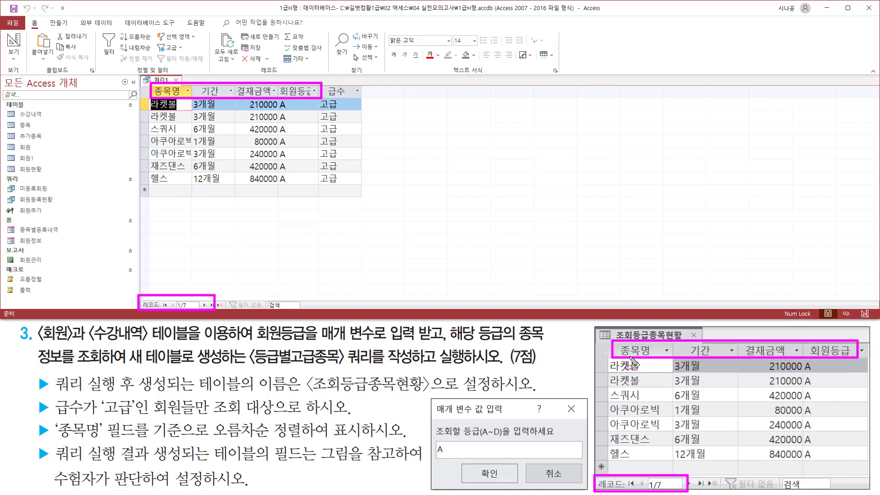
pyautogui.moveTo(610, 360)
pyautogui.mouseDown()
pyautogui.moveTo(645, 386)
pyautogui.moveTo(668, 465)
pyautogui.mouseUp()
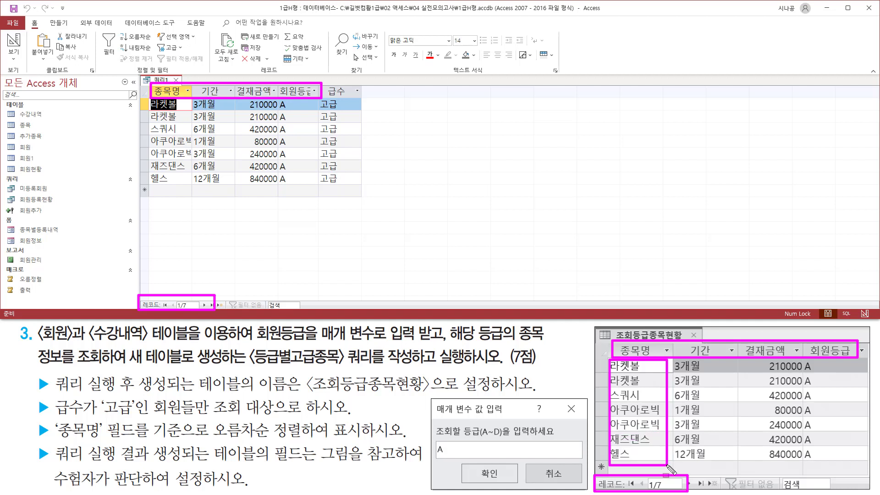
pyautogui.moveTo(150, 97)
pyautogui.mouseDown()
pyautogui.moveTo(159, 156)
pyautogui.moveTo(191, 185)
pyautogui.mouseUp()
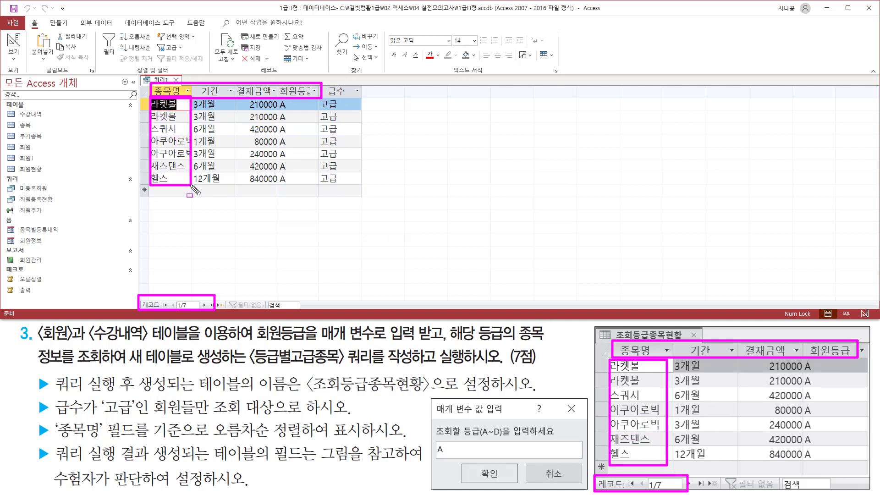
pyautogui.moveTo(191, 98); pyautogui.dragTo(227, 185)
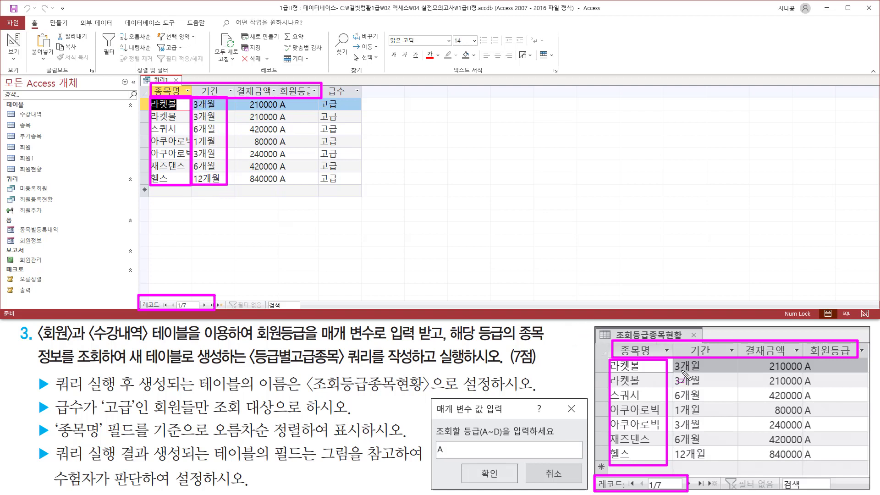
pyautogui.moveTo(671, 360); pyautogui.dragTo(711, 464)
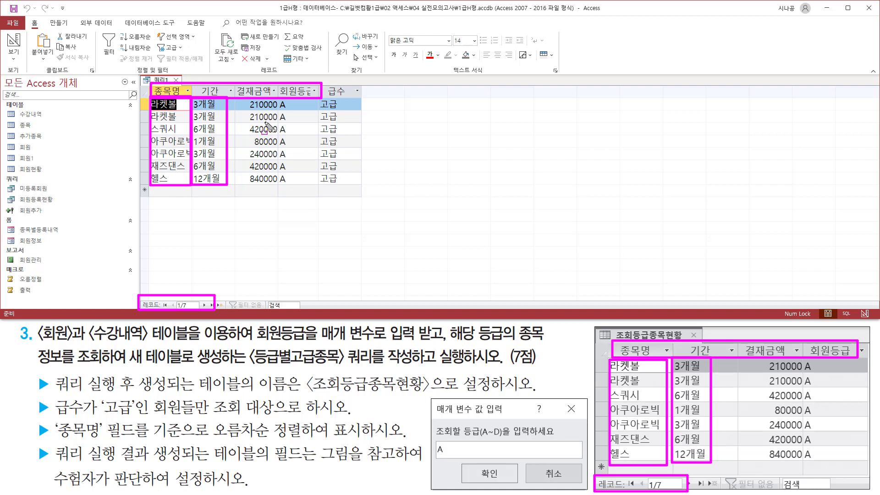
pyautogui.moveTo(239, 99)
pyautogui.mouseDown()
pyautogui.moveTo(279, 111)
pyautogui.moveTo(280, 197)
pyautogui.moveTo(279, 187)
pyautogui.mouseUp()
pyautogui.moveTo(759, 359)
pyautogui.mouseDown()
pyautogui.moveTo(767, 410)
pyautogui.moveTo(799, 462)
pyautogui.mouseUp()
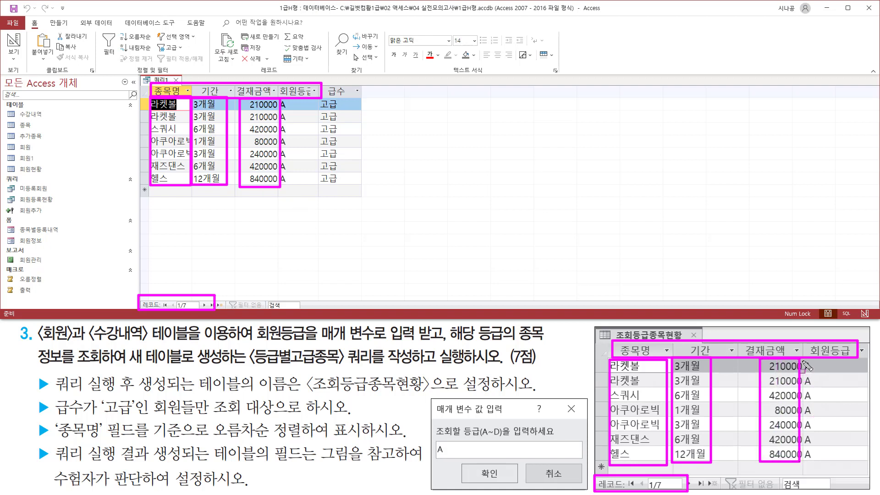
pyautogui.moveTo(801, 360)
pyautogui.mouseDown()
pyautogui.moveTo(825, 475)
pyautogui.moveTo(822, 468)
pyautogui.mouseUp()
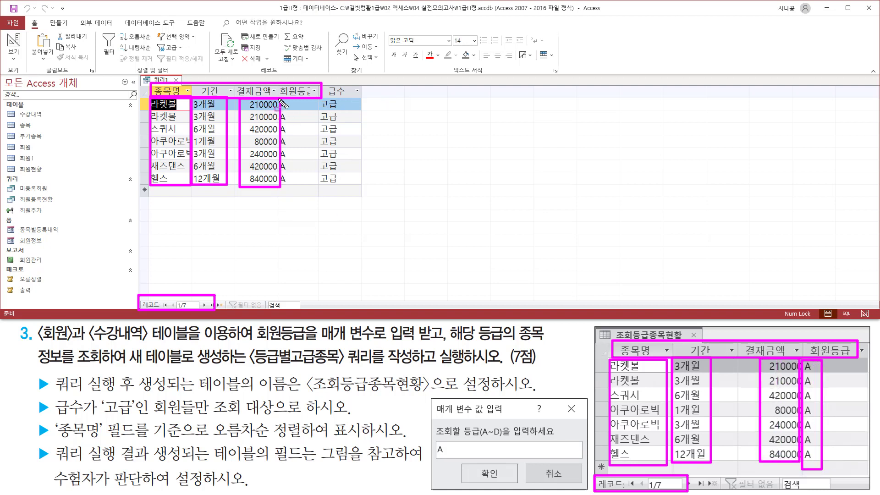
pyautogui.moveTo(278, 99)
pyautogui.mouseDown()
pyautogui.moveTo(293, 194)
pyautogui.moveTo(290, 187)
pyautogui.mouseUp()
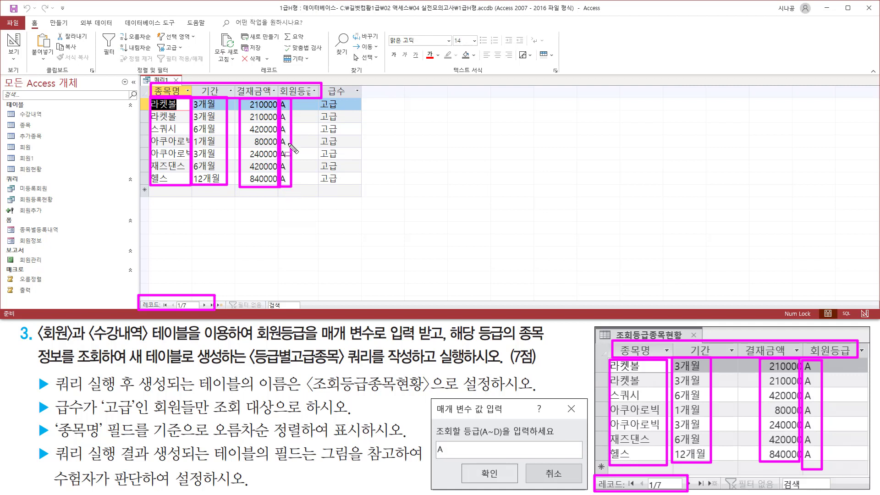
pyautogui.moveTo(341, 87)
pyautogui.mouseDown()
pyautogui.moveTo(347, 95)
pyautogui.moveTo(362, 76)
pyautogui.mouseUp()
pyautogui.moveTo(353, 152); pyautogui.dragTo(359, 149)
pyautogui.press('Escape')
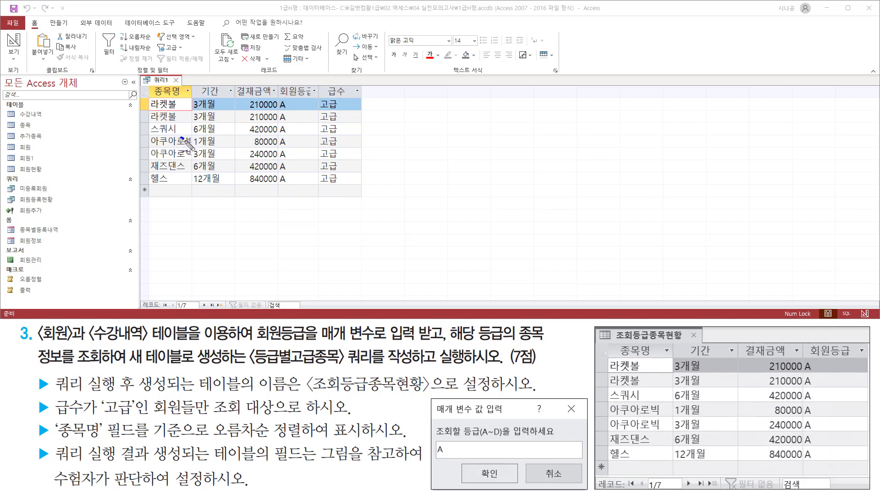
# Step: Fit the widths of the 회원등급 and 종목명 columns in the result datasheet to their contents
pyautogui.moveTo(183, 137); pyautogui.dragTo(192, 123)
pyautogui.moveTo(306, 84); pyautogui.dragTo(320, 77)
pyautogui.moveTo(303, 109); pyautogui.dragTo(310, 107)
pyautogui.press('Escape')
pyautogui.click(318, 88)
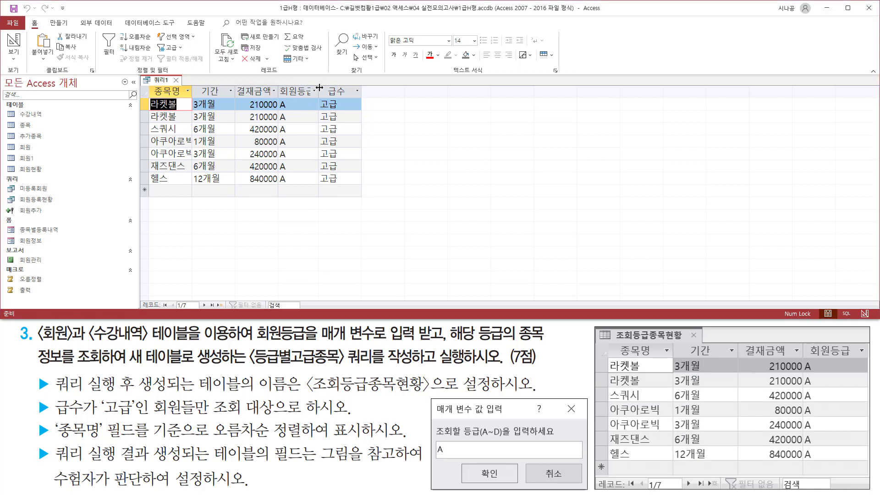
pyautogui.doubleClick(318, 87)
pyautogui.doubleClick(193, 90)
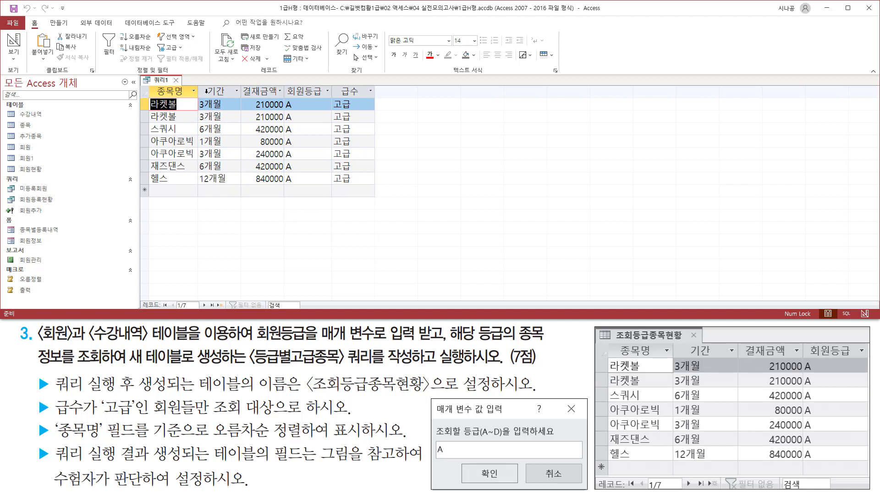
# Step: Return the query to Design view and hide the 급수 field from its output while keeping the "고급" criterion
pyautogui.rightClick(162, 81)
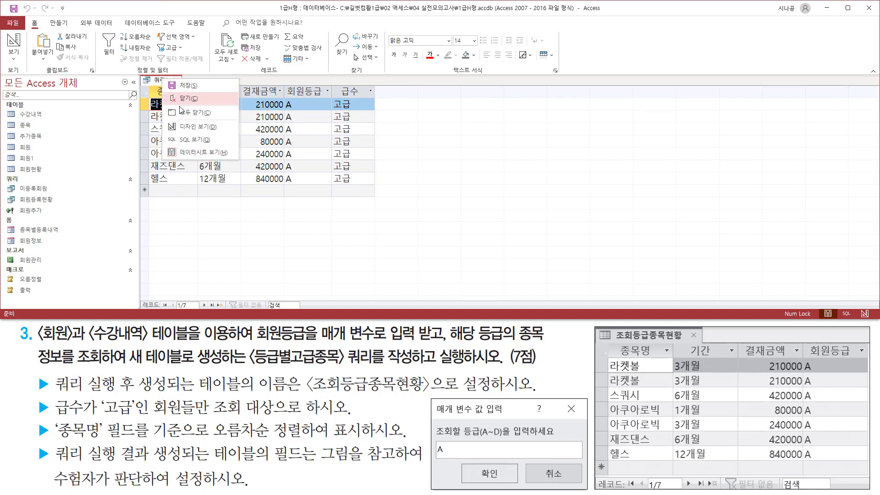
pyautogui.click(192, 127)
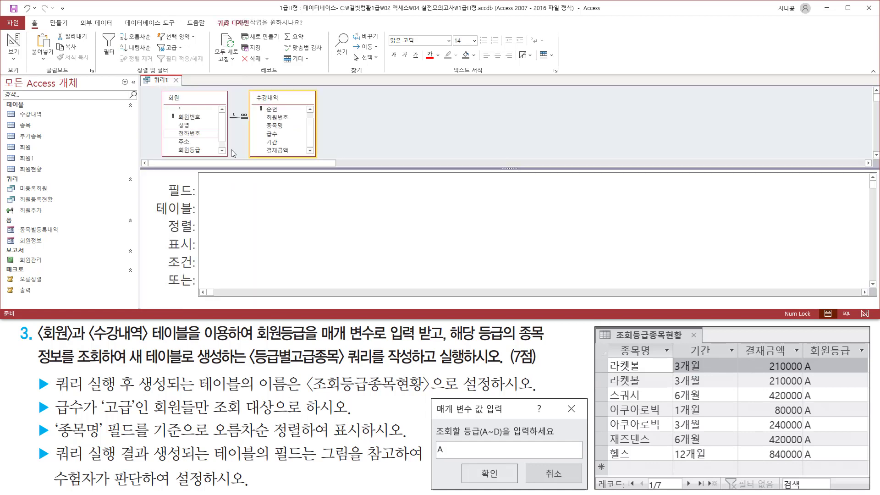
pyautogui.moveTo(545, 176)
pyautogui.mouseDown()
pyautogui.moveTo(568, 278)
pyautogui.moveTo(600, 277)
pyautogui.mouseUp()
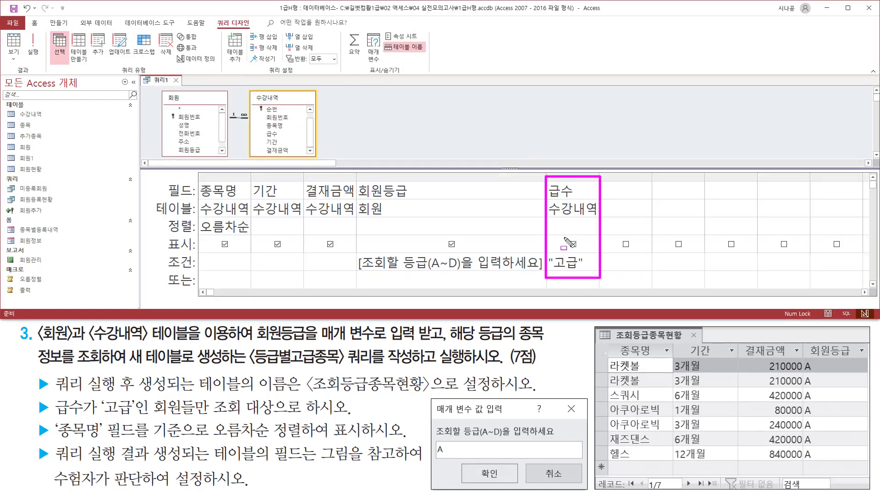
pyautogui.moveTo(161, 251); pyautogui.dragTo(198, 252)
pyautogui.moveTo(567, 236); pyautogui.dragTo(583, 253)
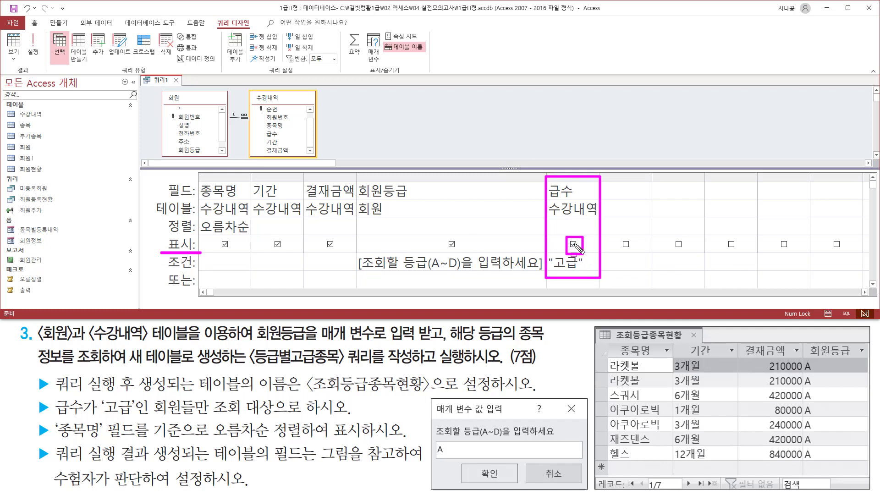
pyautogui.click(573, 244)
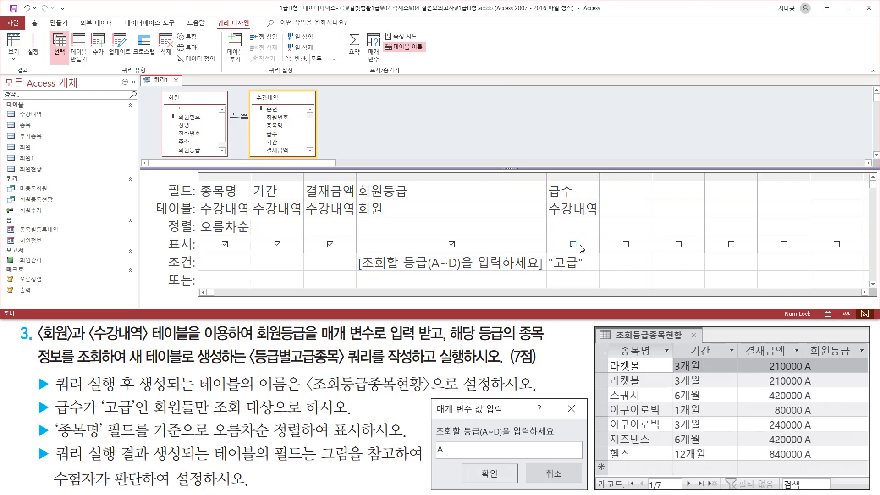
pyautogui.moveTo(567, 237); pyautogui.dragTo(583, 252)
# Step: Run the select query with member grade A and compare the returned columns and rows with the expected result
pyautogui.moveTo(25, 29); pyautogui.dragTo(44, 61)
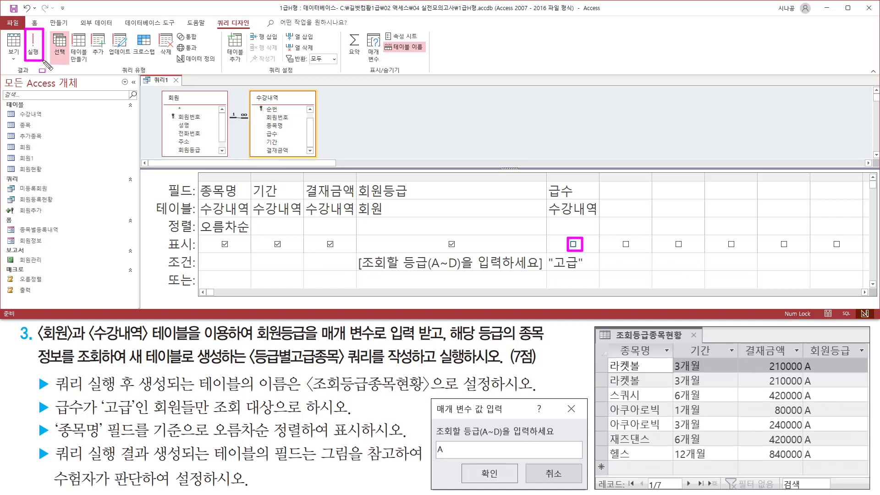
pyautogui.click(33, 43)
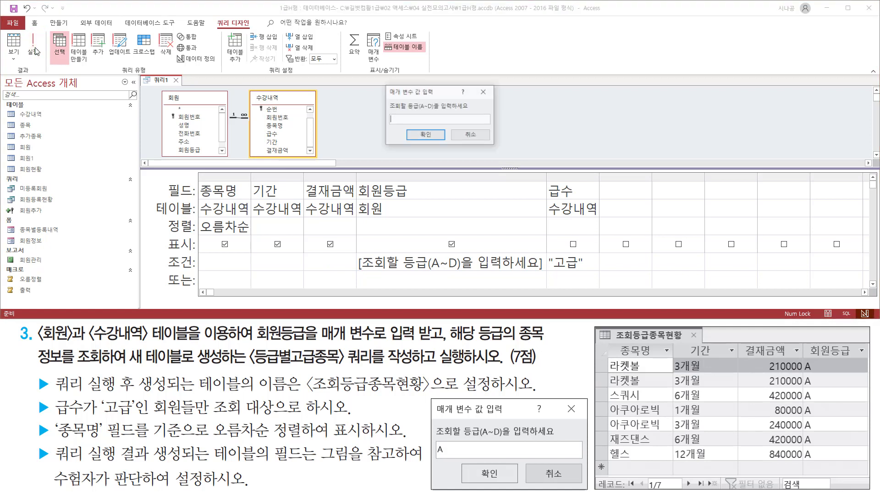
pyautogui.moveTo(383, 84)
pyautogui.mouseDown()
pyautogui.moveTo(385, 118)
pyautogui.moveTo(503, 156)
pyautogui.mouseUp()
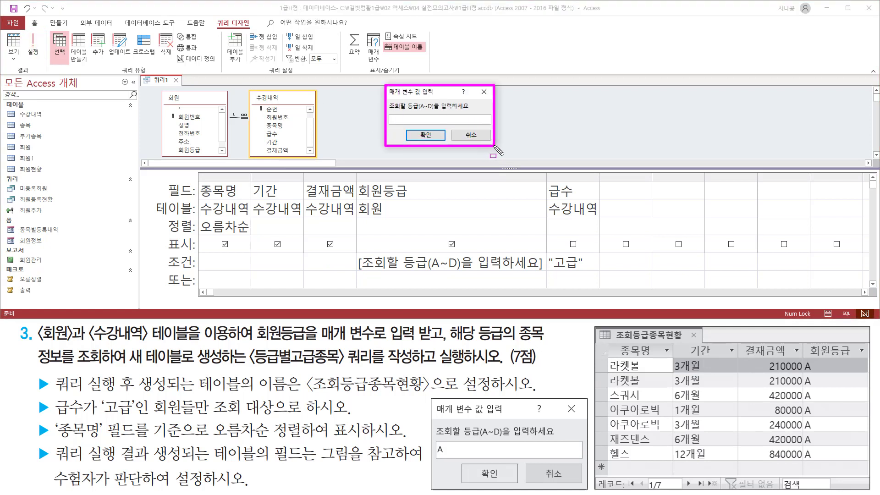
pyautogui.click(415, 120)
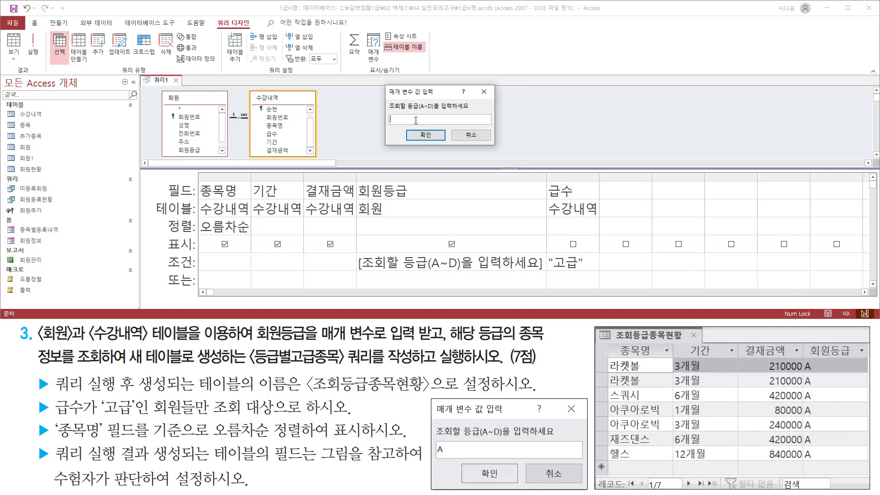
pyautogui.click(426, 135)
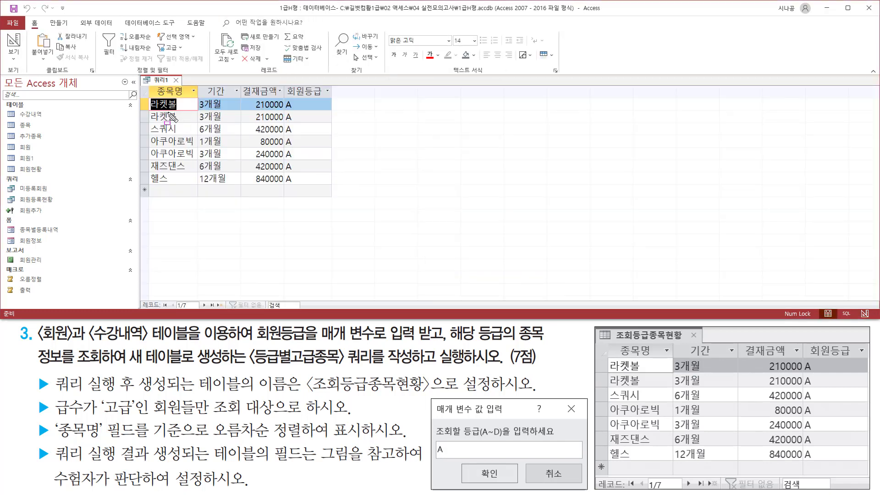
pyautogui.moveTo(148, 86)
pyautogui.mouseDown()
pyautogui.moveTo(154, 163)
pyautogui.moveTo(333, 187)
pyautogui.mouseUp()
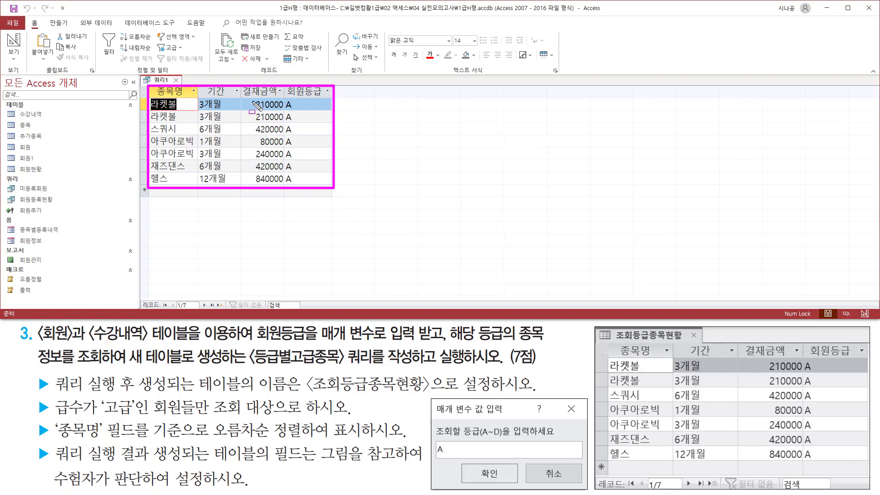
pyautogui.moveTo(255, 104)
pyautogui.mouseDown()
pyautogui.moveTo(250, 120)
pyautogui.moveTo(277, 185)
pyautogui.moveTo(280, 98)
pyautogui.mouseUp()
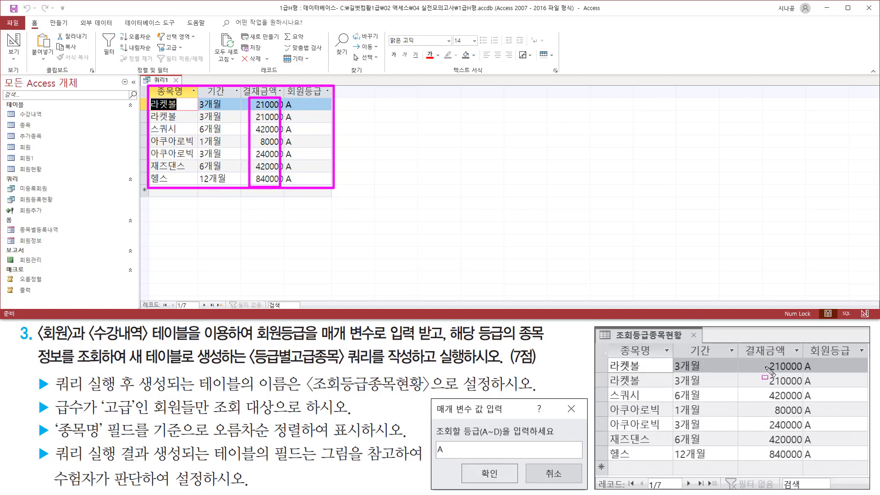
pyautogui.moveTo(759, 360)
pyautogui.mouseDown()
pyautogui.moveTo(775, 418)
pyautogui.moveTo(802, 458)
pyautogui.mouseUp()
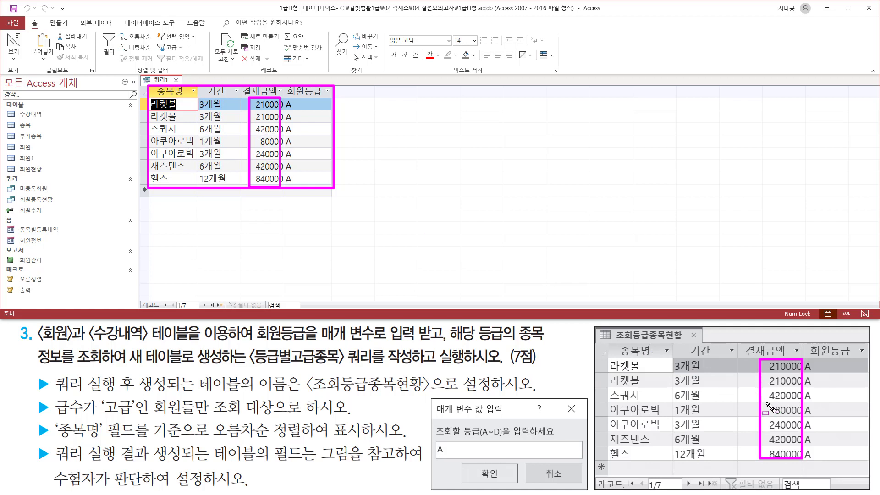
pyautogui.press('Escape')
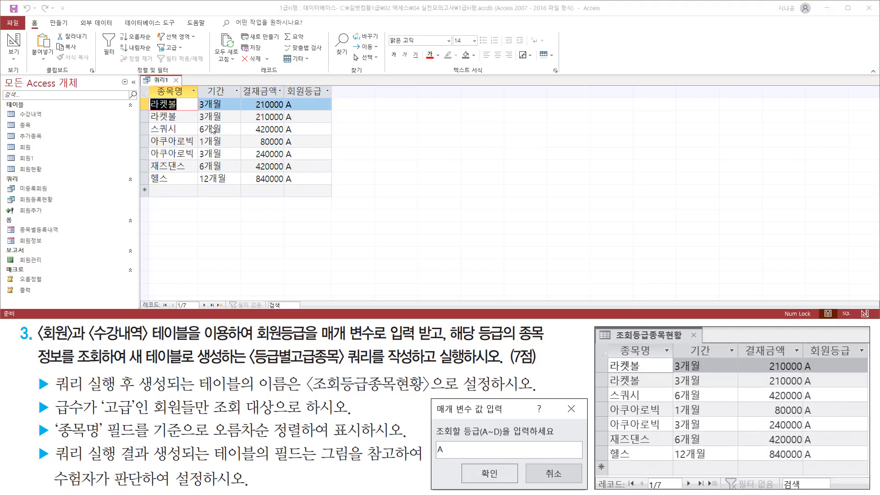
pyautogui.click(178, 106)
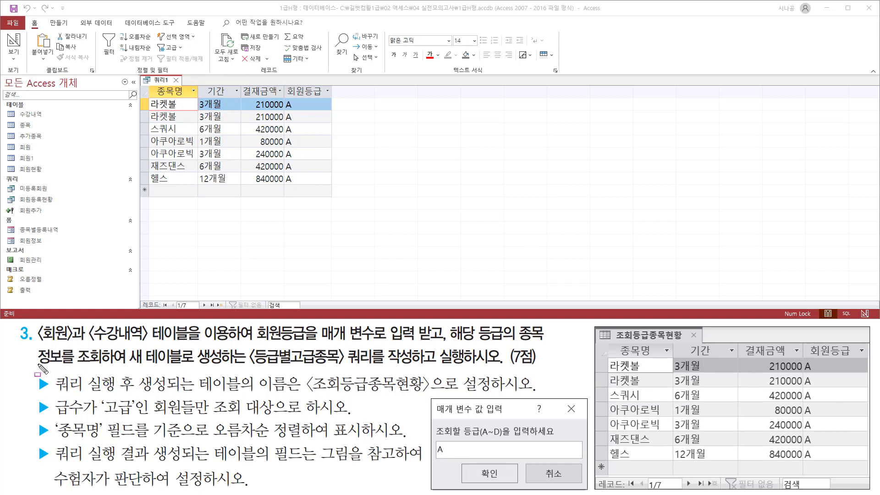
pyautogui.moveTo(37, 363); pyautogui.dragTo(224, 366)
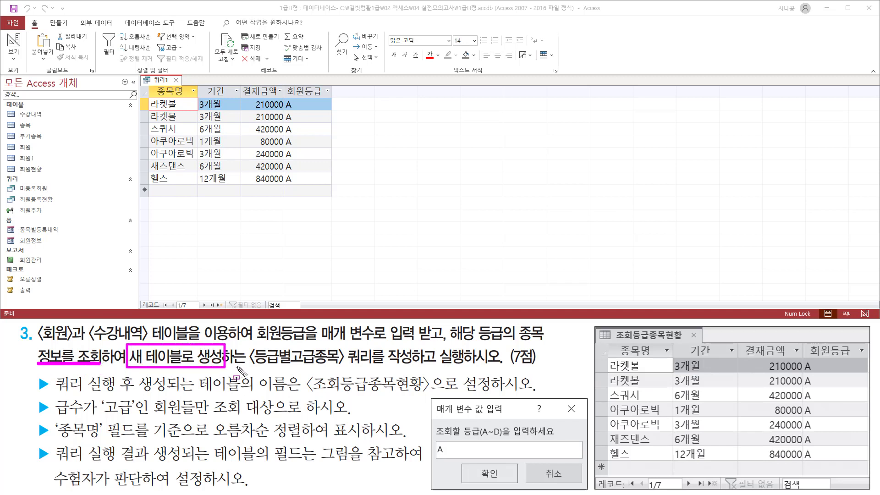
# Step: Reopen the query in Design view and change its type to a make-table query
pyautogui.rightClick(164, 81)
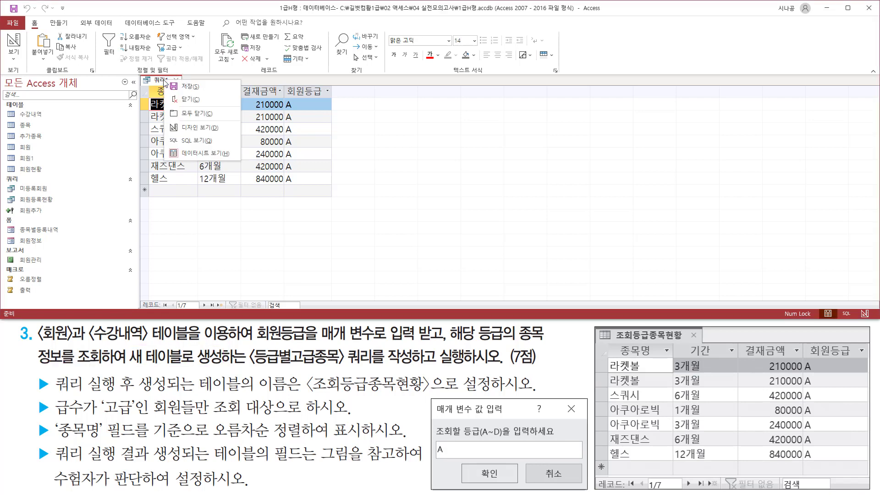
pyautogui.click(185, 130)
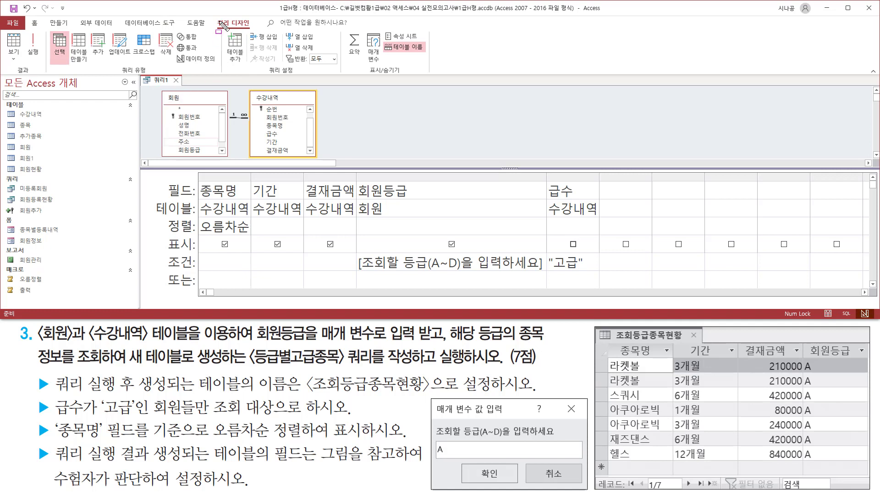
pyautogui.moveTo(213, 15); pyautogui.dragTo(261, 30)
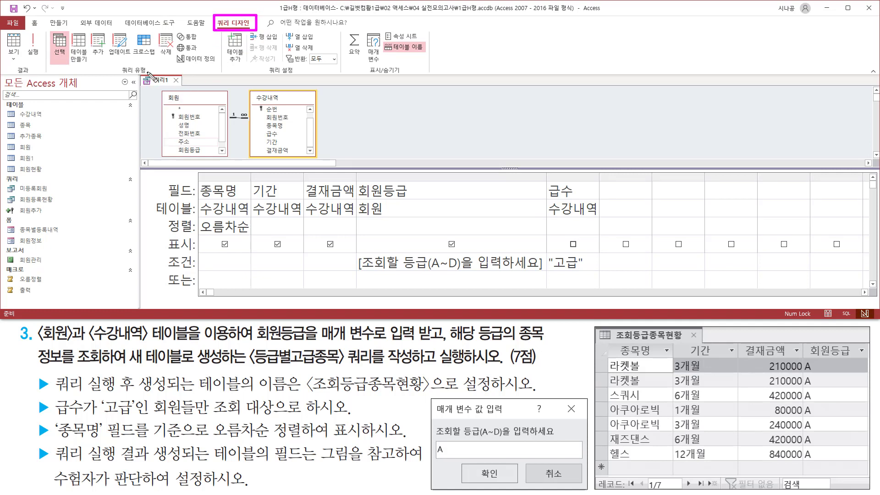
pyautogui.moveTo(119, 64)
pyautogui.mouseDown()
pyautogui.moveTo(134, 78)
pyautogui.moveTo(157, 77)
pyautogui.mouseUp()
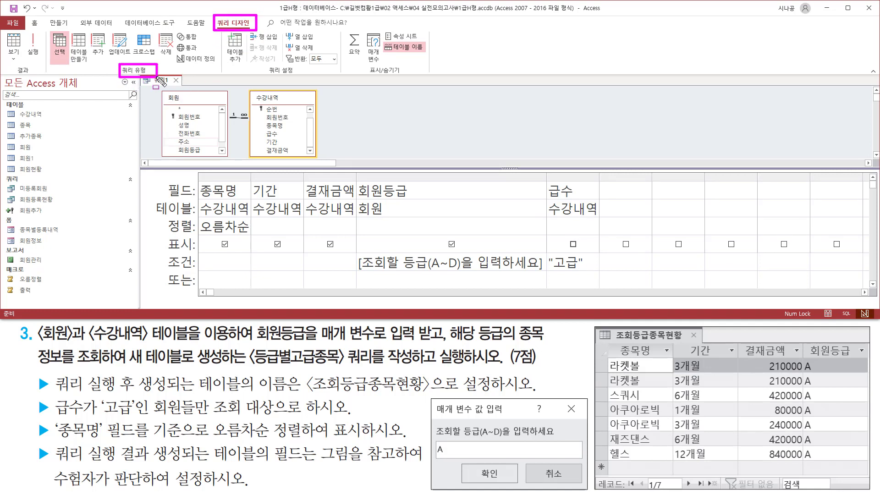
pyautogui.moveTo(70, 30); pyautogui.dragTo(89, 70)
pyautogui.click(78, 48)
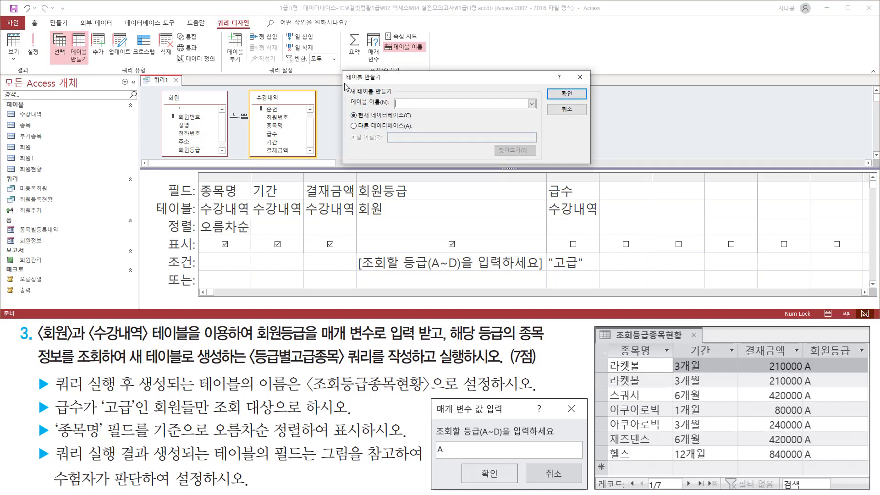
# Step: Name the new table 조회등급종목현황 and keep the current database as its destination
pyautogui.moveTo(345, 84)
pyautogui.mouseDown()
pyautogui.moveTo(410, 109)
pyautogui.moveTo(536, 109)
pyautogui.mouseUp()
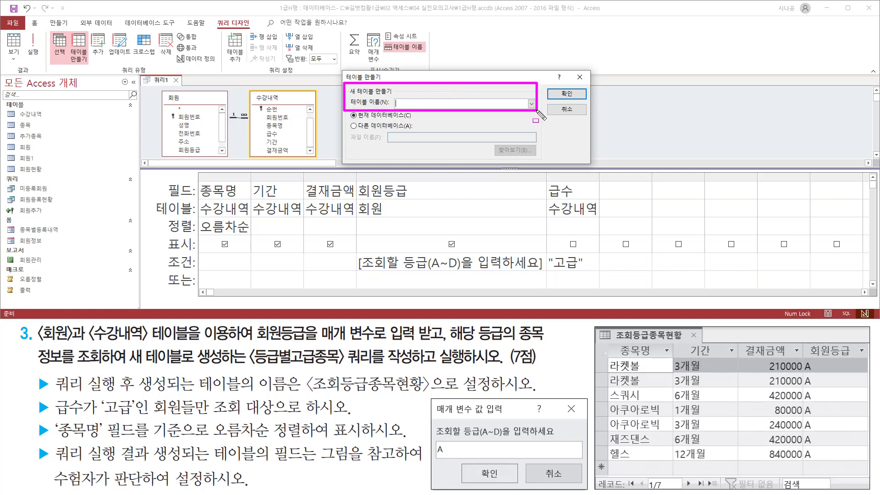
pyautogui.press('Escape')
pyautogui.click(410, 107)
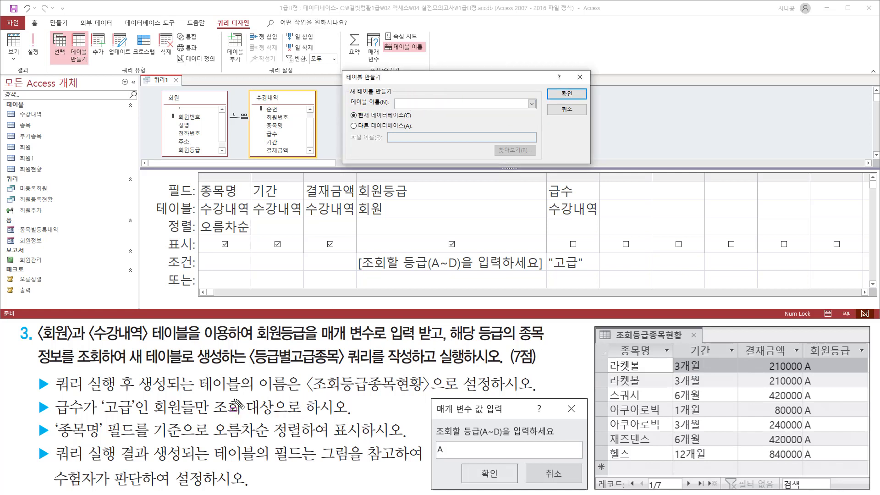
pyautogui.moveTo(200, 393); pyautogui.dragTo(429, 395)
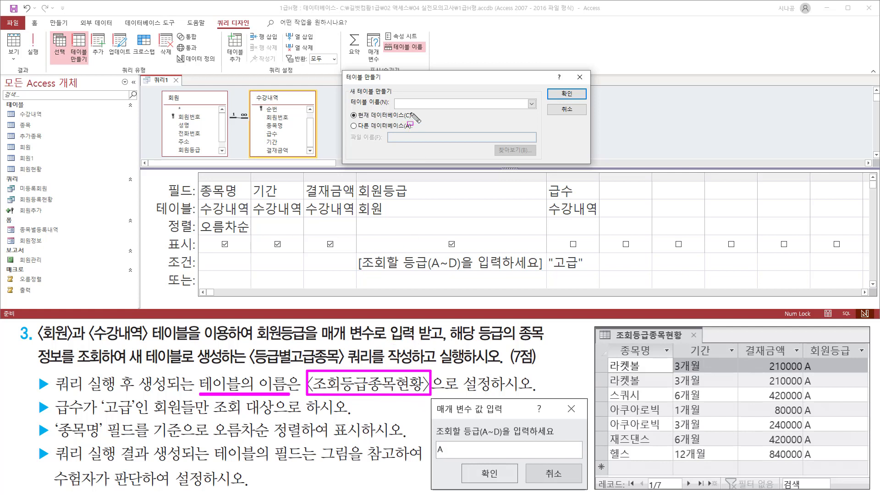
pyautogui.press('Escape')
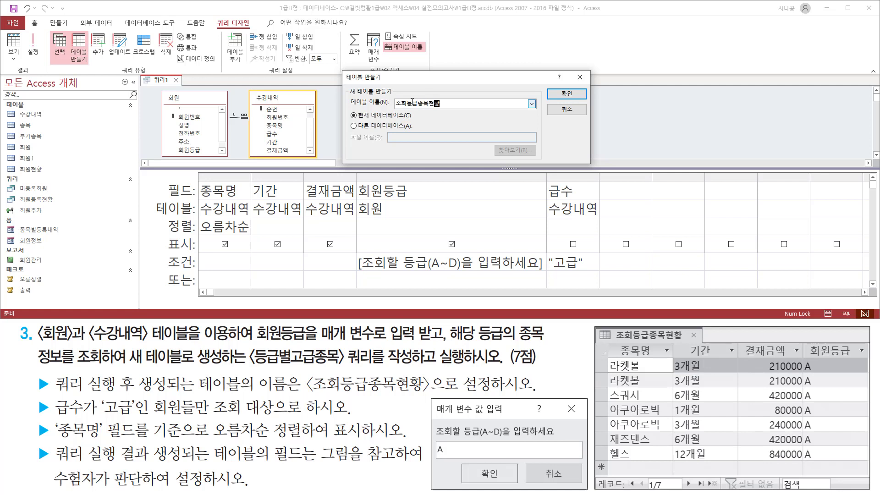
pyautogui.hotkey('ctrl', '2')
pyautogui.moveTo(390, 111); pyautogui.dragTo(449, 111)
pyautogui.moveTo(551, 83); pyautogui.dragTo(580, 104)
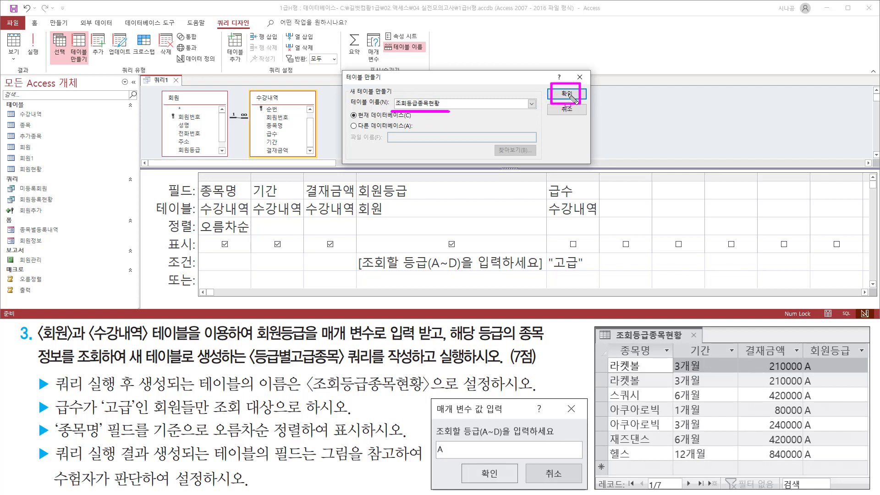
pyautogui.press('Escape')
pyautogui.click(567, 94)
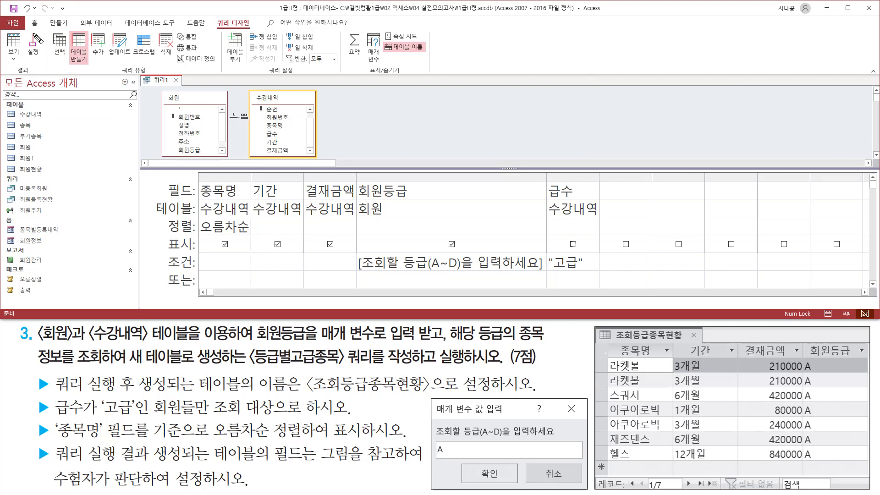
# Step: Run the make-table query with member grade A and accept creating the new table from the selected records
pyautogui.hotkey('ctrl', 'shift', 'd')
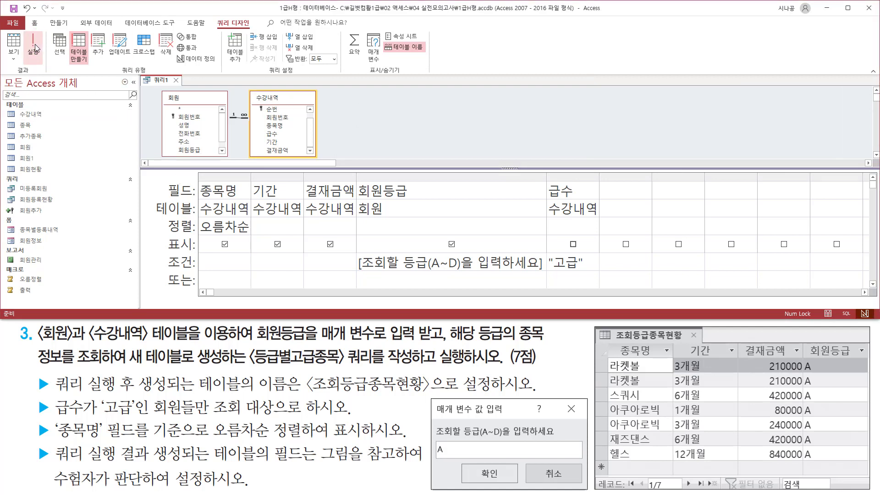
pyautogui.click(33, 44)
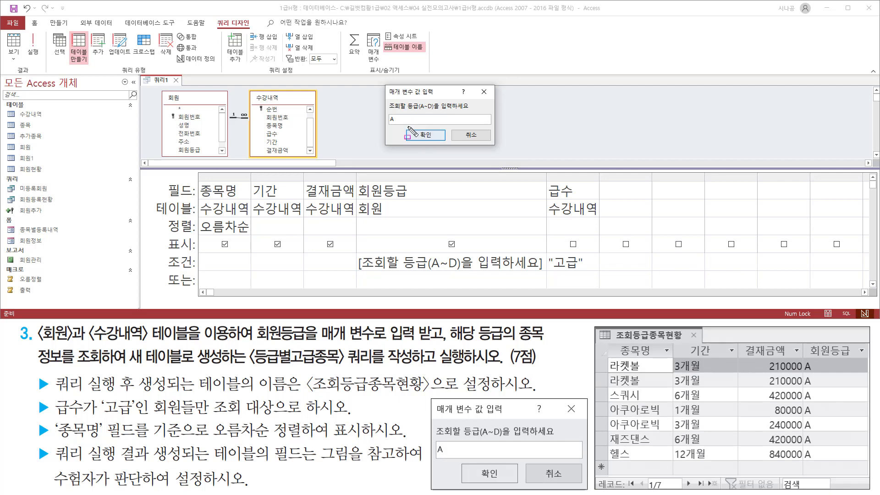
pyautogui.click(436, 139)
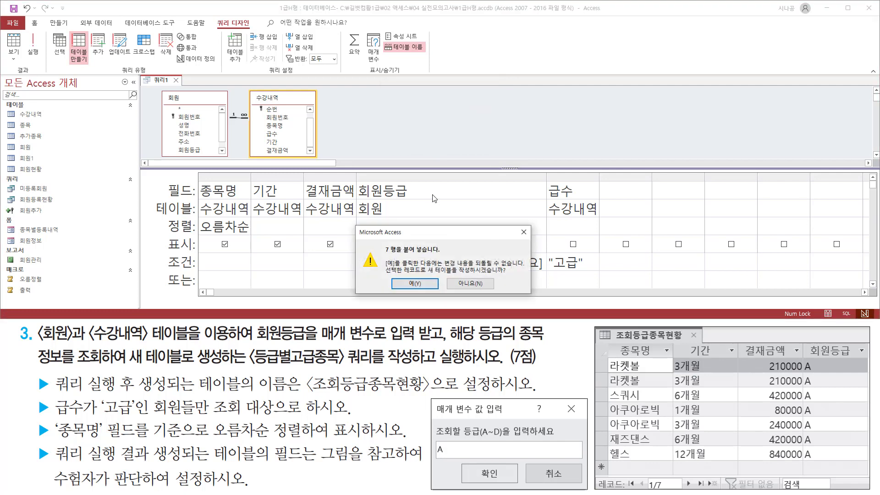
pyautogui.moveTo(426, 231); pyautogui.dragTo(458, 87)
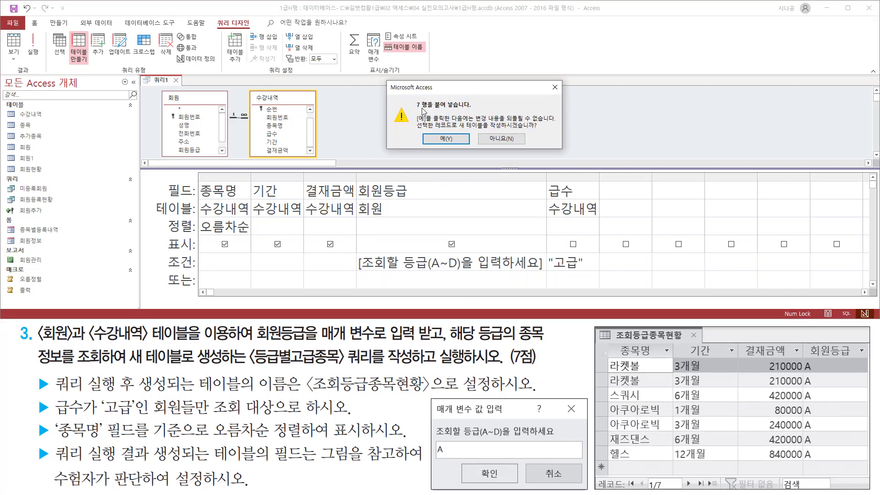
pyautogui.moveTo(414, 110)
pyautogui.mouseDown()
pyautogui.moveTo(477, 110)
pyautogui.moveTo(539, 132)
pyautogui.mouseUp()
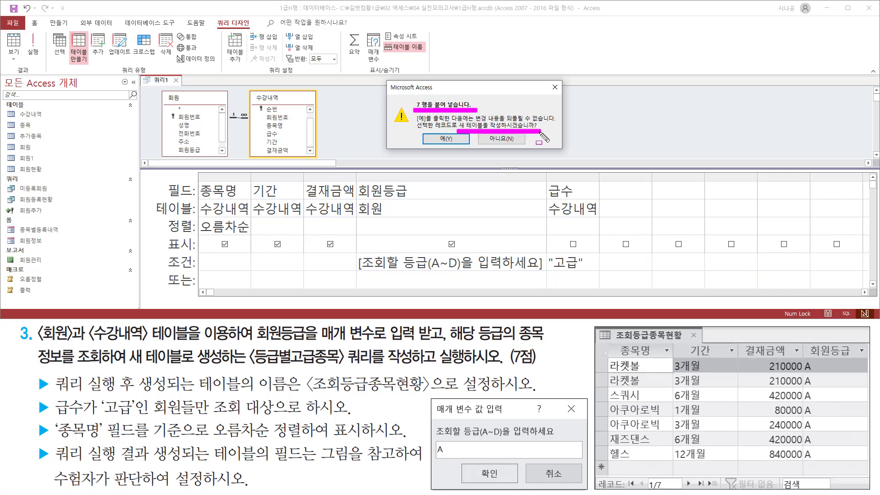
pyautogui.moveTo(429, 133); pyautogui.dragTo(455, 144)
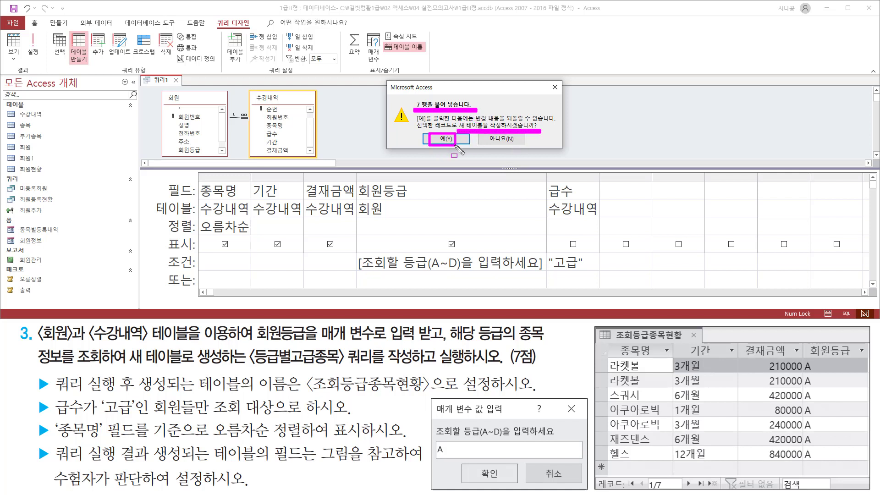
pyautogui.press('Escape')
pyautogui.click(447, 139)
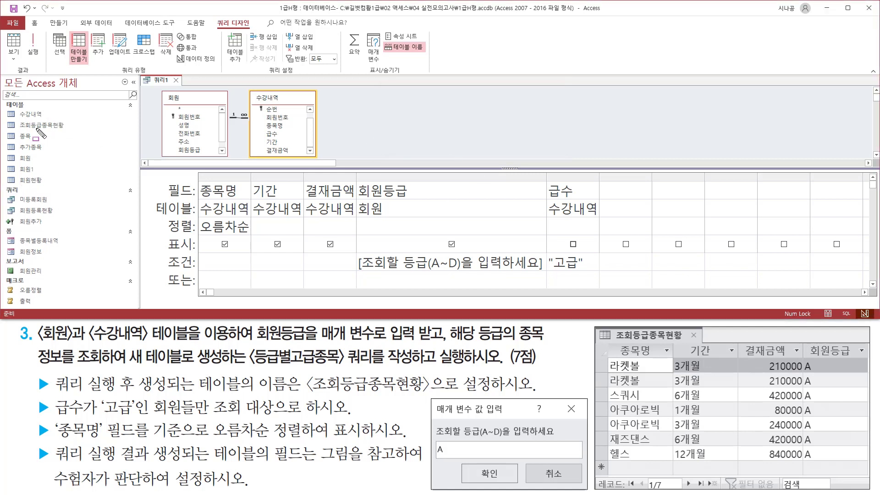
pyautogui.moveTo(15, 118); pyautogui.dragTo(73, 133)
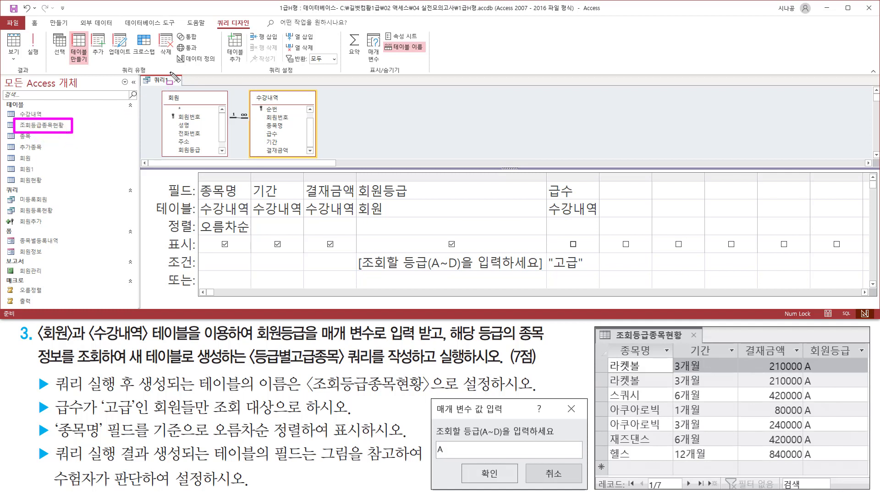
# Step: Close the make-table query and agree to save its design changes
pyautogui.moveTo(171, 71)
pyautogui.mouseDown()
pyautogui.moveTo(173, 85)
pyautogui.moveTo(185, 88)
pyautogui.mouseUp()
pyautogui.click(176, 82)
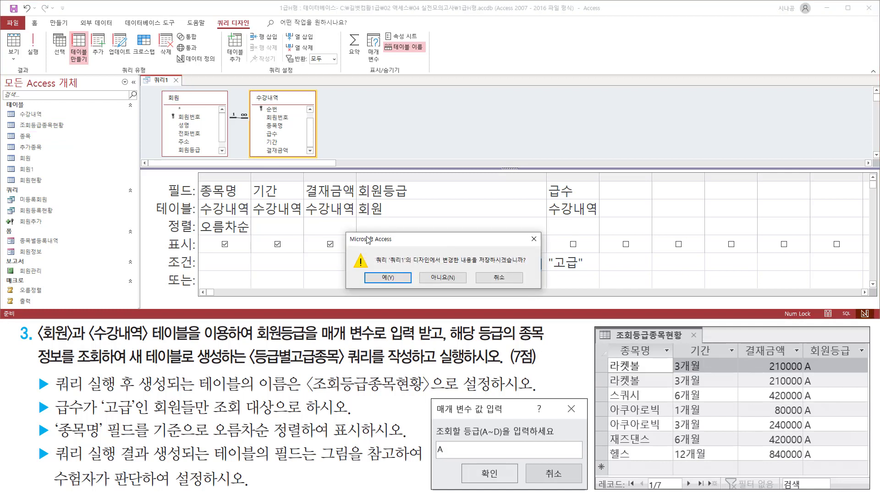
pyautogui.moveTo(479, 265); pyautogui.dragTo(537, 264)
pyautogui.moveTo(368, 271); pyautogui.dragTo(406, 284)
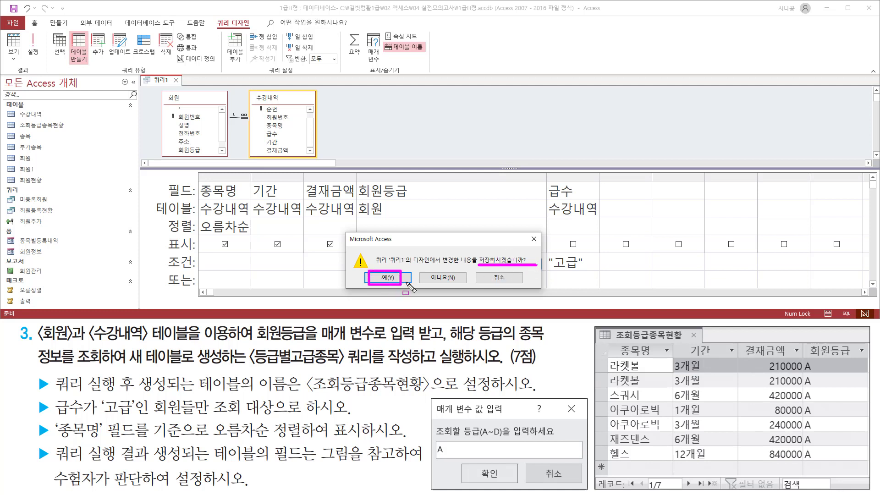
pyautogui.press('Escape')
pyautogui.click(388, 278)
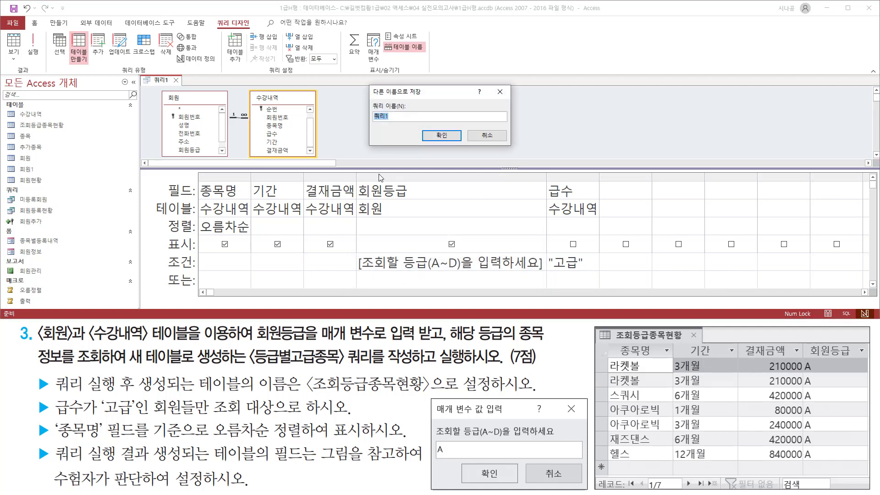
# Step: Save the query under the name 등급별고급종목
pyautogui.moveTo(370, 100); pyautogui.dragTo(408, 125)
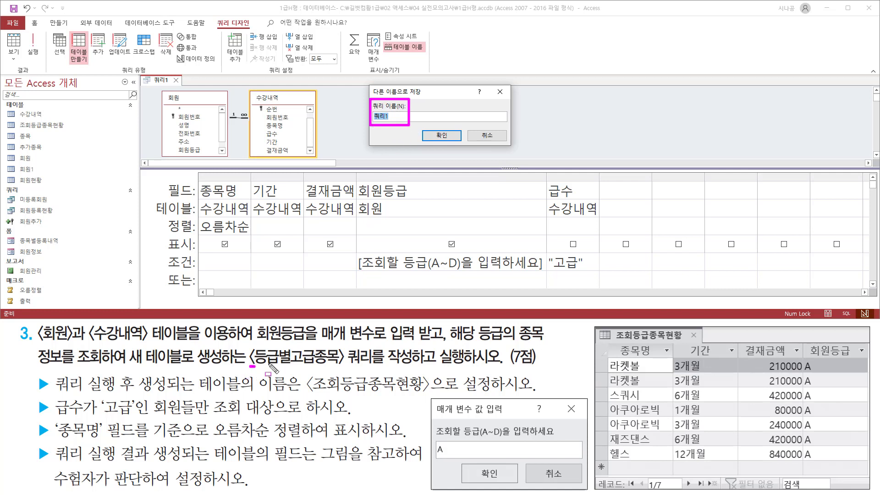
pyautogui.moveTo(250, 365); pyautogui.dragTo(414, 367)
pyautogui.press('Escape')
pyautogui.click(408, 98)
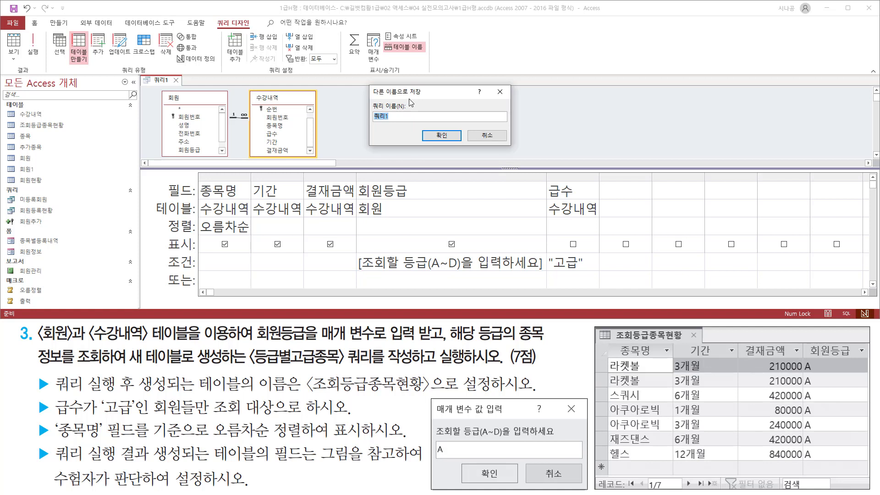
pyautogui.press('BackSpace')
pyautogui.moveTo(368, 124)
pyautogui.mouseDown()
pyautogui.moveTo(411, 122)
pyautogui.moveTo(451, 143)
pyautogui.mouseUp()
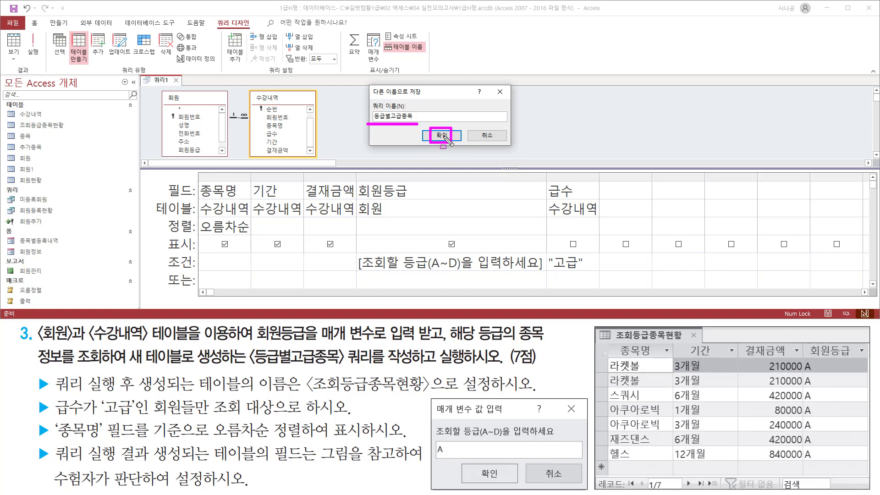
pyautogui.click(441, 135)
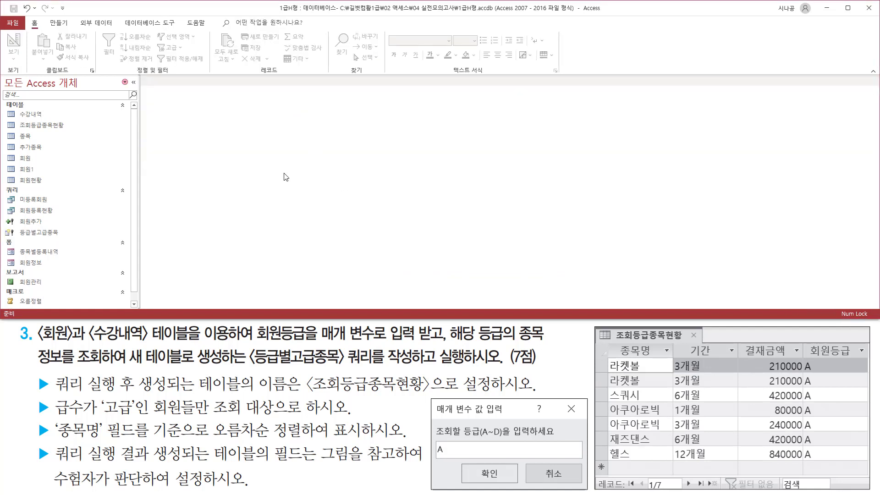
pyautogui.moveTo(13, 239)
pyautogui.mouseDown()
pyautogui.moveTo(64, 242)
pyautogui.moveTo(70, 227)
pyautogui.mouseUp()
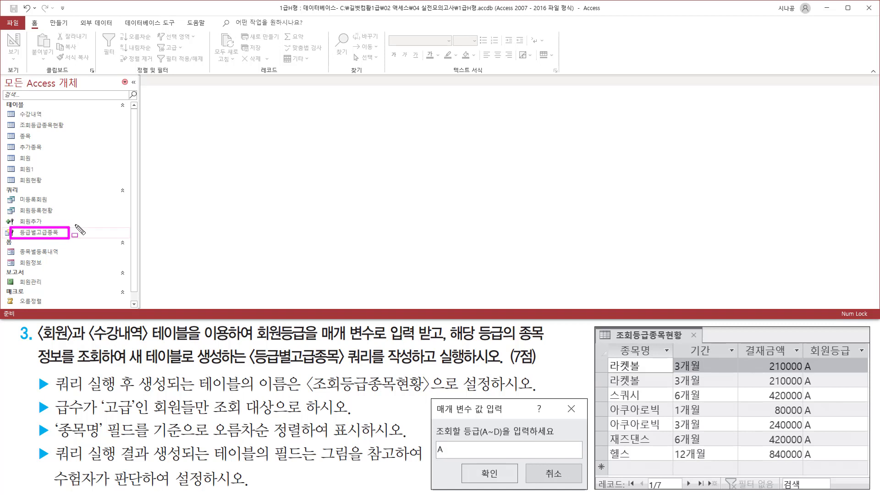
pyautogui.press('Escape')
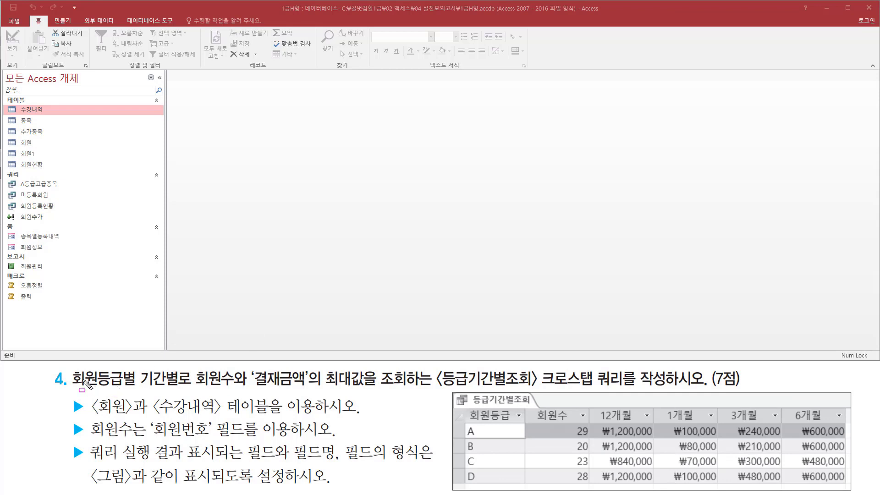
# Step: Read the requirements for the 등급기간별조회 crosstab query, including its source tables, summarized fields and expected result
pyautogui.moveTo(72, 389)
pyautogui.mouseDown()
pyautogui.moveTo(318, 390)
pyautogui.moveTo(319, 367)
pyautogui.moveTo(408, 390)
pyautogui.moveTo(707, 392)
pyautogui.mouseUp()
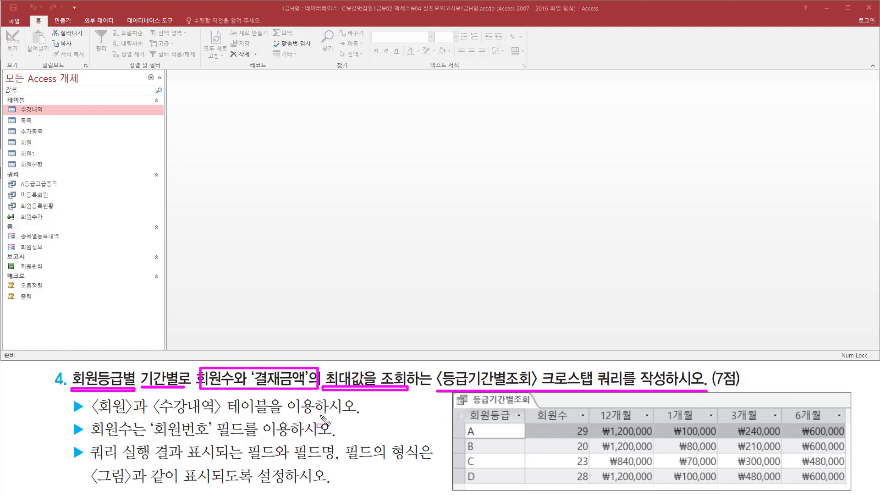
pyautogui.press('Escape')
pyautogui.hotkey('ctrl', 'shift', 'd')
pyautogui.moveTo(539, 367); pyautogui.dragTo(628, 390)
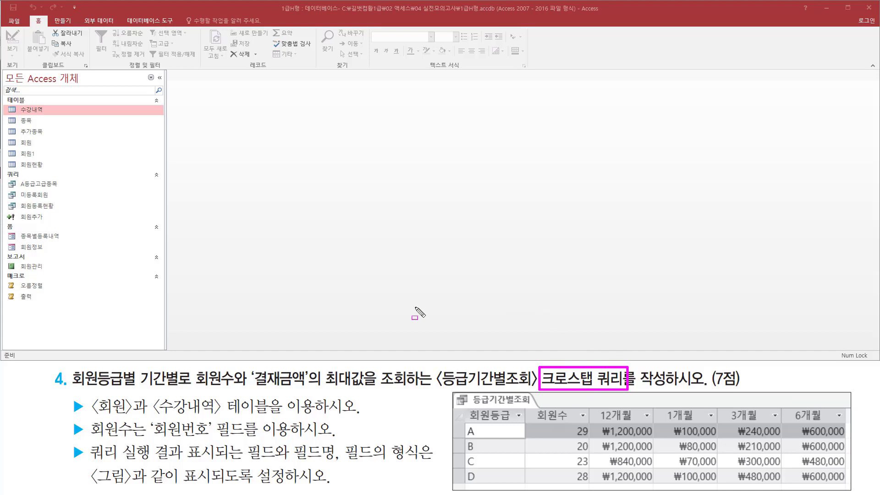
pyautogui.moveTo(88, 395)
pyautogui.mouseDown()
pyautogui.moveTo(98, 413)
pyautogui.moveTo(132, 417)
pyautogui.moveTo(372, 417)
pyautogui.mouseUp()
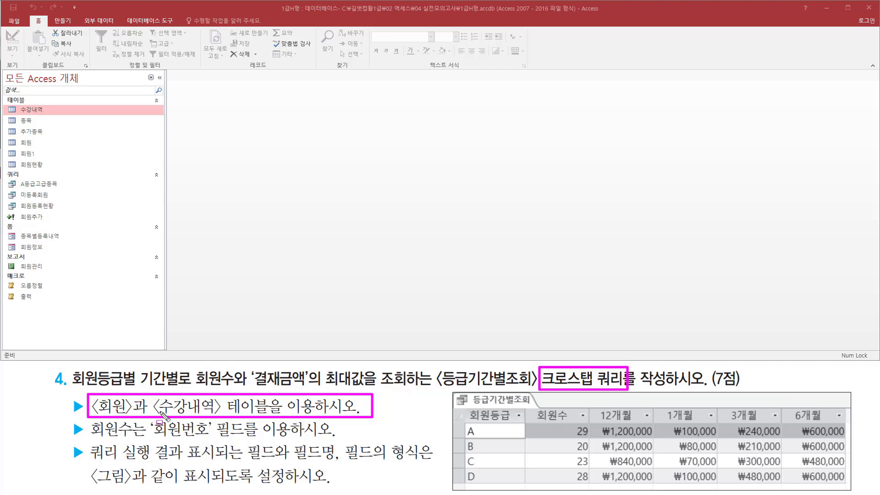
pyautogui.press('Escape')
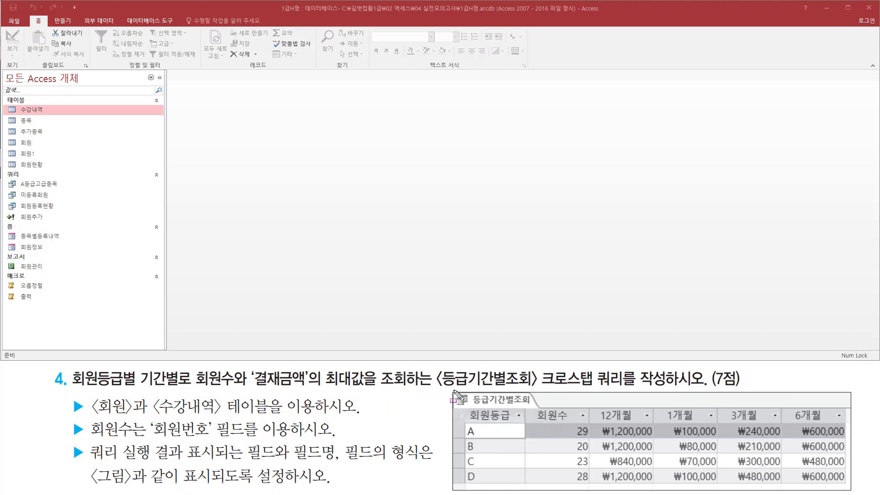
pyautogui.moveTo(453, 390)
pyautogui.mouseDown()
pyautogui.moveTo(752, 480)
pyautogui.moveTo(853, 491)
pyautogui.mouseUp()
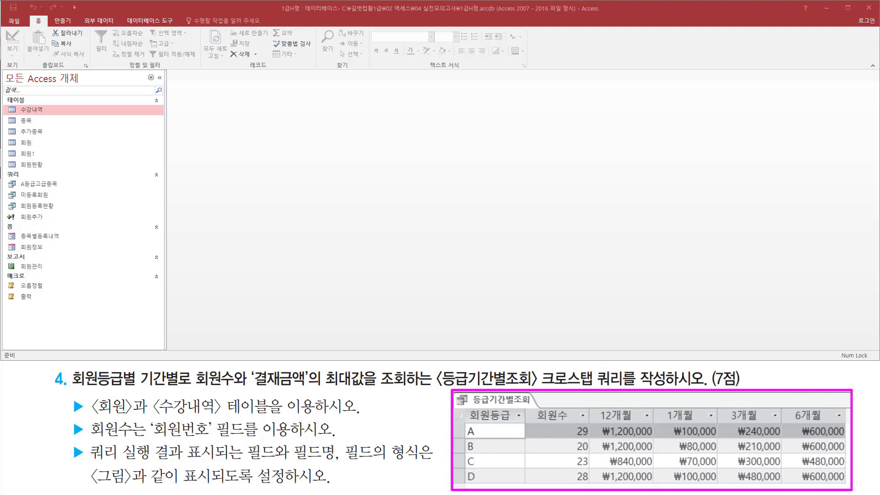
pyautogui.press('Escape')
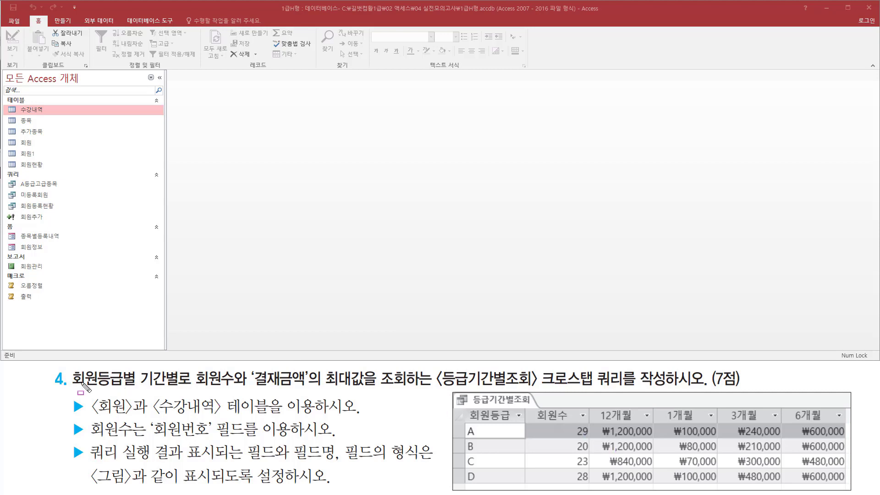
# Step: Examine the expected 등급기간별조회 result for its row headings, column headings, value area, field names and formats
pyautogui.moveTo(73, 388); pyautogui.dragTo(130, 387)
pyautogui.moveTo(462, 402); pyautogui.dragTo(518, 486)
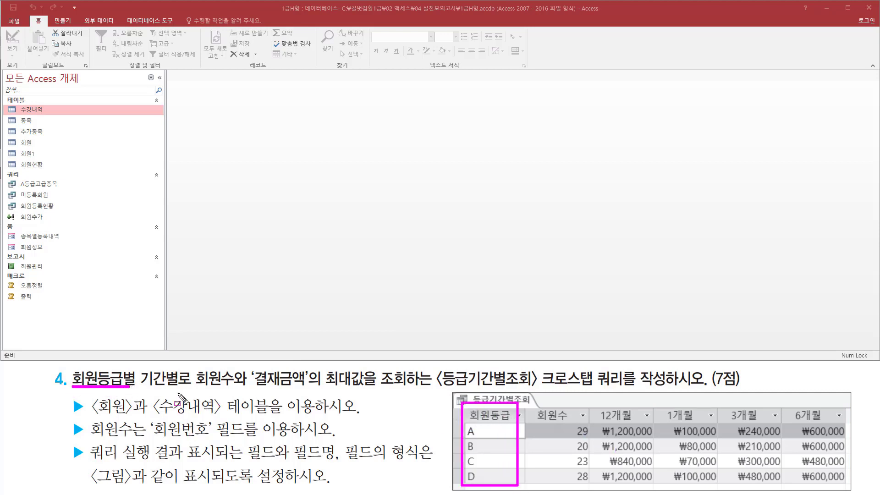
pyautogui.moveTo(140, 388); pyautogui.dragTo(178, 388)
pyautogui.moveTo(595, 404)
pyautogui.mouseDown()
pyautogui.moveTo(627, 426)
pyautogui.moveTo(846, 423)
pyautogui.mouseUp()
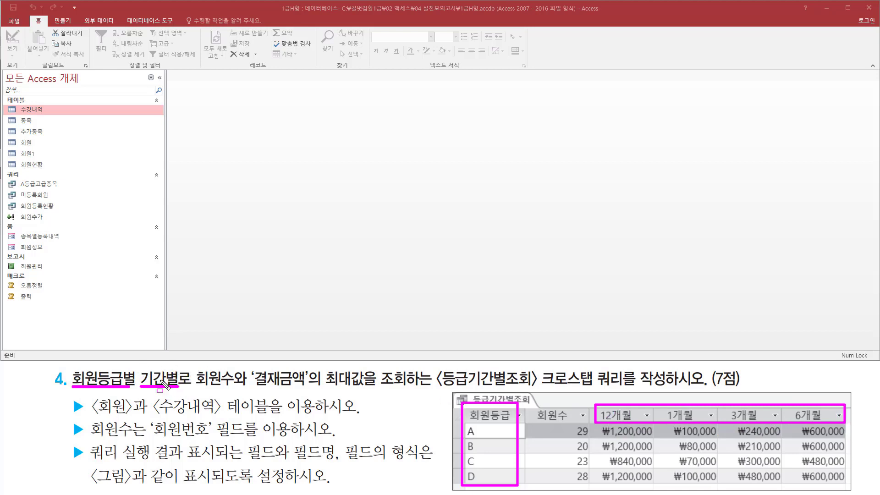
pyautogui.moveTo(535, 406); pyautogui.dragTo(588, 486)
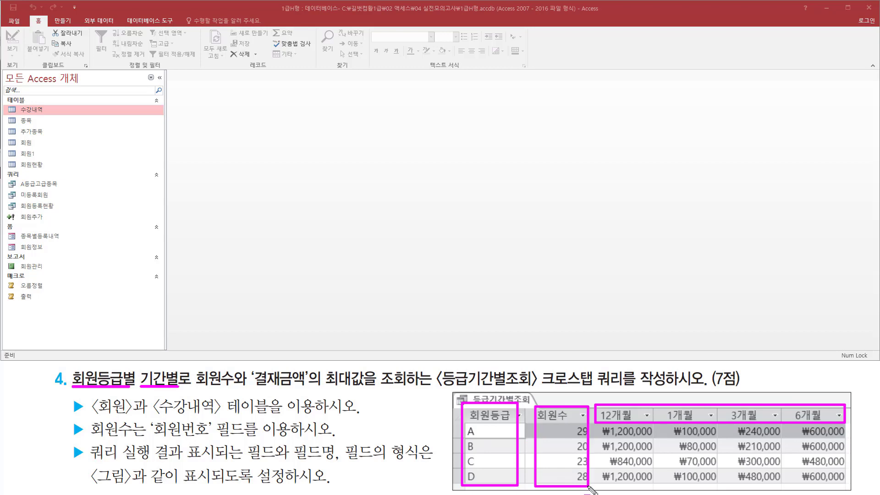
pyautogui.moveTo(600, 425)
pyautogui.mouseDown()
pyautogui.moveTo(625, 486)
pyautogui.moveTo(844, 492)
pyautogui.mouseUp()
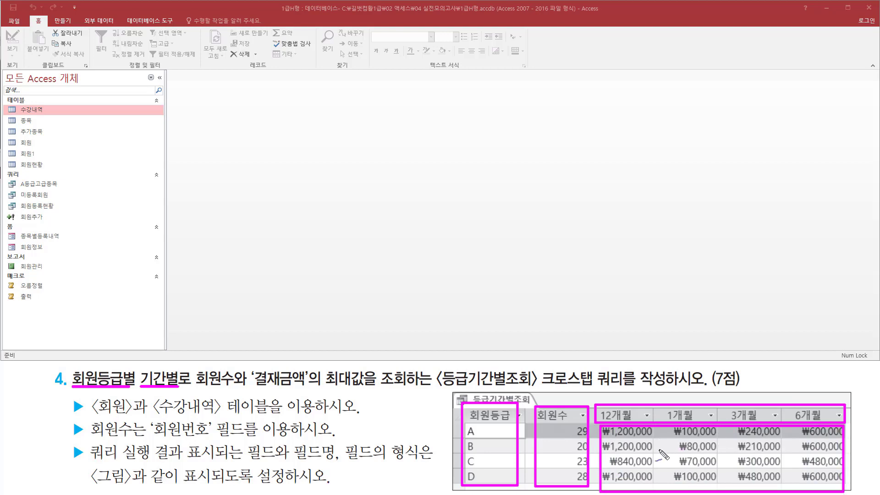
pyautogui.moveTo(663, 451)
pyautogui.mouseDown()
pyautogui.moveTo(676, 458)
pyautogui.moveTo(691, 447)
pyautogui.mouseUp()
pyautogui.moveTo(697, 400)
pyautogui.mouseDown()
pyautogui.moveTo(703, 412)
pyautogui.moveTo(719, 389)
pyautogui.mouseUp()
pyautogui.moveTo(155, 367); pyautogui.dragTo(160, 374)
pyautogui.moveTo(161, 374); pyautogui.dragTo(173, 361)
pyautogui.moveTo(482, 393)
pyautogui.mouseDown()
pyautogui.moveTo(497, 408)
pyautogui.moveTo(513, 378)
pyautogui.mouseUp()
pyautogui.moveTo(551, 393)
pyautogui.mouseDown()
pyautogui.moveTo(557, 408)
pyautogui.moveTo(573, 389)
pyautogui.mouseUp()
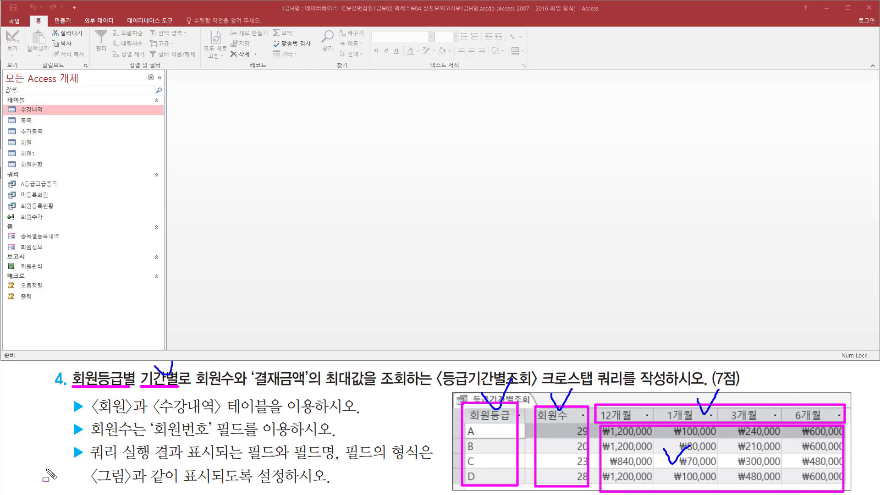
pyautogui.moveTo(67, 419)
pyautogui.mouseDown()
pyautogui.moveTo(91, 440)
pyautogui.moveTo(150, 432)
pyautogui.moveTo(296, 441)
pyautogui.mouseUp()
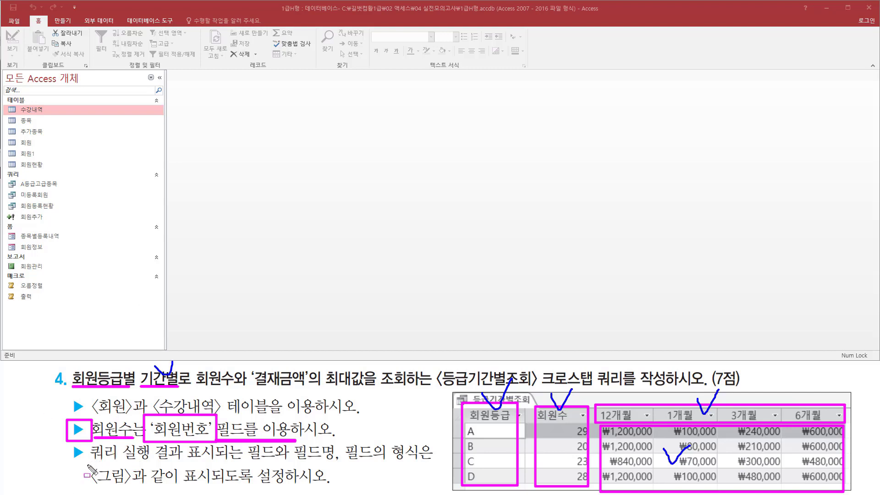
pyautogui.moveTo(86, 463); pyautogui.dragTo(441, 466)
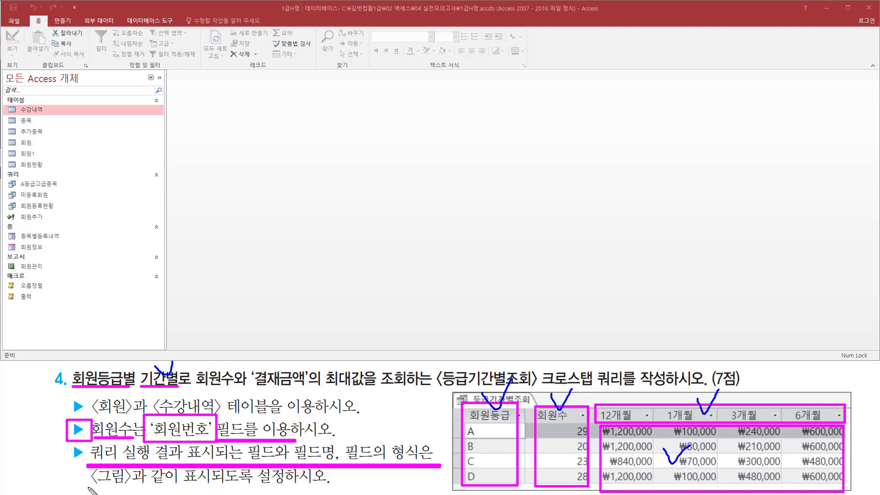
pyautogui.moveTo(87, 489); pyautogui.dragTo(333, 488)
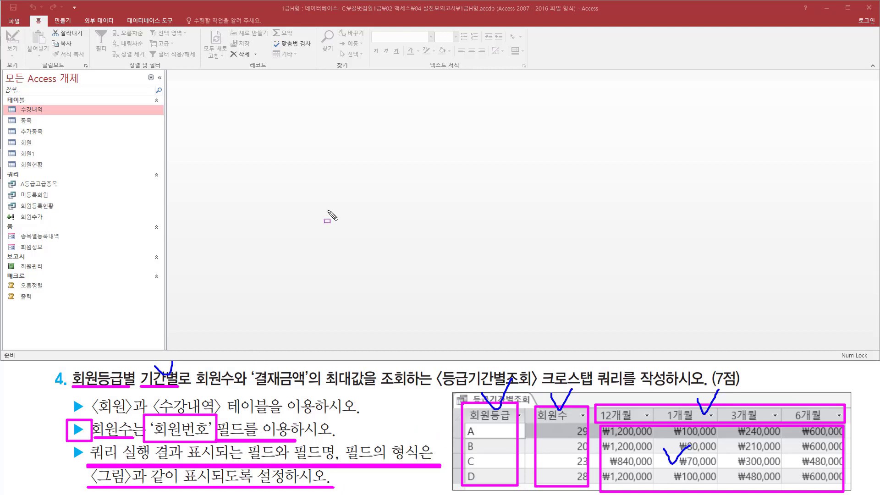
pyautogui.press('Escape')
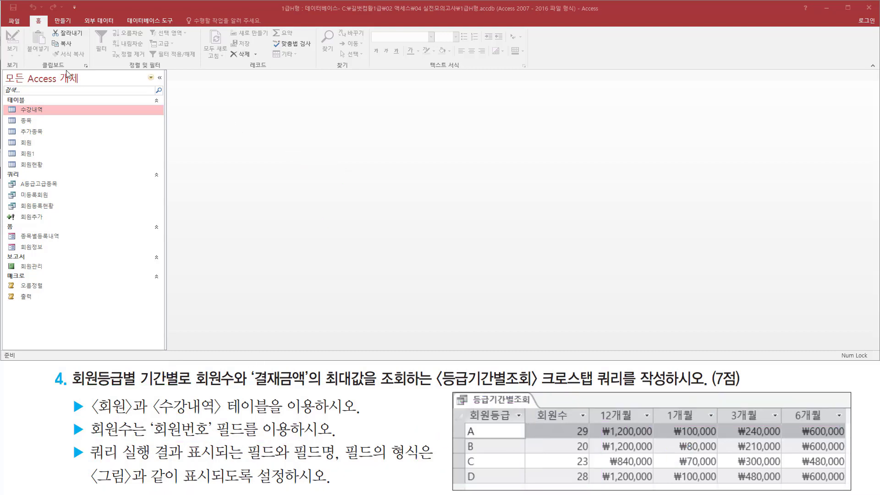
# Step: Create a new query in Design view with the 회원 and 수강내역 tables as its sources
pyautogui.click(60, 21)
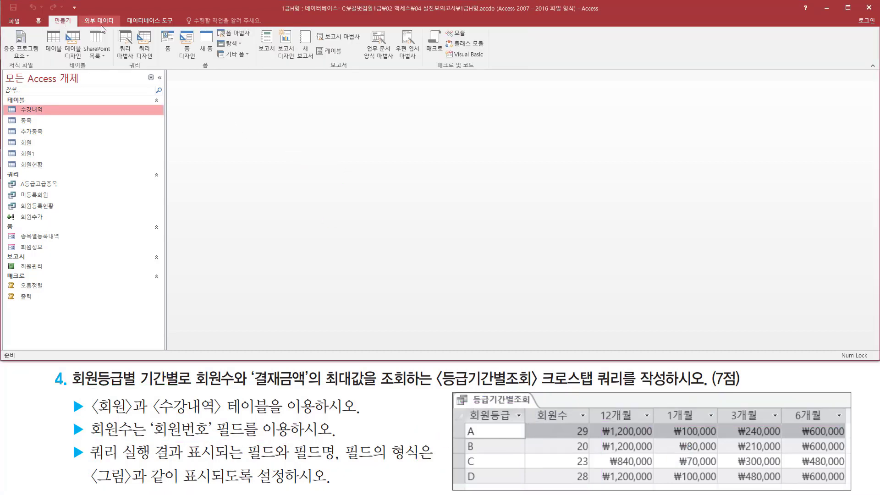
pyautogui.click(145, 40)
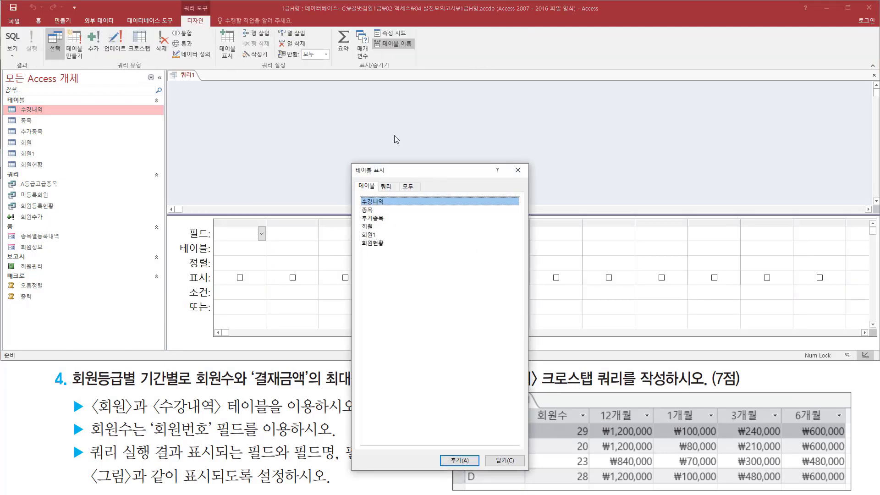
pyautogui.moveTo(349, 156); pyautogui.dragTo(525, 262)
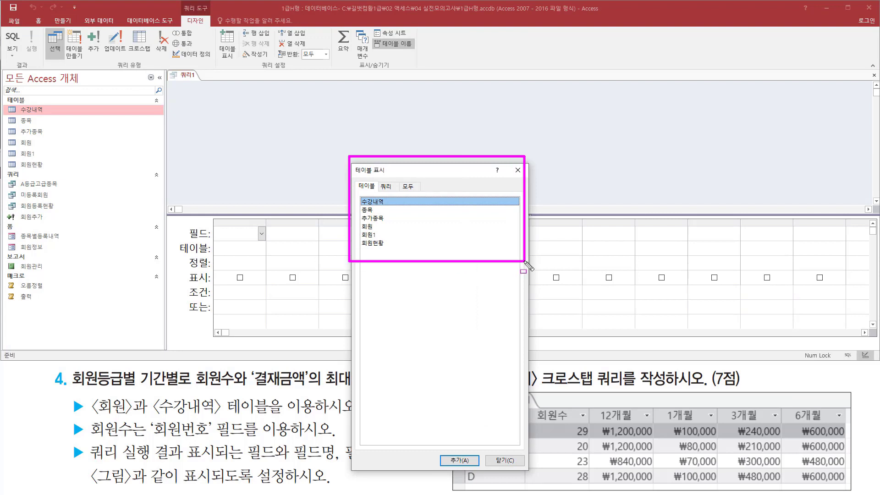
pyautogui.press('Escape')
pyautogui.click(381, 227)
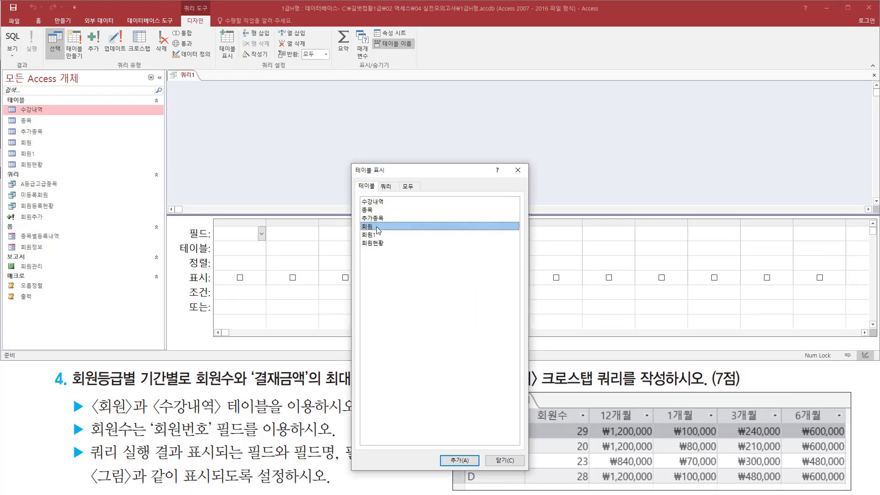
pyautogui.doubleClick(377, 228)
pyautogui.click(383, 204)
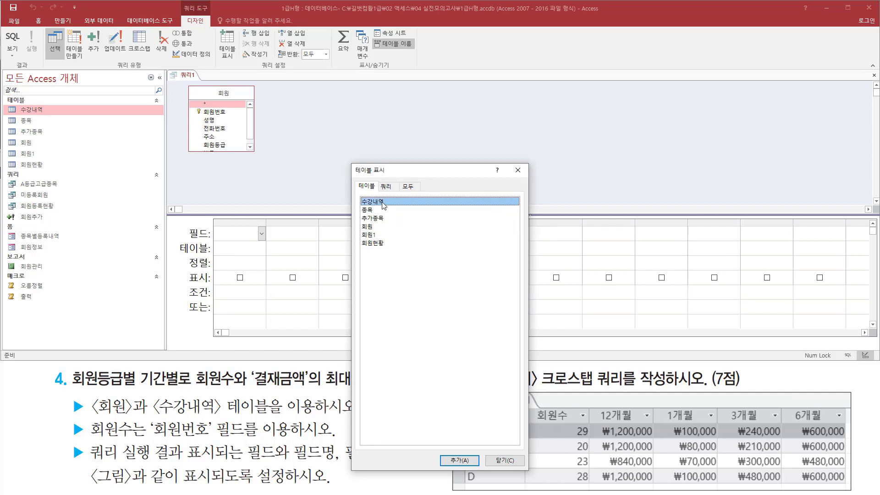
pyautogui.doubleClick(383, 204)
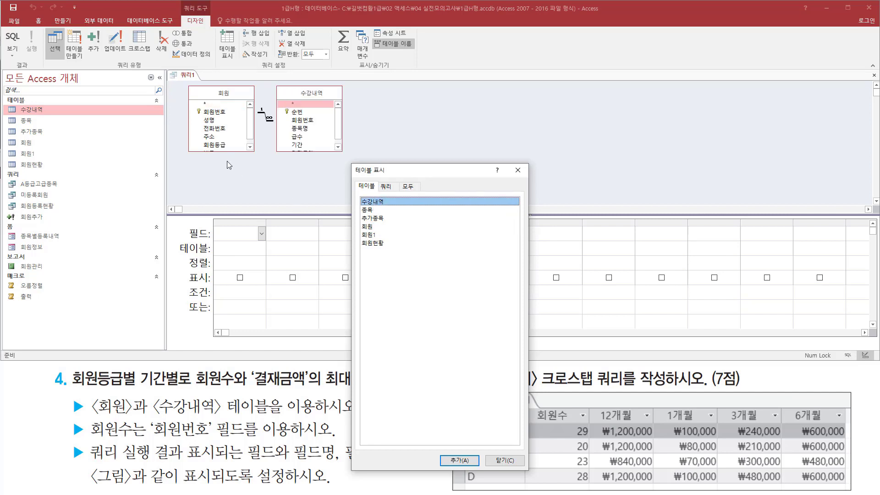
pyautogui.moveTo(177, 79); pyautogui.dragTo(361, 156)
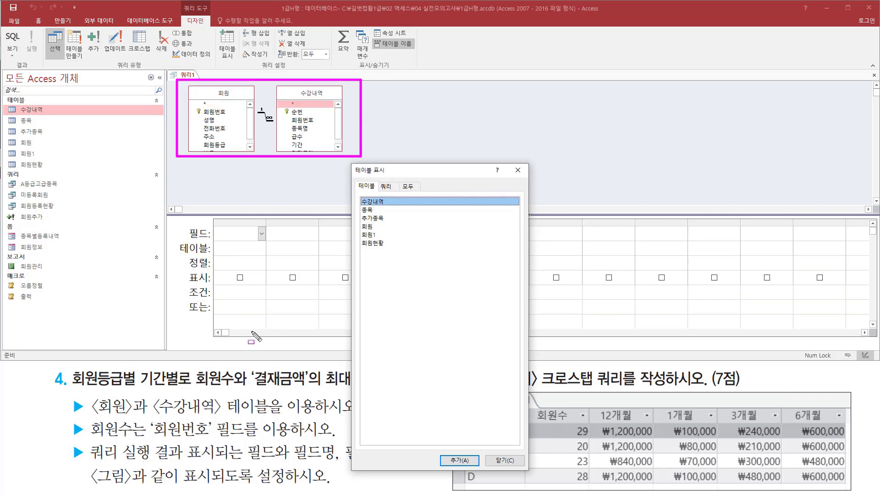
pyautogui.moveTo(88, 419); pyautogui.dragTo(323, 420)
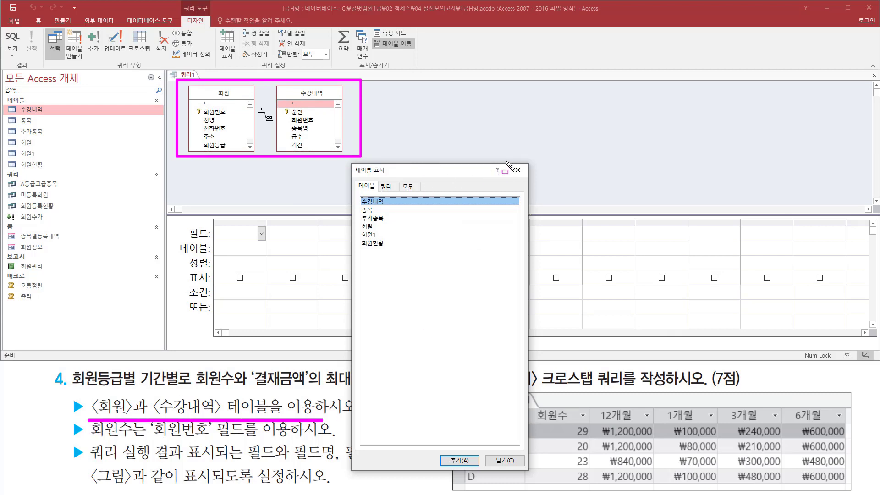
pyautogui.moveTo(504, 161); pyautogui.dragTo(527, 182)
pyautogui.press('Escape')
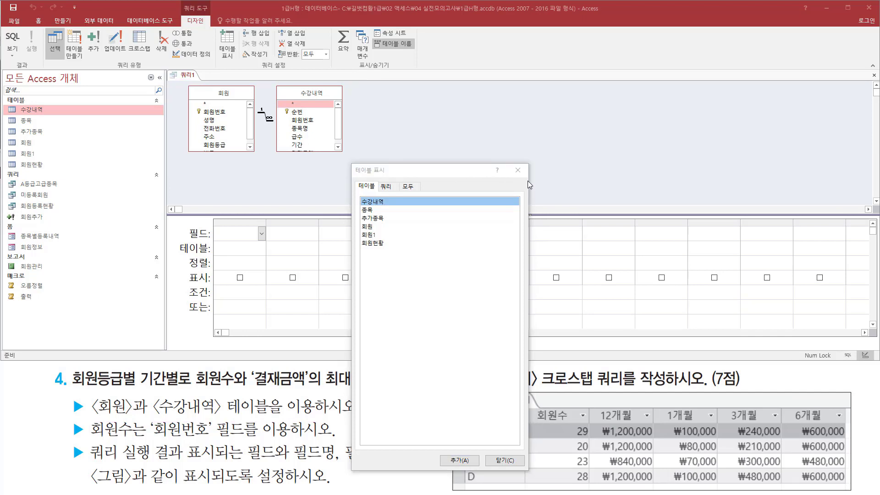
pyautogui.click(516, 172)
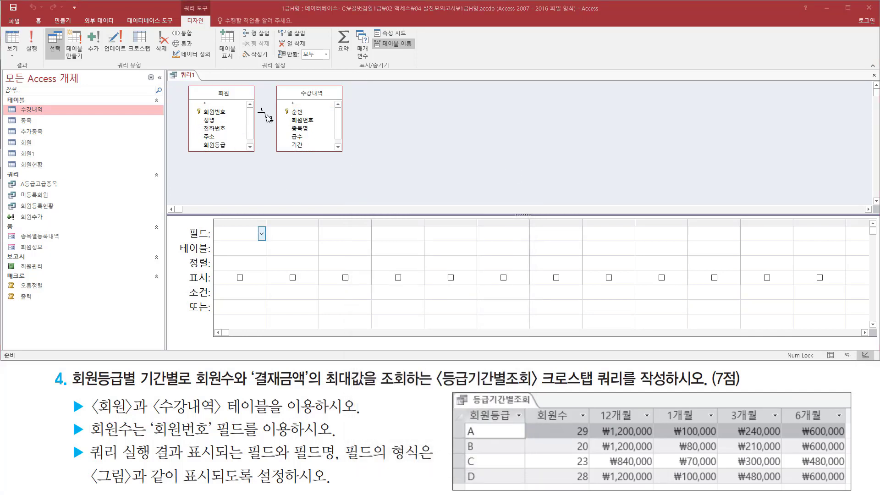
pyautogui.moveTo(44, 26)
pyautogui.mouseDown()
pyautogui.moveTo(80, 65)
pyautogui.moveTo(219, 71)
pyautogui.mouseUp()
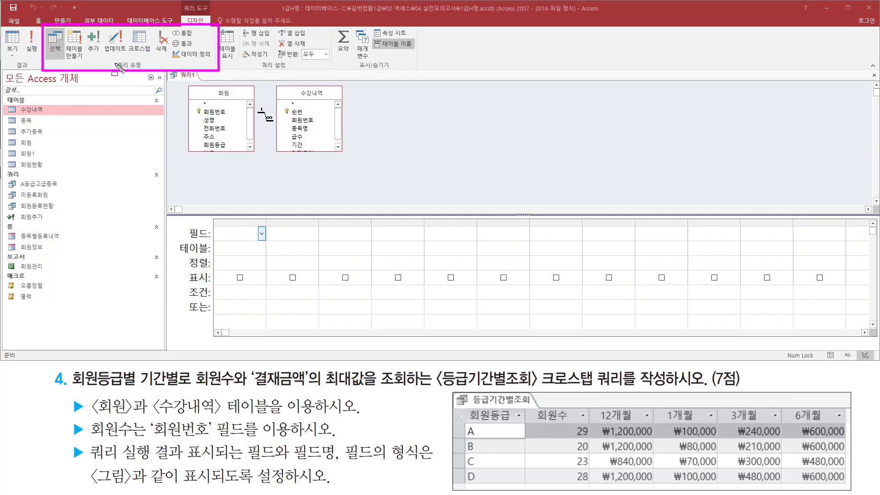
# Step: Change the query type to a crosstab query
pyautogui.moveTo(129, 31); pyautogui.dragTo(150, 54)
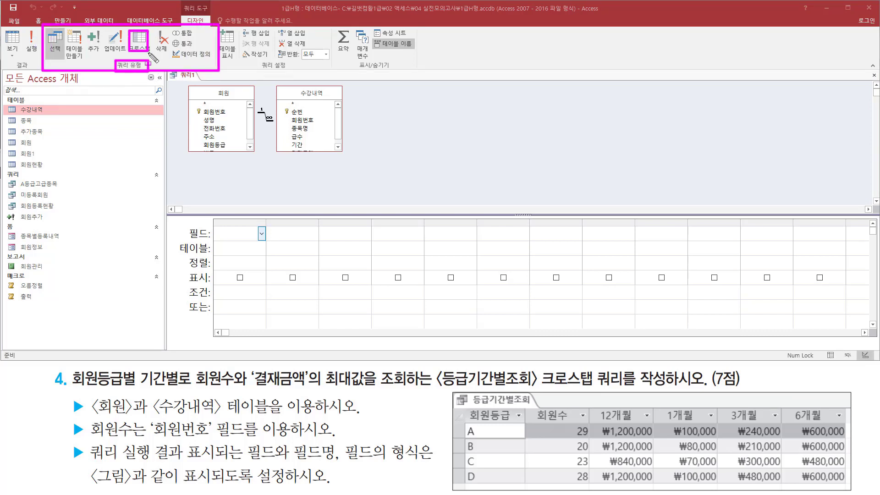
pyautogui.press('Escape')
pyautogui.click(141, 43)
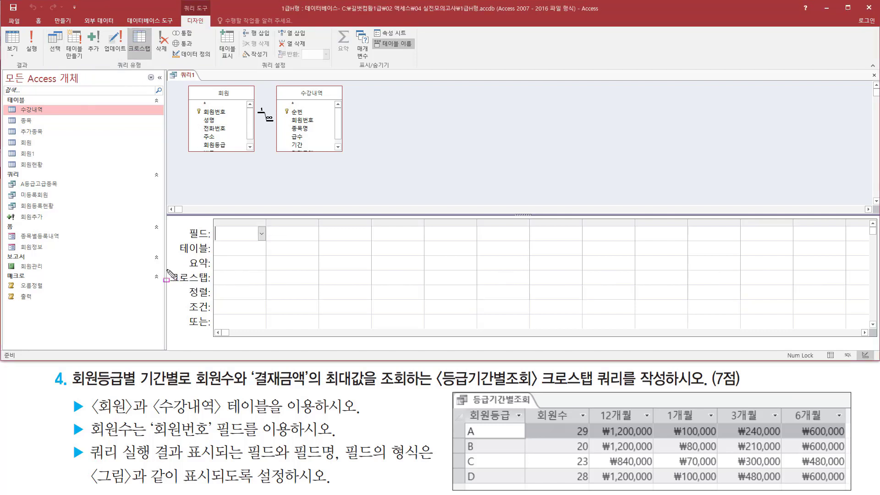
pyautogui.moveTo(166, 269)
pyautogui.mouseDown()
pyautogui.moveTo(262, 286)
pyautogui.moveTo(444, 286)
pyautogui.moveTo(349, 287)
pyautogui.mouseUp()
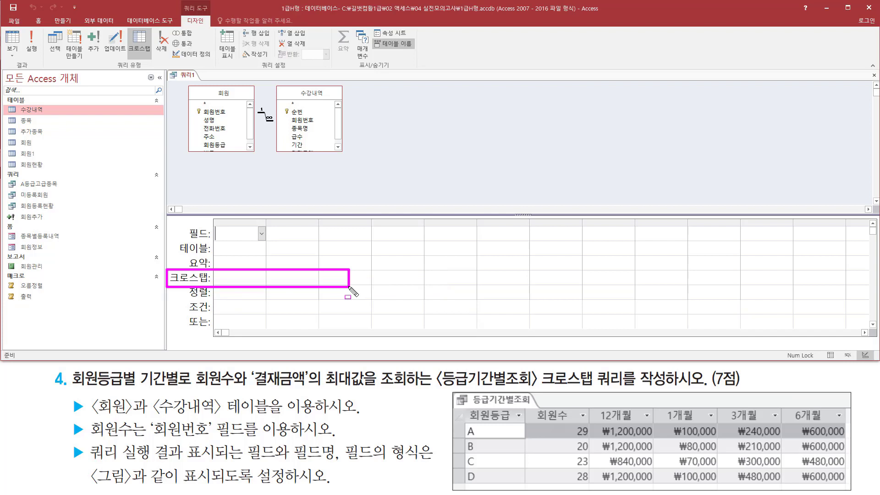
pyautogui.press('Escape')
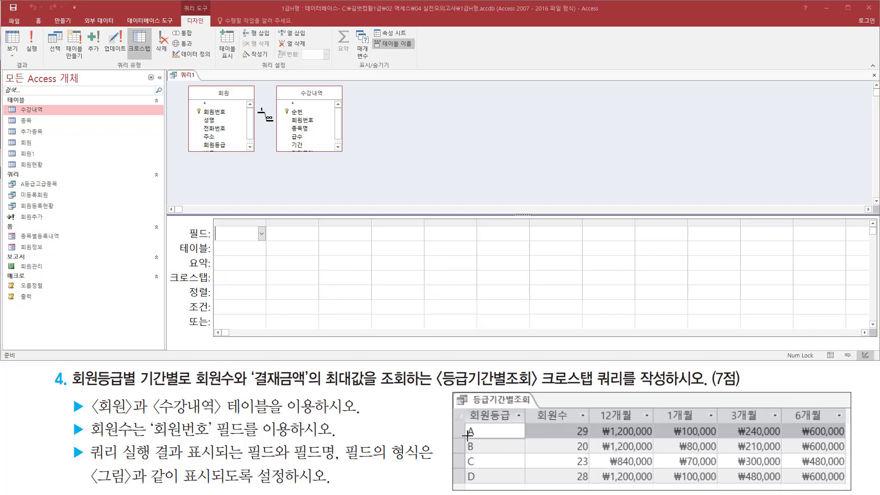
# Step: Add the 회원등급 and 회원번호 fields of the 회원 table to the query grid
pyautogui.moveTo(465, 403)
pyautogui.mouseDown()
pyautogui.moveTo(480, 421)
pyautogui.moveTo(513, 426)
pyautogui.mouseUp()
pyautogui.press('Escape')
pyautogui.click(227, 145)
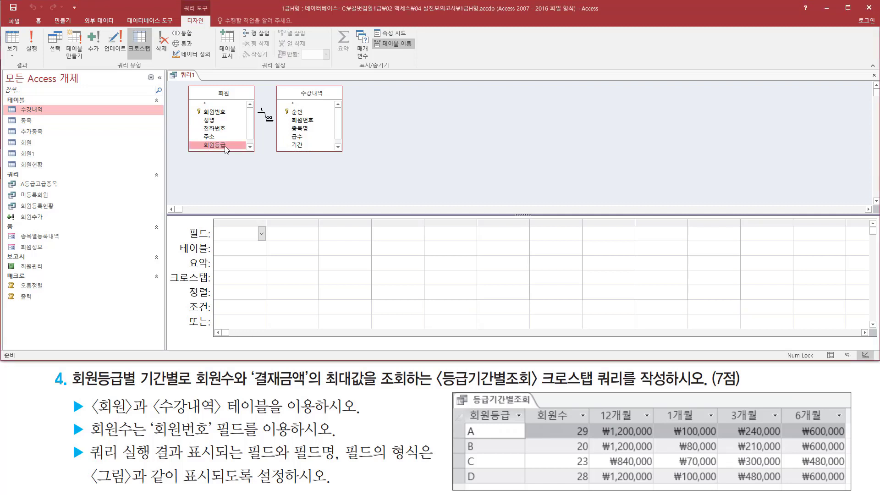
pyautogui.doubleClick(226, 146)
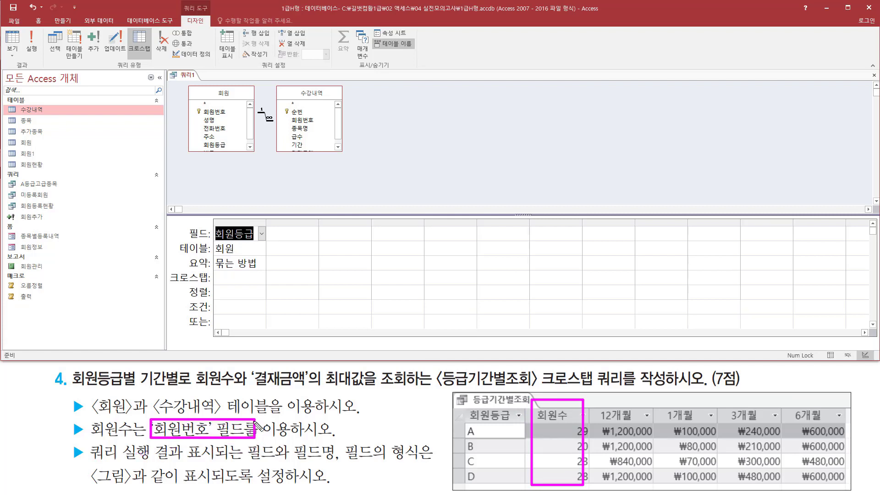
pyautogui.press('Escape')
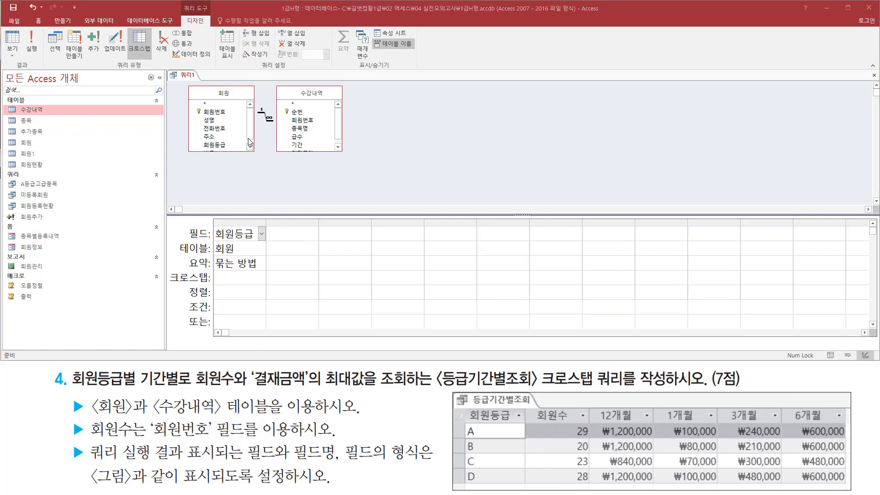
pyautogui.click(222, 114)
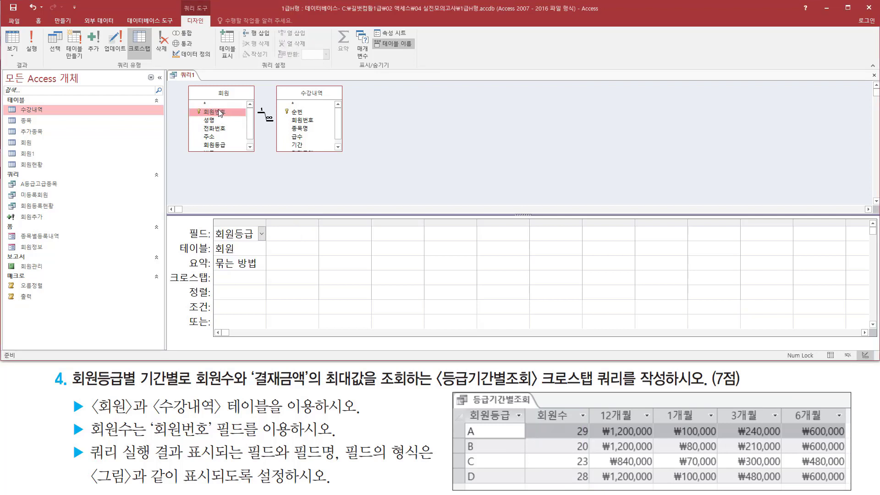
pyautogui.doubleClick(220, 113)
# Step: Add the 기간 and 결재금액 fields of the 수강내역 table to the query grid
pyautogui.moveTo(595, 402); pyautogui.dragTo(839, 423)
pyautogui.press('Escape')
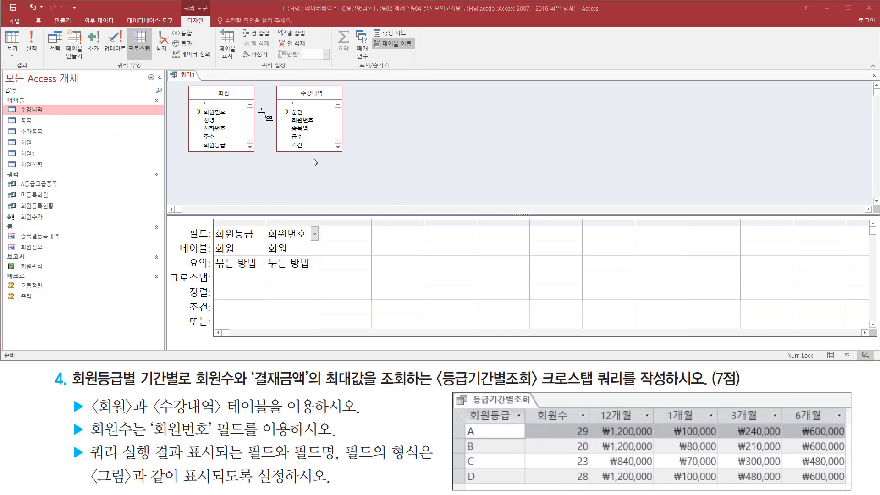
pyautogui.click(299, 142)
pyautogui.click(299, 145)
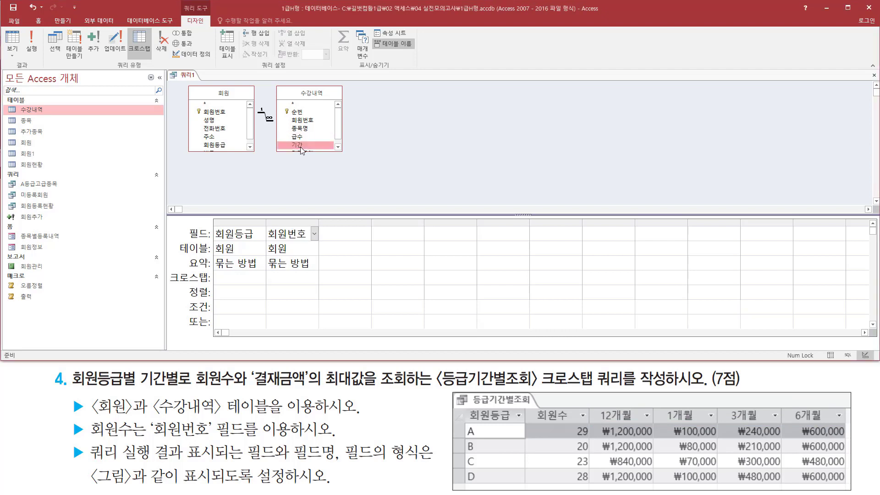
pyautogui.doubleClick(300, 145)
pyautogui.moveTo(589, 424)
pyautogui.mouseDown()
pyautogui.moveTo(816, 491)
pyautogui.moveTo(849, 484)
pyautogui.mouseUp()
pyautogui.moveTo(246, 387); pyautogui.dragTo(409, 390)
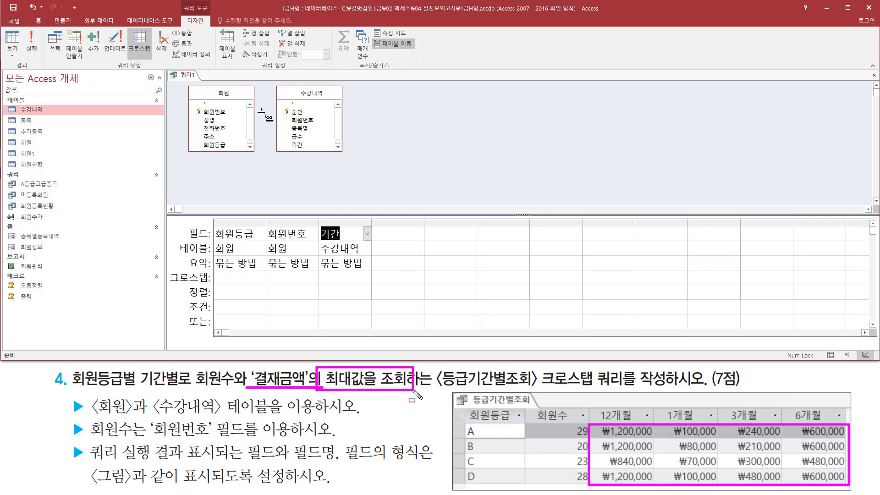
pyautogui.press('Escape')
pyautogui.scroll(-1, 306, 150)
pyautogui.click(304, 147)
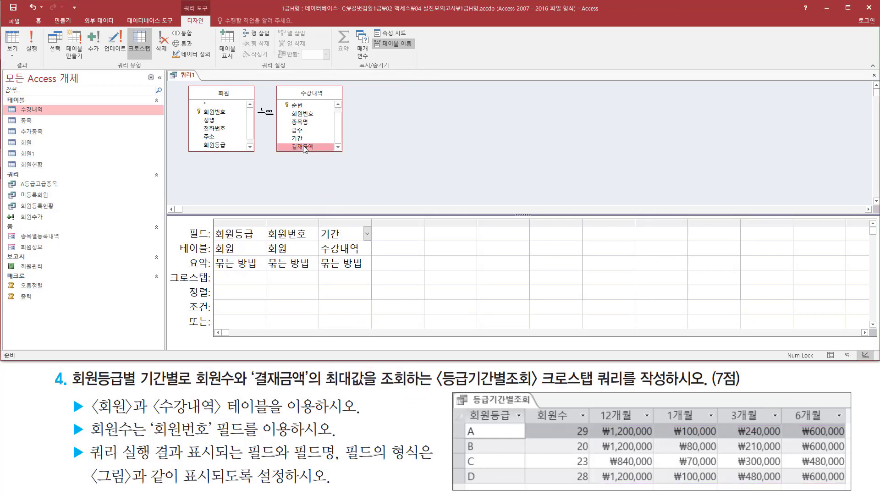
pyautogui.doubleClick(304, 145)
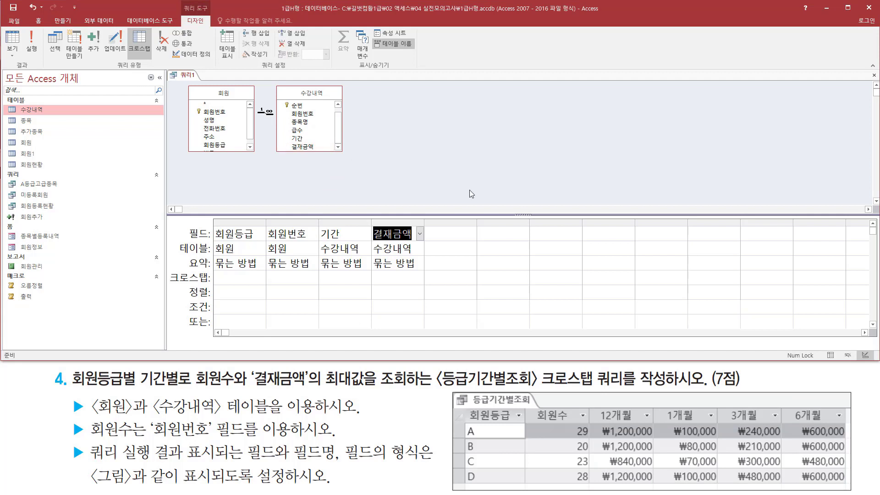
# Step: Set the crosstab role of both the 회원등급 and 회원번호 fields to 행 머리글
pyautogui.moveTo(210, 219); pyautogui.dragTo(307, 272)
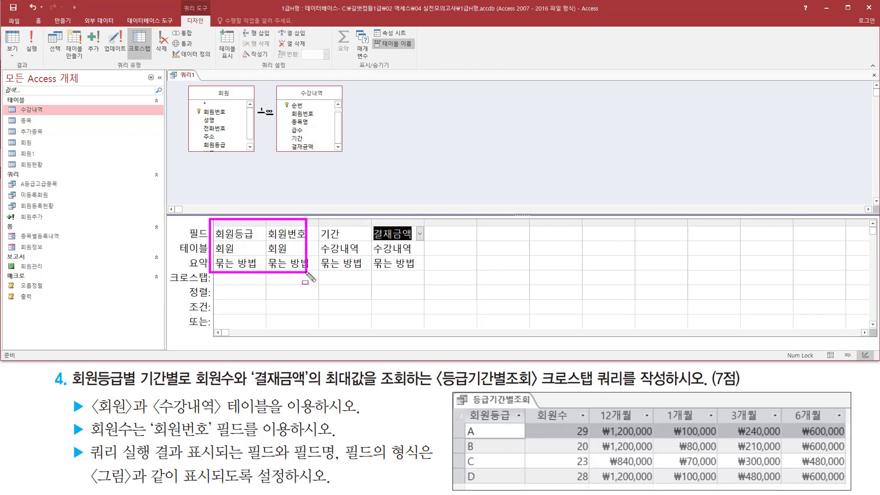
pyautogui.moveTo(323, 216); pyautogui.dragTo(362, 272)
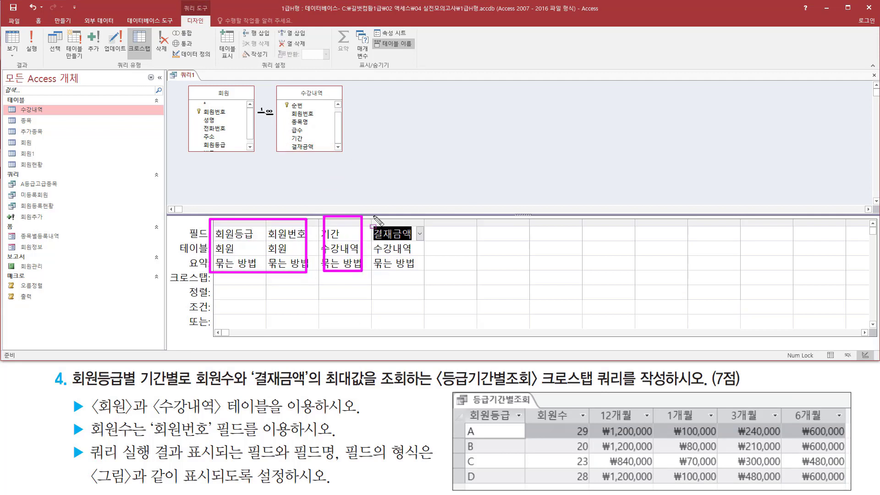
pyautogui.moveTo(373, 216); pyautogui.dragTo(417, 271)
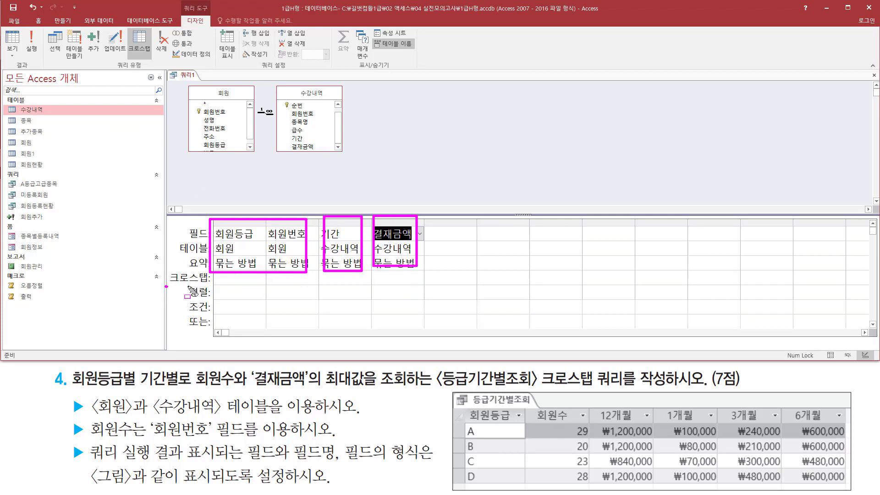
pyautogui.moveTo(165, 282); pyautogui.dragTo(434, 285)
pyautogui.press('Escape')
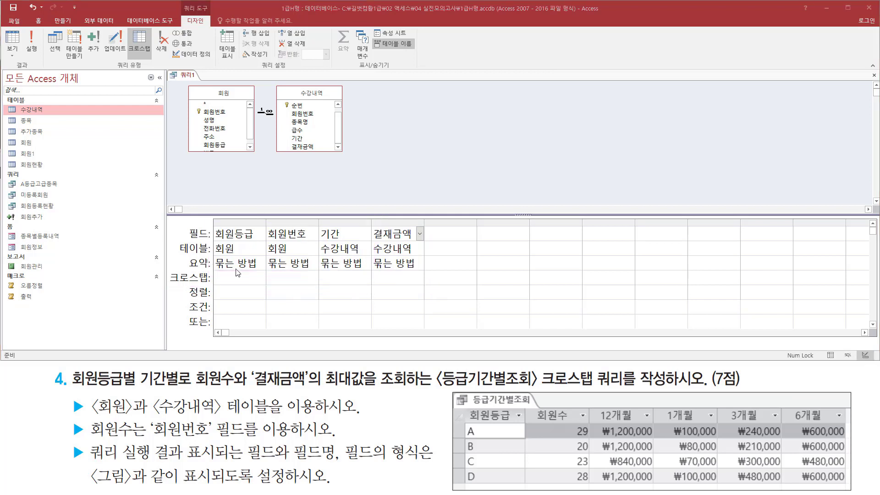
pyautogui.click(240, 281)
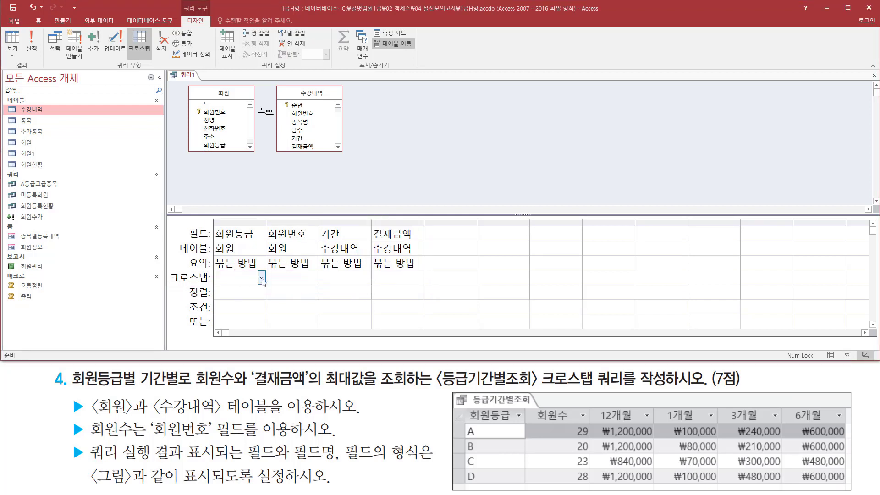
pyautogui.click(261, 278)
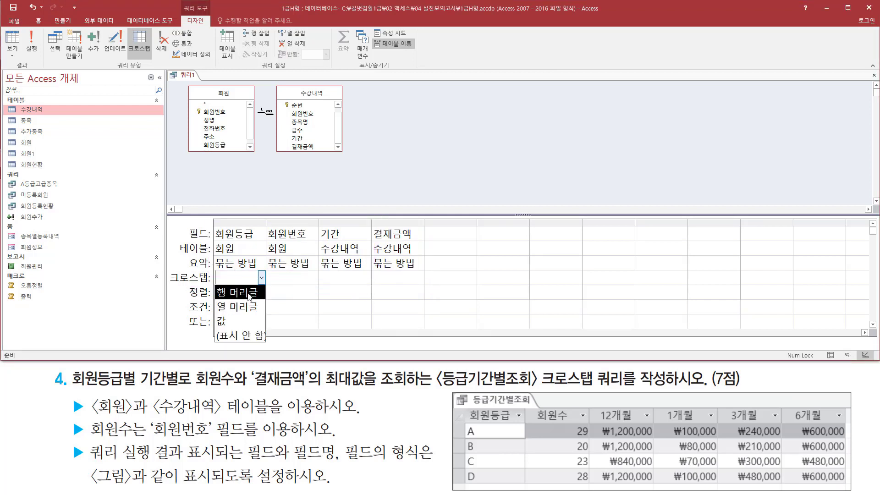
pyautogui.click(249, 292)
pyautogui.click(289, 279)
pyautogui.click(315, 278)
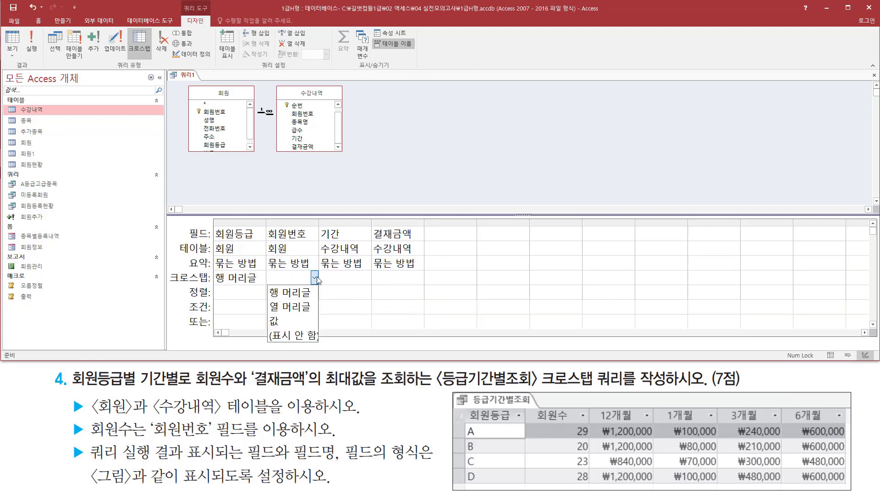
pyautogui.click(305, 295)
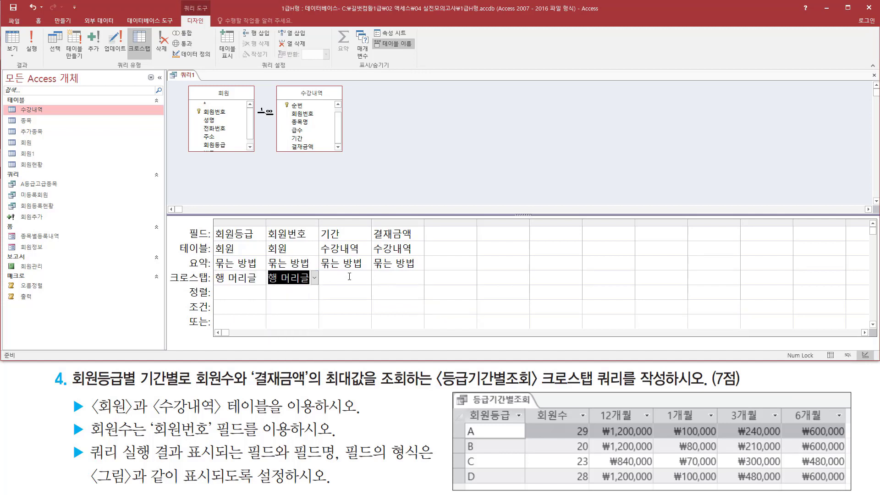
# Step: Set the crosstab role of 기간 to 열 머리글 and of 결재금액 to 값
pyautogui.click(344, 278)
pyautogui.click(367, 277)
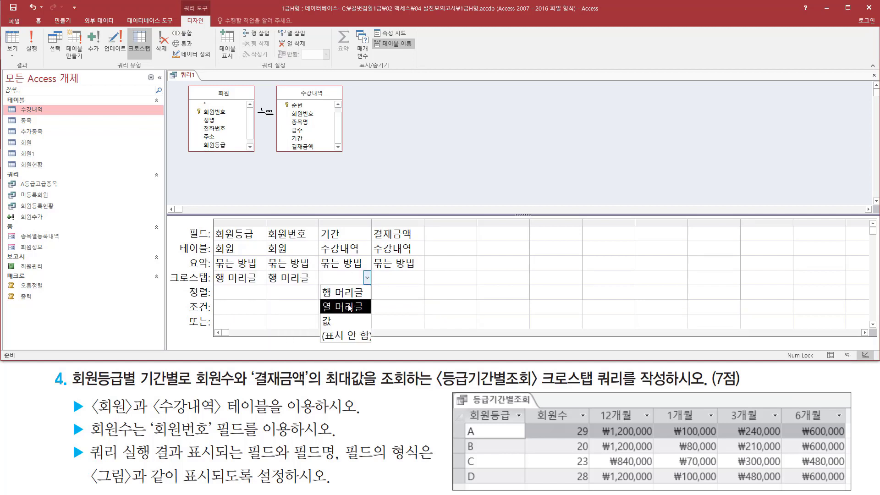
pyautogui.click(349, 307)
pyautogui.click(390, 282)
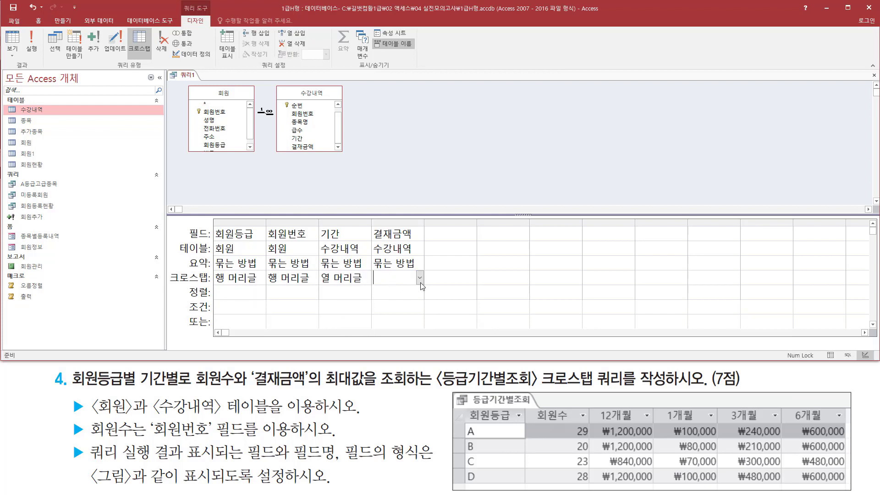
pyautogui.click(419, 277)
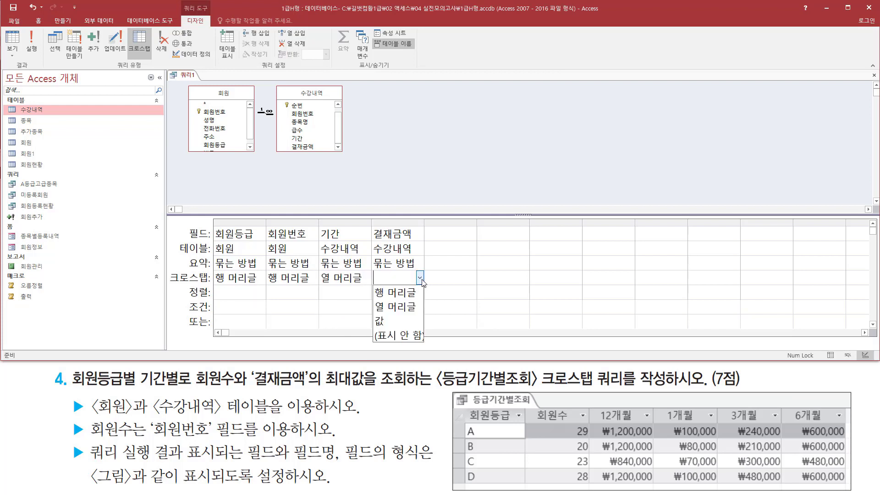
pyautogui.click(391, 321)
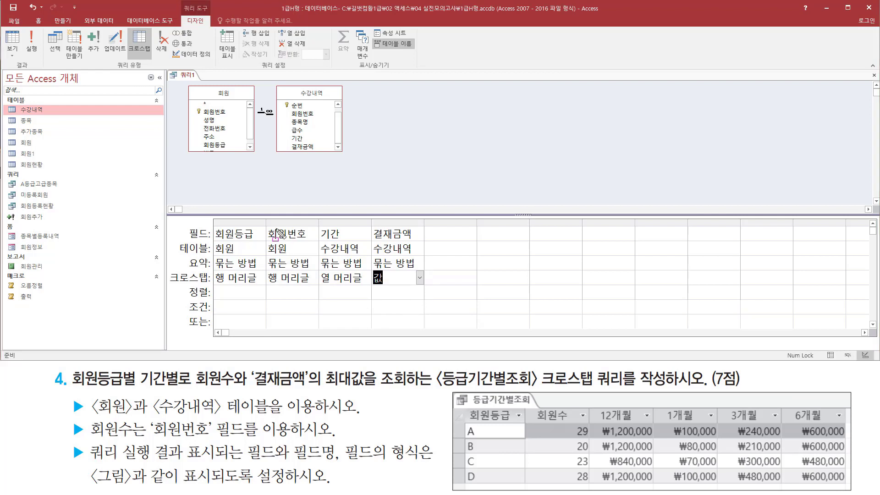
# Step: Set the summary function of the 회원번호 field to 개수
pyautogui.moveTo(270, 219); pyautogui.dragTo(314, 286)
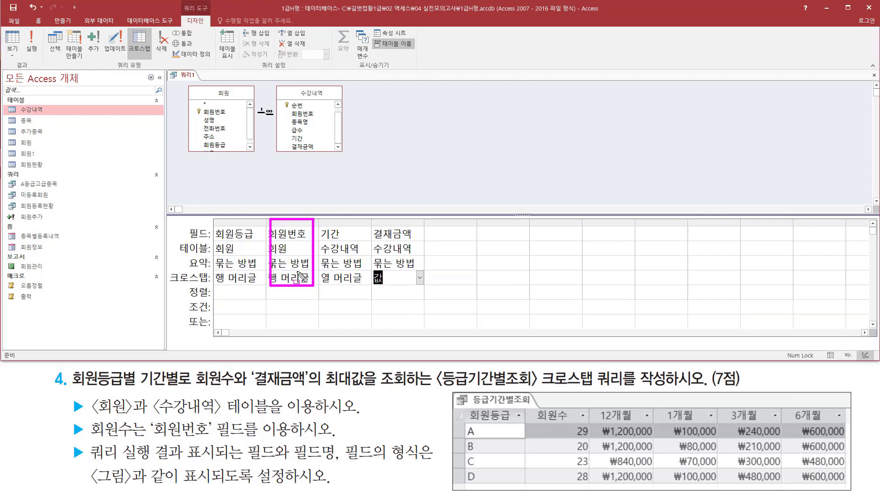
pyautogui.moveTo(538, 401)
pyautogui.mouseDown()
pyautogui.moveTo(584, 458)
pyautogui.moveTo(593, 489)
pyautogui.mouseUp()
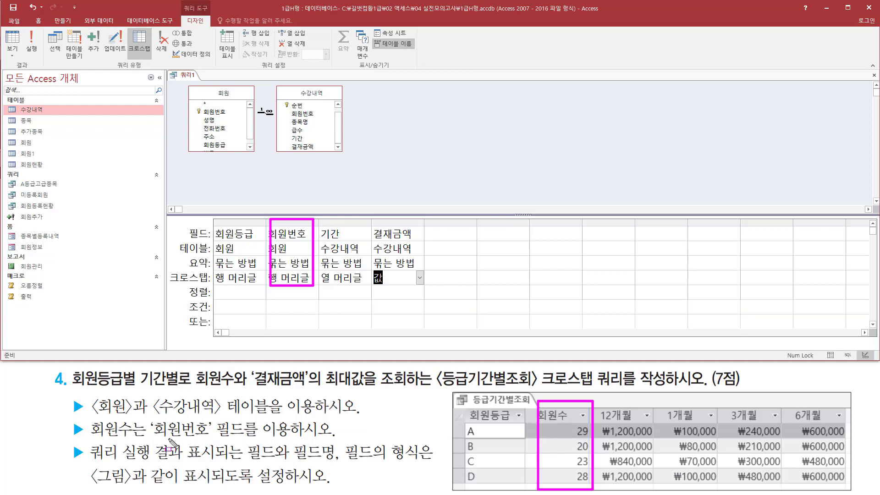
pyautogui.moveTo(142, 439)
pyautogui.mouseDown()
pyautogui.moveTo(219, 439)
pyautogui.moveTo(216, 416)
pyautogui.mouseUp()
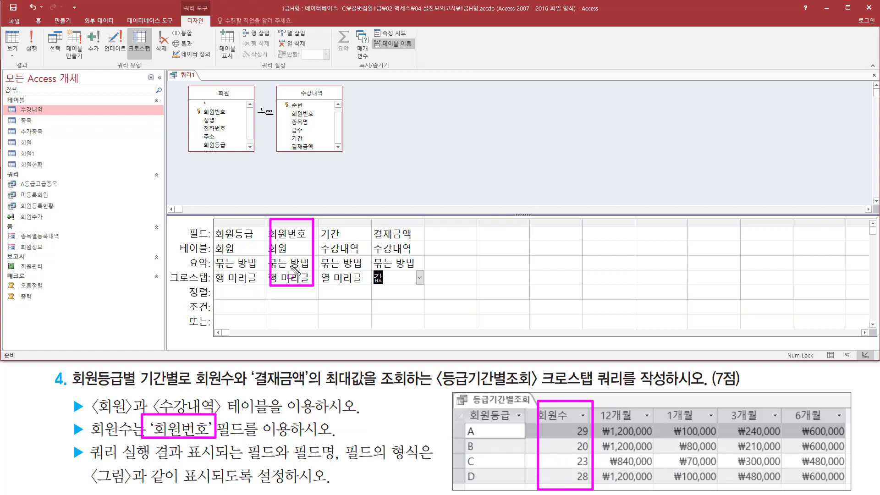
pyautogui.click(314, 264)
pyautogui.click(315, 264)
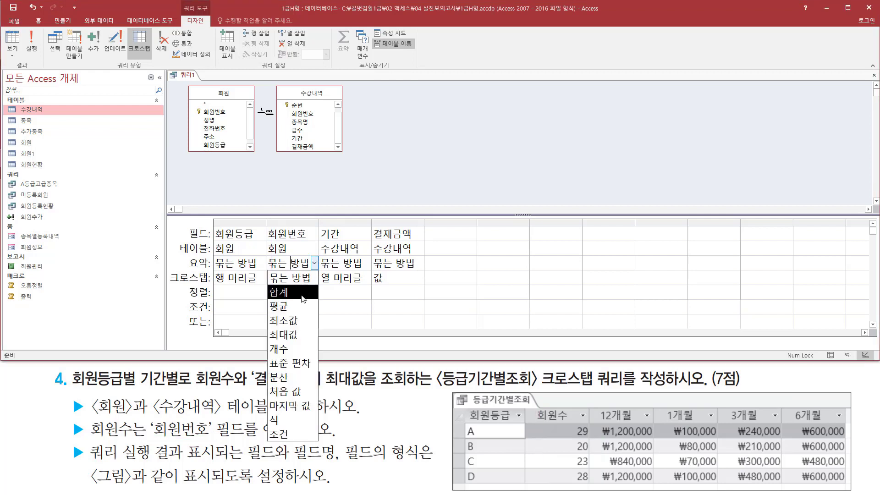
pyautogui.click(291, 348)
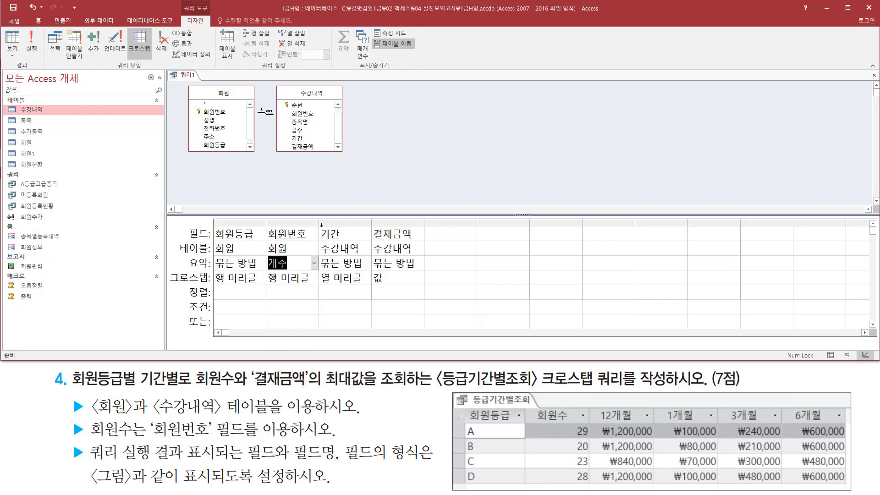
# Step: Widen the 회원번호 column and give the field the alias 회원수, as 회원수: 회원번호
pyautogui.moveTo(318, 225); pyautogui.dragTo(378, 224)
pyautogui.click(323, 232)
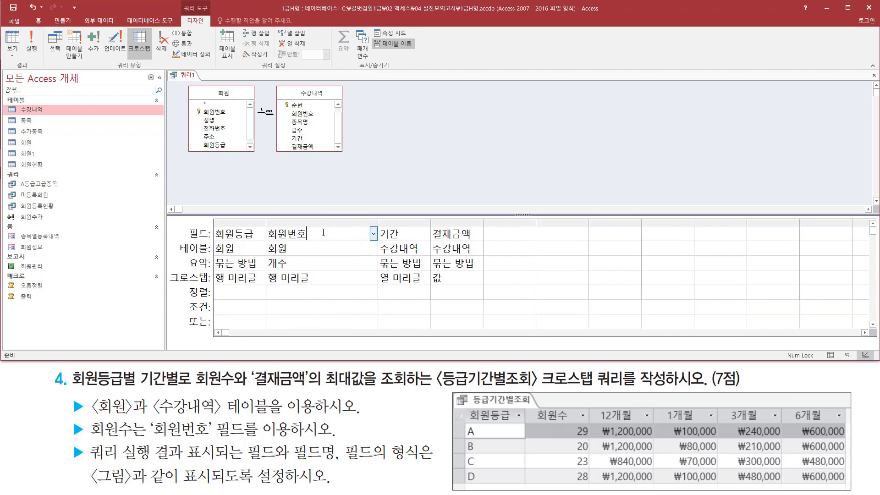
pyautogui.write('ㅎ')
pyautogui.write('원수')
pyautogui.write(':')
pyautogui.click(461, 234)
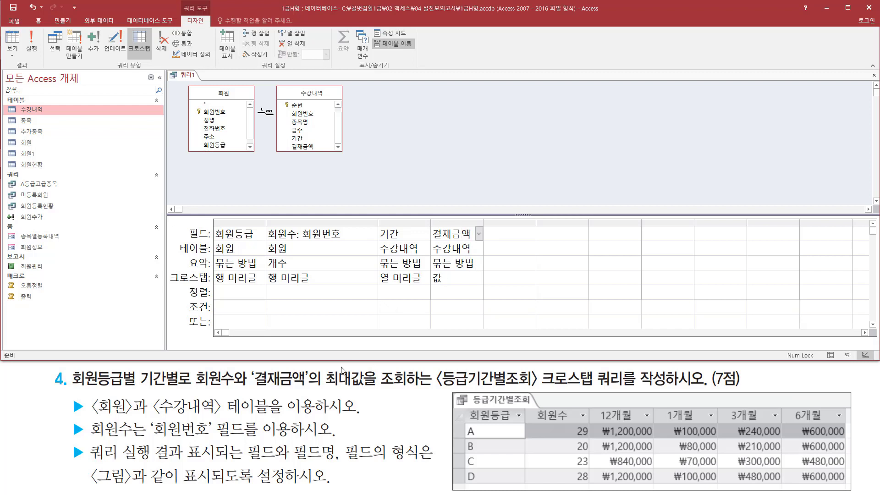
# Step: Set the summary function of the 결재금액 field to 최대값
pyautogui.moveTo(247, 390); pyautogui.dragTo(403, 390)
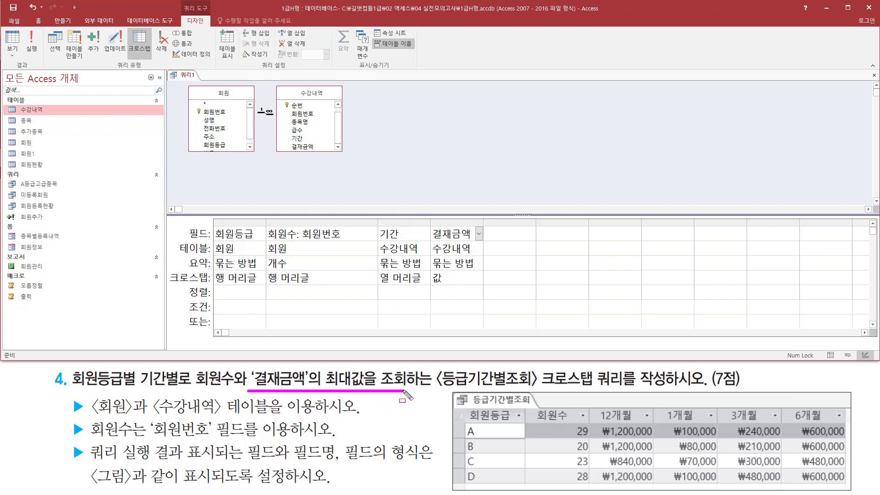
pyautogui.press('Escape')
pyautogui.click(480, 263)
pyautogui.click(480, 263)
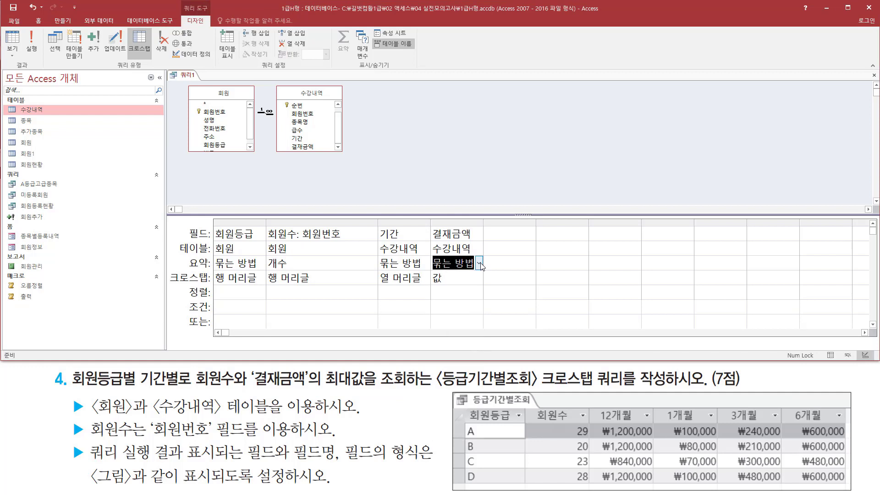
pyautogui.click(480, 264)
pyautogui.click(457, 336)
pyautogui.click(419, 153)
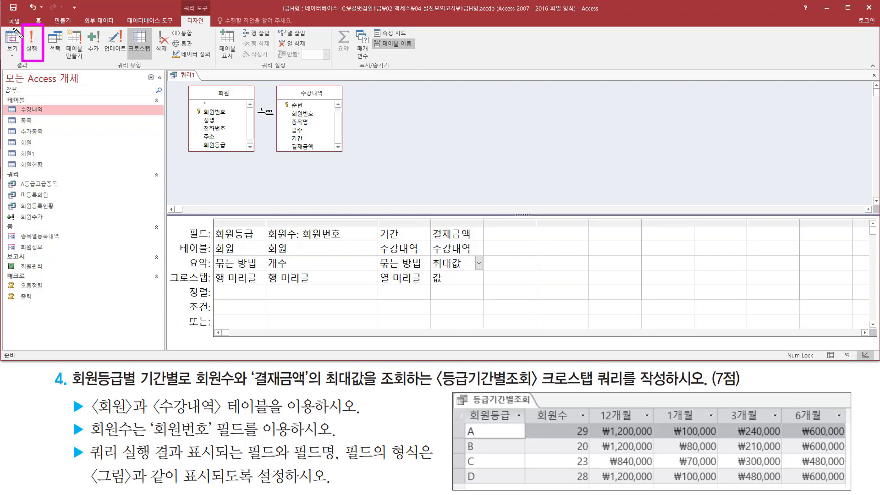
# Step: Run the crosstab query and compare its field names, 회원수 counts and payment values with the expected result figure
pyautogui.click(31, 50)
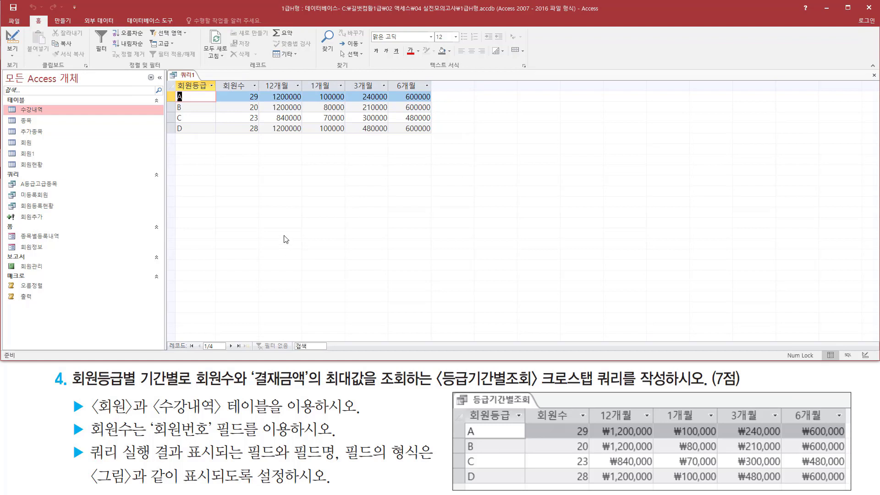
pyautogui.moveTo(173, 78)
pyautogui.mouseDown()
pyautogui.moveTo(197, 131)
pyautogui.moveTo(213, 140)
pyautogui.mouseUp()
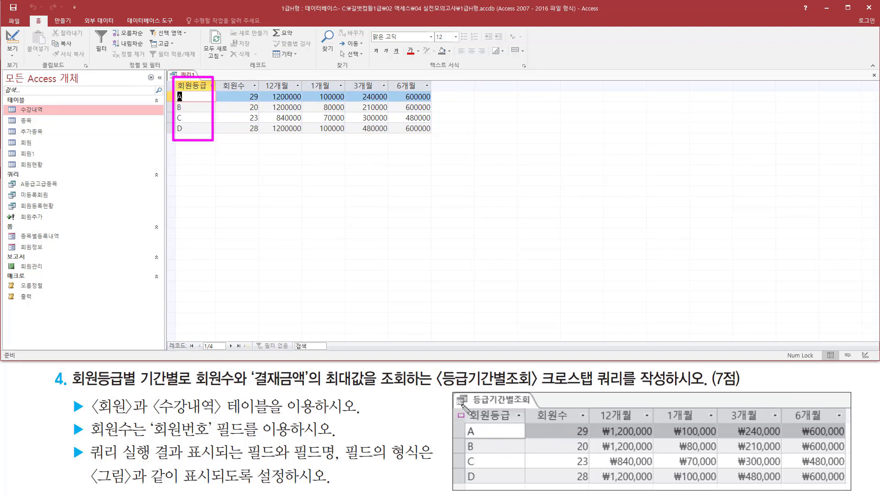
pyautogui.moveTo(460, 403)
pyautogui.mouseDown()
pyautogui.moveTo(524, 493)
pyautogui.moveTo(517, 485)
pyautogui.mouseUp()
pyautogui.moveTo(218, 74)
pyautogui.mouseDown()
pyautogui.moveTo(262, 95)
pyautogui.moveTo(260, 140)
pyautogui.mouseUp()
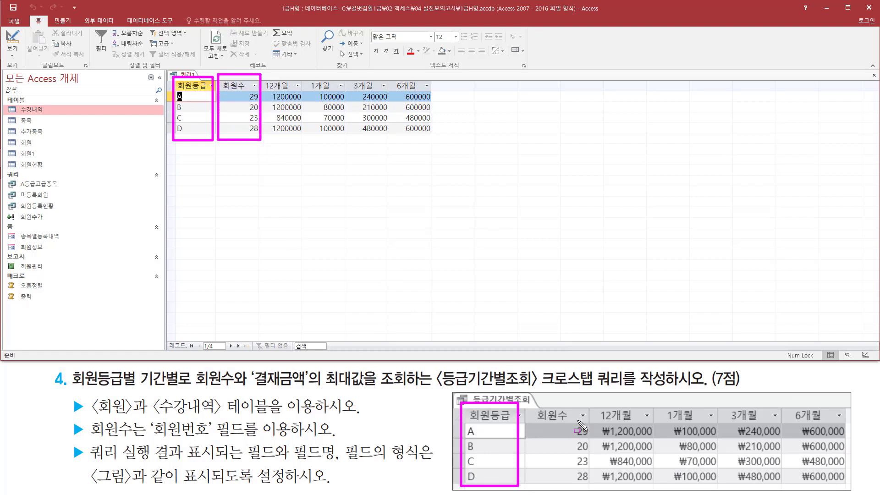
pyautogui.moveTo(527, 403); pyautogui.dragTo(590, 486)
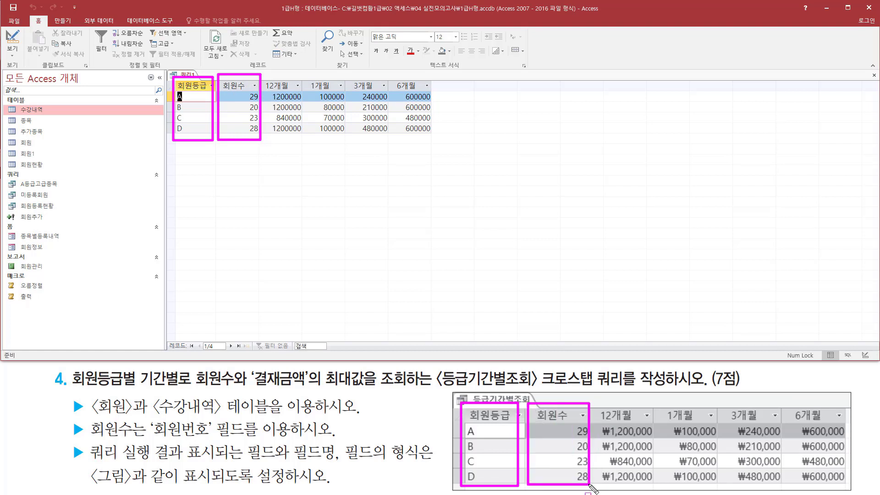
pyautogui.moveTo(264, 77)
pyautogui.mouseDown()
pyautogui.moveTo(276, 91)
pyautogui.moveTo(432, 93)
pyautogui.mouseUp()
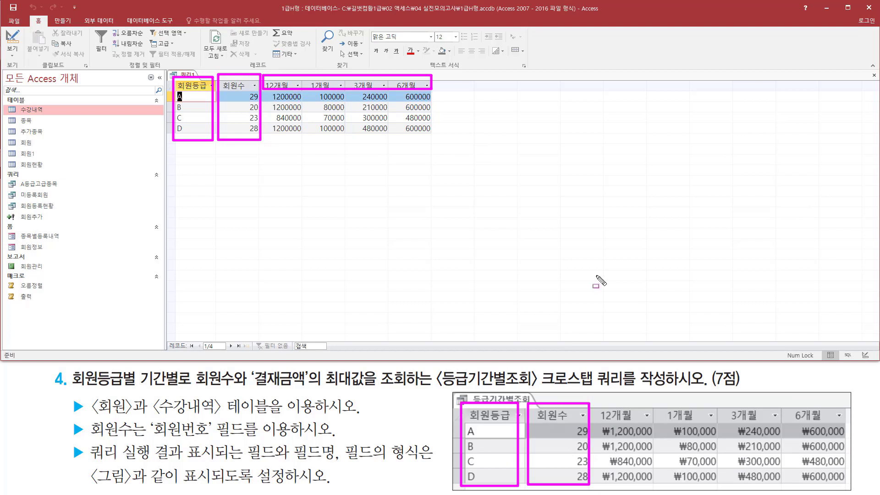
pyautogui.moveTo(596, 405)
pyautogui.mouseDown()
pyautogui.moveTo(694, 421)
pyautogui.moveTo(855, 426)
pyautogui.mouseUp()
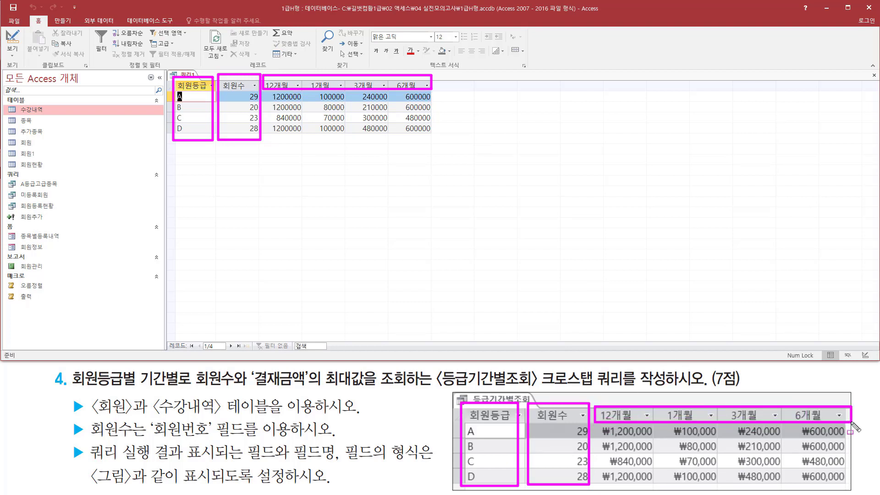
pyautogui.moveTo(598, 426)
pyautogui.mouseDown()
pyautogui.moveTo(732, 468)
pyautogui.moveTo(846, 486)
pyautogui.mouseUp()
pyautogui.moveTo(269, 91)
pyautogui.mouseDown()
pyautogui.moveTo(390, 138)
pyautogui.moveTo(437, 135)
pyautogui.mouseUp()
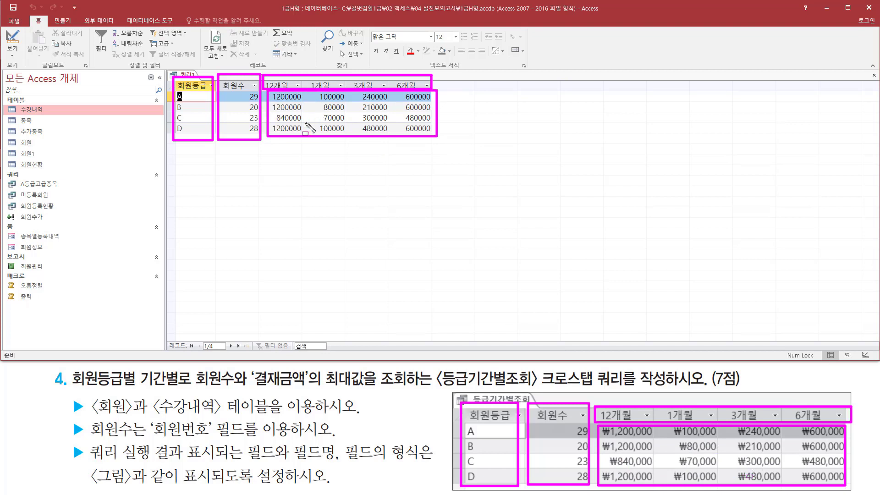
pyautogui.press('e')
pyautogui.moveTo(265, 90)
pyautogui.mouseDown()
pyautogui.moveTo(405, 137)
pyautogui.moveTo(440, 136)
pyautogui.mouseUp()
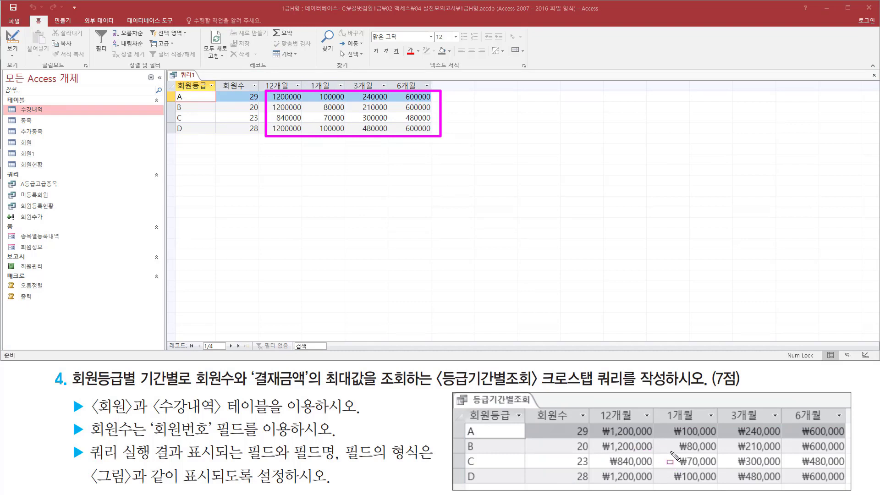
pyautogui.press('Escape')
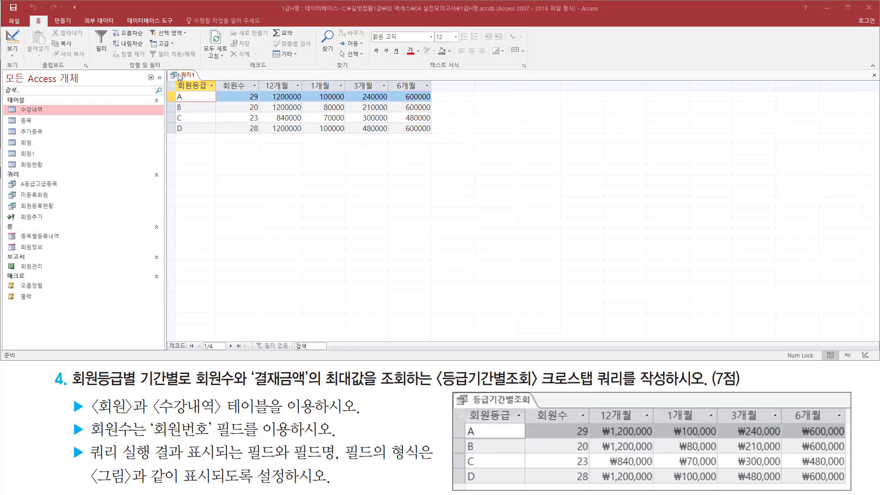
# Step: Return the query to design view and open the field properties of 결재금액
pyautogui.rightClick(179, 76)
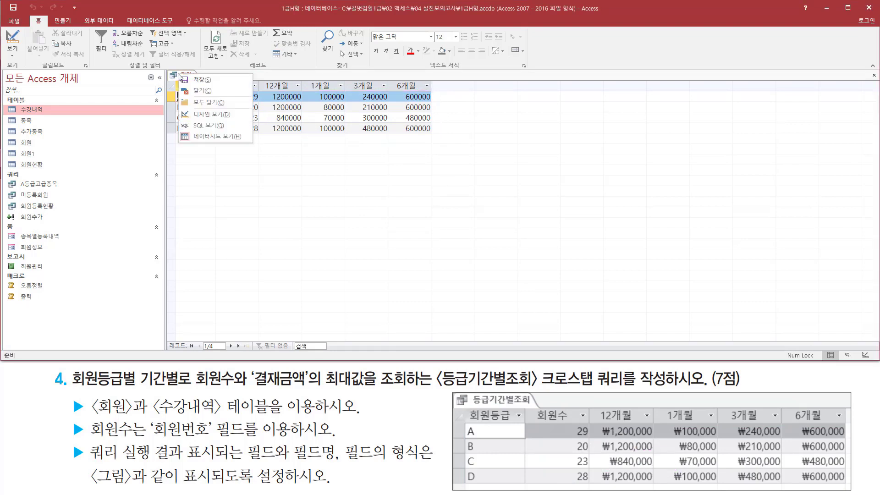
pyautogui.click(213, 115)
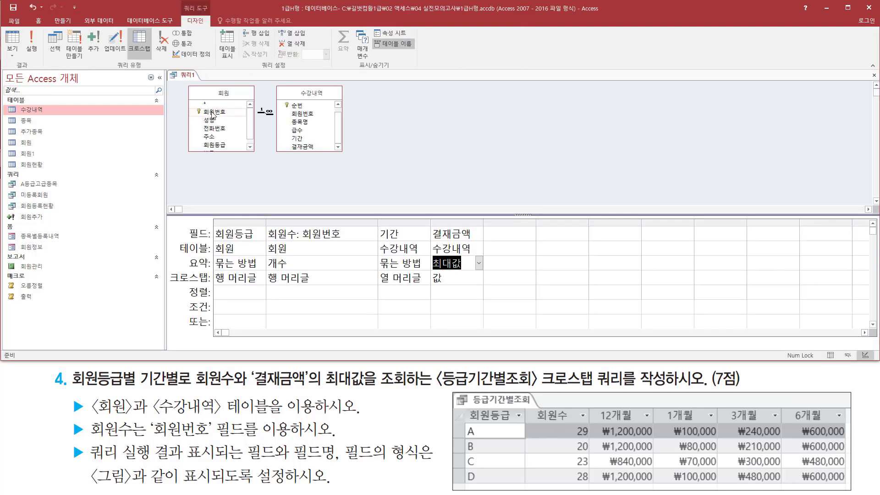
pyautogui.click(454, 233)
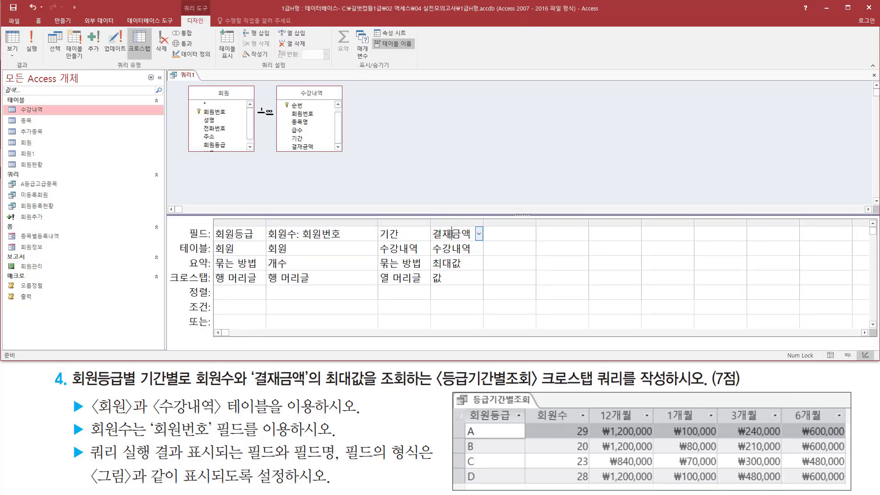
pyautogui.rightClick(452, 234)
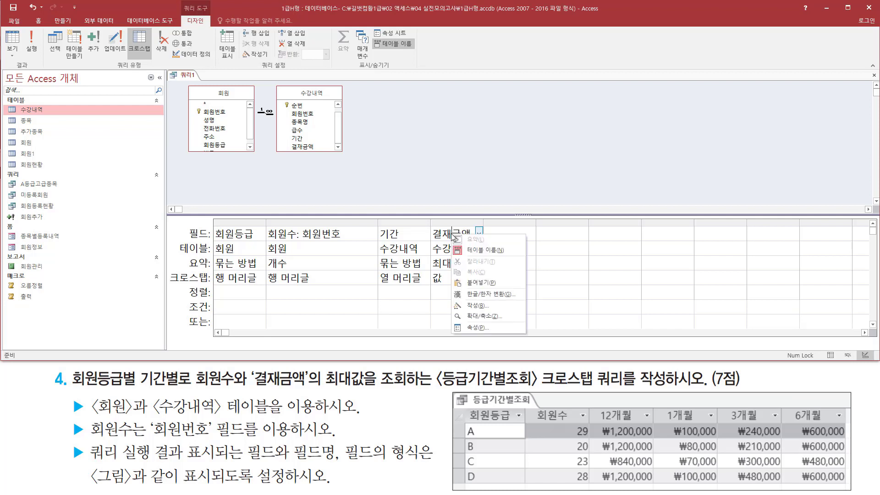
pyautogui.click(488, 328)
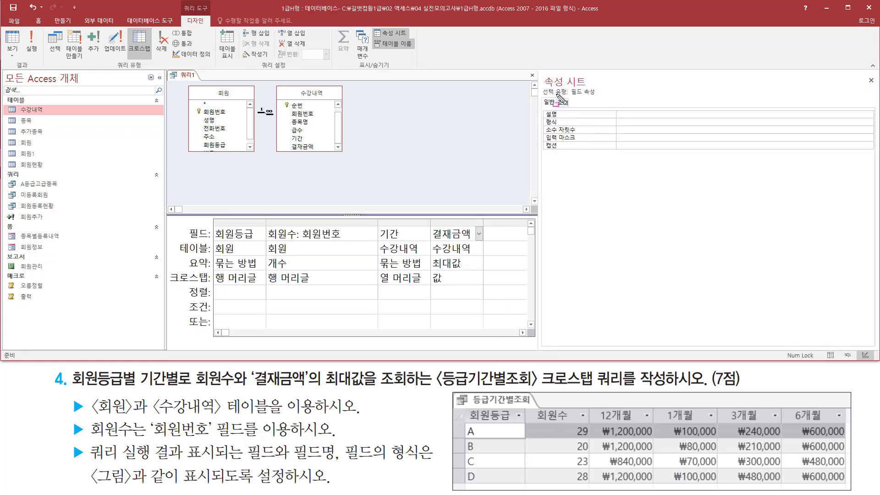
# Step: Set the format of the 결재금액 field to 통화 and close its property sheet
pyautogui.moveTo(541, 71)
pyautogui.mouseDown()
pyautogui.moveTo(593, 86)
pyautogui.moveTo(591, 98)
pyautogui.moveTo(600, 99)
pyautogui.mouseUp()
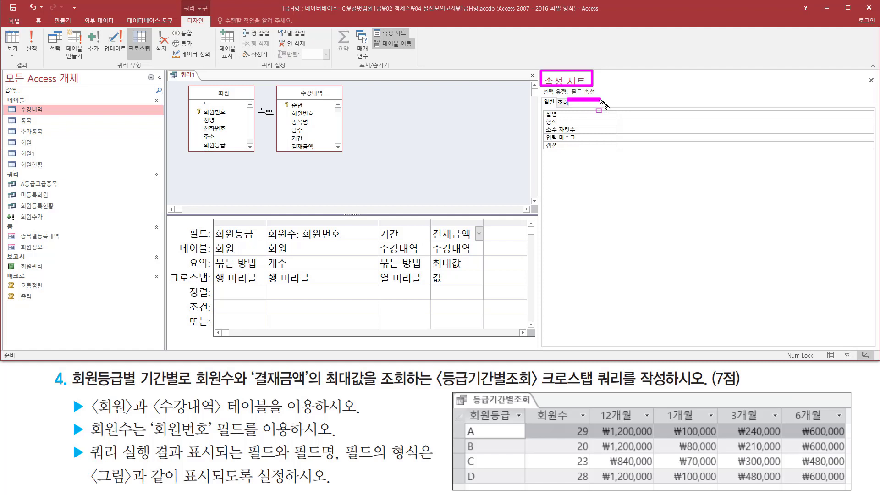
pyautogui.moveTo(542, 120)
pyautogui.mouseDown()
pyautogui.moveTo(601, 126)
pyautogui.moveTo(664, 117)
pyautogui.mouseUp()
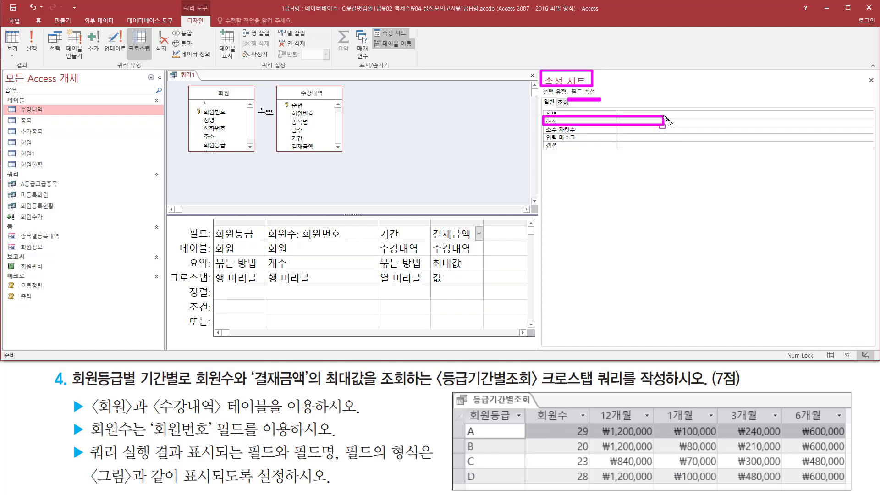
pyautogui.press('Escape')
pyautogui.click(807, 122)
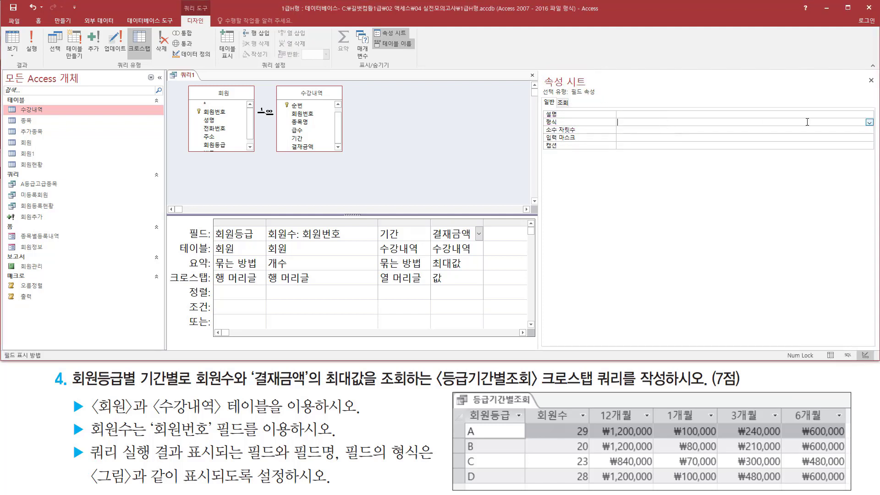
pyautogui.click(869, 123)
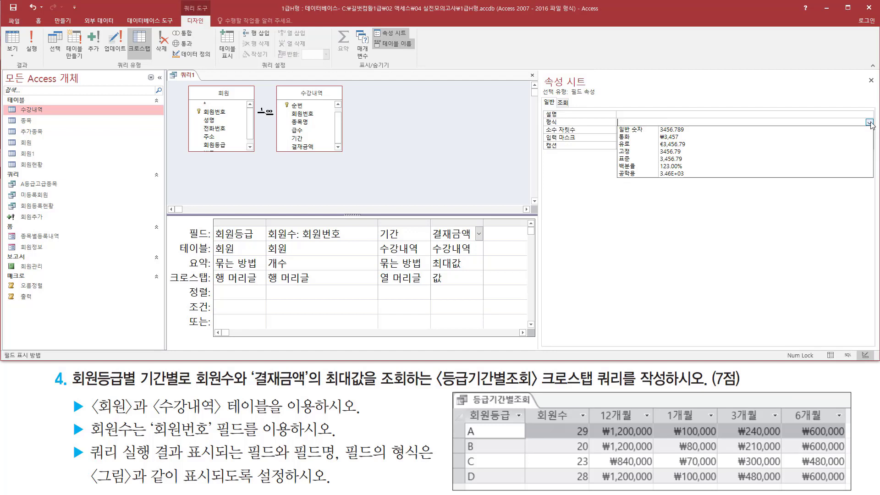
pyautogui.click(761, 137)
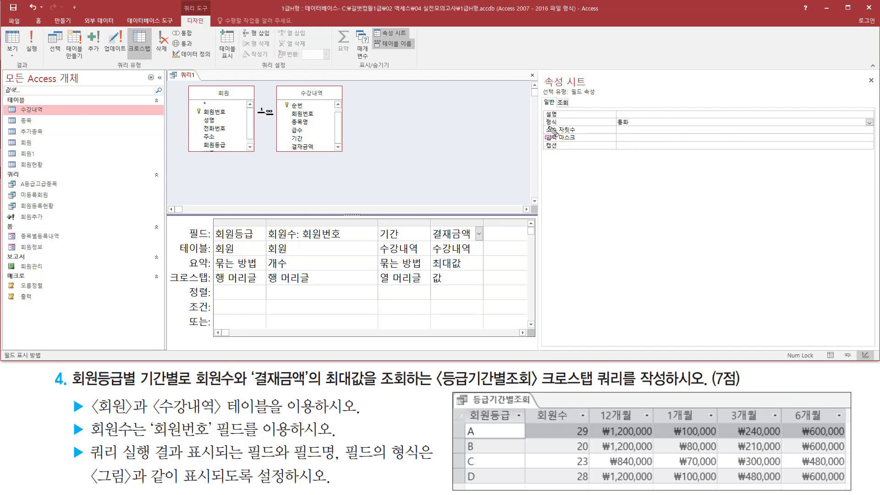
pyautogui.moveTo(539, 127); pyautogui.dragTo(646, 115)
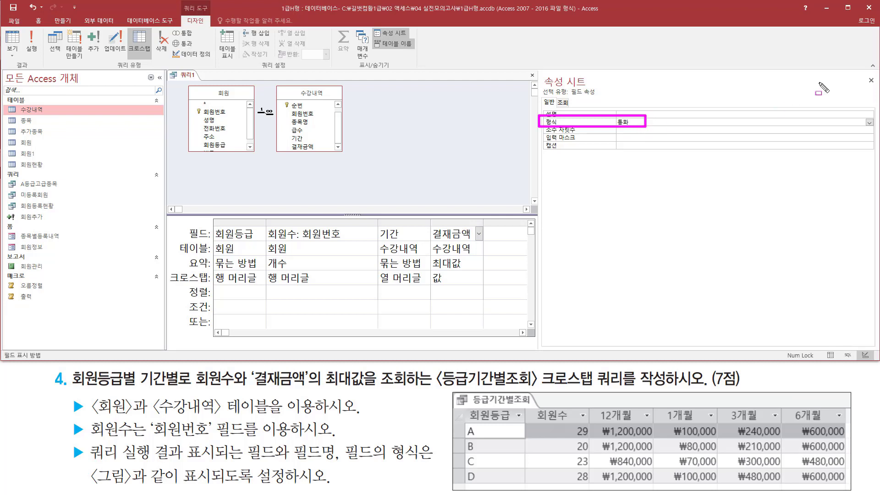
pyautogui.moveTo(863, 70); pyautogui.dragTo(878, 89)
pyautogui.click(870, 82)
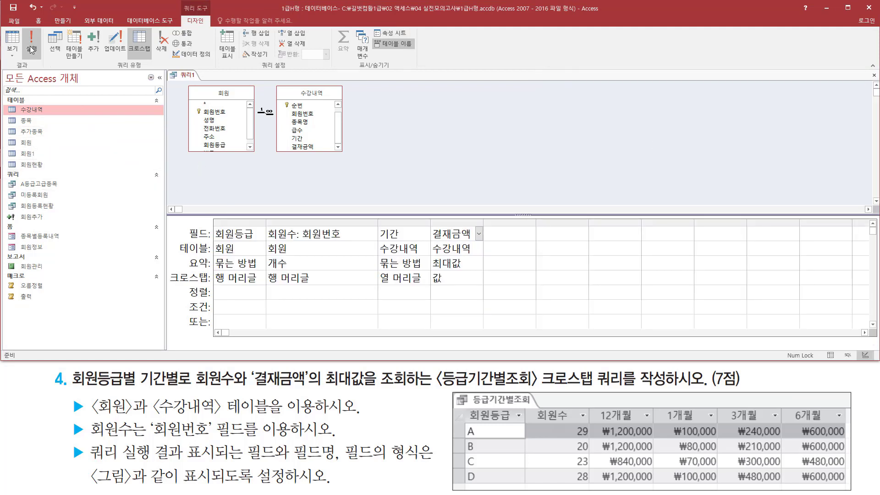
# Step: Run the query again and compare the format of the payment values under each 기간 with the expected figure
pyautogui.moveTo(23, 28); pyautogui.dragTo(43, 63)
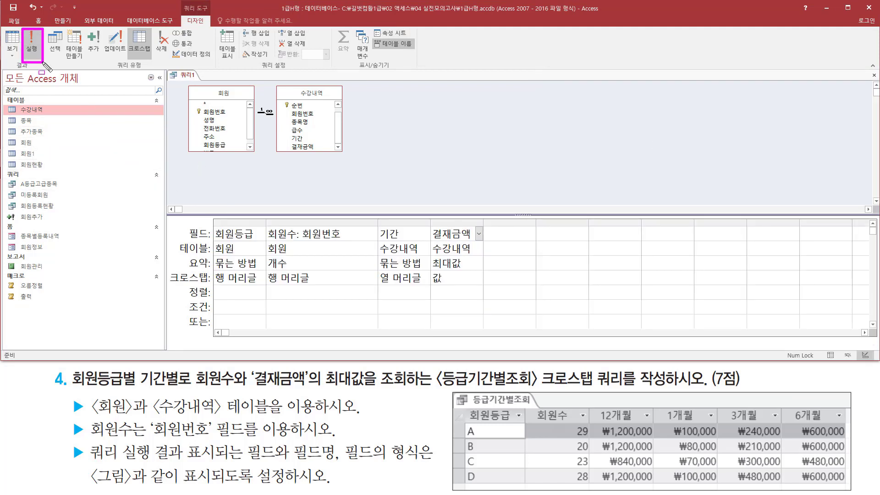
pyautogui.click(31, 45)
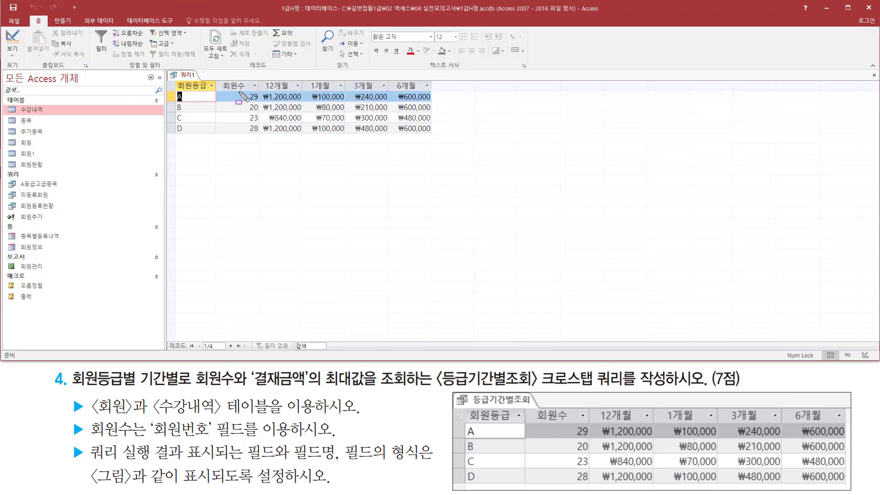
pyautogui.moveTo(263, 91); pyautogui.dragTo(434, 136)
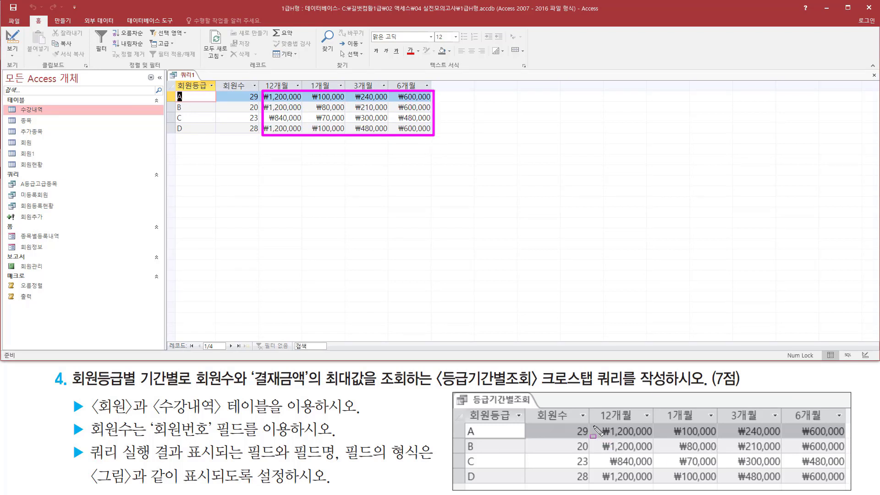
pyautogui.moveTo(591, 425)
pyautogui.mouseDown()
pyautogui.moveTo(694, 467)
pyautogui.moveTo(846, 480)
pyautogui.mouseUp()
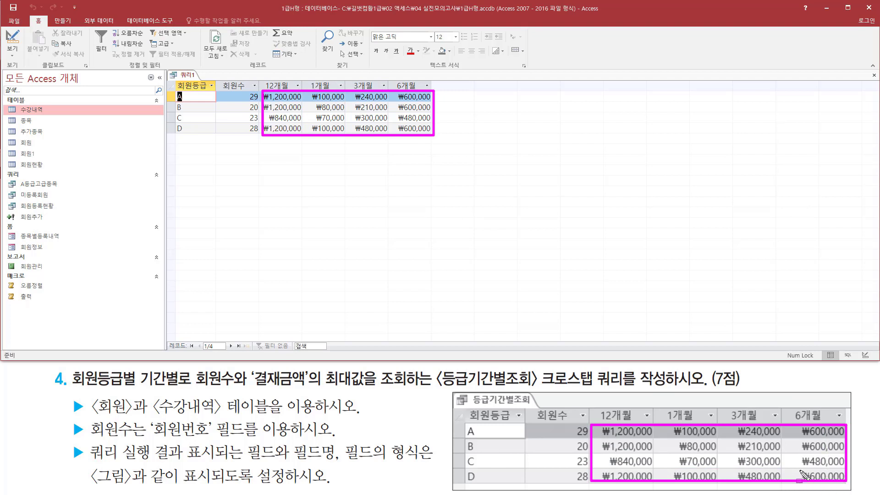
pyautogui.press('Escape')
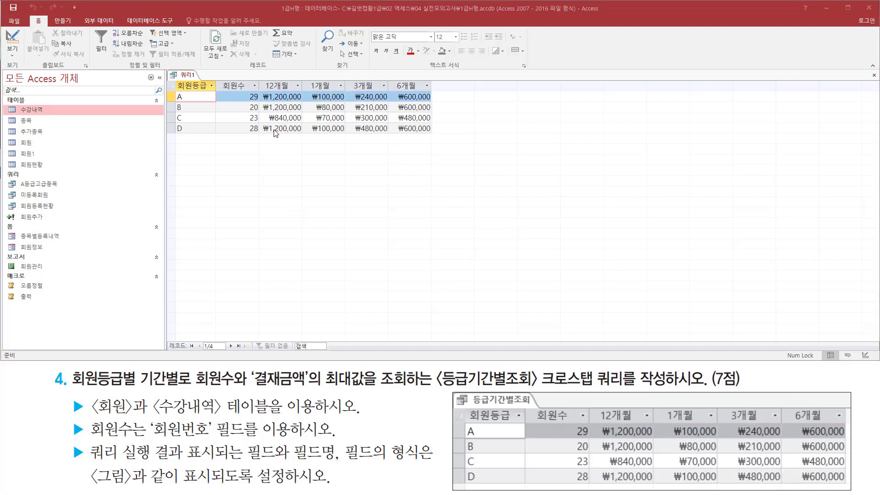
# Step: Close the crosstab query, saving it under the name 등급기간별조회
pyautogui.rightClick(185, 78)
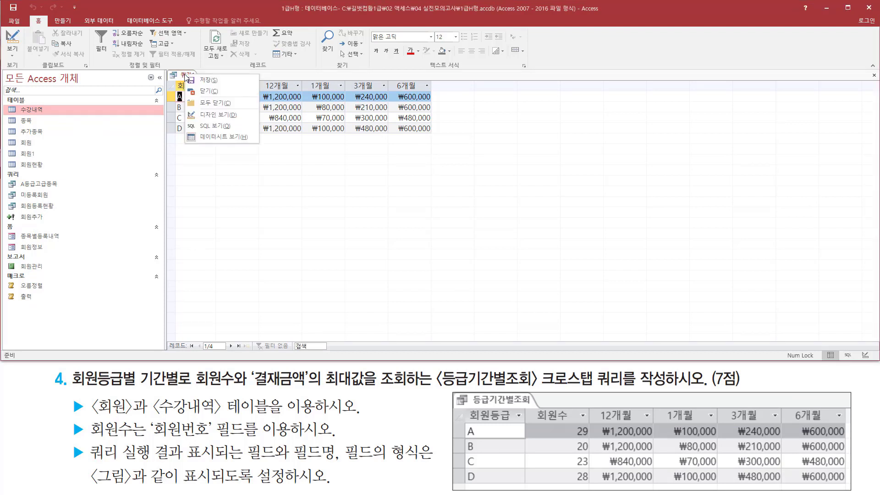
pyautogui.click(206, 97)
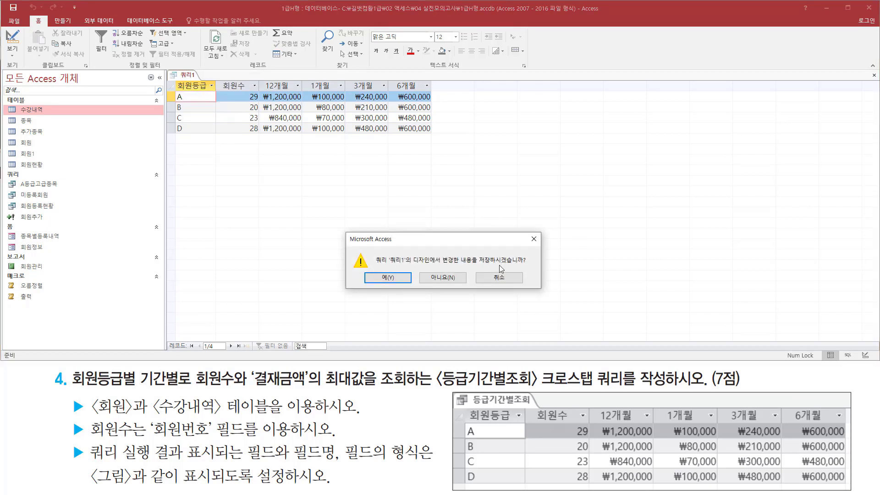
pyautogui.click(399, 280)
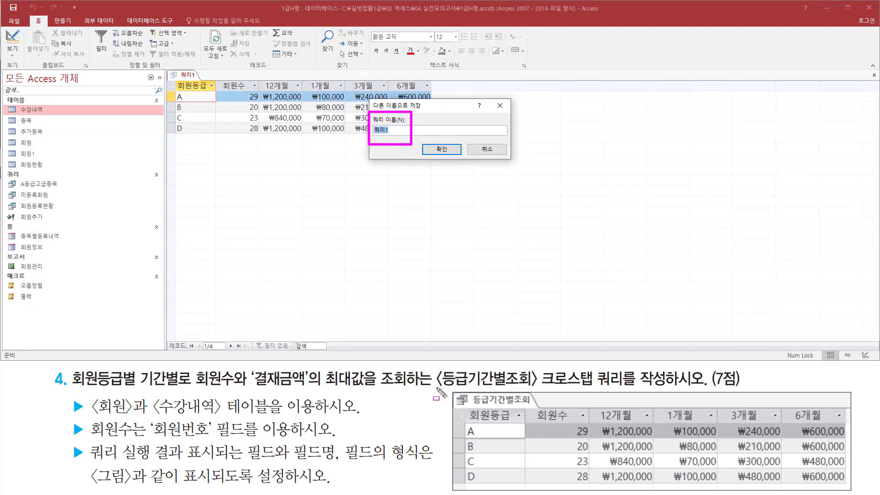
pyautogui.moveTo(435, 387); pyautogui.dragTo(535, 388)
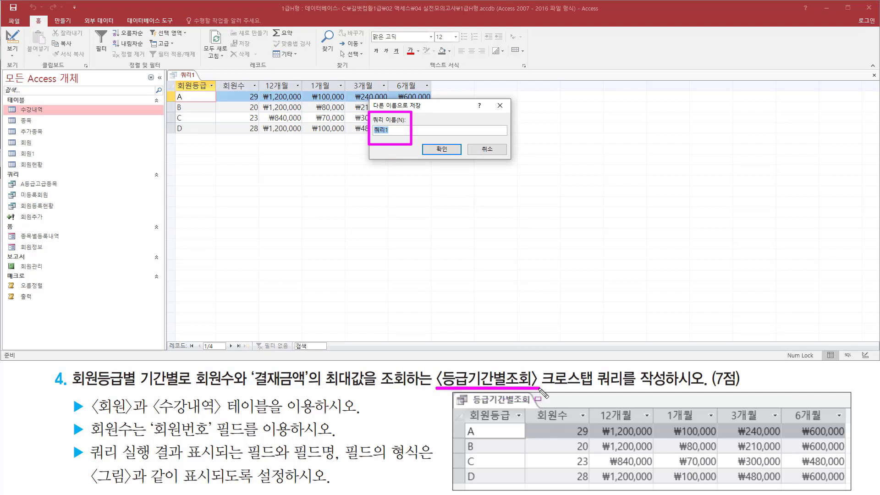
pyautogui.press('Escape')
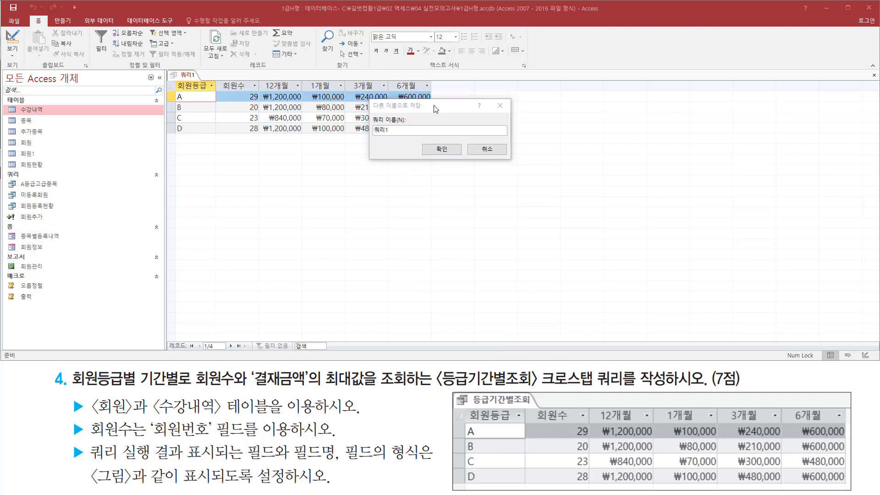
pyautogui.click(434, 106)
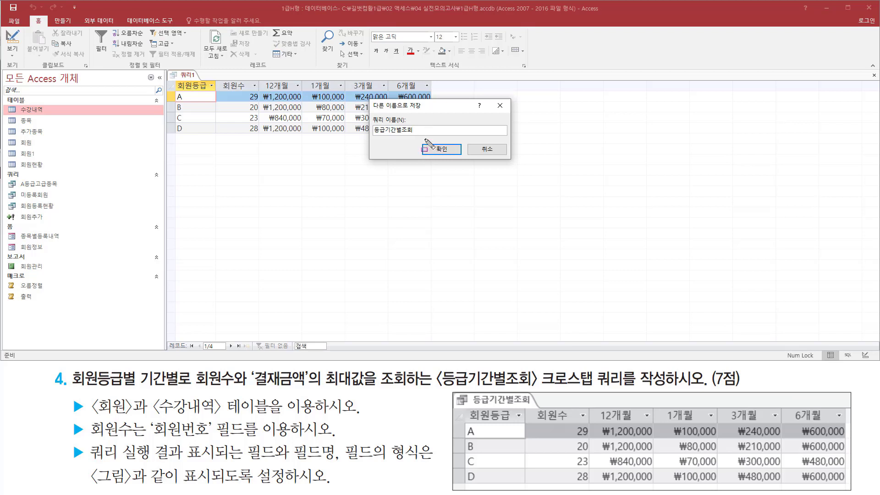
pyautogui.moveTo(424, 139); pyautogui.dragTo(460, 159)
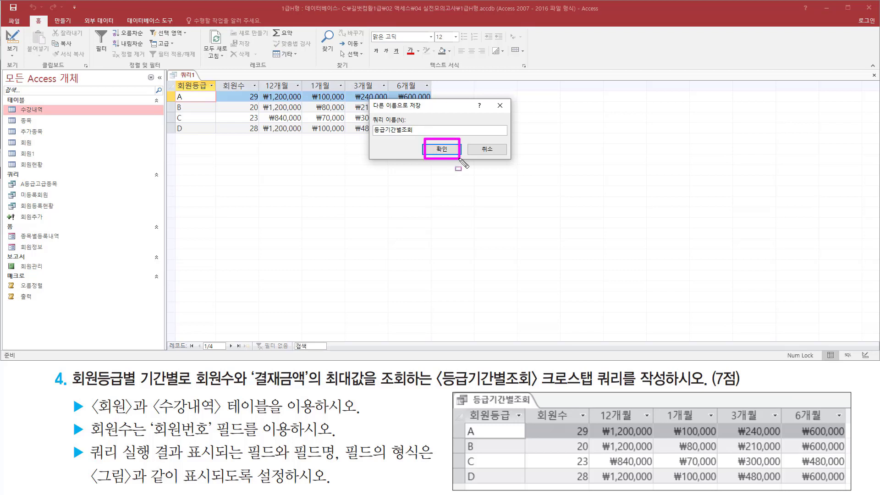
pyautogui.click(454, 152)
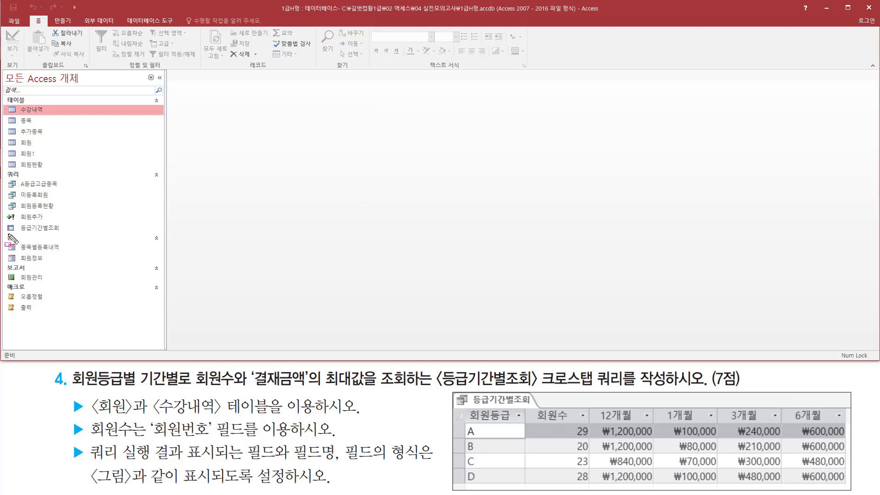
pyautogui.moveTo(7, 228)
pyautogui.mouseDown()
pyautogui.moveTo(72, 233)
pyautogui.moveTo(70, 223)
pyautogui.mouseUp()
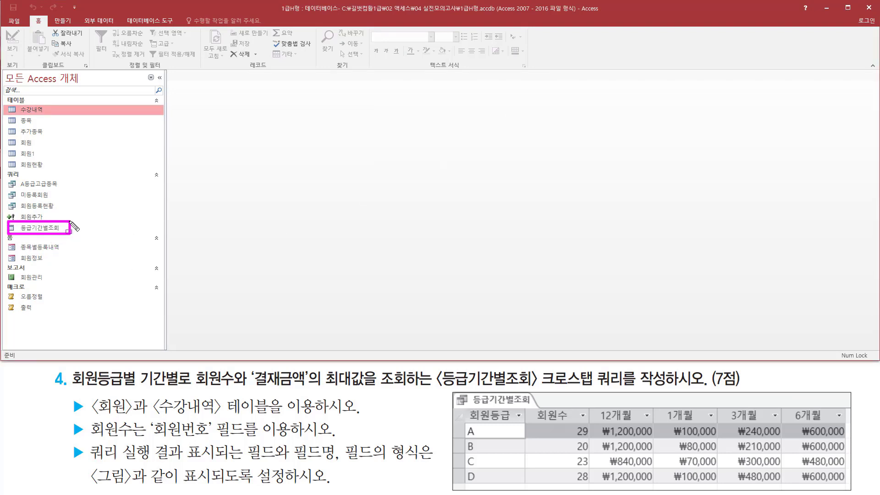
pyautogui.press('Escape')
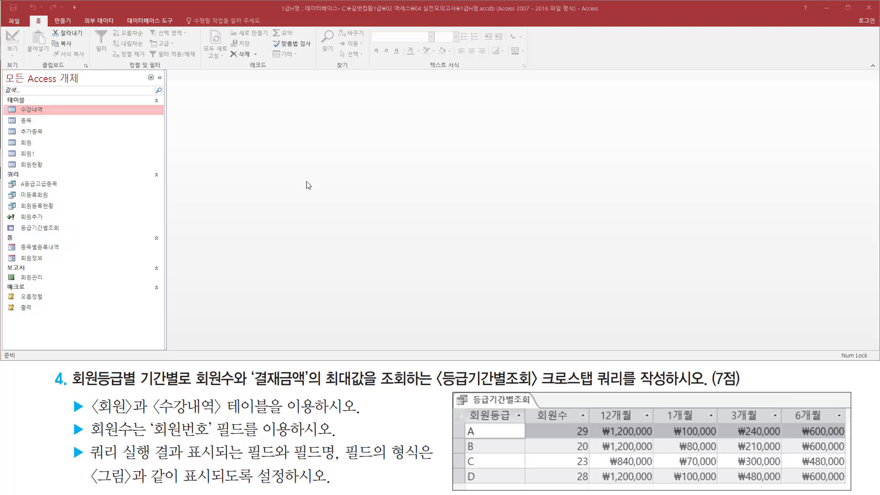
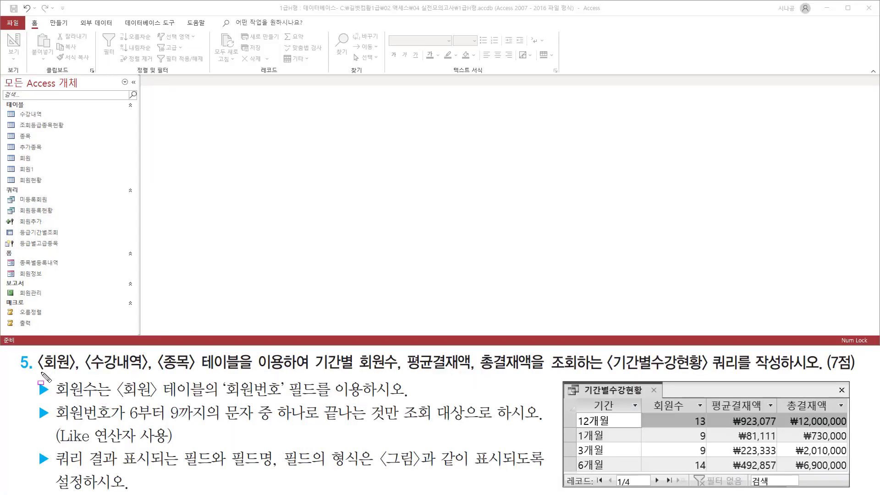
pyautogui.moveTo(42, 372)
pyautogui.mouseDown()
pyautogui.moveTo(369, 368)
pyautogui.moveTo(399, 376)
pyautogui.moveTo(412, 369)
pyautogui.moveTo(479, 388)
pyautogui.moveTo(473, 380)
pyautogui.moveTo(533, 389)
pyautogui.moveTo(530, 378)
pyautogui.moveTo(583, 373)
pyautogui.moveTo(742, 375)
pyautogui.mouseUp()
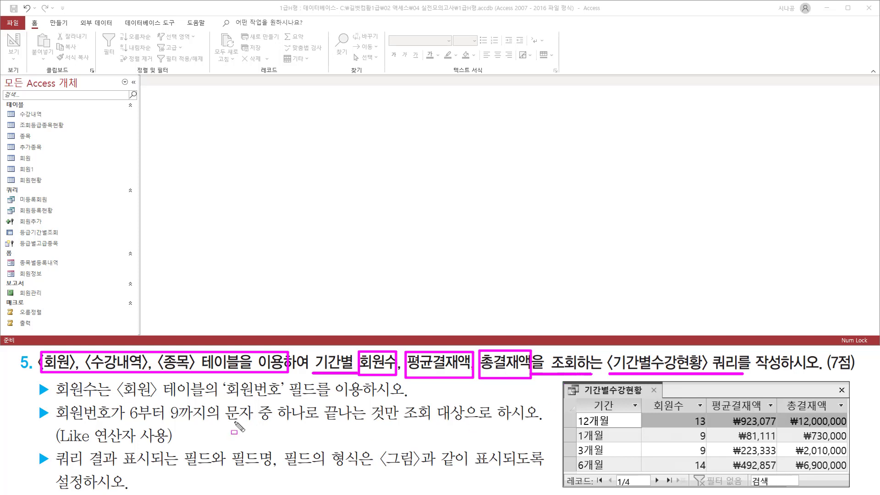
pyautogui.moveTo(575, 398)
pyautogui.mouseDown()
pyautogui.moveTo(600, 472)
pyautogui.moveTo(849, 473)
pyautogui.mouseUp()
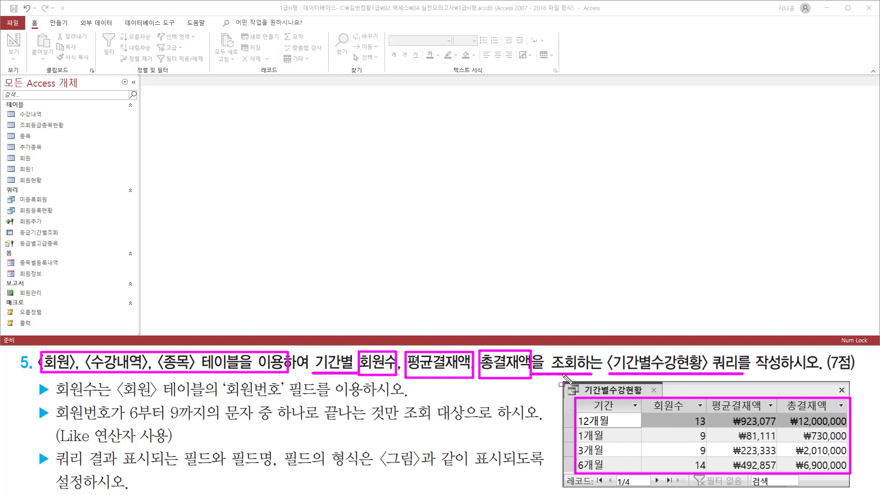
pyautogui.press('Escape')
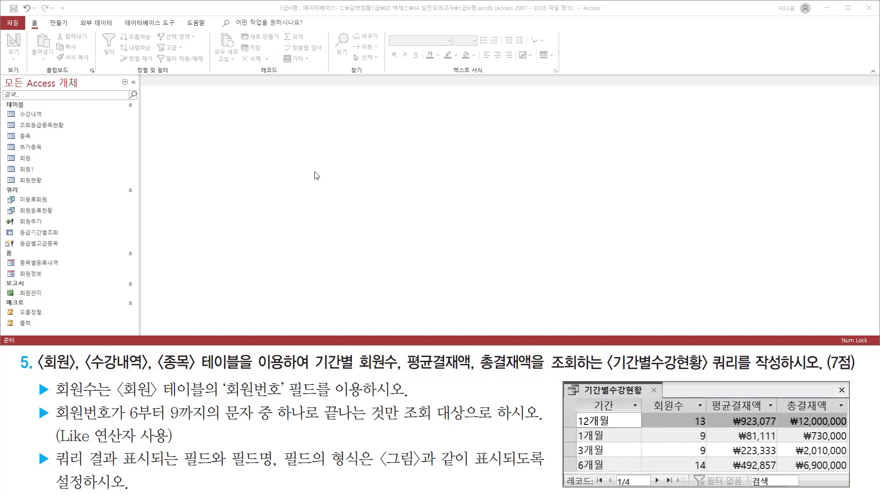
# Step: Create a new query in design view and add the 회원, 수강내역 and 종목 tables to it
pyautogui.click(55, 25)
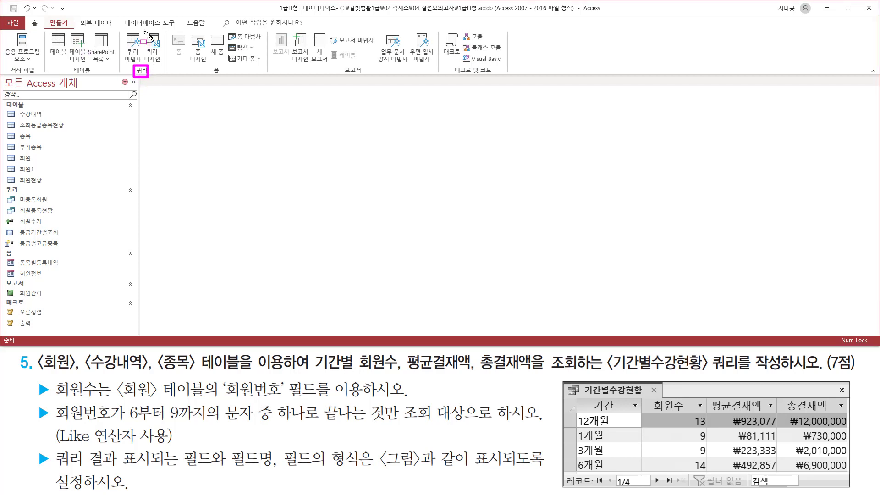
pyautogui.click(154, 55)
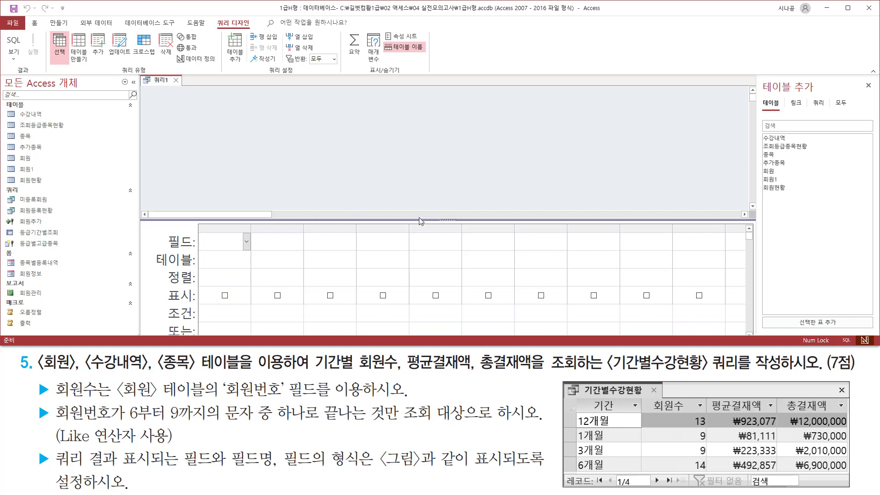
pyautogui.click(774, 172)
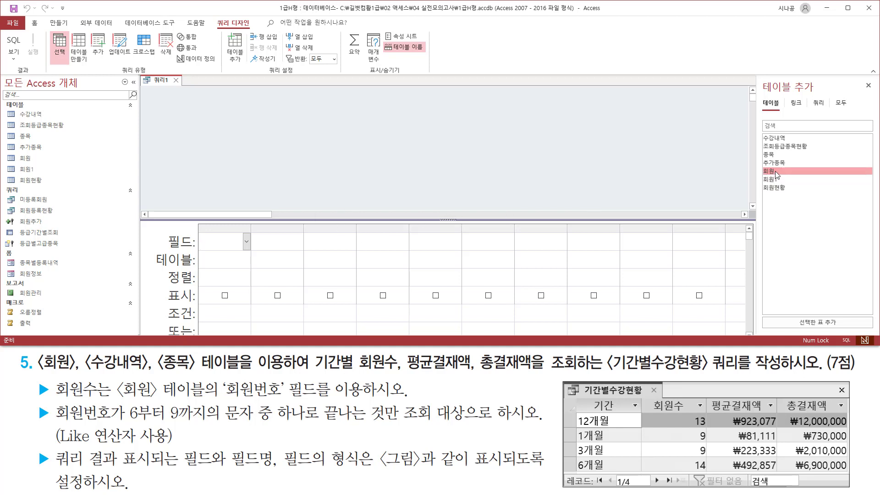
pyautogui.doubleClick(776, 173)
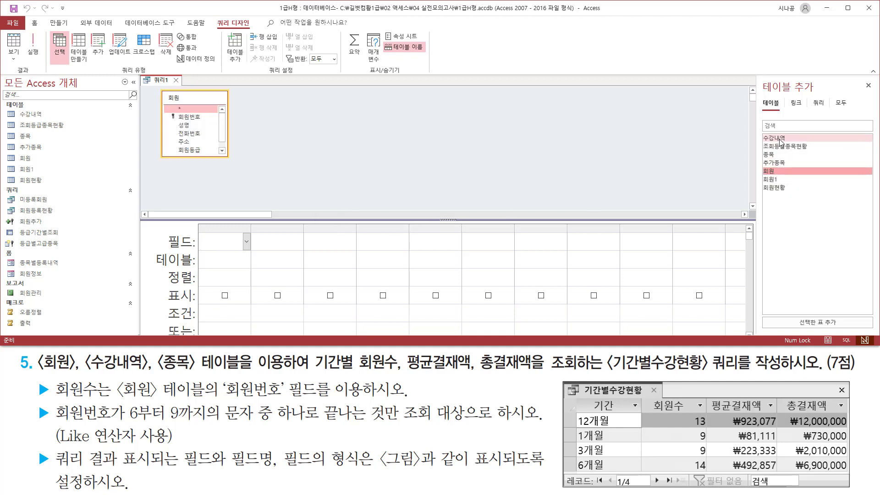
pyautogui.click(780, 138)
pyautogui.doubleClick(779, 138)
pyautogui.click(777, 156)
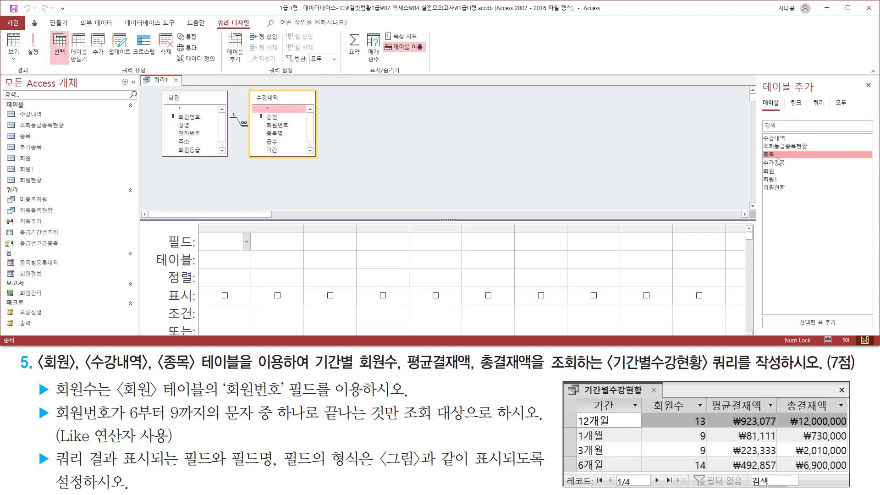
pyautogui.doubleClick(777, 156)
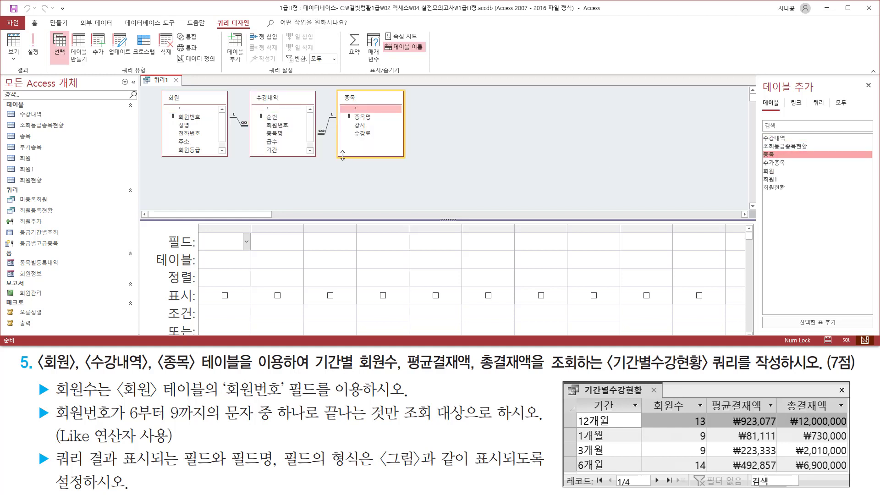
# Step: Close the pane for adding tables and enlarge the query's field grid by shrinking the table area
pyautogui.moveTo(156, 89); pyautogui.dragTo(419, 163)
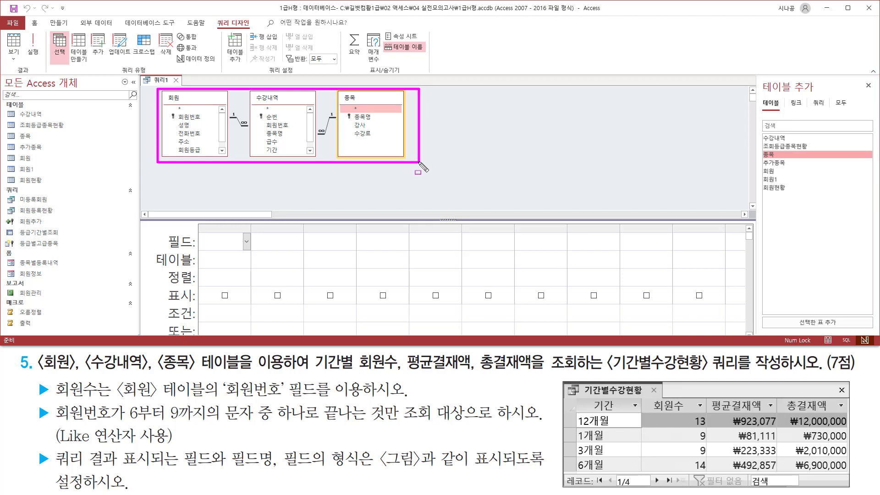
pyautogui.moveTo(760, 76); pyautogui.dragTo(820, 98)
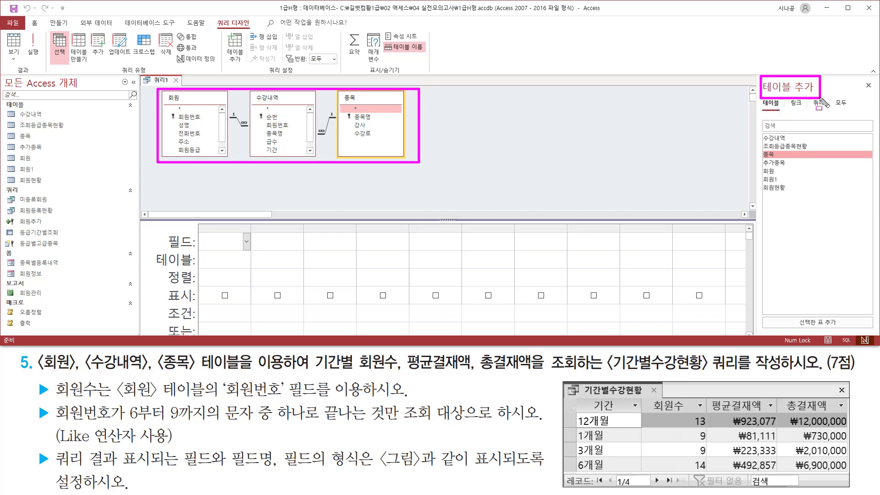
pyautogui.moveTo(859, 77); pyautogui.dragTo(876, 95)
pyautogui.press('Escape')
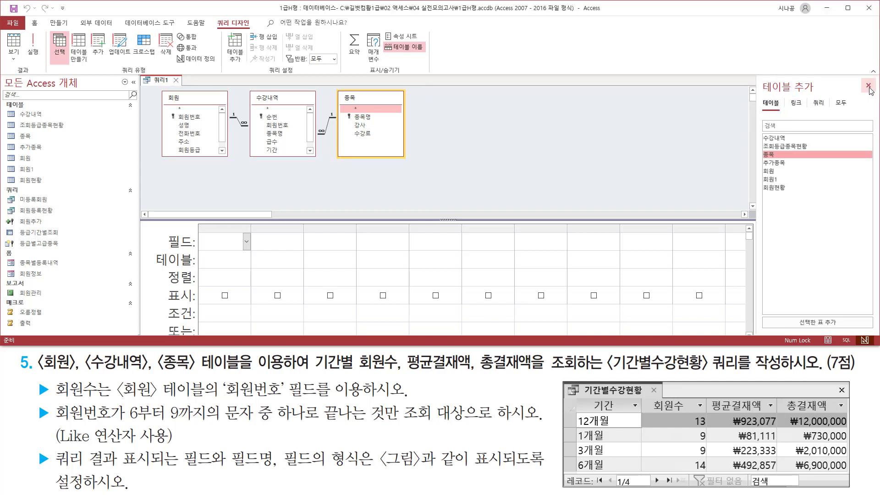
pyautogui.click(869, 87)
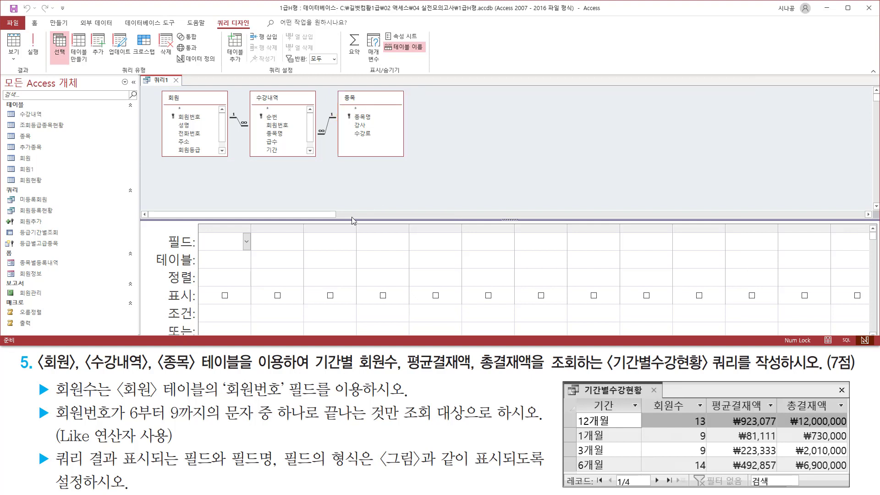
pyautogui.moveTo(351, 220); pyautogui.dragTo(365, 169)
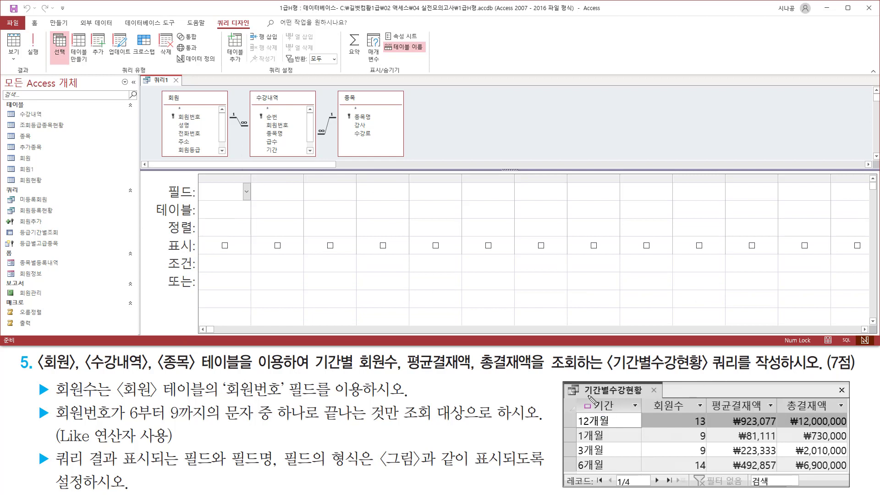
# Step: Add the 기간 field of the 수강내역 table as the first column of the query grid
pyautogui.moveTo(587, 395); pyautogui.dragTo(619, 413)
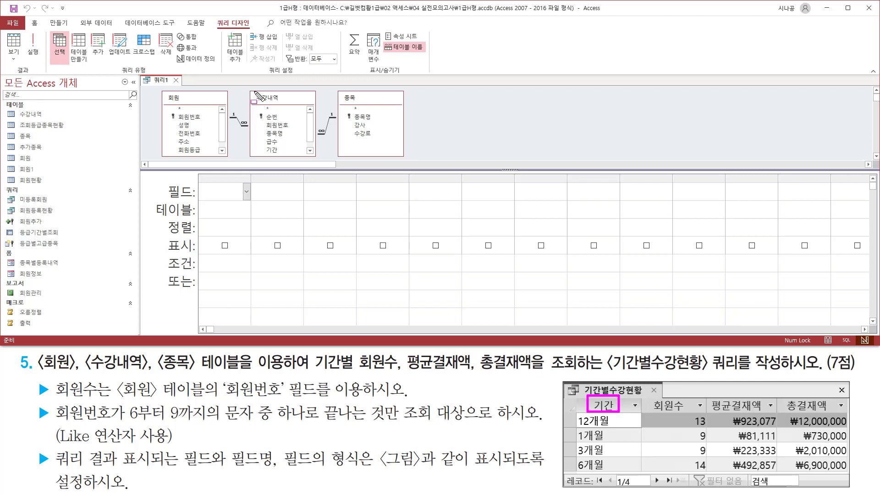
pyautogui.moveTo(253, 90); pyautogui.dragTo(287, 103)
pyautogui.moveTo(260, 145); pyautogui.dragTo(286, 156)
pyautogui.press('Escape')
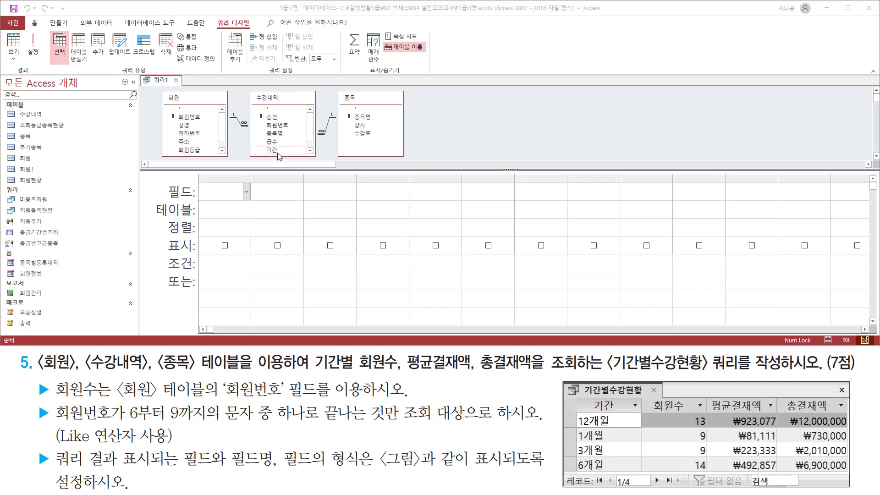
pyautogui.click(277, 151)
pyautogui.doubleClick(275, 150)
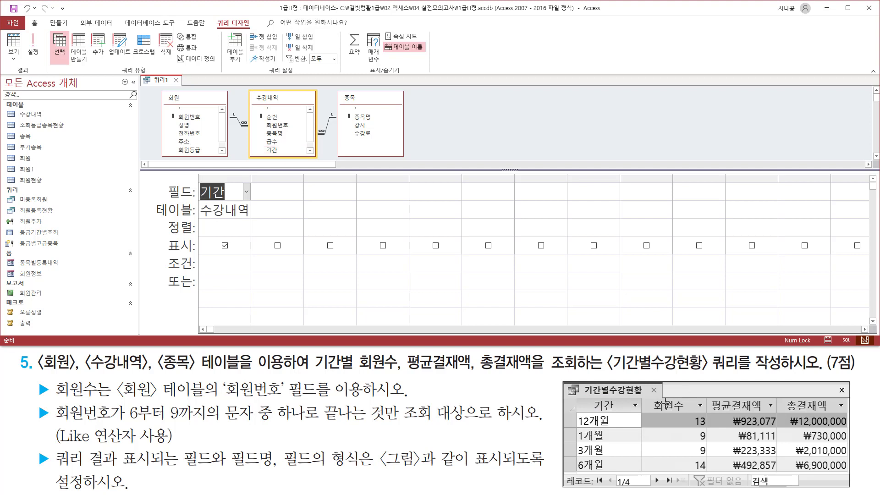
# Step: Add the 회원번호 field of the 회원 table as the second column of the query grid
pyautogui.moveTo(646, 395); pyautogui.dragTo(697, 414)
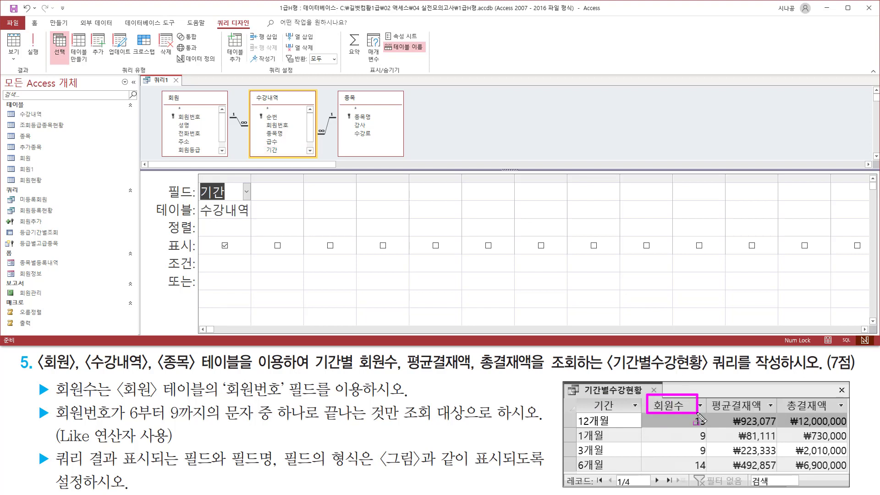
pyautogui.moveTo(29, 377)
pyautogui.mouseDown()
pyautogui.moveTo(53, 401)
pyautogui.moveTo(168, 396)
pyautogui.mouseUp()
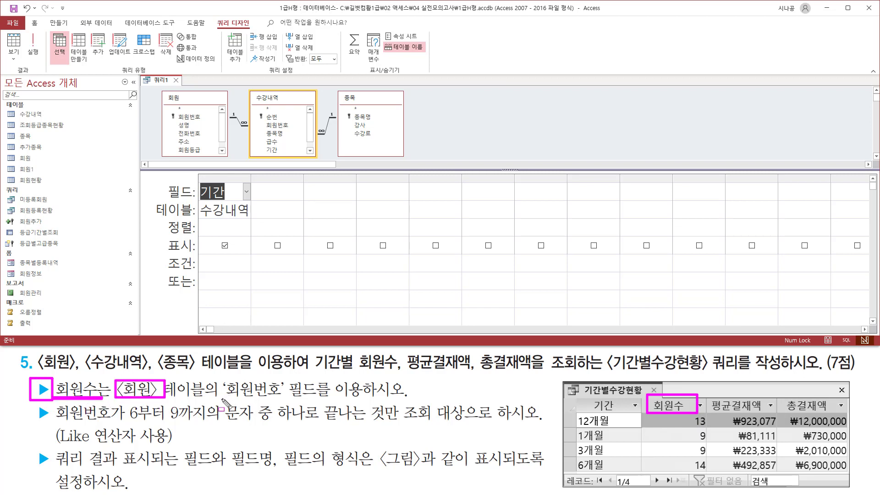
pyautogui.moveTo(221, 399); pyautogui.dragTo(328, 398)
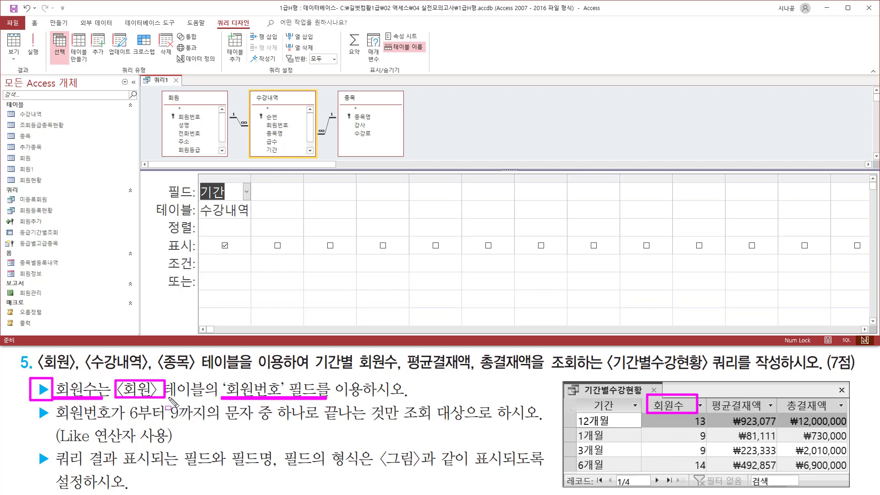
pyautogui.moveTo(157, 101)
pyautogui.mouseDown()
pyautogui.moveTo(186, 103)
pyautogui.moveTo(188, 122)
pyautogui.moveTo(209, 122)
pyautogui.mouseUp()
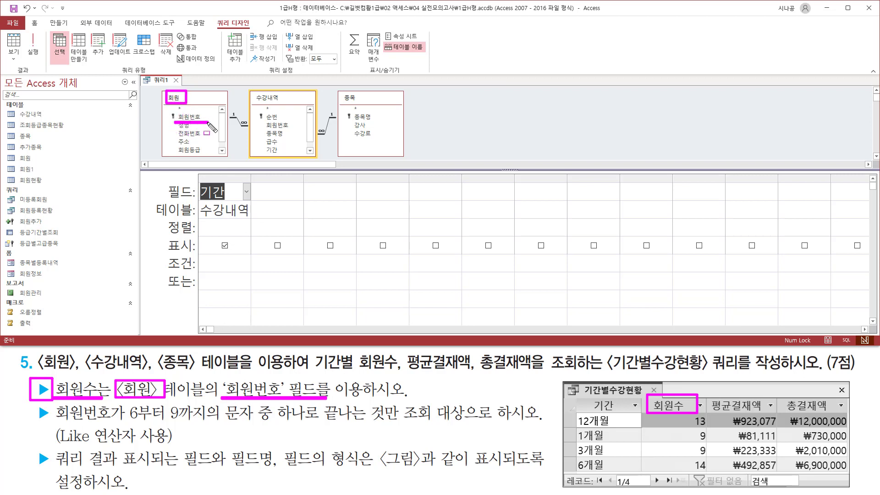
pyautogui.press('Escape')
pyautogui.click(199, 119)
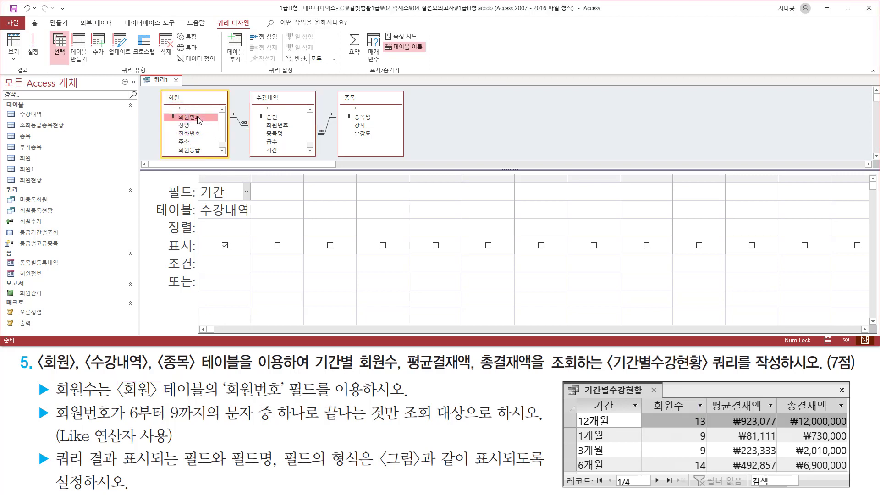
pyautogui.doubleClick(199, 119)
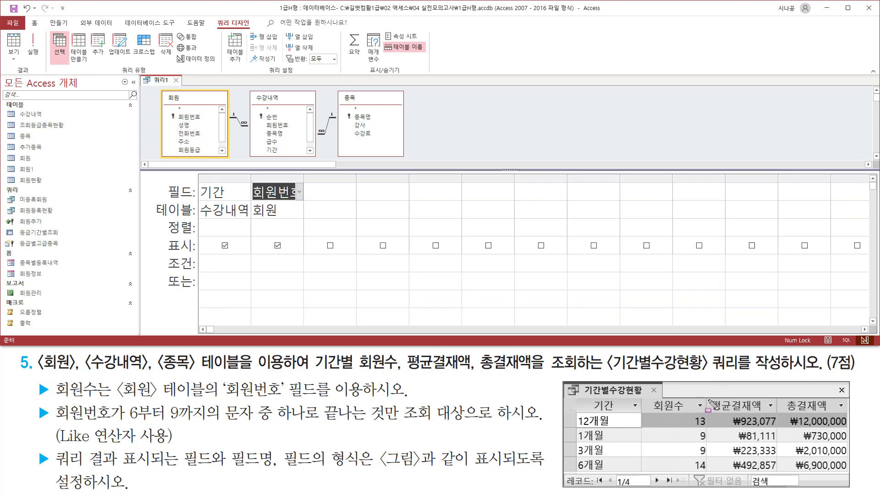
# Step: Add the 결재금액 field of the 수강내역 table twice, as the third and fourth columns of the query grid
pyautogui.moveTo(707, 395)
pyautogui.mouseDown()
pyautogui.moveTo(722, 414)
pyautogui.moveTo(832, 415)
pyautogui.mouseUp()
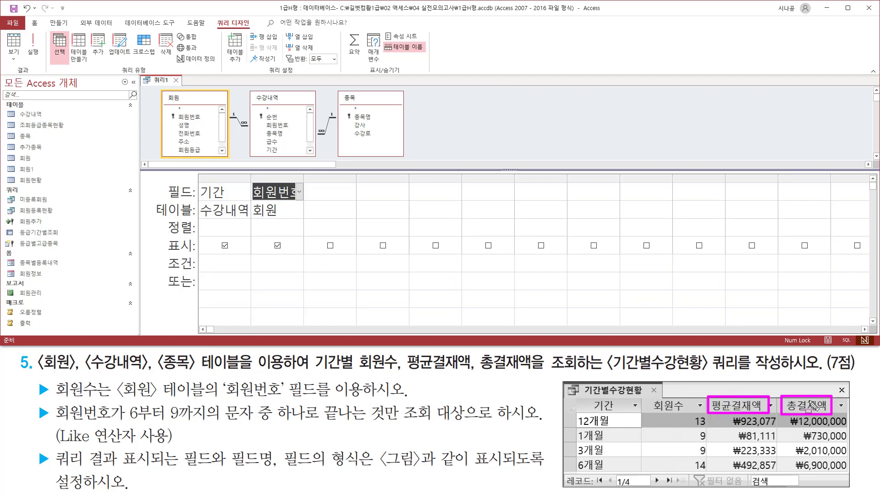
pyautogui.moveTo(252, 93)
pyautogui.mouseDown()
pyautogui.moveTo(290, 104)
pyautogui.moveTo(313, 136)
pyautogui.mouseUp()
pyautogui.press('Escape')
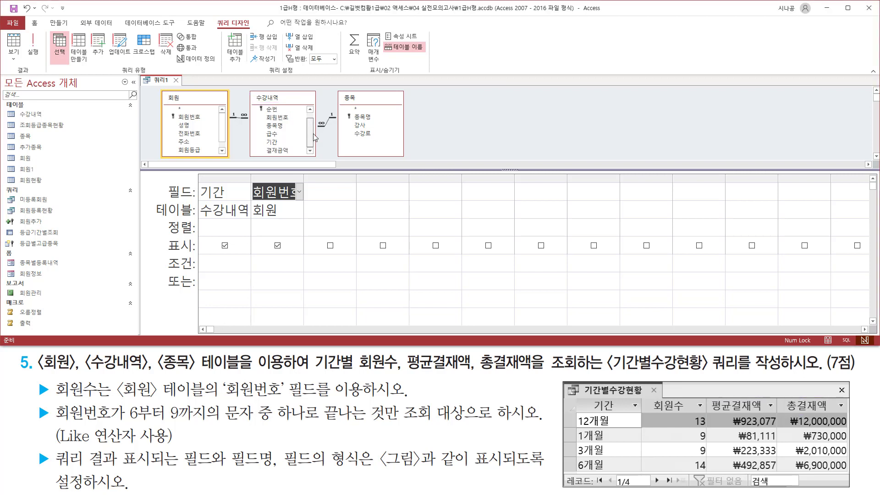
pyautogui.click(283, 151)
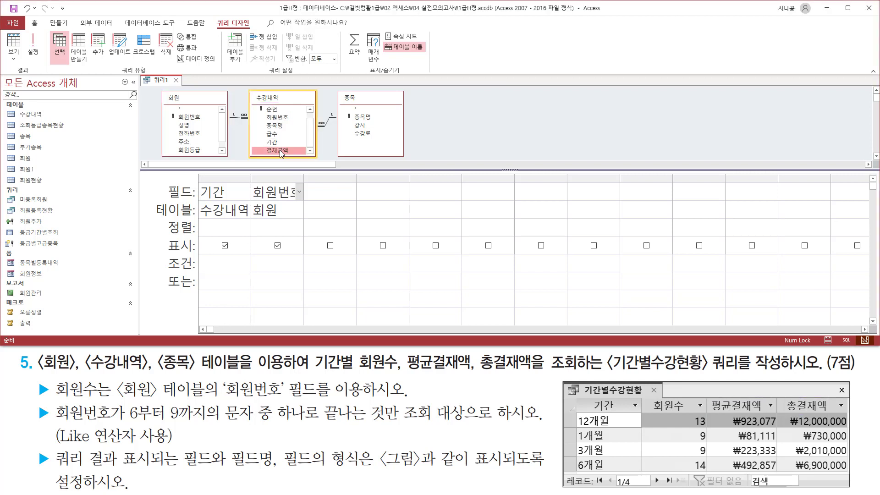
pyautogui.moveTo(281, 153); pyautogui.dragTo(312, 193)
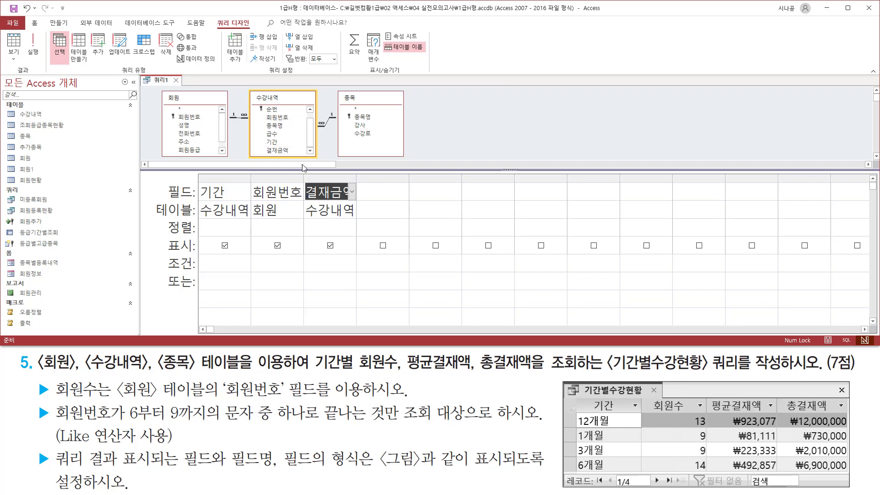
pyautogui.click(363, 196)
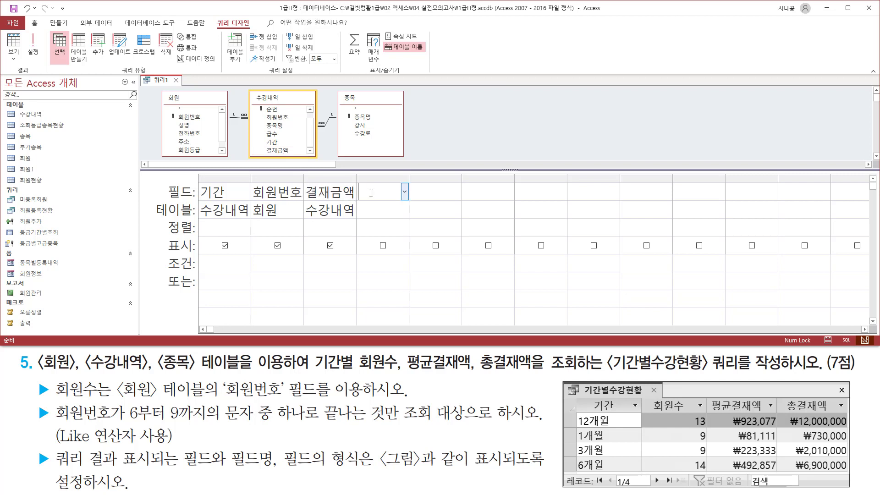
pyautogui.doubleClick(281, 152)
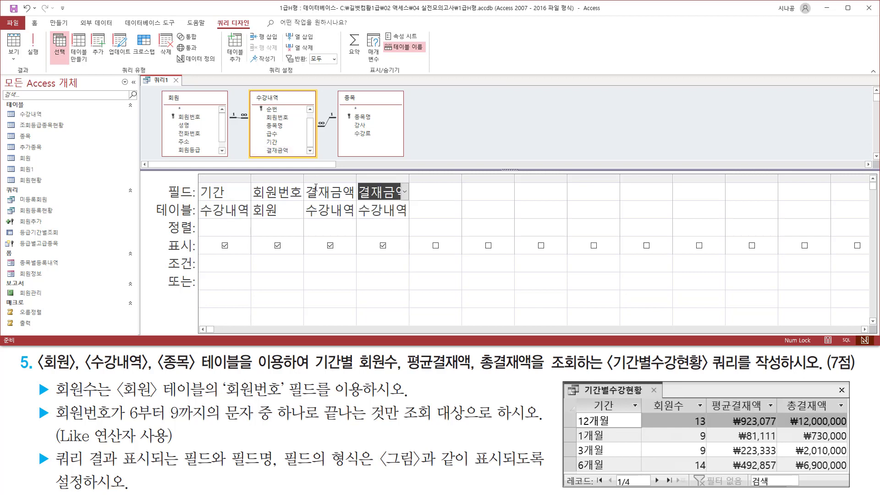
pyautogui.moveTo(305, 181); pyautogui.dragTo(355, 201)
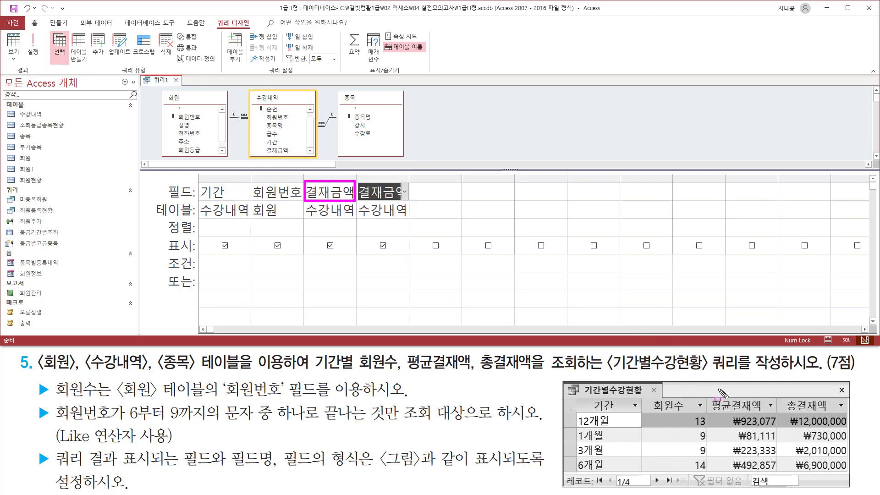
pyautogui.moveTo(705, 395); pyautogui.dragTo(764, 420)
pyautogui.moveTo(362, 179)
pyautogui.mouseDown()
pyautogui.moveTo(376, 196)
pyautogui.moveTo(406, 200)
pyautogui.mouseUp()
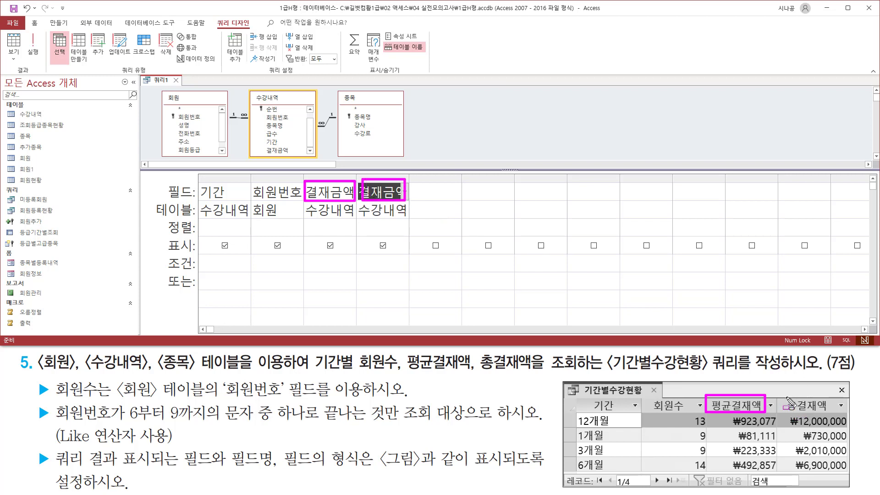
pyautogui.moveTo(784, 395); pyautogui.dragTo(840, 416)
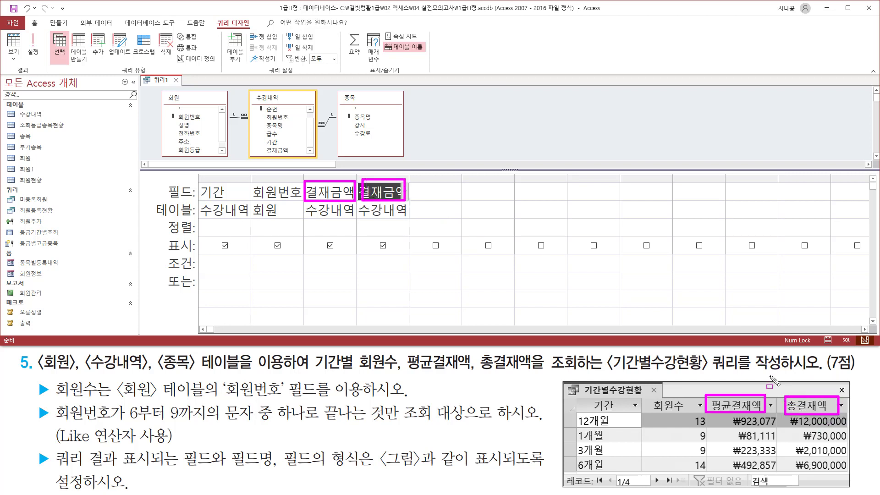
pyautogui.moveTo(267, 182)
pyautogui.mouseDown()
pyautogui.moveTo(276, 188)
pyautogui.moveTo(287, 167)
pyautogui.mouseUp()
pyautogui.moveTo(665, 394)
pyautogui.mouseDown()
pyautogui.moveTo(669, 413)
pyautogui.moveTo(684, 380)
pyautogui.mouseUp()
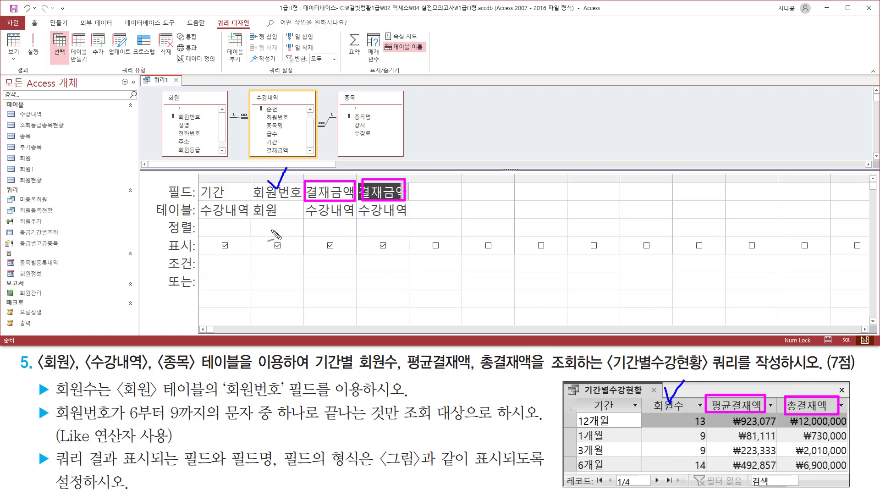
pyautogui.moveTo(324, 176)
pyautogui.mouseDown()
pyautogui.moveTo(330, 184)
pyautogui.moveTo(340, 166)
pyautogui.mouseUp()
pyautogui.moveTo(382, 174); pyautogui.dragTo(404, 166)
pyautogui.moveTo(313, 372); pyautogui.dragTo(353, 373)
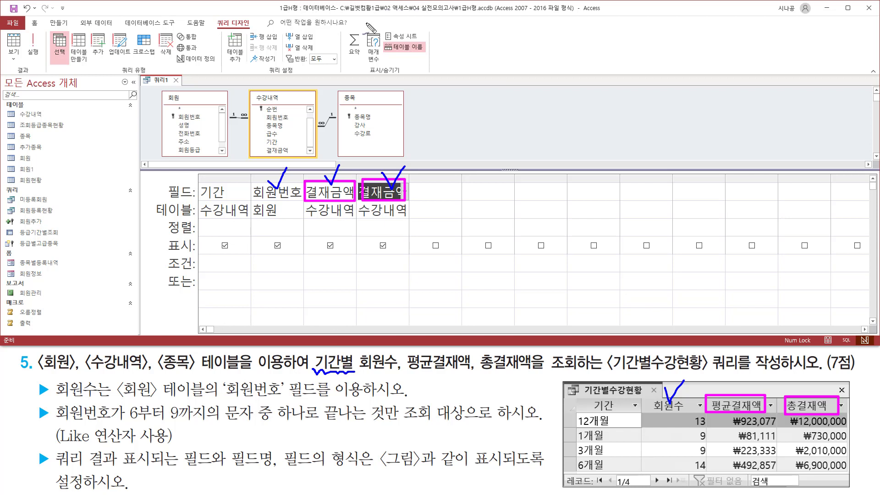
pyautogui.moveTo(354, 18); pyautogui.dragTo(370, 16)
pyautogui.press('Escape')
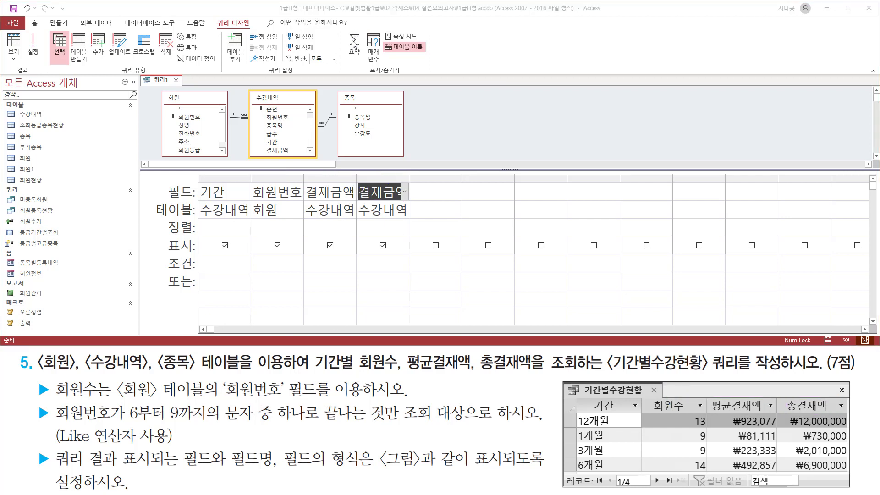
# Step: Show the 요약 row in the query grid and summarise the 회원번호 column by 개수
pyautogui.click(355, 43)
pyautogui.moveTo(160, 219); pyautogui.dragTo(196, 238)
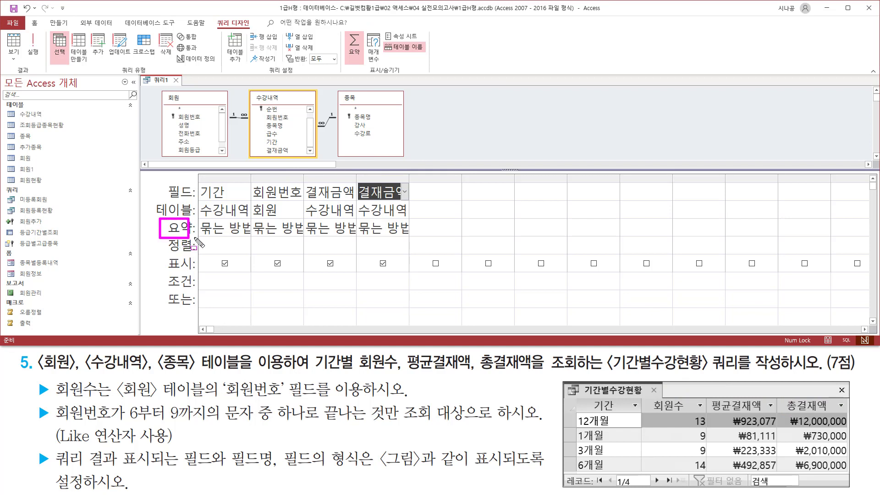
pyautogui.moveTo(199, 198); pyautogui.dragTo(231, 199)
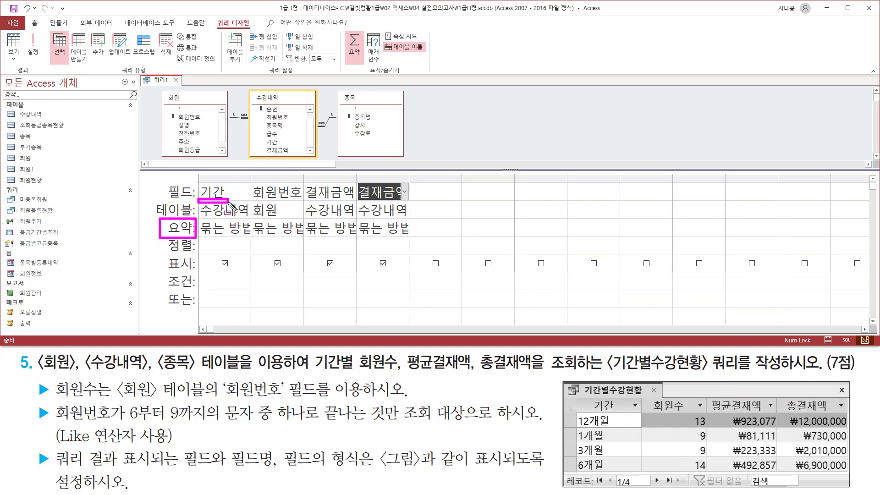
pyautogui.moveTo(202, 237); pyautogui.dragTo(250, 237)
pyautogui.click(268, 228)
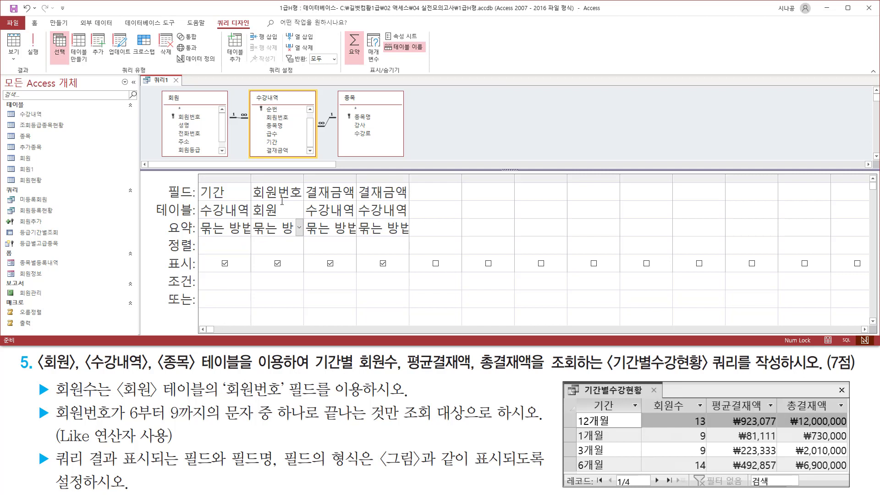
pyautogui.click(299, 227)
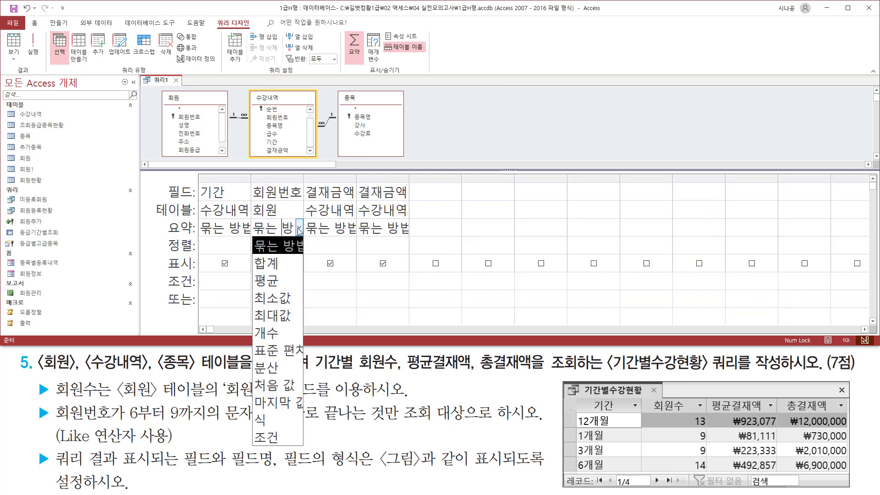
pyautogui.click(266, 334)
# Step: Summarise the first 결재금액 column by 평균 and the second 결재금액 column by 합계
pyautogui.click(338, 226)
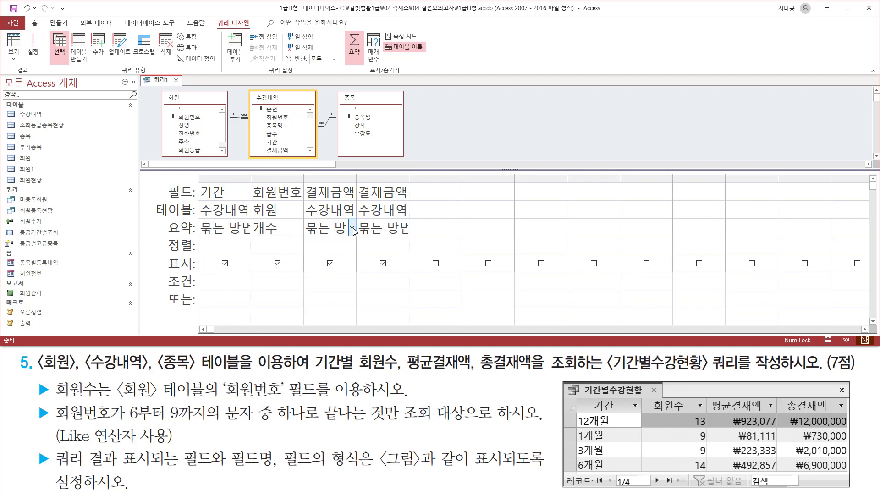
pyautogui.click(352, 227)
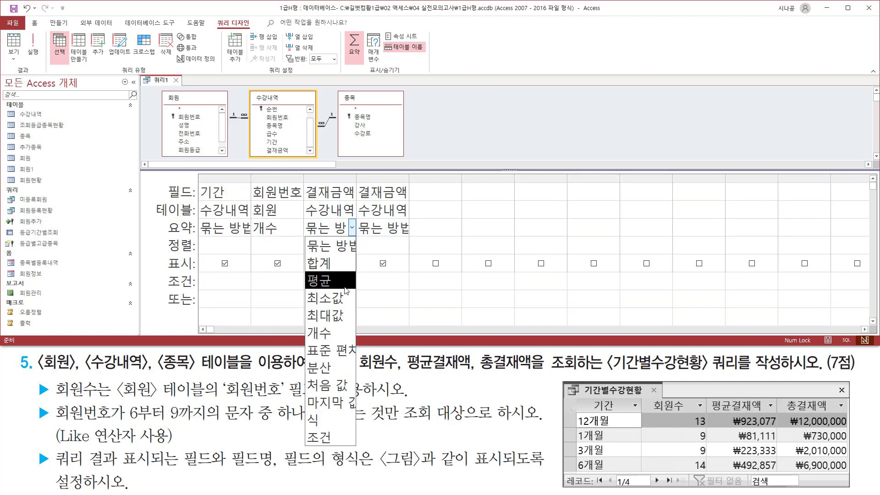
pyautogui.click(336, 280)
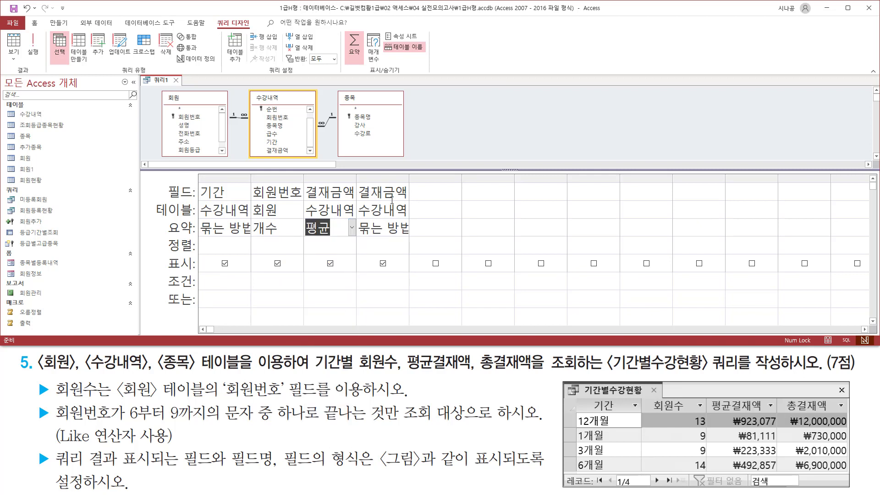
pyautogui.click(404, 227)
pyautogui.click(404, 227)
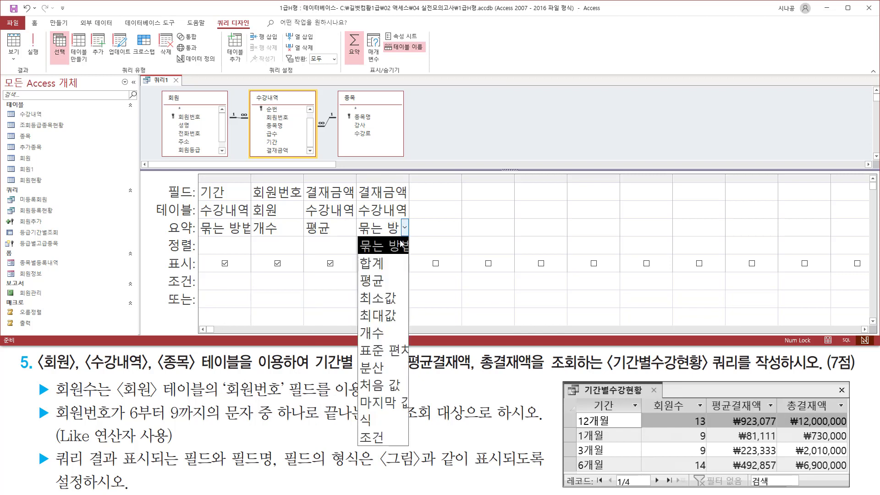
pyautogui.click(387, 267)
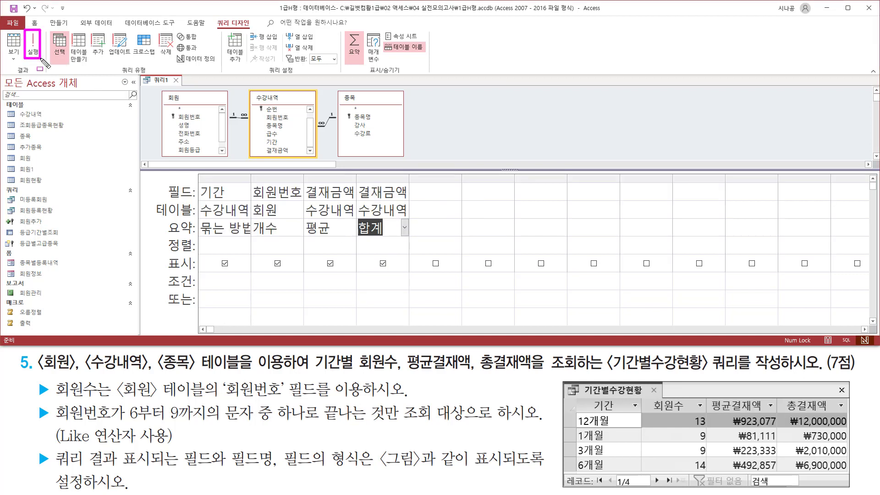
# Step: Run the query and fit the average 결재금액 column's width to its contents so the figures can be read
pyautogui.click(37, 47)
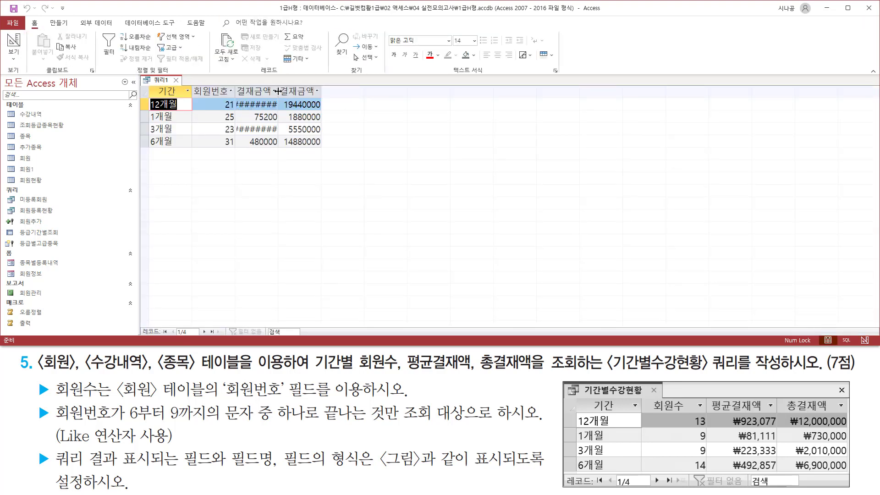
pyautogui.moveTo(236, 110); pyautogui.dragTo(269, 110)
pyautogui.press('Escape')
pyautogui.click(277, 89)
pyautogui.hotkey('ctrl', '2')
pyautogui.press('Escape')
pyautogui.doubleClick(278, 87)
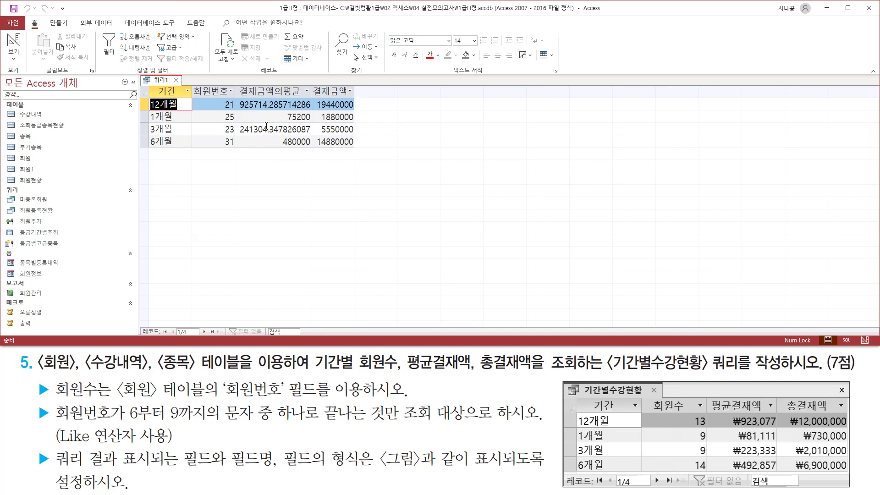
pyautogui.hotkey('ctrl', '2')
pyautogui.moveTo(238, 97); pyautogui.dragTo(310, 149)
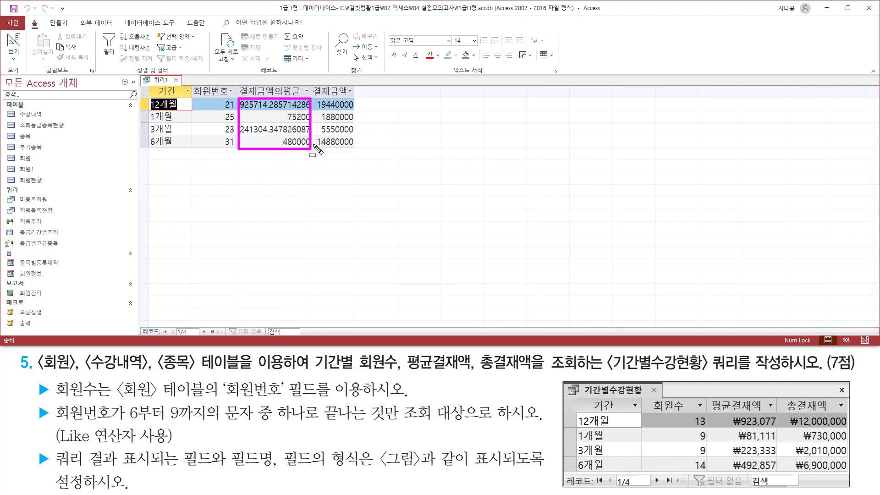
pyautogui.moveTo(316, 97)
pyautogui.mouseDown()
pyautogui.moveTo(335, 147)
pyautogui.moveTo(357, 147)
pyautogui.mouseUp()
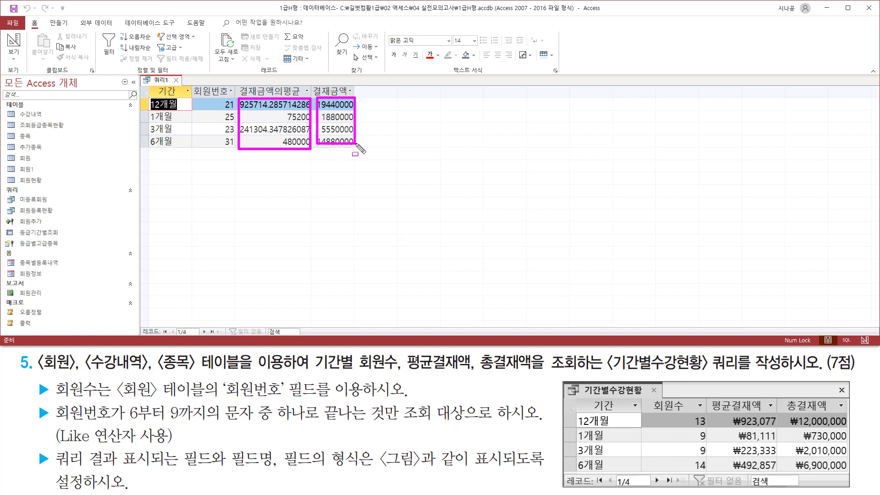
pyautogui.moveTo(149, 97)
pyautogui.mouseDown()
pyautogui.moveTo(155, 140)
pyautogui.moveTo(172, 147)
pyautogui.mouseUp()
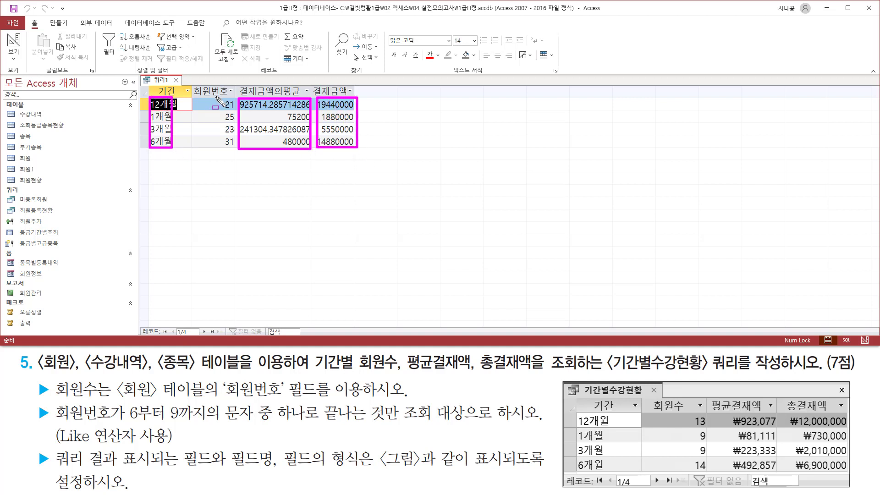
pyautogui.moveTo(216, 97); pyautogui.dragTo(236, 153)
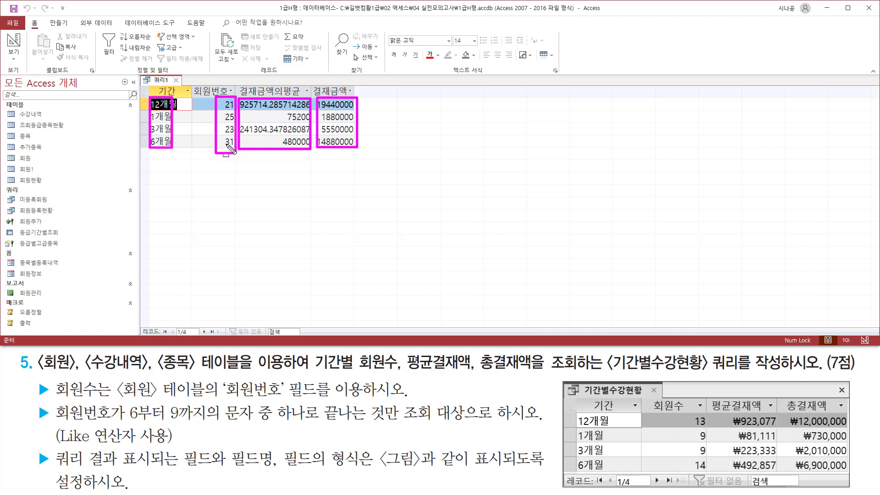
pyautogui.moveTo(193, 83)
pyautogui.mouseDown()
pyautogui.moveTo(228, 98)
pyautogui.moveTo(352, 97)
pyautogui.mouseUp()
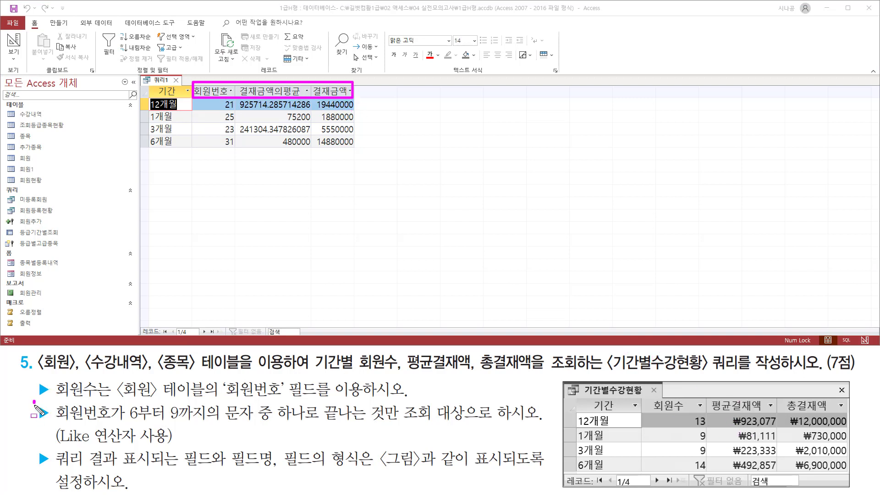
pyautogui.moveTo(33, 402); pyautogui.dragTo(53, 428)
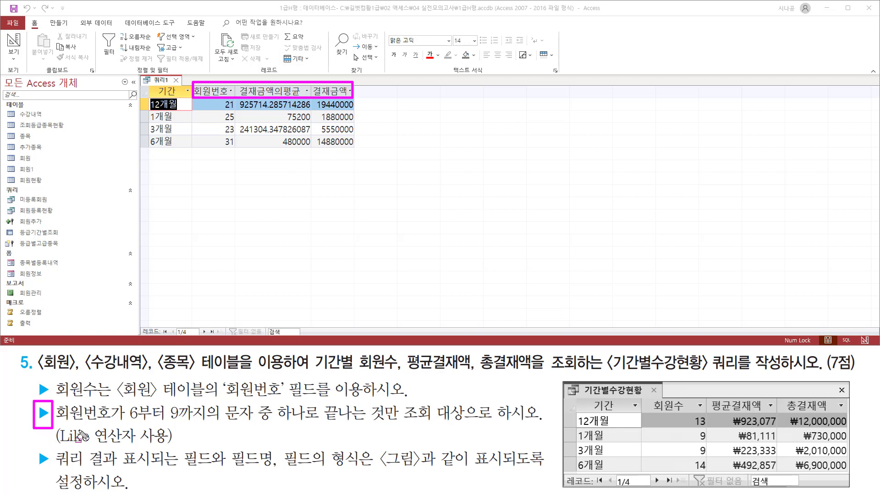
pyautogui.press('Escape')
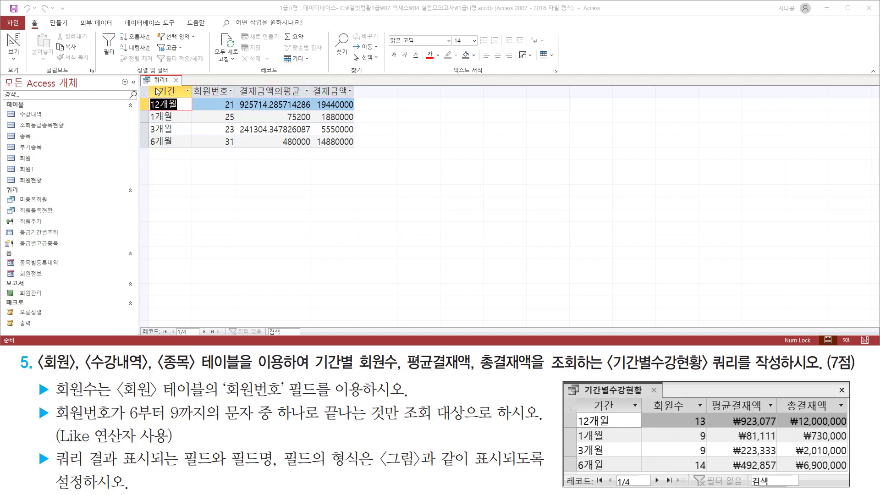
# Step: Return the query to Design View, give the 회원번호 column the alias 회원수 and fit its width to the text
pyautogui.rightClick(158, 81)
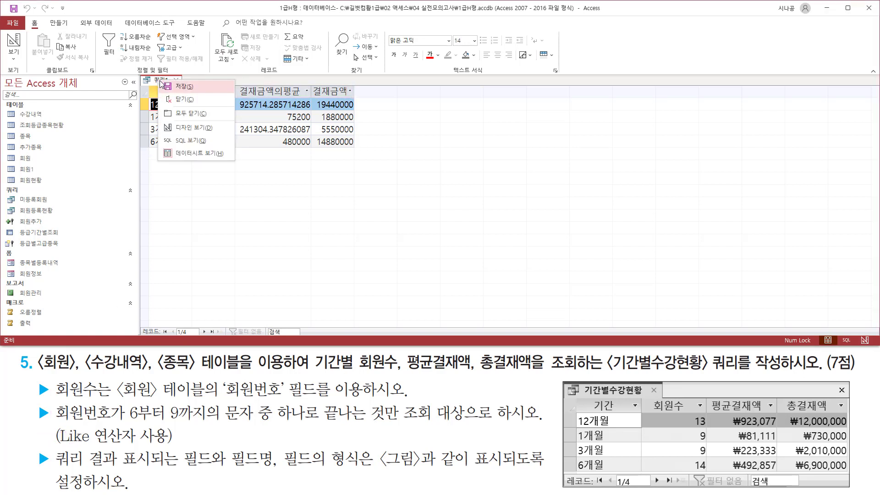
pyautogui.click(175, 130)
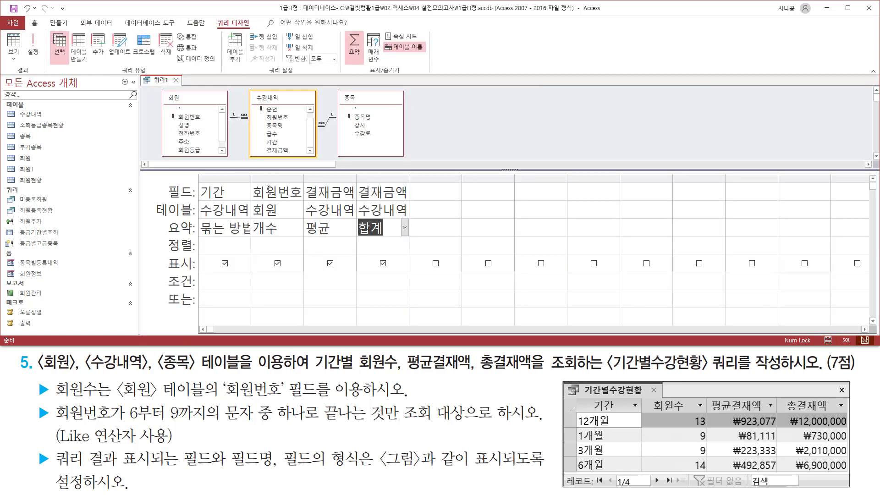
pyautogui.click(257, 192)
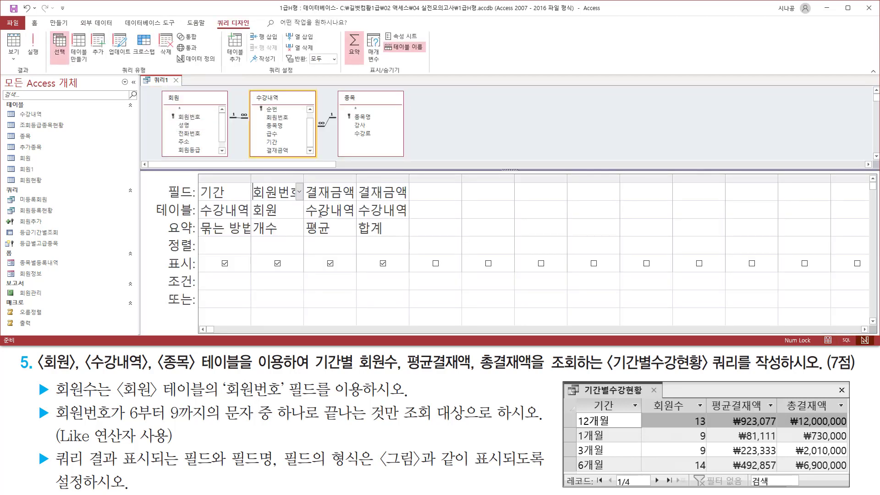
pyautogui.write('회원수:')
pyautogui.press('Tab')
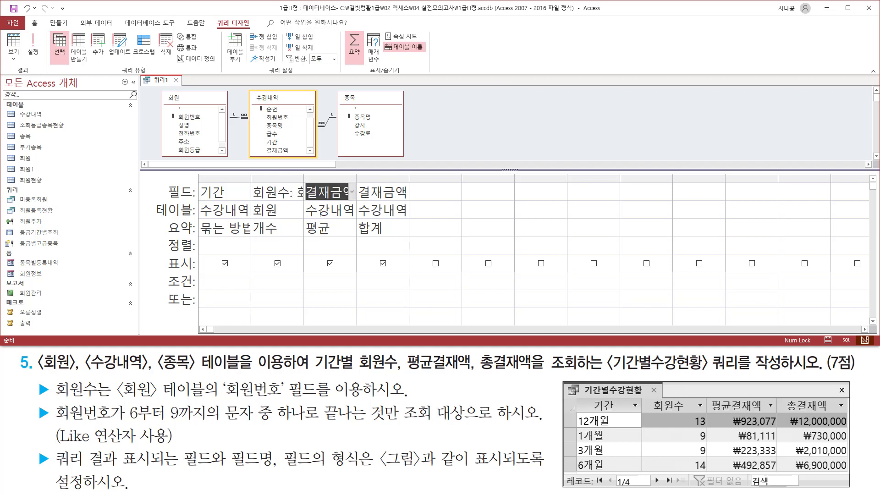
pyautogui.doubleClick(304, 178)
pyautogui.moveTo(249, 200); pyautogui.dragTo(295, 199)
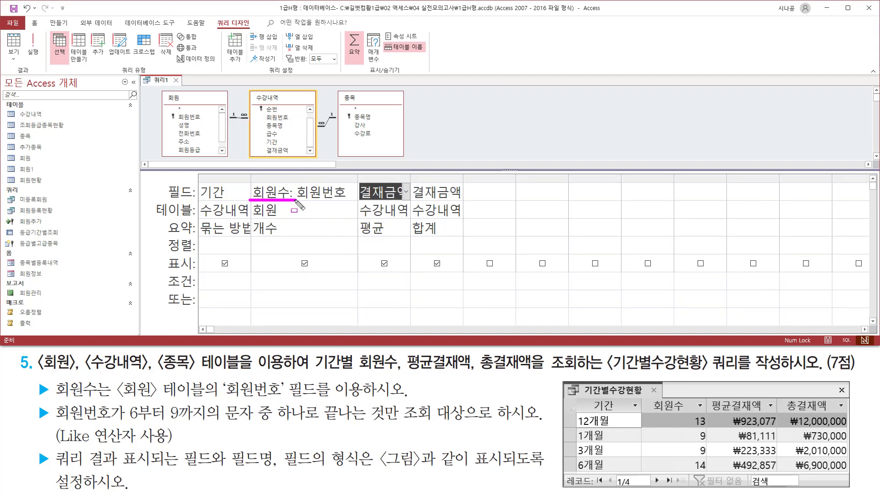
pyautogui.press('Escape')
# Step: Give the 결재금액 column summarised by 평균 the alias 평균결재액 and fit its width to the text
pyautogui.doubleClick(411, 179)
pyautogui.click(411, 179)
pyautogui.click(387, 197)
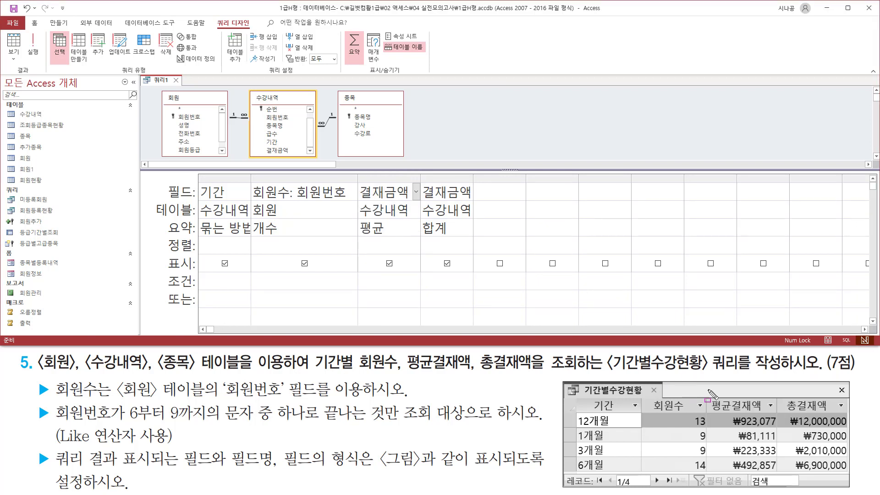
pyautogui.moveTo(709, 392)
pyautogui.mouseDown()
pyautogui.moveTo(721, 407)
pyautogui.moveTo(774, 418)
pyautogui.mouseUp()
pyautogui.press('Escape')
pyautogui.click(368, 192)
pyautogui.write('평균결재')
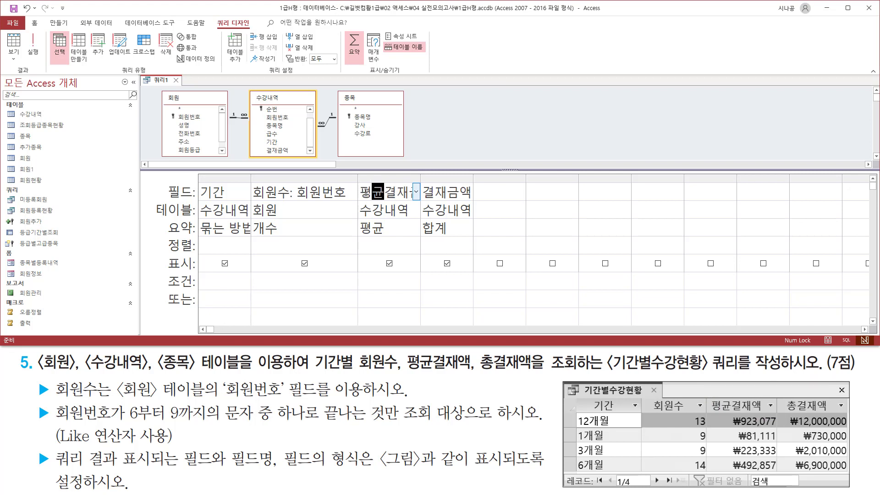
pyautogui.write('애')
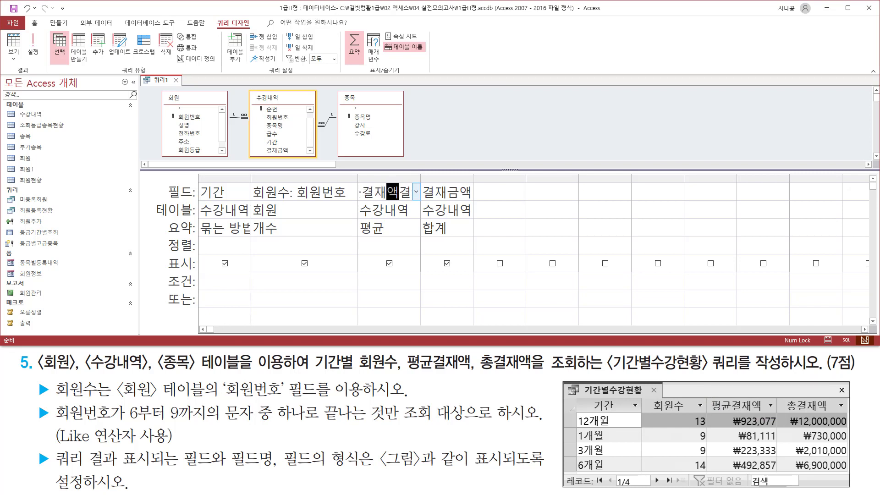
pyautogui.press('Tab')
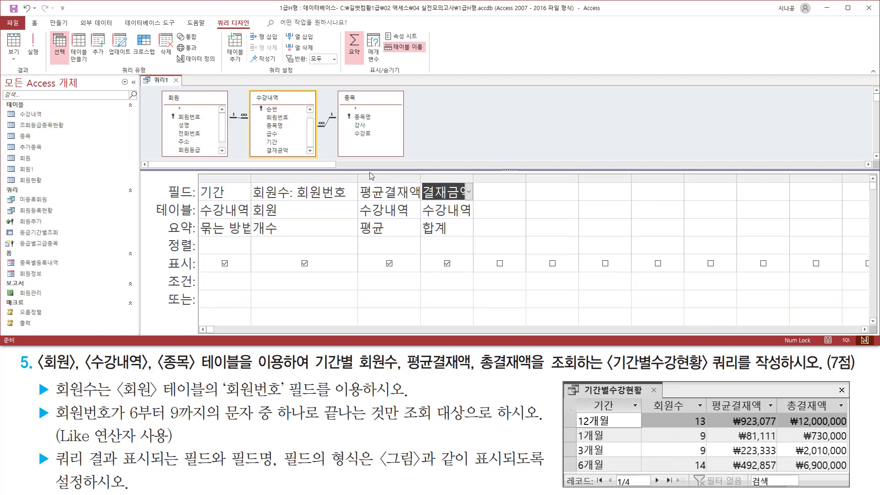
pyautogui.doubleClick(419, 175)
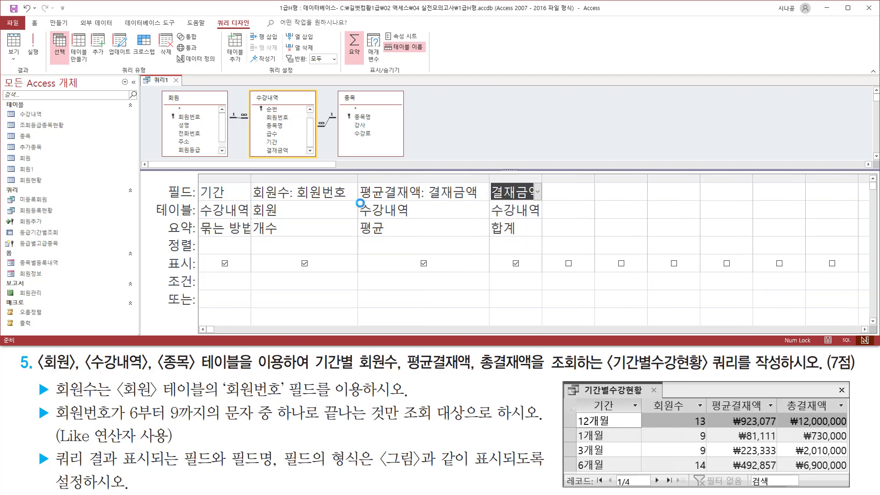
pyautogui.moveTo(360, 201); pyautogui.dragTo(426, 201)
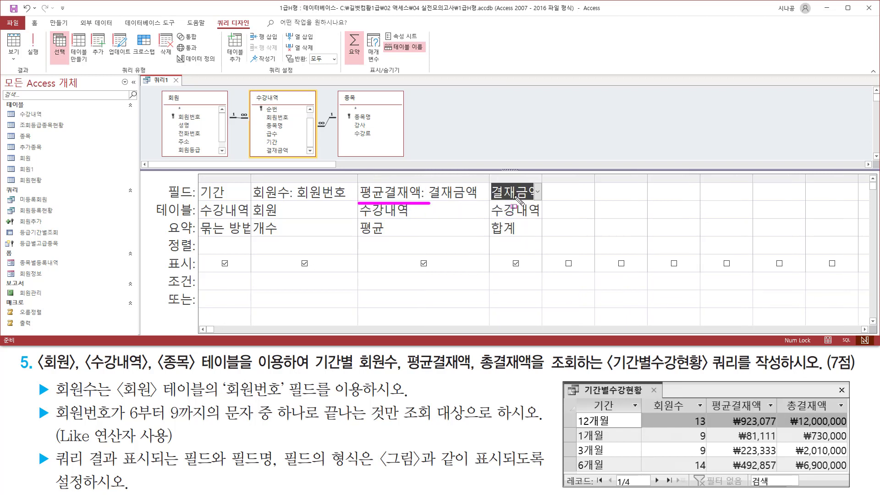
pyautogui.press('Escape')
# Step: Give the 결재금액 column summarised by 합계 the alias 총결재액 and fit its width to the text
pyautogui.click(542, 178)
pyautogui.doubleClick(542, 179)
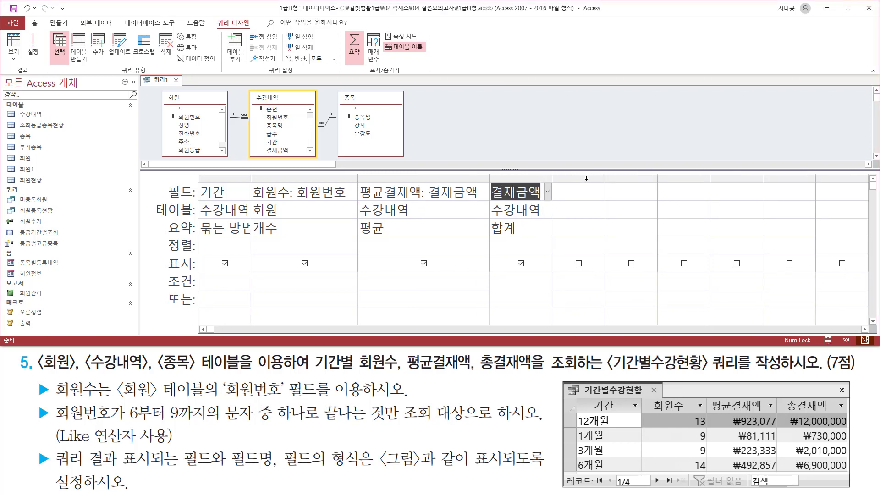
pyautogui.click(554, 178)
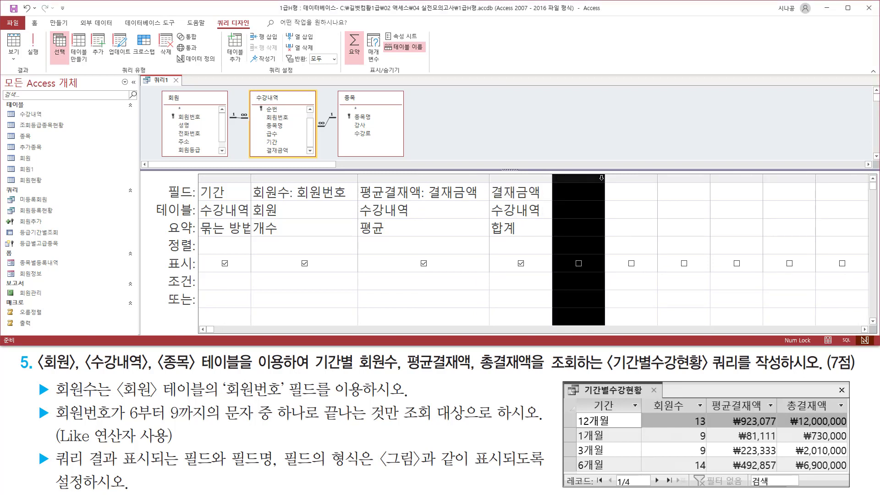
pyautogui.moveTo(785, 398)
pyautogui.mouseDown()
pyautogui.moveTo(799, 412)
pyautogui.moveTo(849, 417)
pyautogui.mouseUp()
pyautogui.press('Escape')
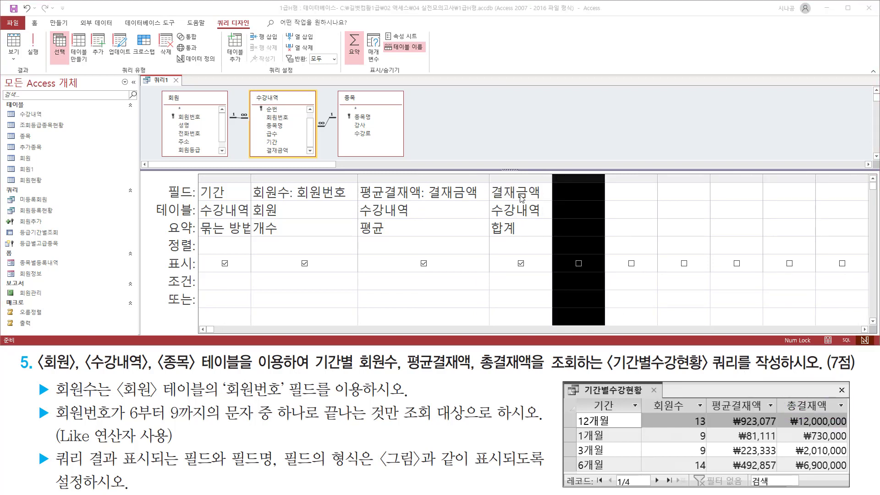
pyautogui.click(497, 191)
pyautogui.write('총결쟁')
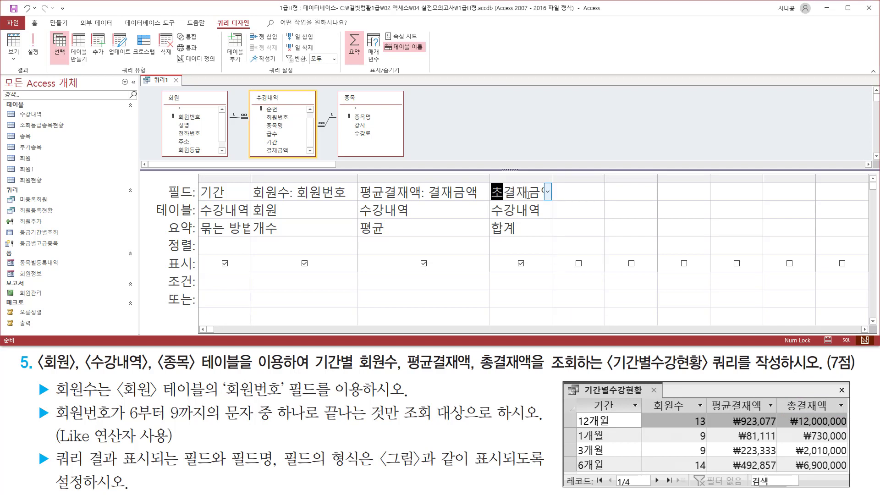
pyautogui.write('액:')
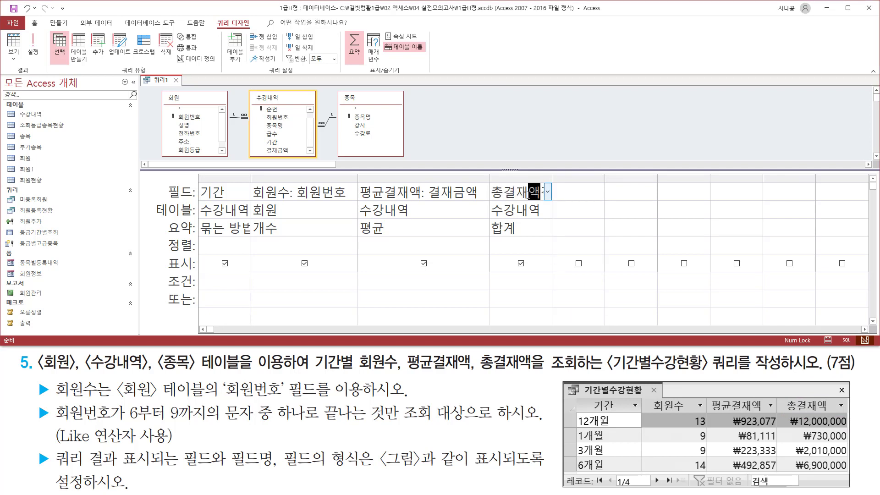
pyautogui.press('Down')
pyautogui.doubleClick(552, 180)
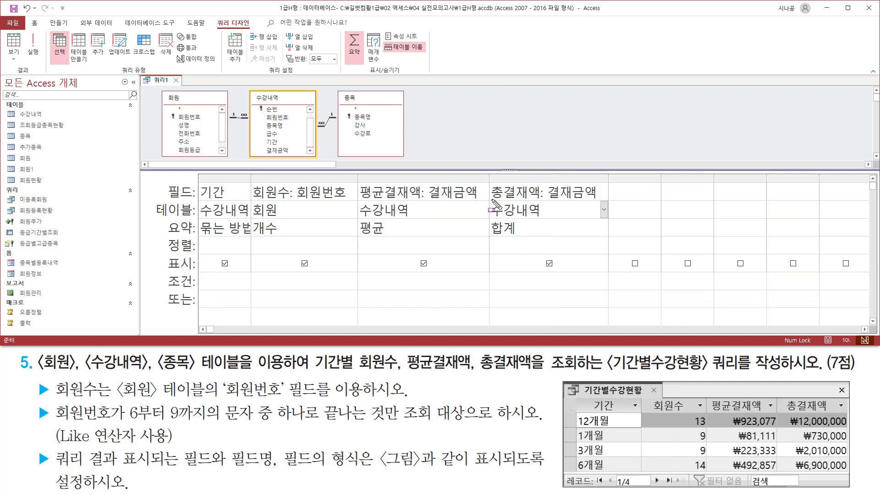
pyautogui.moveTo(361, 200); pyautogui.dragTo(426, 200)
pyautogui.moveTo(255, 200); pyautogui.dragTo(292, 201)
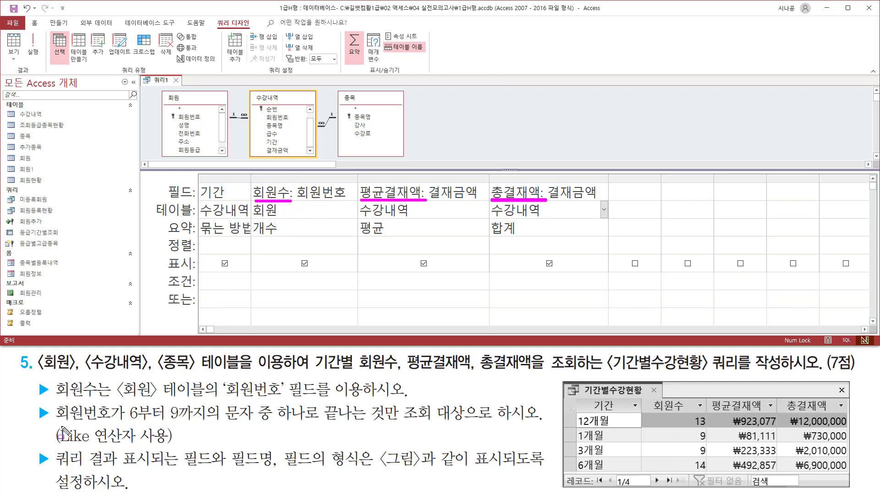
pyautogui.moveTo(37, 399)
pyautogui.mouseDown()
pyautogui.moveTo(50, 400)
pyautogui.moveTo(51, 426)
pyautogui.moveTo(111, 420)
pyautogui.mouseUp()
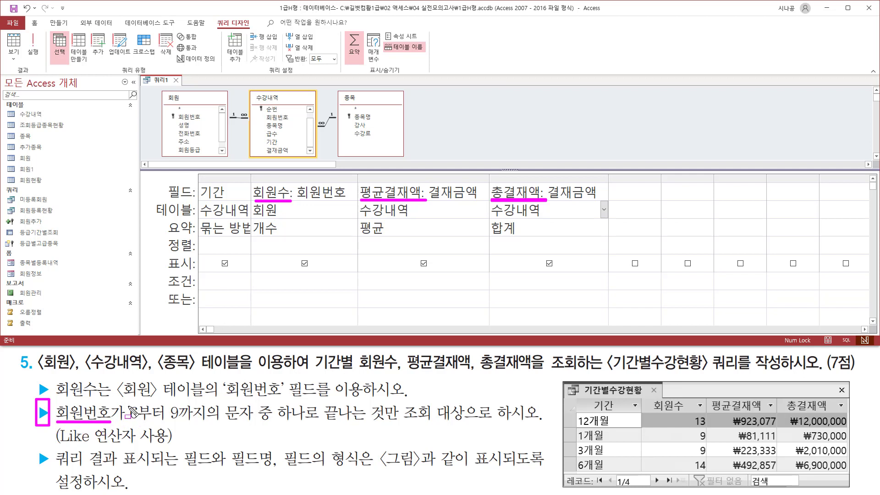
pyautogui.moveTo(125, 399)
pyautogui.mouseDown()
pyautogui.moveTo(132, 423)
pyautogui.moveTo(387, 429)
pyautogui.mouseUp()
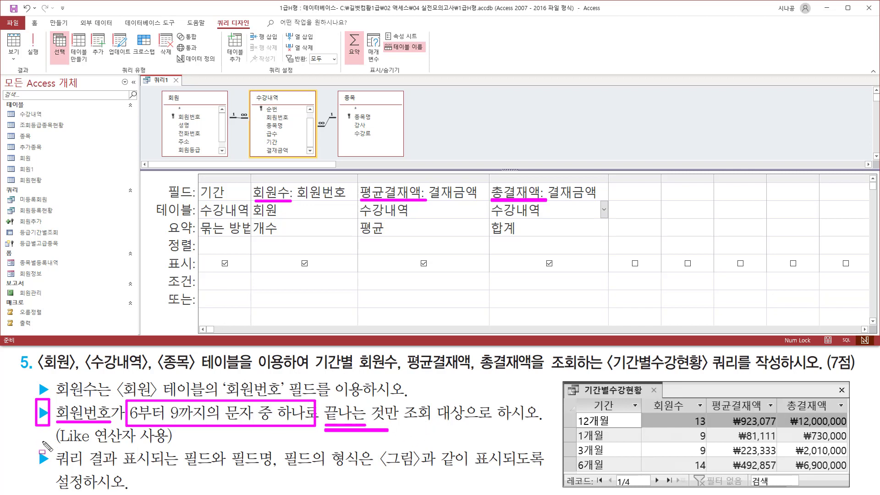
pyautogui.moveTo(59, 443); pyautogui.dragTo(161, 443)
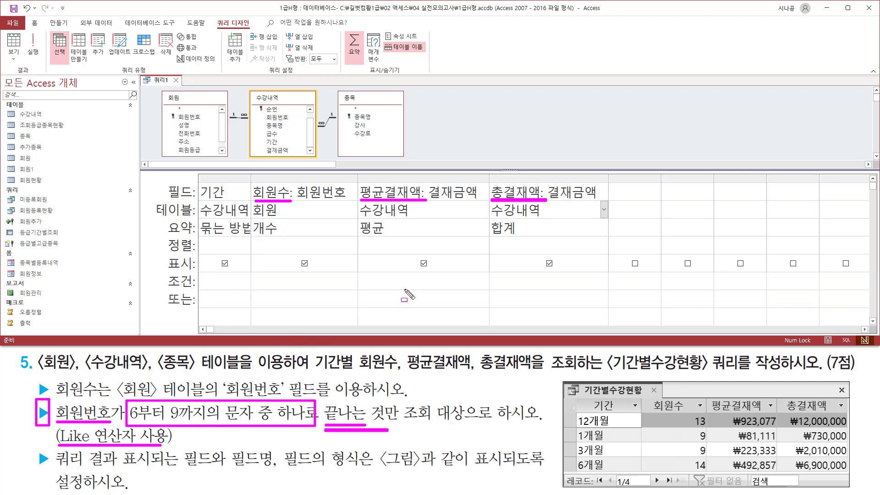
pyautogui.press('Escape')
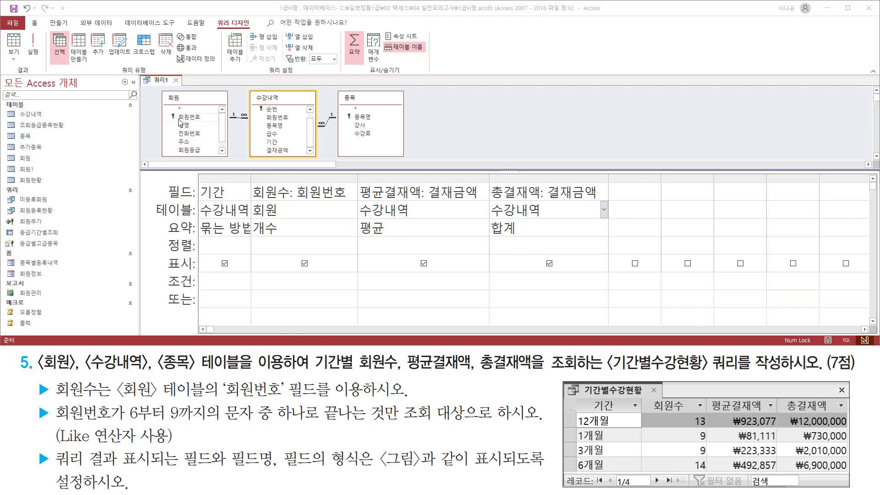
# Step: Add the 회원번호 field from the 회원 table as a fifth query column and widen that column
pyautogui.click(181, 118)
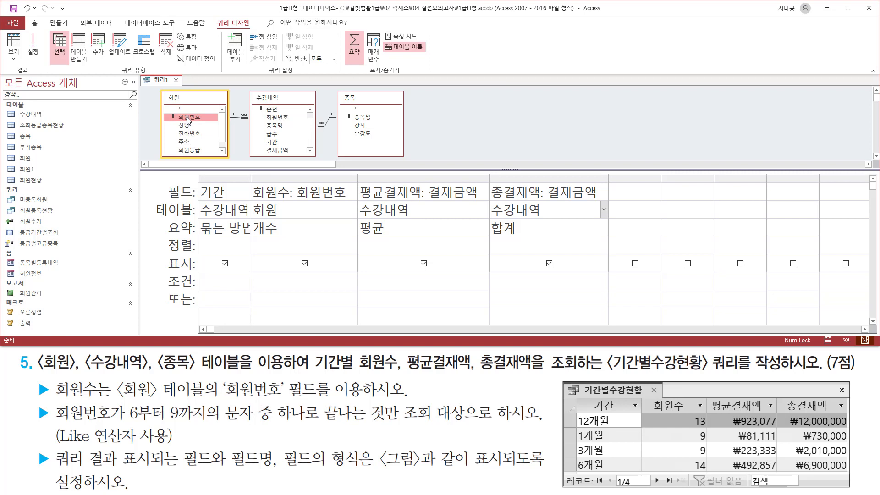
pyautogui.doubleClick(187, 120)
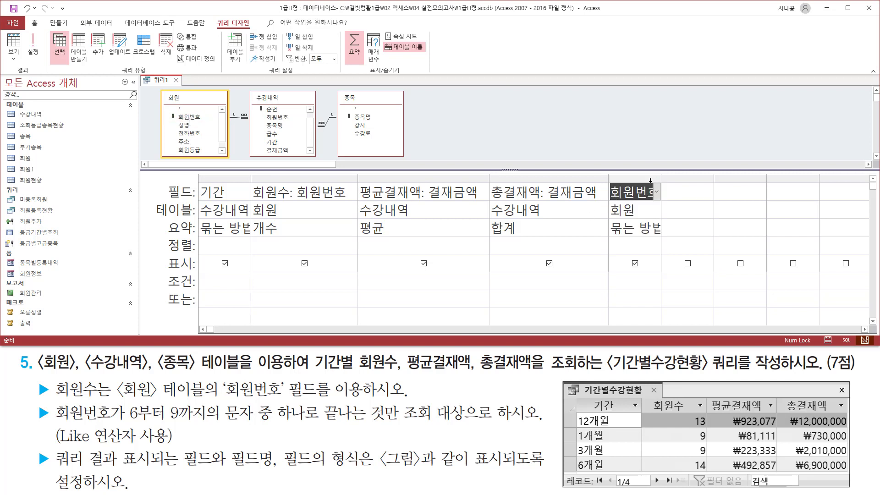
pyautogui.click(627, 281)
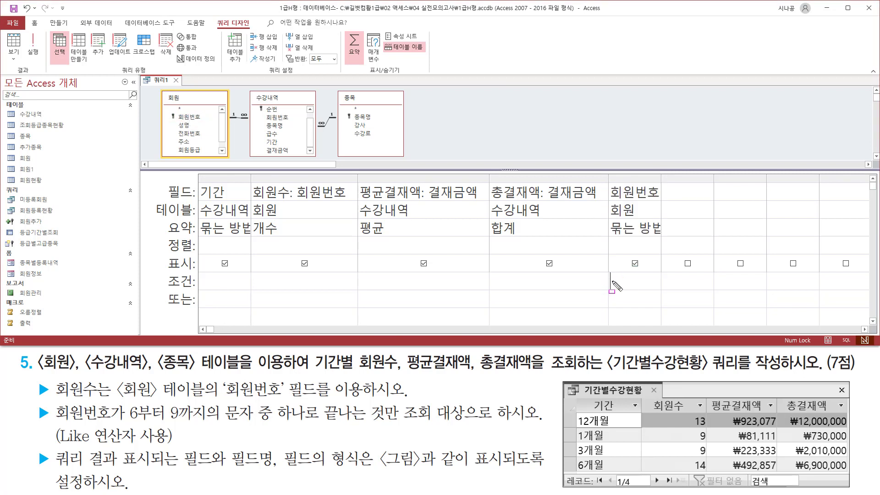
pyautogui.hotkey('ctrl', '2')
pyautogui.moveTo(610, 287); pyautogui.dragTo(656, 287)
pyautogui.moveTo(168, 288); pyautogui.dragTo(203, 287)
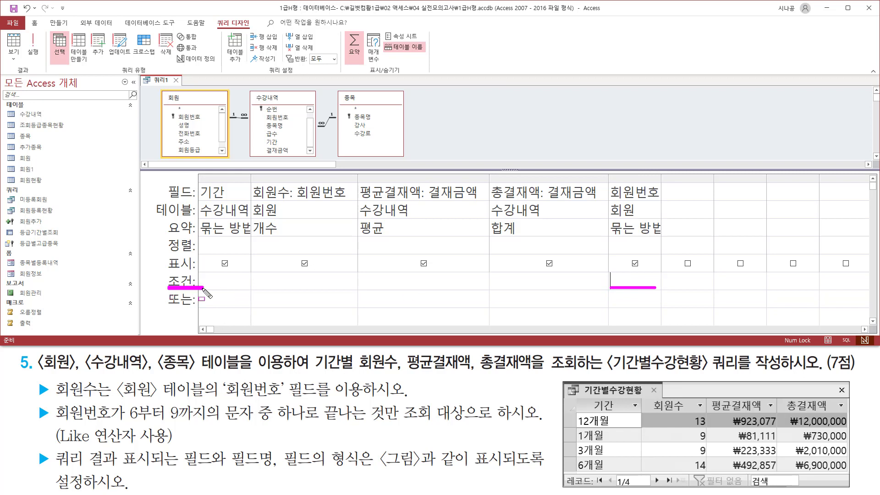
pyautogui.moveTo(133, 417); pyautogui.dragTo(375, 423)
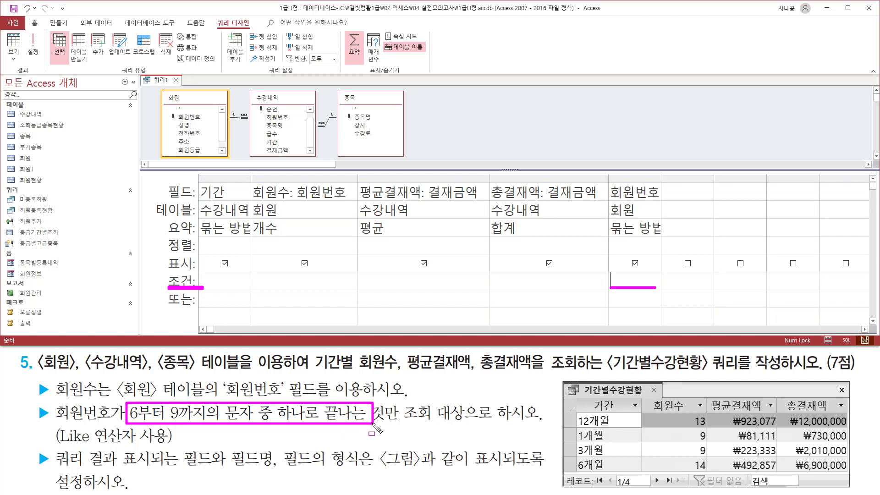
pyautogui.press('Escape')
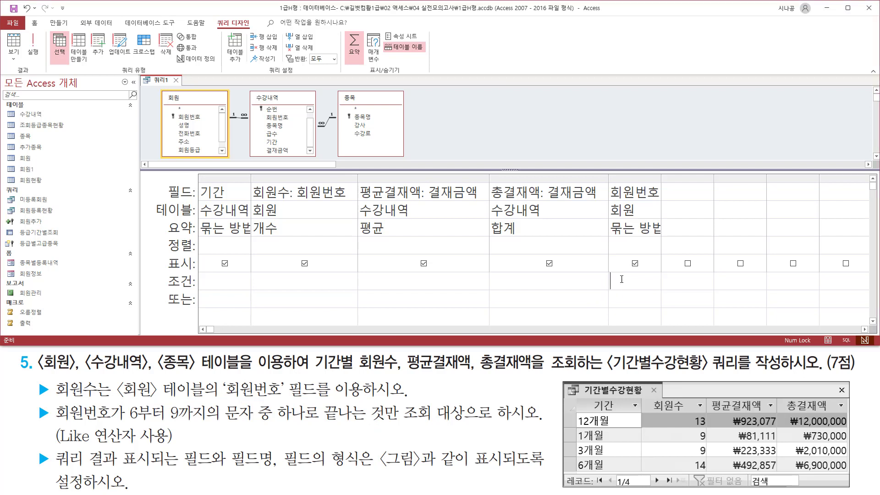
pyautogui.moveTo(660, 175); pyautogui.dragTo(734, 176)
# Step: Enter the criterion Like "*[6-9]" for the added 회원번호 column and fit its width to the text
pyautogui.click(657, 279)
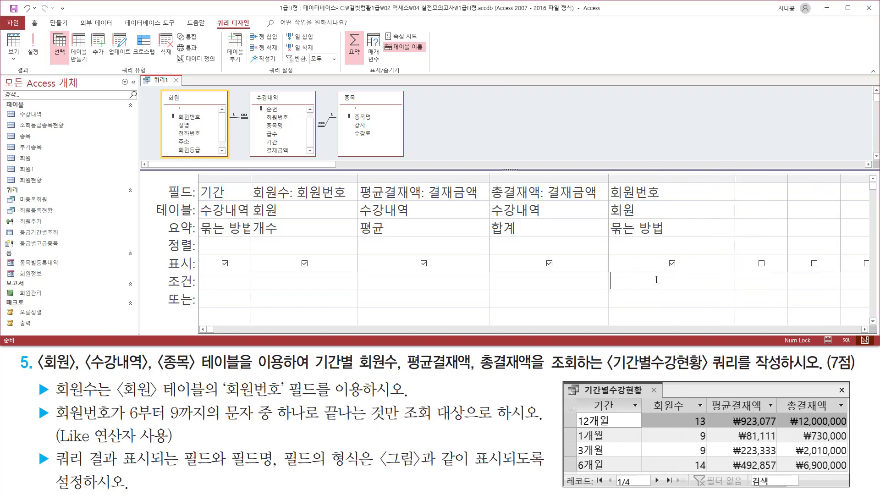
pyautogui.write('like "*[6-9')
pyautogui.press('Tab')
pyautogui.doubleClick(734, 179)
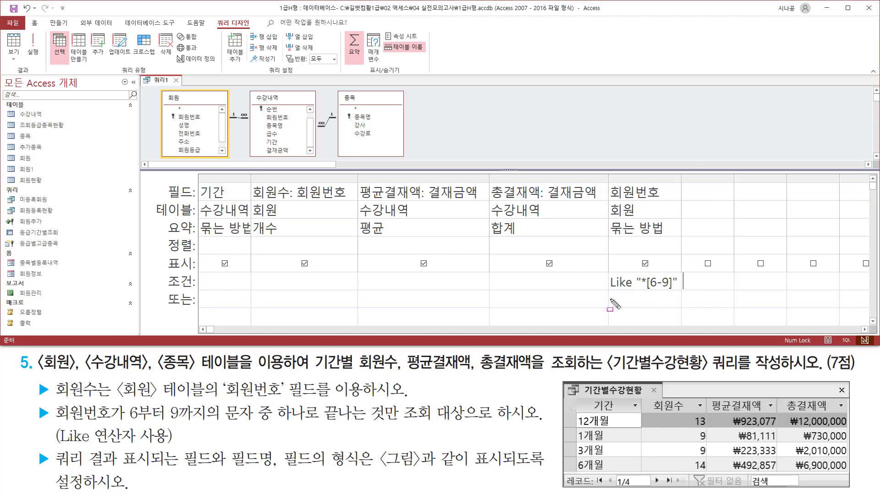
pyautogui.moveTo(606, 294)
pyautogui.mouseDown()
pyautogui.moveTo(684, 294)
pyautogui.moveTo(686, 271)
pyautogui.mouseUp()
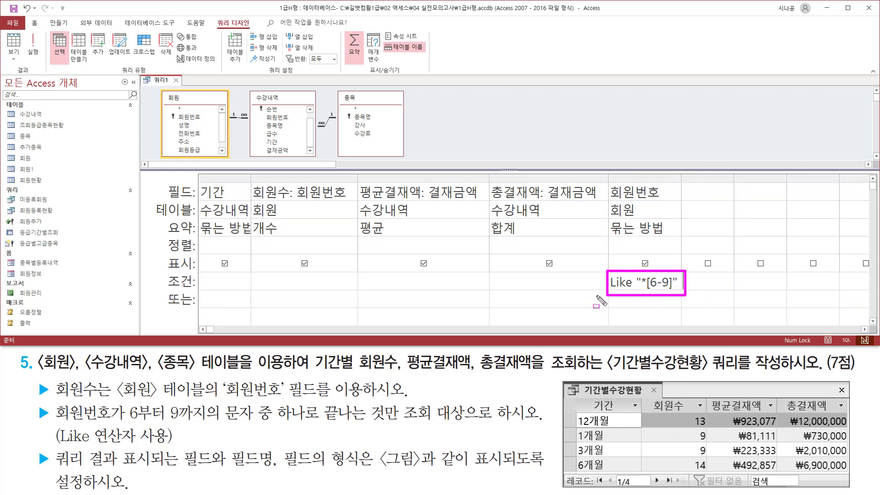
pyautogui.press('Escape')
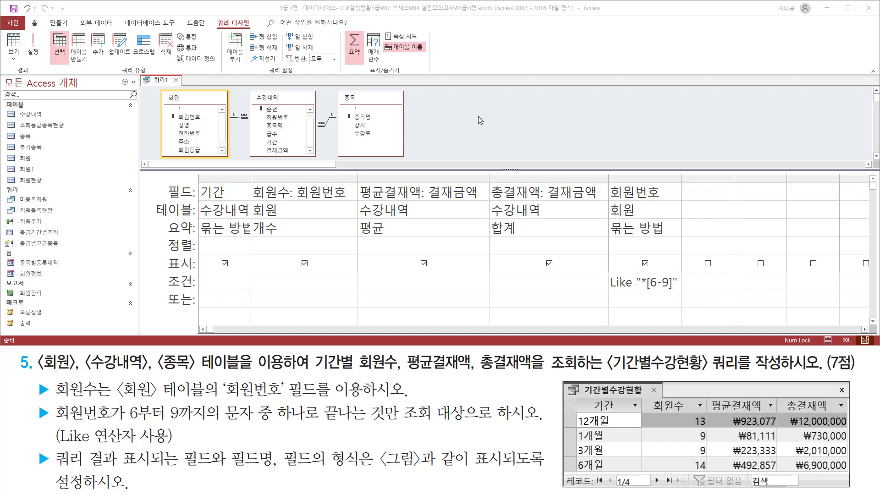
pyautogui.click(477, 117)
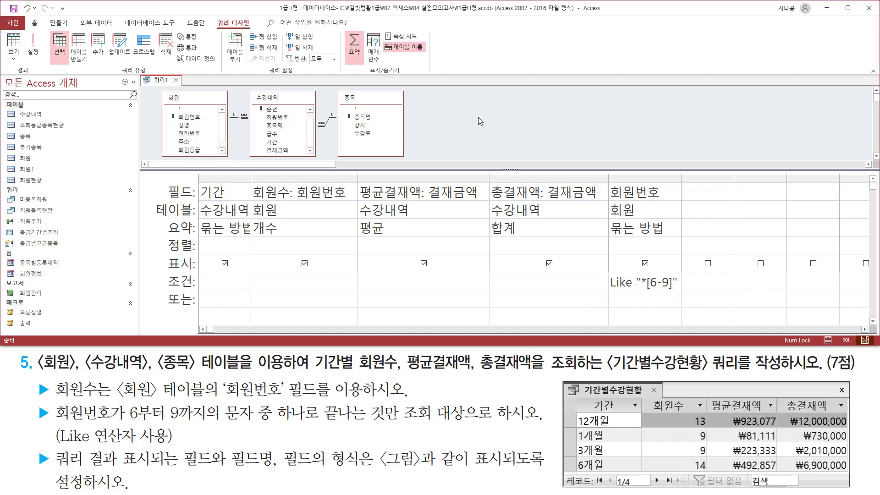
# Step: Run the query and widen the 회원번호 column to check the last digit of each number
pyautogui.click(33, 46)
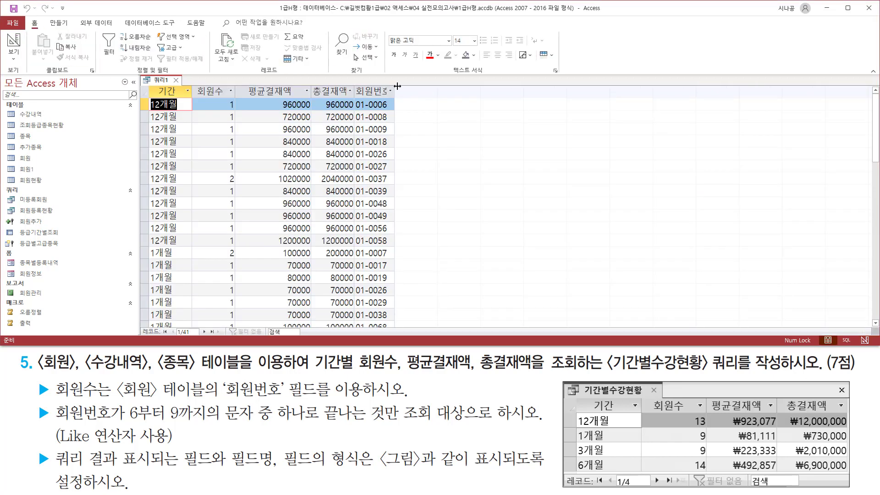
pyautogui.moveTo(397, 86); pyautogui.dragTo(459, 87)
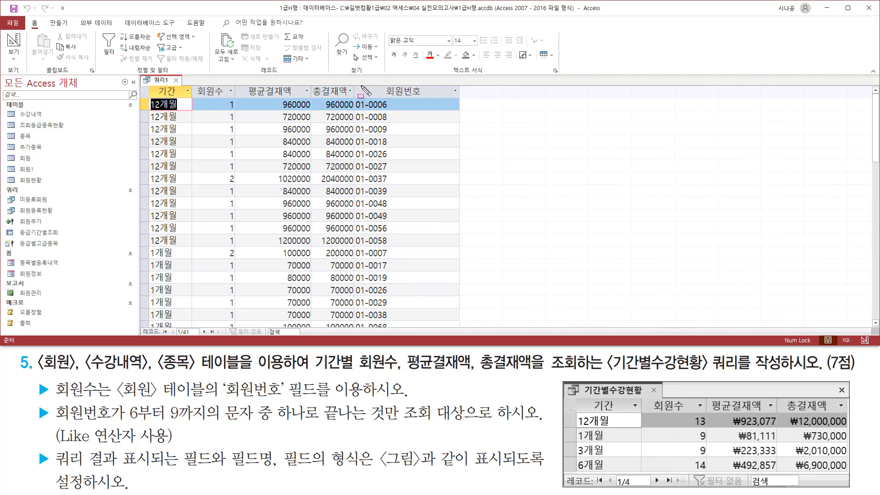
pyautogui.moveTo(357, 86); pyautogui.dragTo(446, 93)
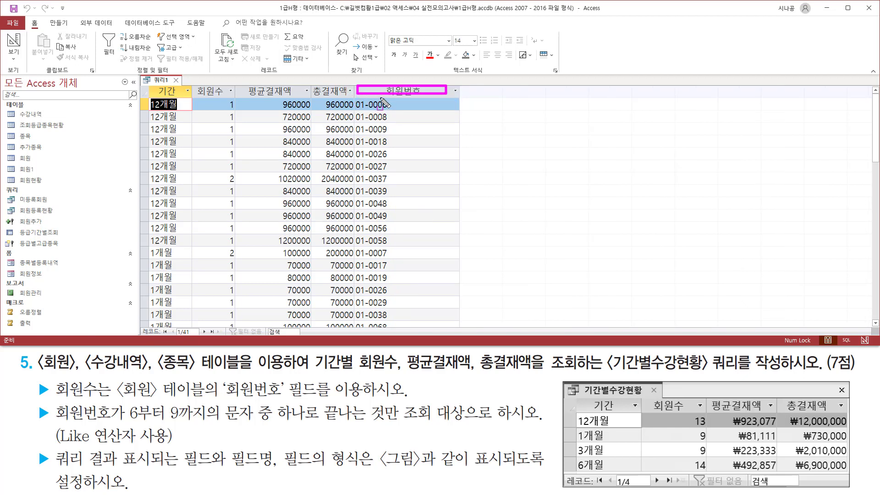
pyautogui.moveTo(379, 97); pyautogui.dragTo(397, 332)
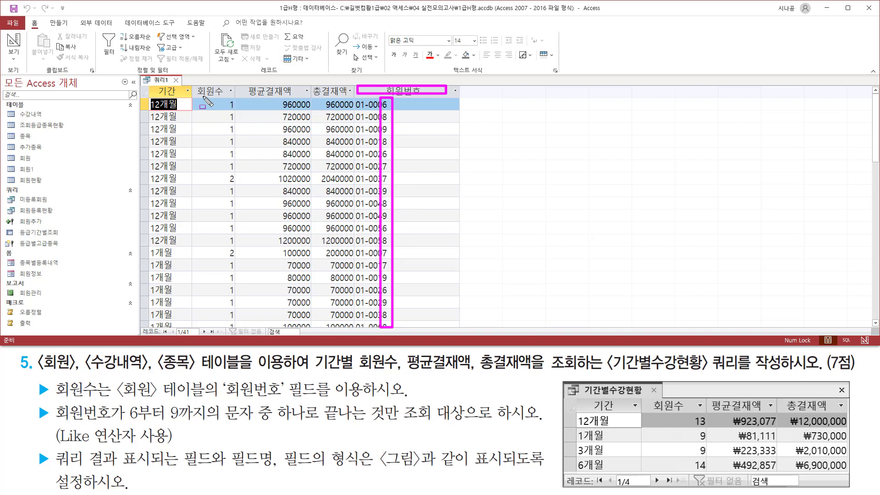
pyautogui.press('Escape')
# Step: Return the query to Design View and change the summary of the added 회원번호 column to 조건
pyautogui.rightClick(163, 83)
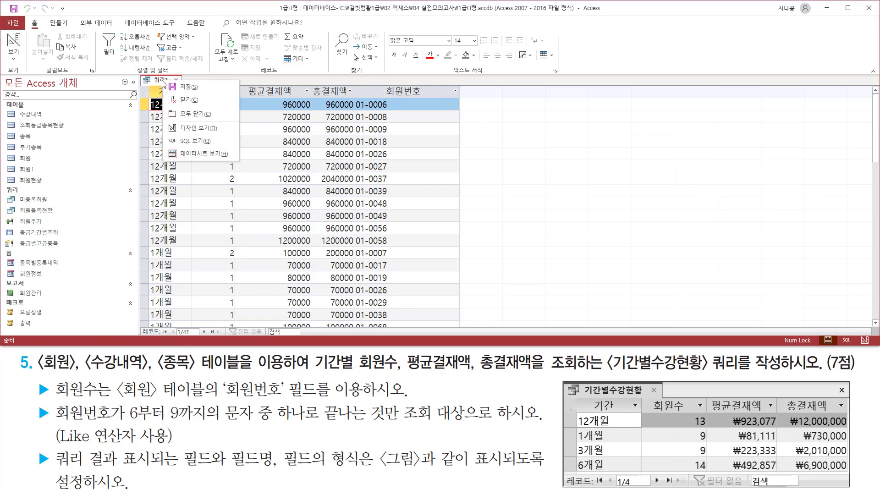
pyautogui.click(192, 130)
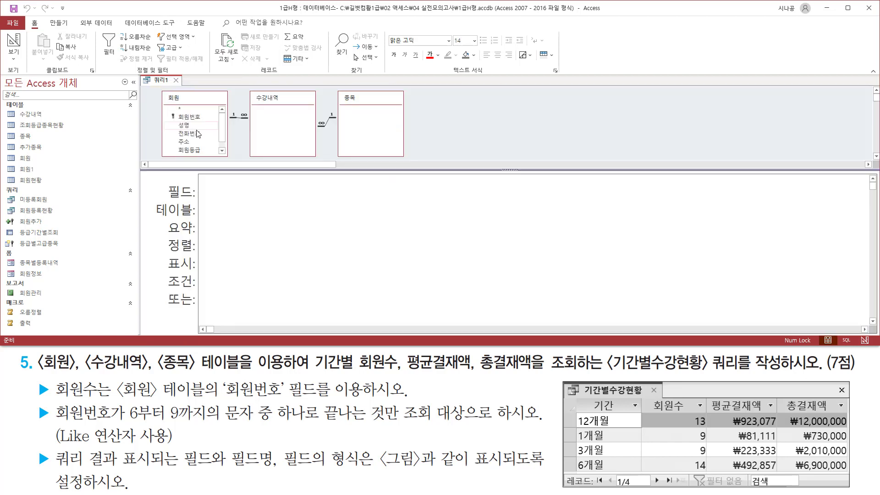
pyautogui.moveTo(605, 178); pyautogui.dragTo(685, 235)
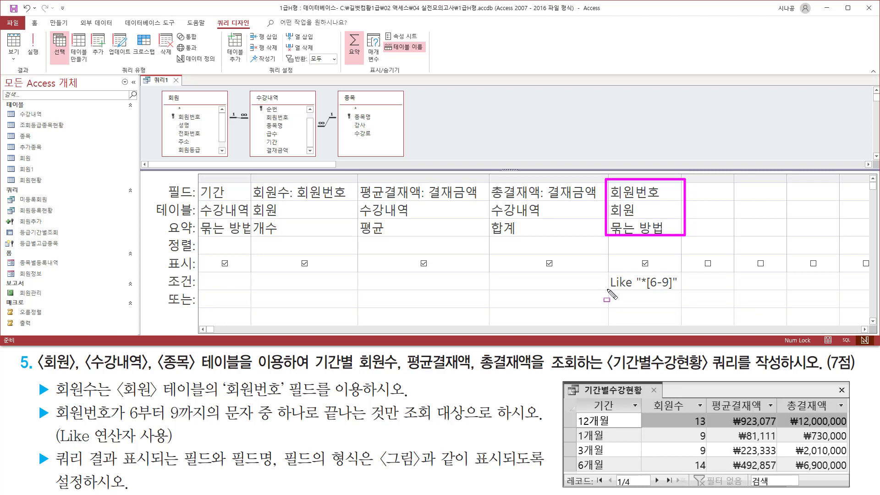
pyautogui.moveTo(606, 290); pyautogui.dragTo(685, 292)
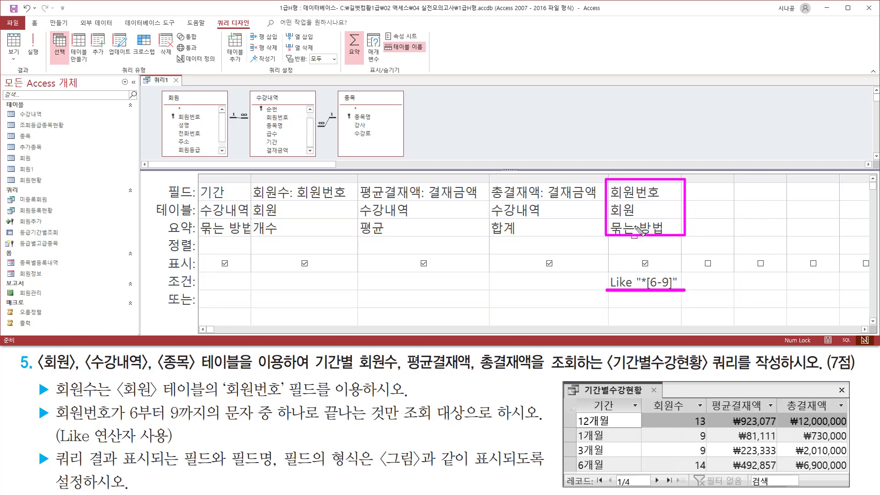
pyautogui.press('Escape')
pyautogui.moveTo(614, 223)
pyautogui.mouseDown()
pyautogui.moveTo(620, 240)
pyautogui.moveTo(615, 220)
pyautogui.mouseUp()
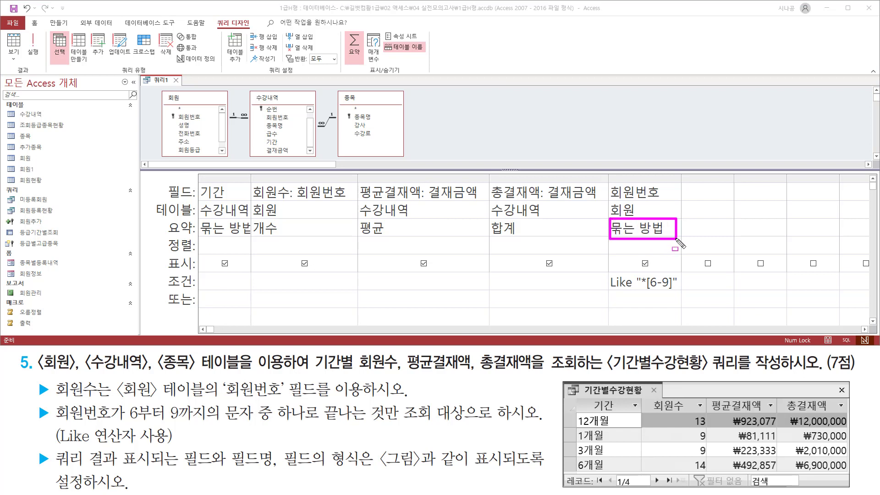
pyautogui.press('Escape')
pyautogui.click(677, 227)
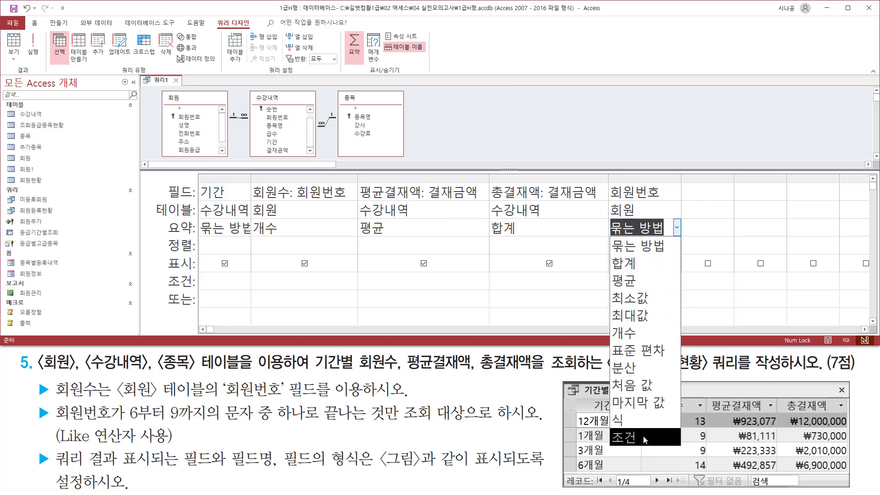
pyautogui.click(643, 436)
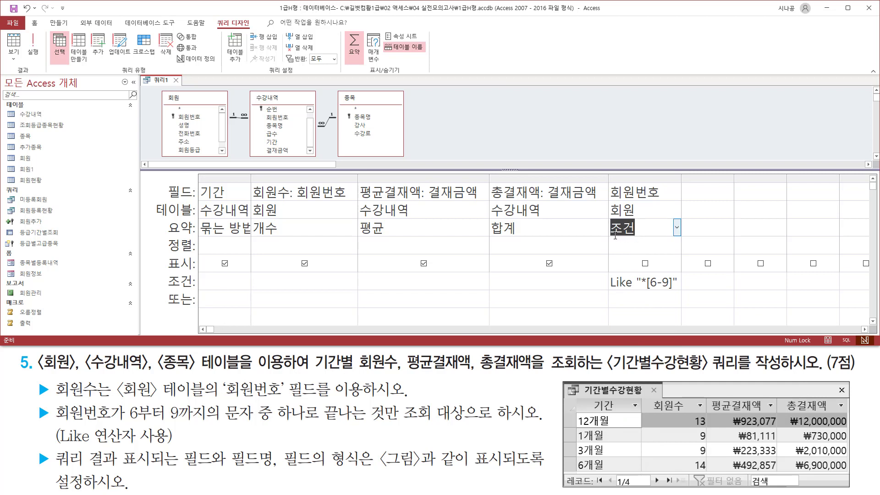
pyautogui.moveTo(609, 218)
pyautogui.mouseDown()
pyautogui.moveTo(640, 238)
pyautogui.moveTo(656, 272)
pyautogui.mouseUp()
pyautogui.moveTo(156, 270); pyautogui.dragTo(201, 271)
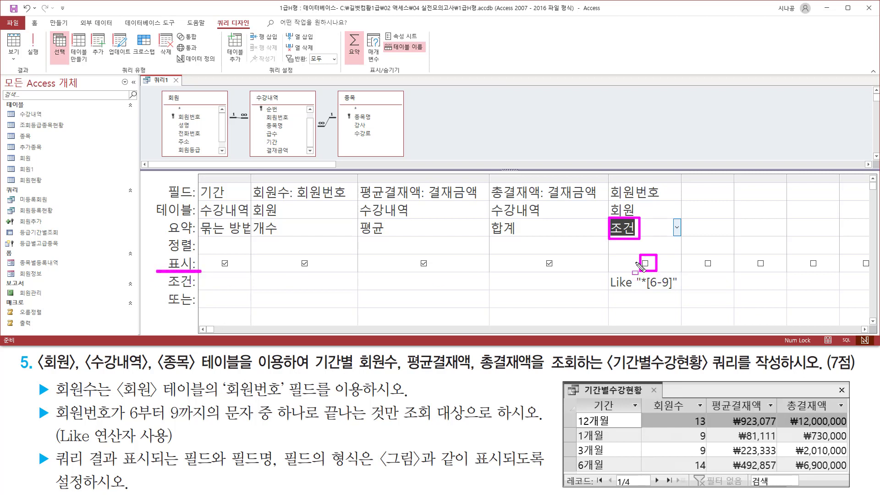
pyautogui.press('Escape')
pyautogui.moveTo(23, 30); pyautogui.dragTo(41, 61)
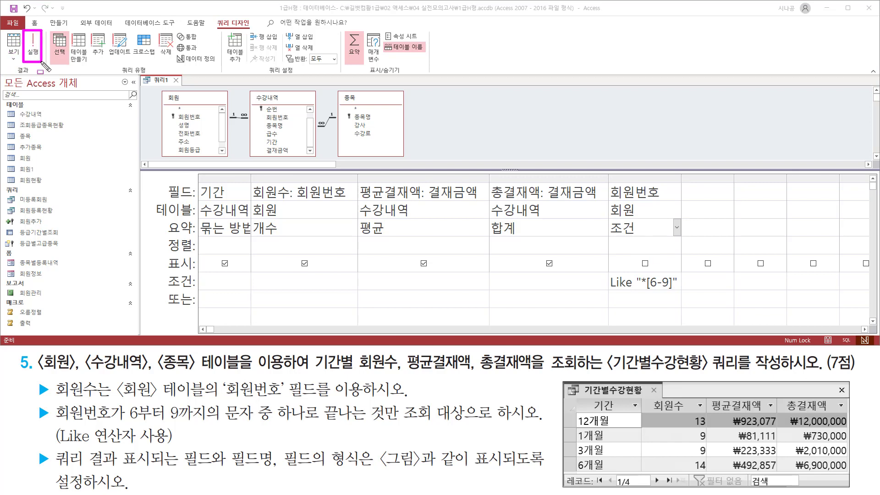
# Step: Run the query and compare its field names, periods, member counts and amount formats with the expected result picture
pyautogui.press('Escape')
pyautogui.click(32, 46)
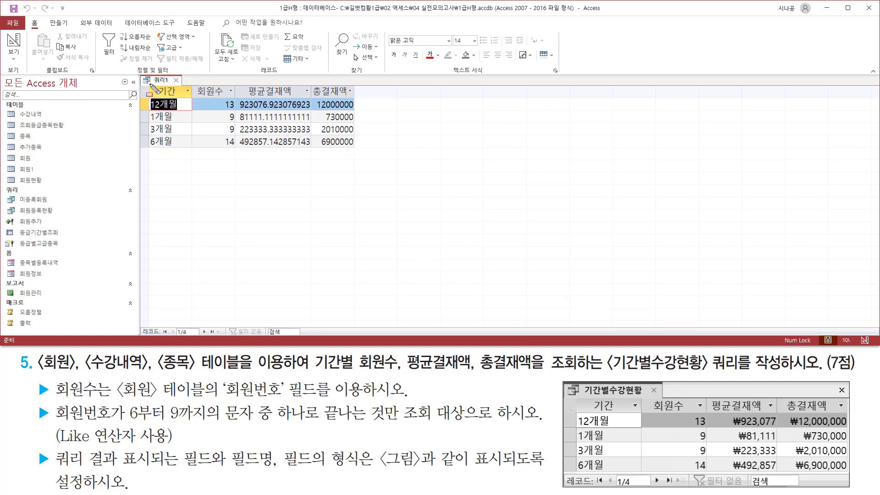
pyautogui.moveTo(150, 84)
pyautogui.mouseDown()
pyautogui.moveTo(184, 106)
pyautogui.moveTo(355, 98)
pyautogui.mouseUp()
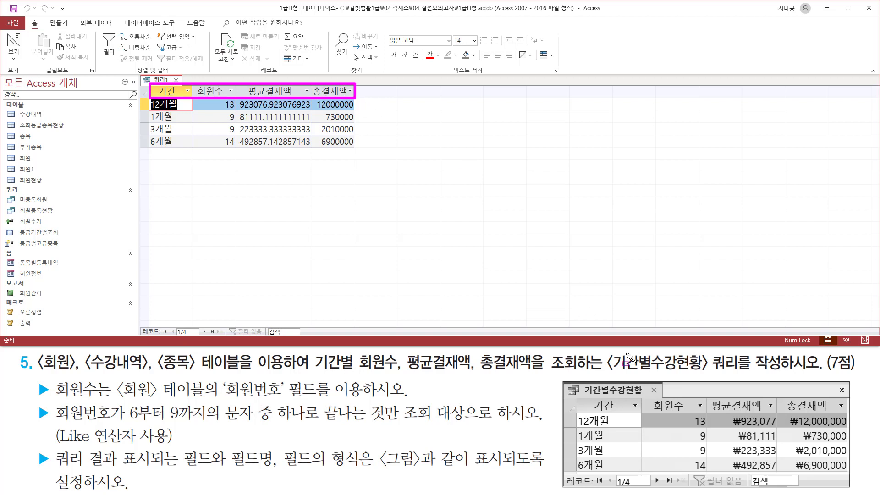
pyautogui.moveTo(579, 397)
pyautogui.mouseDown()
pyautogui.moveTo(659, 409)
pyautogui.moveTo(860, 410)
pyautogui.moveTo(851, 413)
pyautogui.mouseUp()
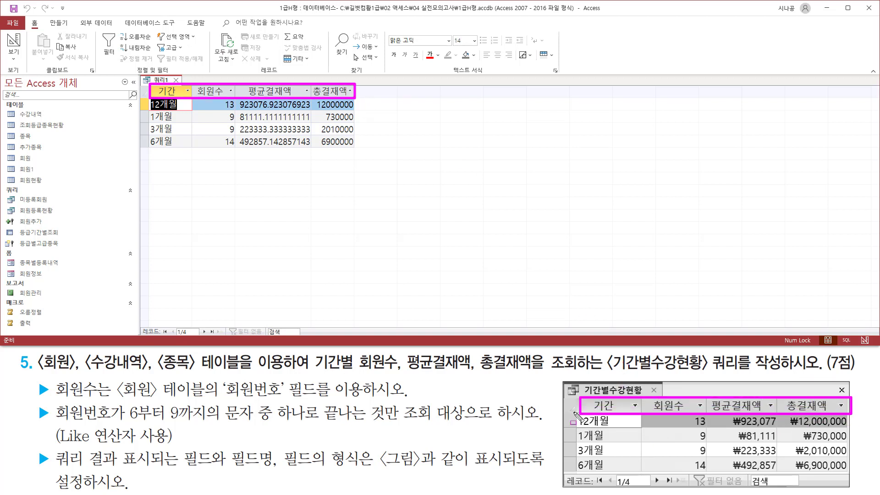
pyautogui.moveTo(573, 411)
pyautogui.mouseDown()
pyautogui.moveTo(624, 431)
pyautogui.moveTo(624, 479)
pyautogui.mouseUp()
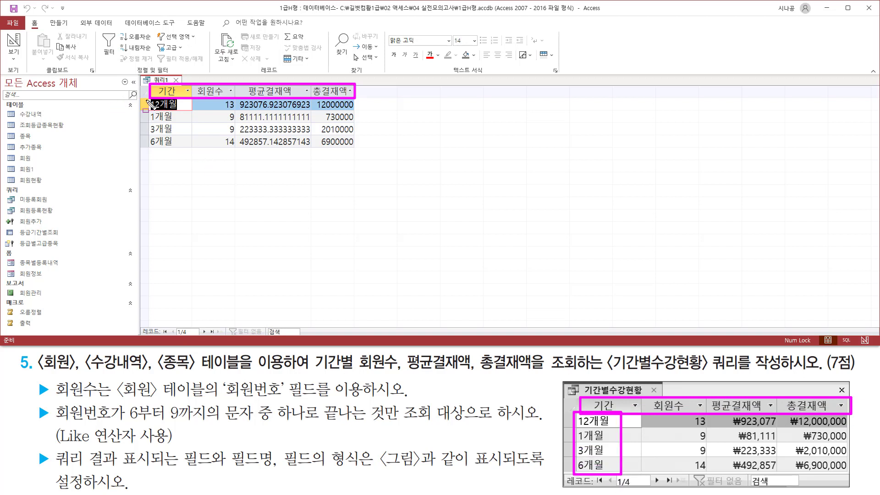
pyautogui.moveTo(148, 97)
pyautogui.mouseDown()
pyautogui.moveTo(161, 145)
pyautogui.moveTo(187, 148)
pyautogui.mouseUp()
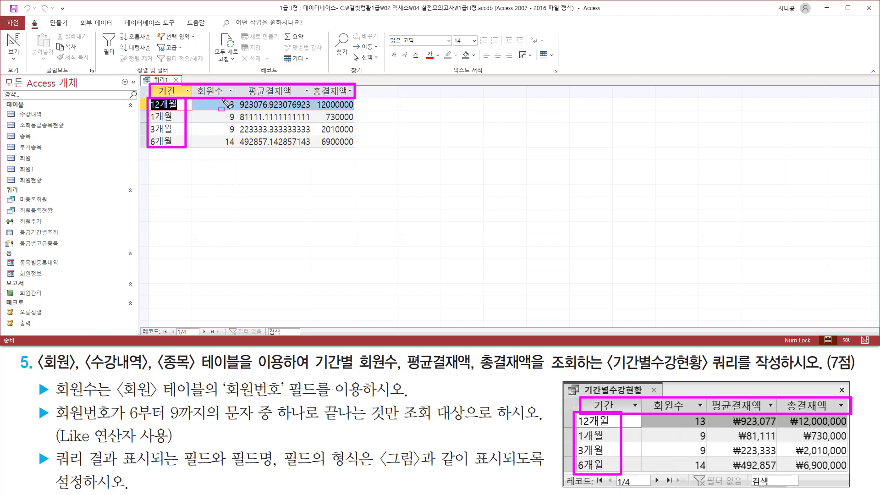
pyautogui.moveTo(222, 97)
pyautogui.mouseDown()
pyautogui.moveTo(243, 159)
pyautogui.moveTo(236, 151)
pyautogui.mouseUp()
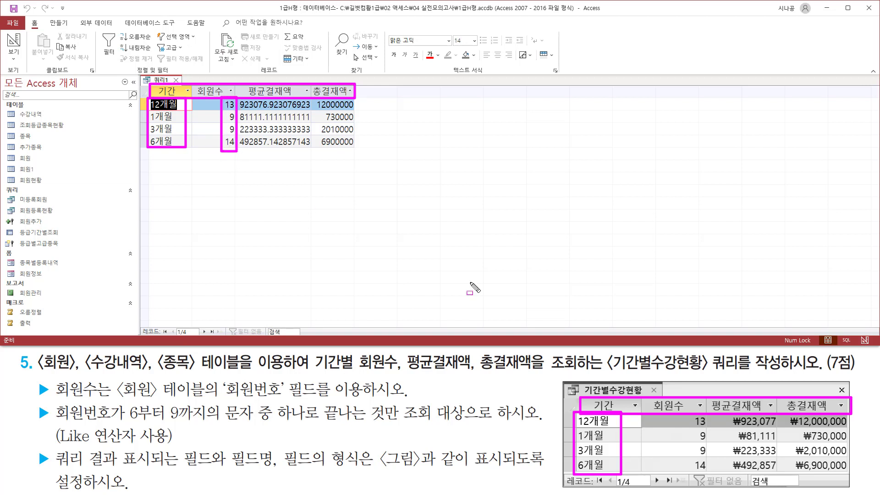
pyautogui.moveTo(689, 410); pyautogui.dragTo(713, 476)
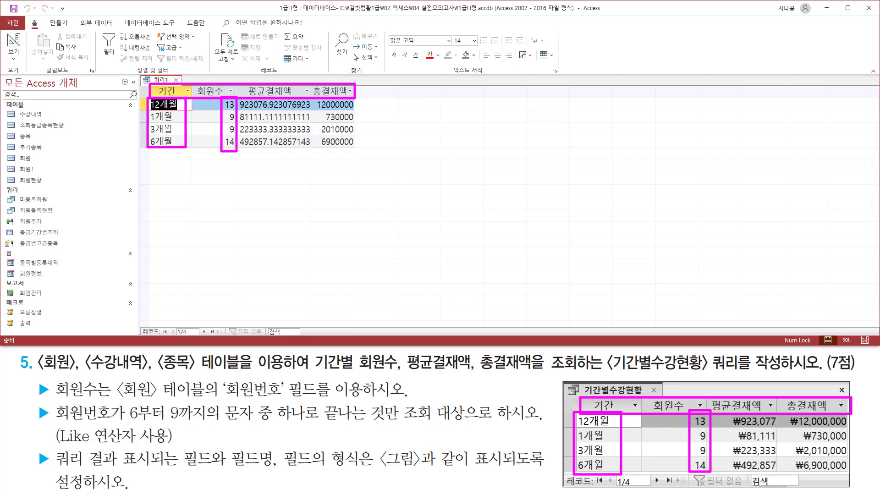
pyautogui.moveTo(284, 113)
pyautogui.mouseDown()
pyautogui.moveTo(286, 126)
pyautogui.moveTo(294, 111)
pyautogui.moveTo(331, 124)
pyautogui.moveTo(345, 113)
pyautogui.mouseUp()
pyautogui.moveTo(757, 442); pyautogui.dragTo(765, 440)
pyautogui.press('Escape')
# Step: Return the query to Design View and set the 평균결재액 column's 형식 property to 통화
pyautogui.rightClick(161, 81)
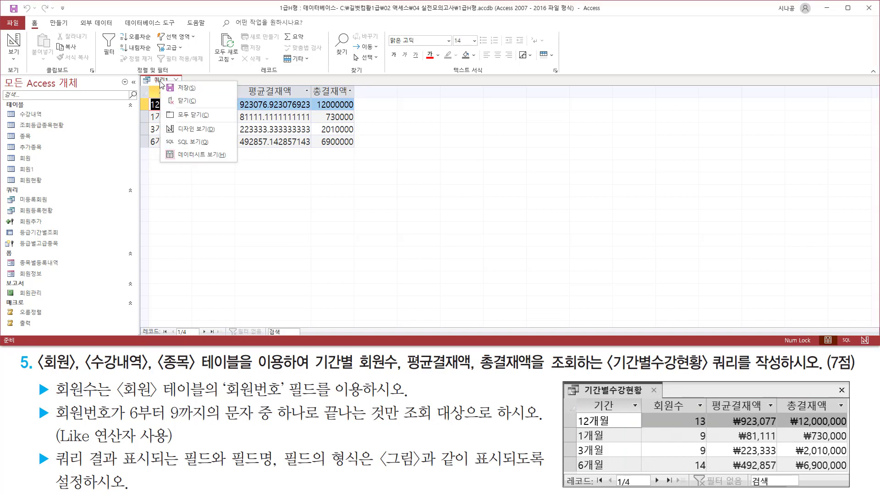
pyautogui.click(183, 129)
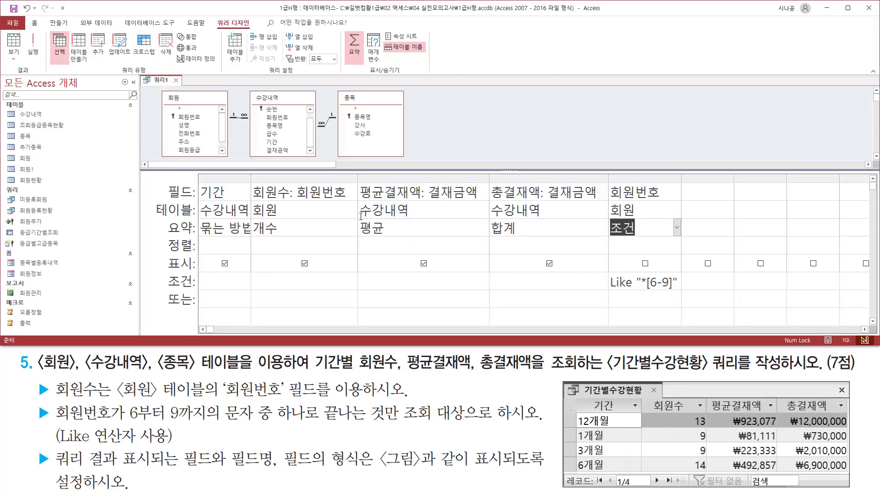
pyautogui.click(428, 207)
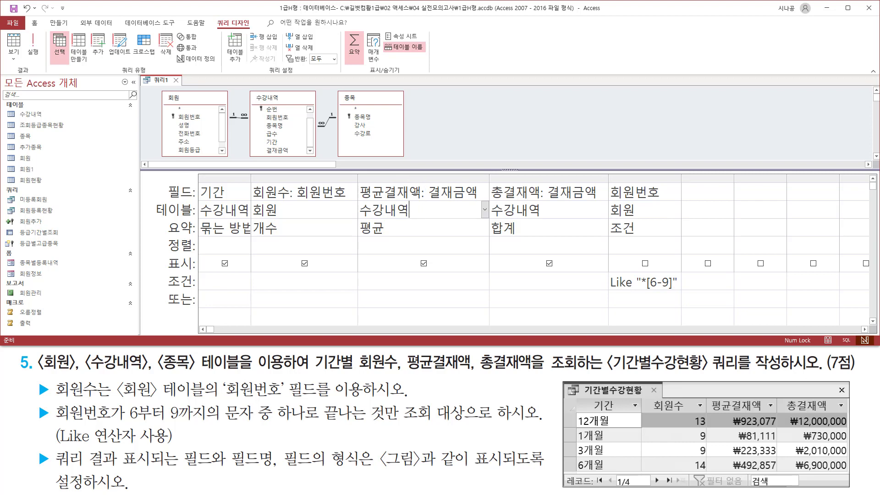
pyautogui.rightClick(416, 195)
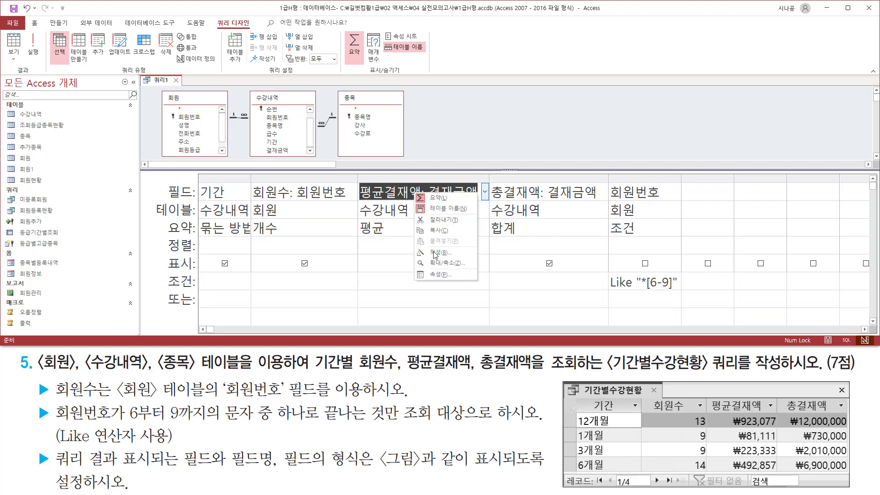
pyautogui.click(438, 275)
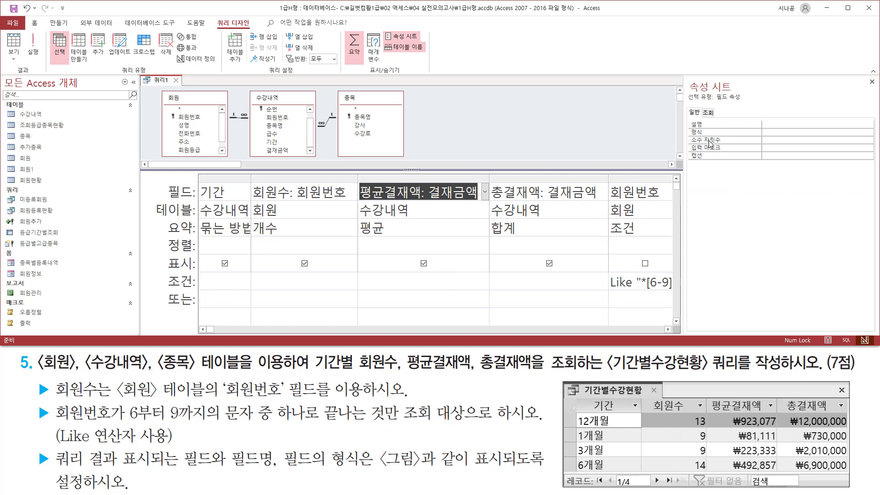
pyautogui.click(711, 133)
pyautogui.moveTo(687, 124); pyautogui.dragTo(807, 135)
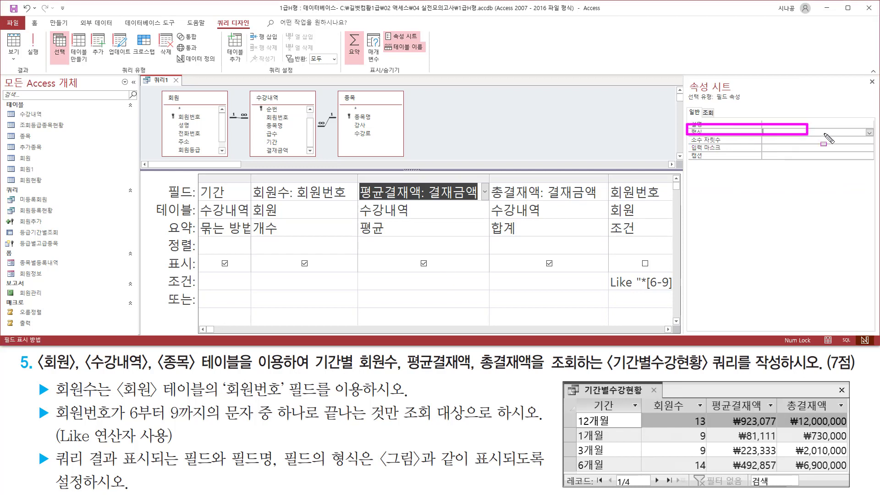
pyautogui.press('Escape')
pyautogui.click(867, 133)
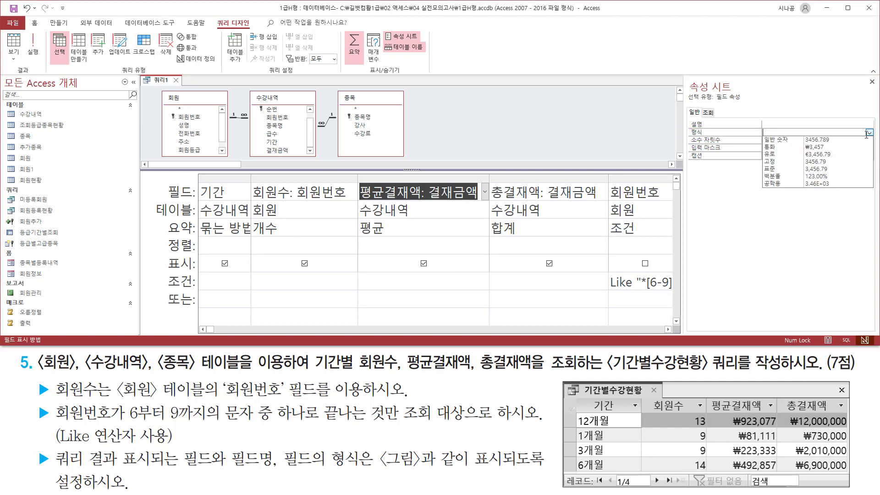
pyautogui.click(811, 147)
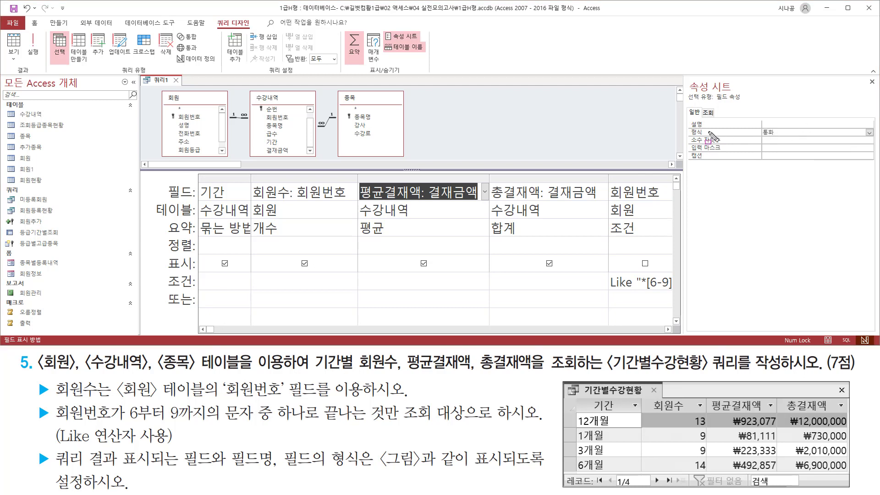
pyautogui.moveTo(688, 138); pyautogui.dragTo(799, 132)
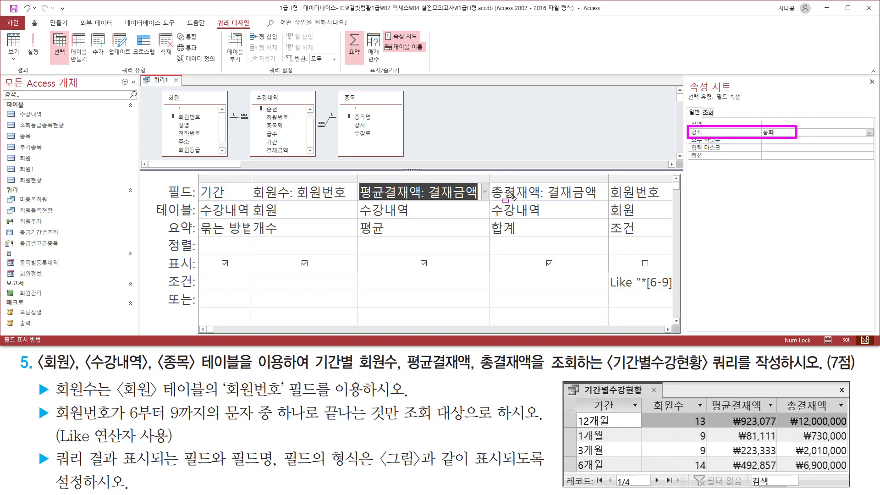
# Step: Set the 총결재액 column's 형식 property to 통화 and close the property sheet
pyautogui.moveTo(496, 183); pyautogui.dragTo(570, 233)
pyautogui.press('Escape')
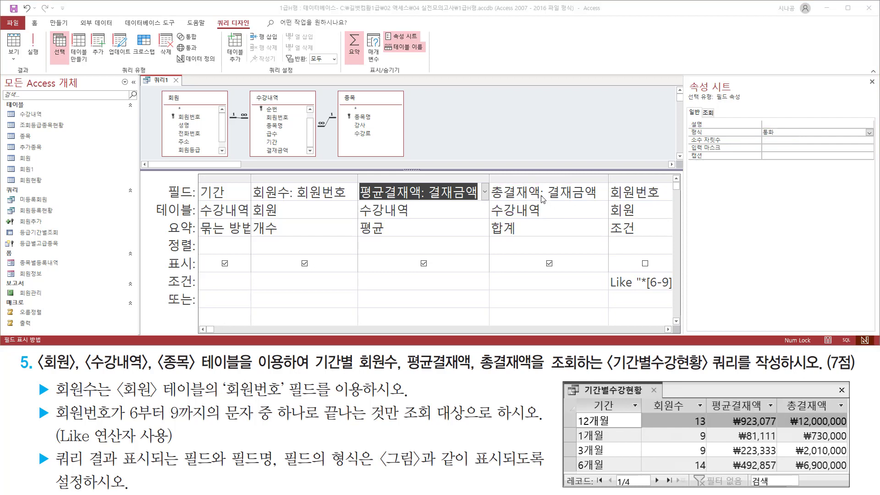
pyautogui.click(540, 194)
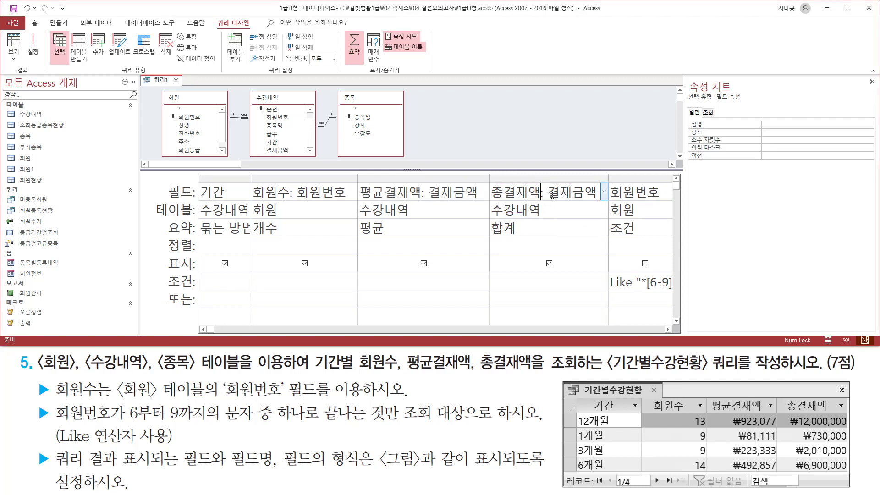
pyautogui.hotkey('ctrl', 'shift', 'd')
pyautogui.moveTo(690, 123); pyautogui.dragTo(760, 150)
pyautogui.press('Escape')
pyautogui.click(800, 132)
pyautogui.click(869, 132)
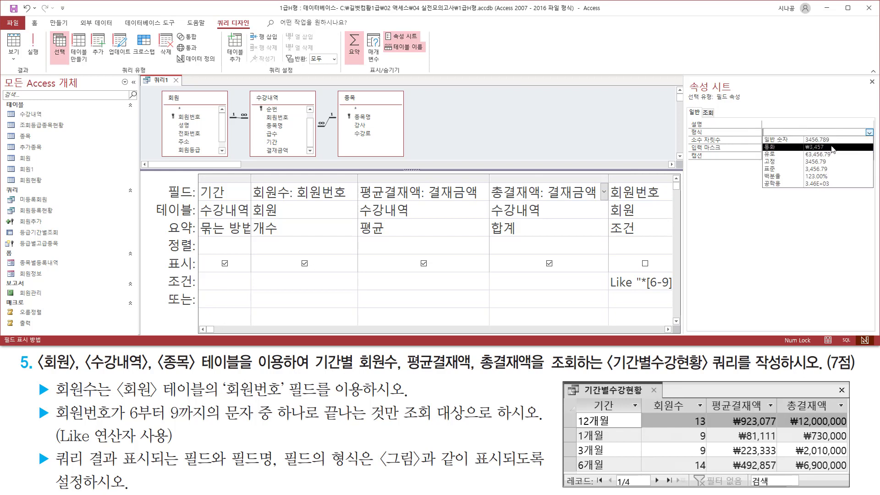
pyautogui.click(779, 147)
pyautogui.moveTo(681, 137); pyautogui.dragTo(770, 137)
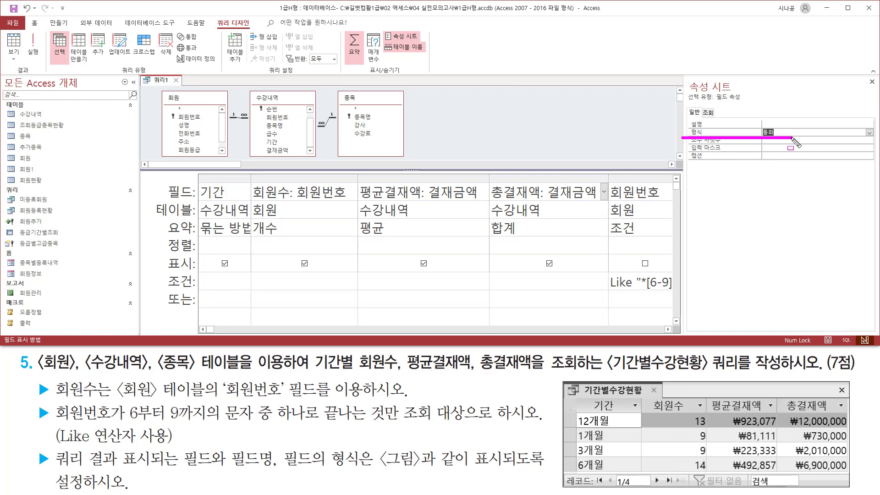
pyautogui.moveTo(862, 73); pyautogui.dragTo(877, 95)
pyautogui.click(872, 82)
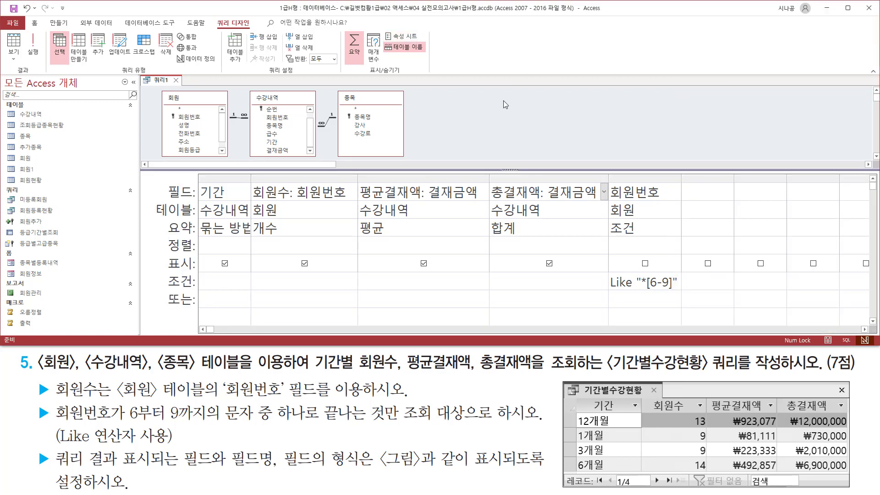
# Step: Run the query, fit the 평균결재액 and 총결재액 column widths to their contents and compare the amounts with the expected picture
pyautogui.click(32, 45)
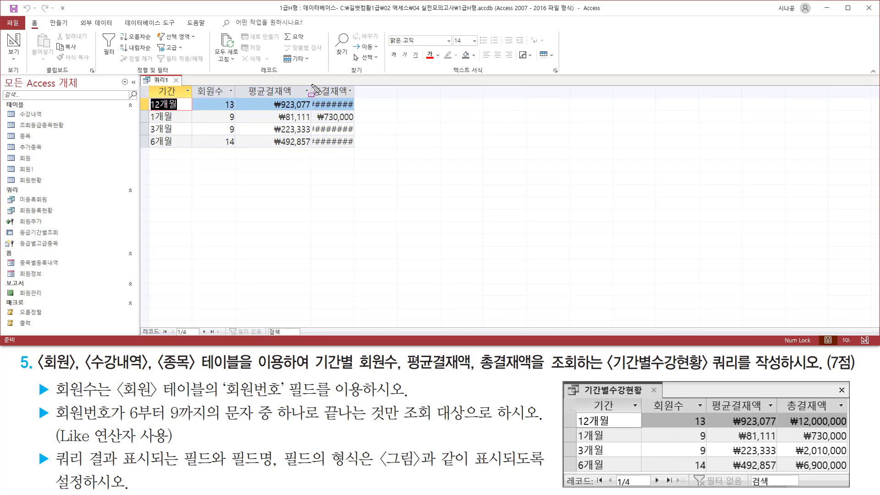
pyautogui.moveTo(312, 85); pyautogui.dragTo(312, 98)
pyautogui.press('Escape')
pyautogui.doubleClick(311, 91)
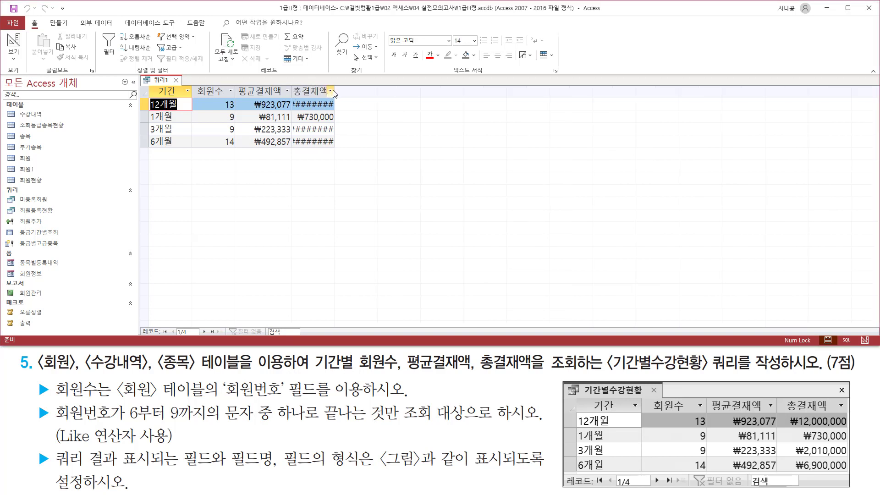
pyautogui.hotkey('ctrl', '2')
pyautogui.moveTo(334, 84); pyautogui.dragTo(335, 98)
pyautogui.press('Escape')
pyautogui.doubleClick(335, 90)
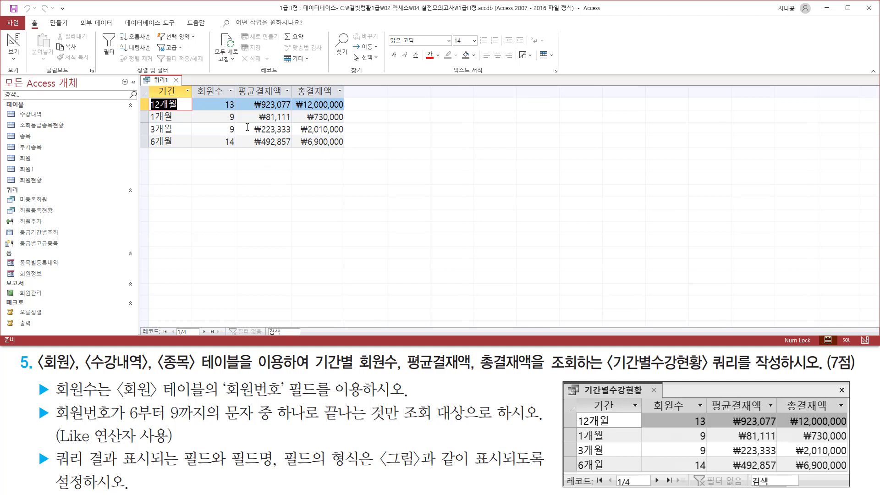
pyautogui.moveTo(242, 97); pyautogui.dragTo(353, 152)
pyautogui.moveTo(717, 414); pyautogui.dragTo(851, 473)
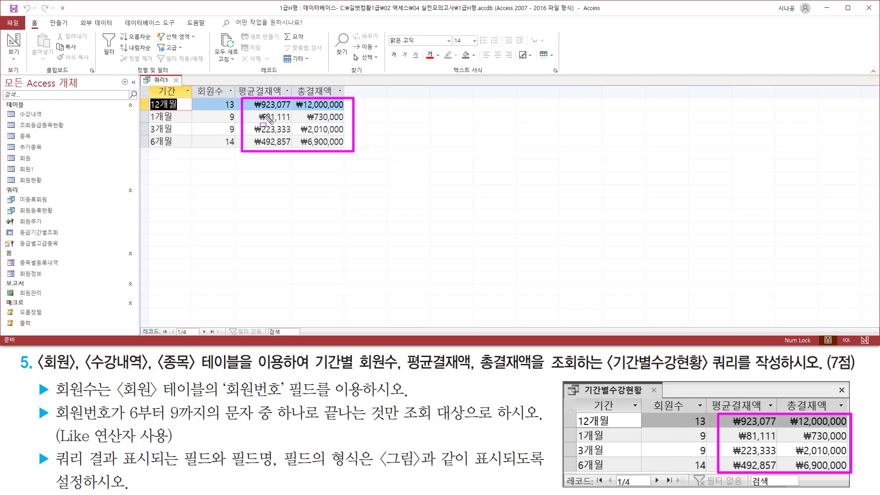
# Step: Close the query and choose to save its design changes
pyautogui.moveTo(169, 73); pyautogui.dragTo(185, 87)
pyautogui.press('Escape')
pyautogui.click(176, 80)
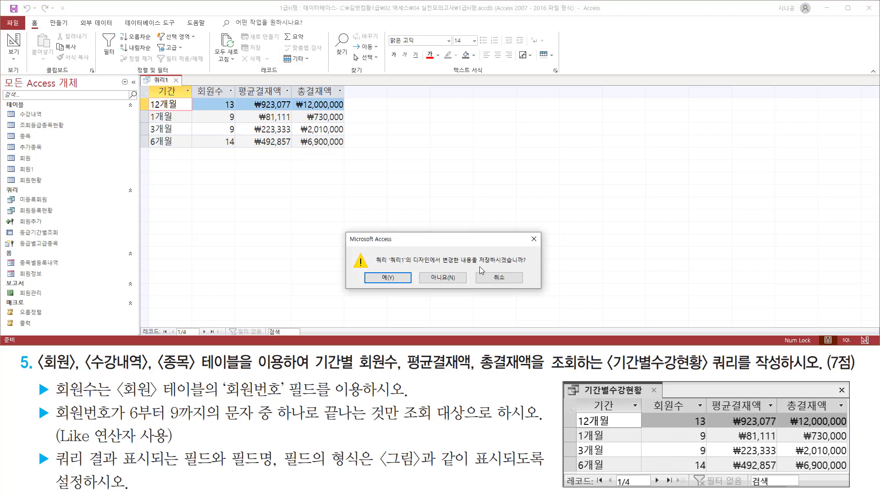
pyautogui.moveTo(474, 265); pyautogui.dragTo(532, 265)
pyautogui.moveTo(366, 269); pyautogui.dragTo(411, 289)
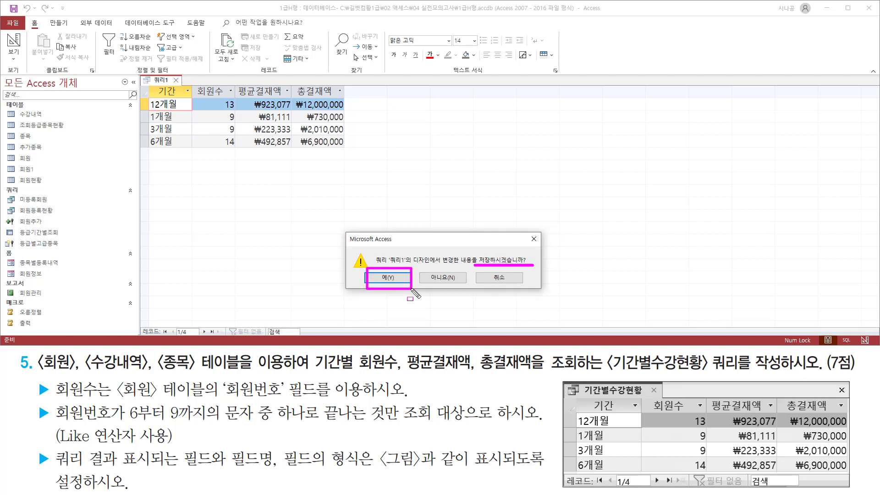
pyautogui.press('Escape')
pyautogui.click(390, 278)
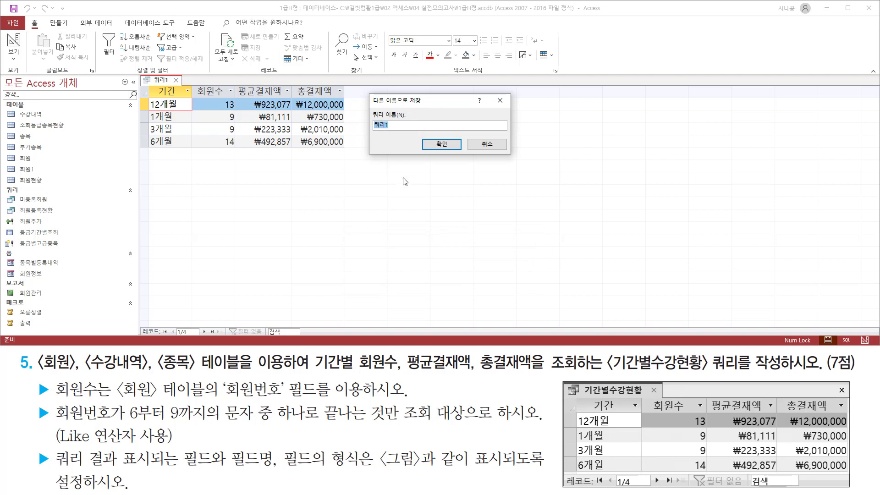
# Step: Name the query 기간별수강현황, save it and check its entry among the database's queries
pyautogui.moveTo(367, 106)
pyautogui.mouseDown()
pyautogui.moveTo(397, 136)
pyautogui.moveTo(422, 137)
pyautogui.moveTo(415, 136)
pyautogui.mouseUp()
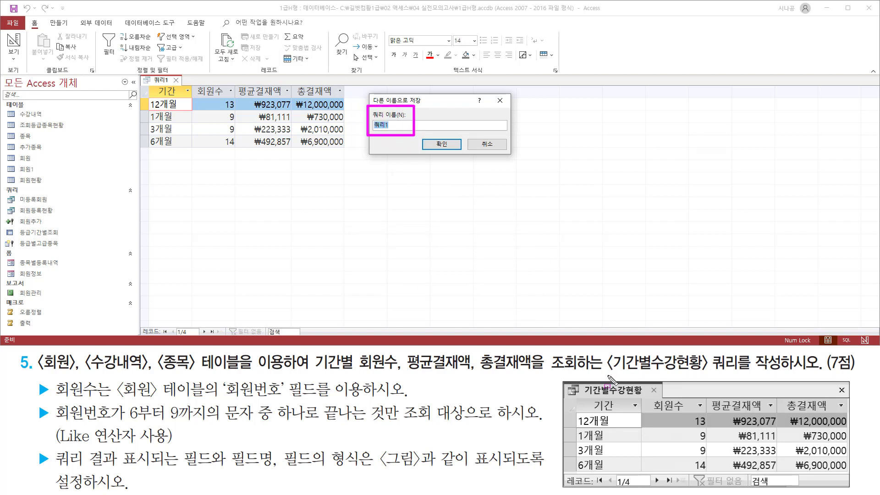
pyautogui.moveTo(608, 376); pyautogui.dragTo(781, 374)
pyautogui.press('Escape')
pyautogui.click(422, 104)
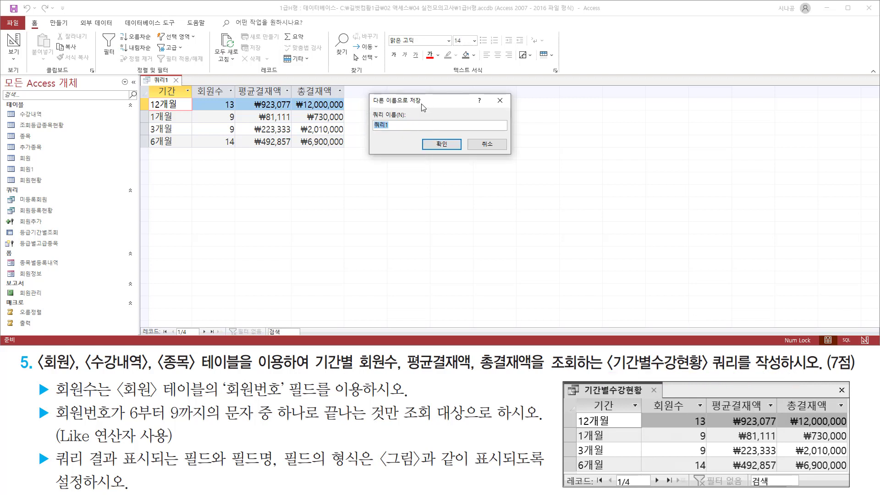
pyautogui.write('ㄱ')
pyautogui.moveTo(370, 133)
pyautogui.mouseDown()
pyautogui.moveTo(418, 133)
pyautogui.moveTo(461, 153)
pyautogui.mouseUp()
pyautogui.press('Escape')
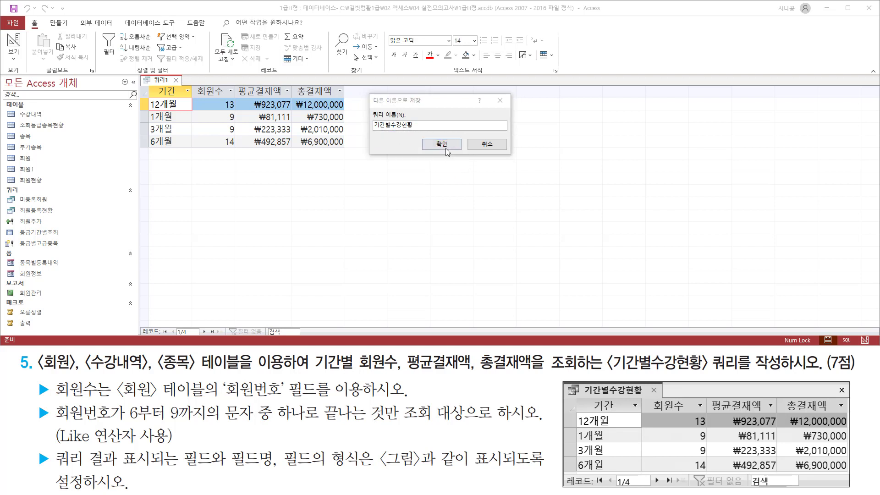
pyautogui.click(446, 149)
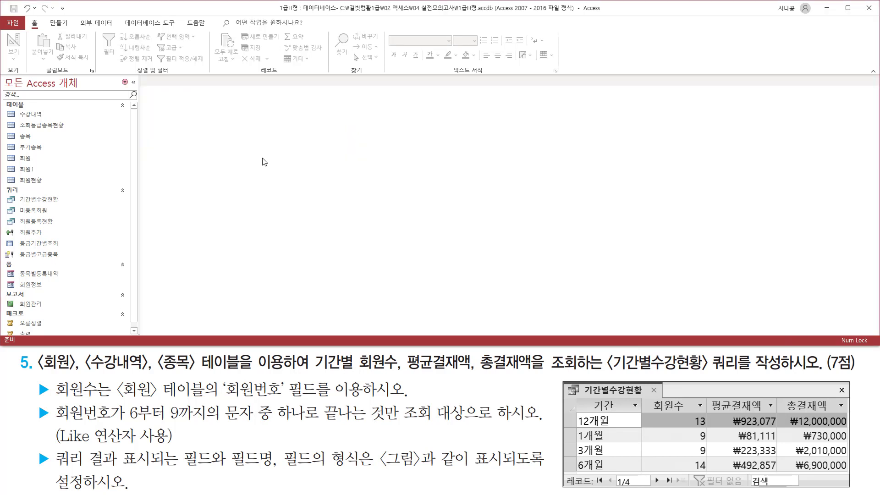
pyautogui.moveTo(15, 192)
pyautogui.mouseDown()
pyautogui.moveTo(26, 205)
pyautogui.moveTo(65, 205)
pyautogui.mouseUp()
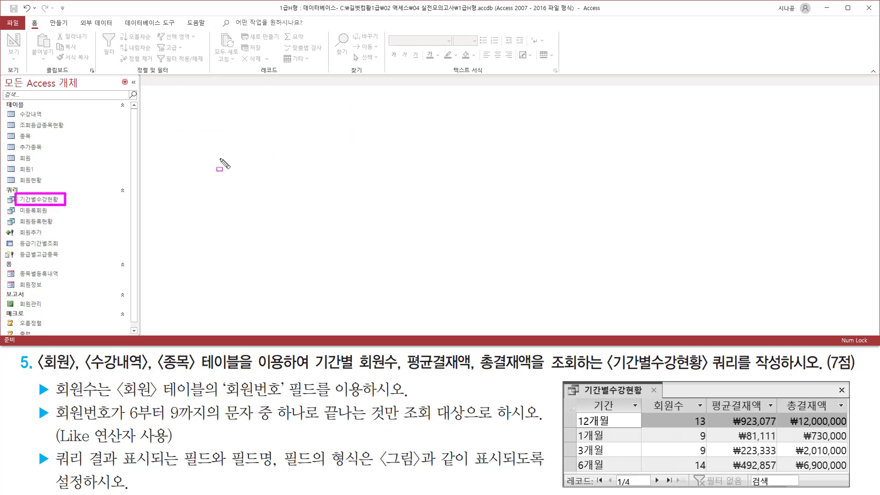
pyautogui.press('Escape')
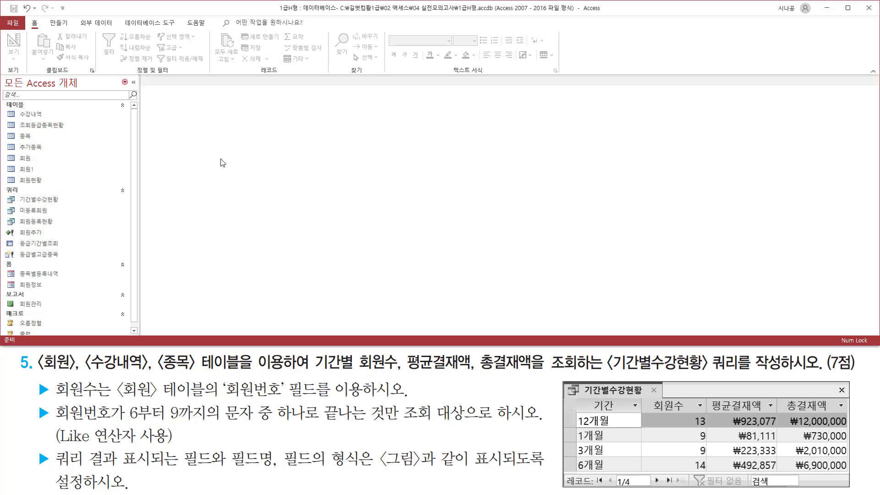